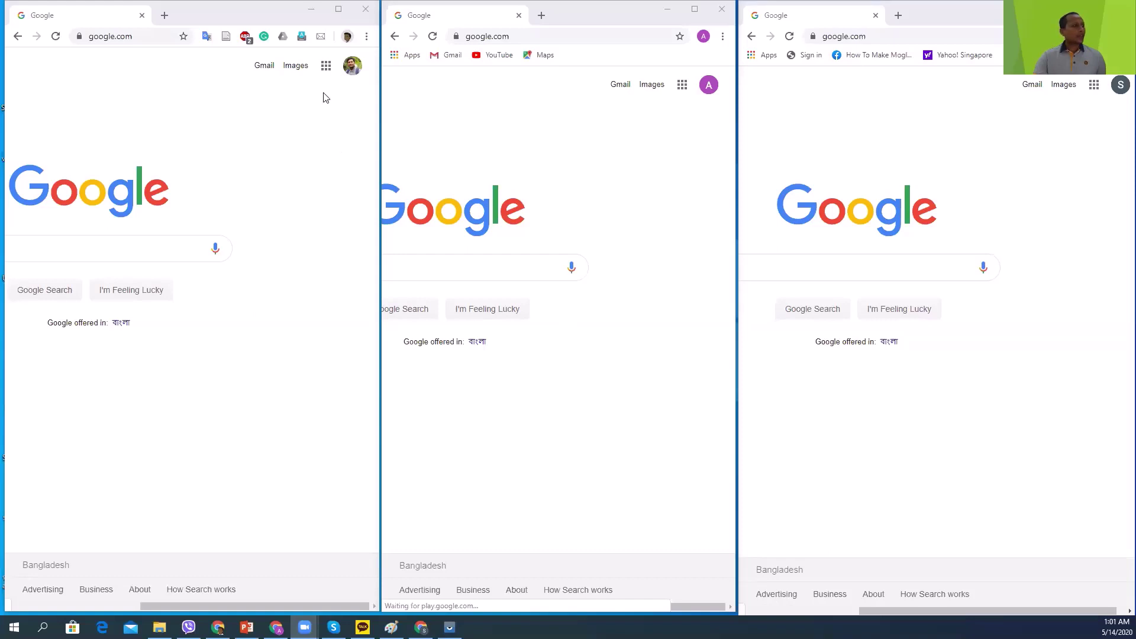
Maximize the left Chrome window so the Google homepage fills the screen.
click(337, 10)
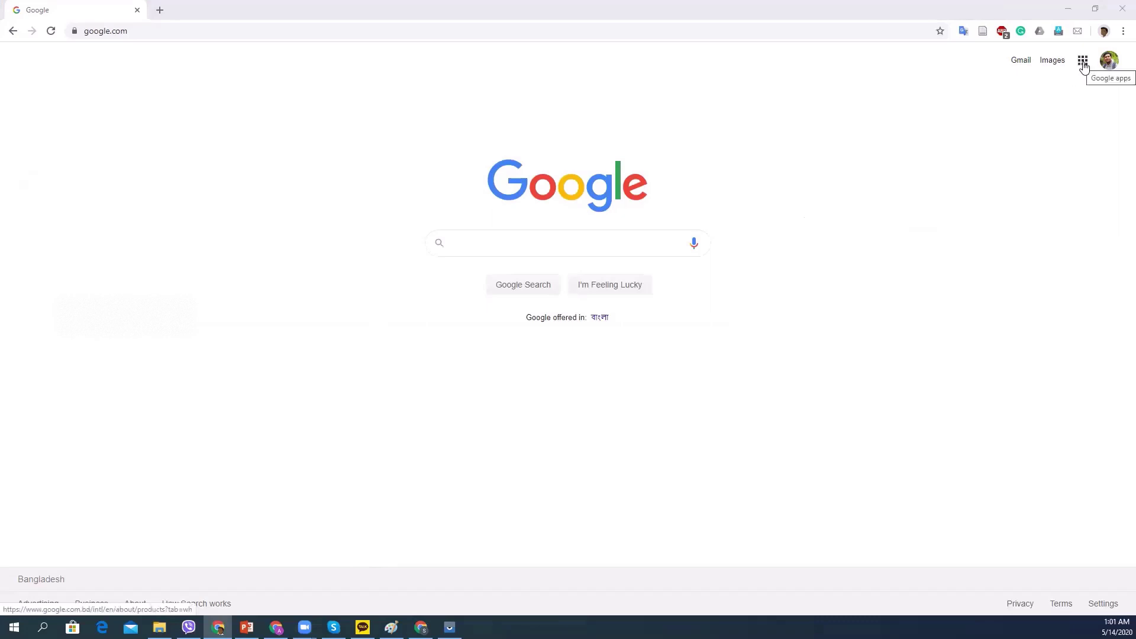
Enter classroom.google.com in Chrome's address bar to load the Classroom home page.
click(578, 35)
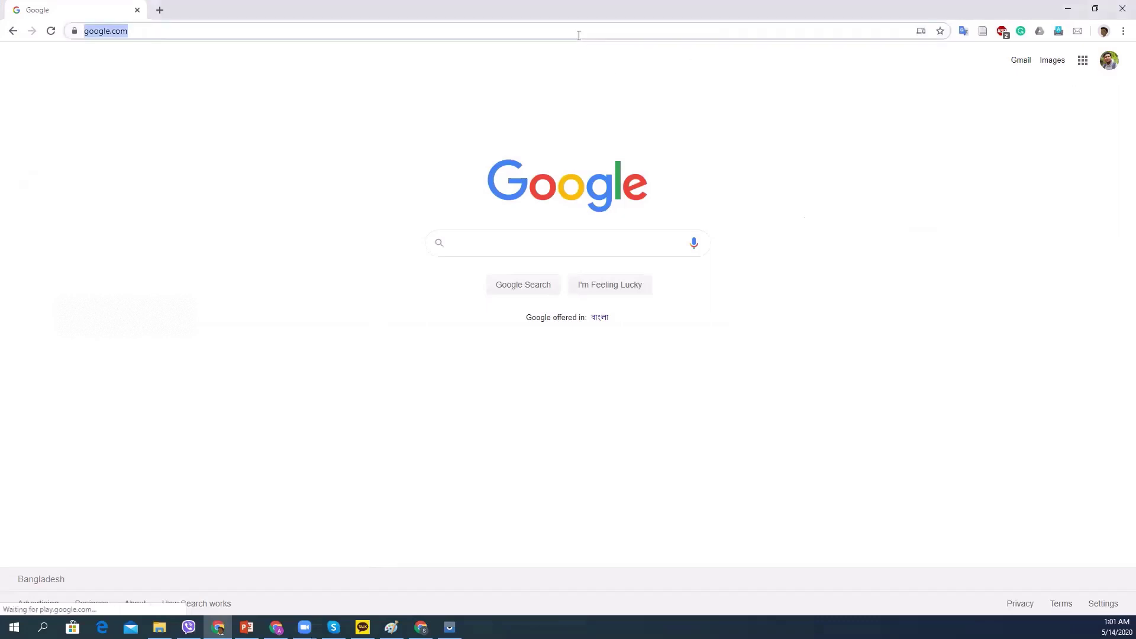
text(g)
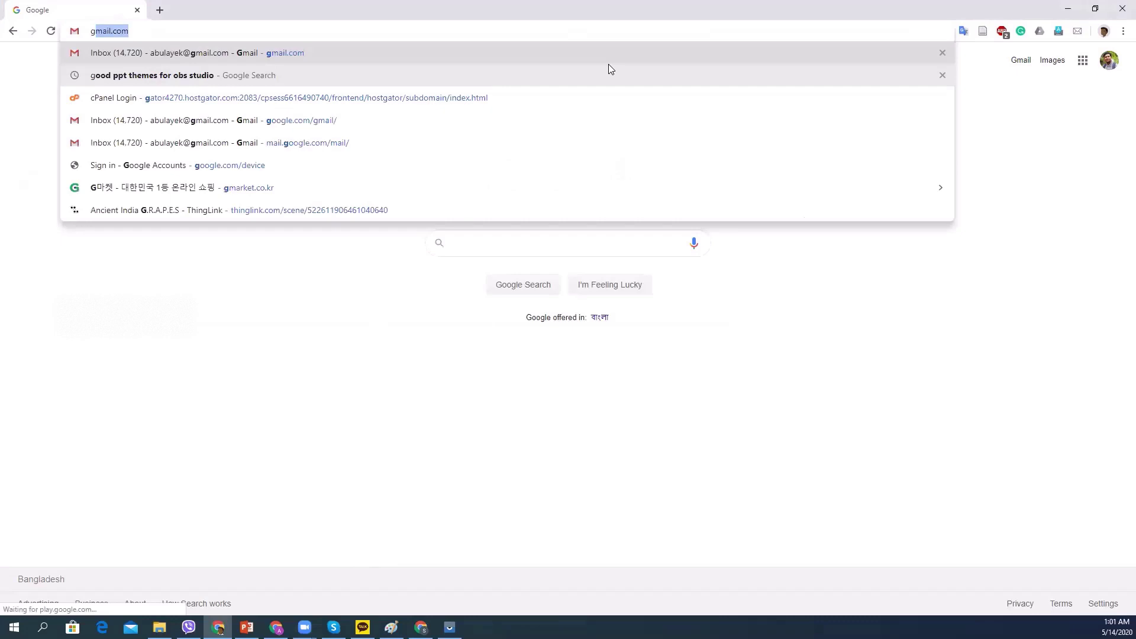
text(clas)
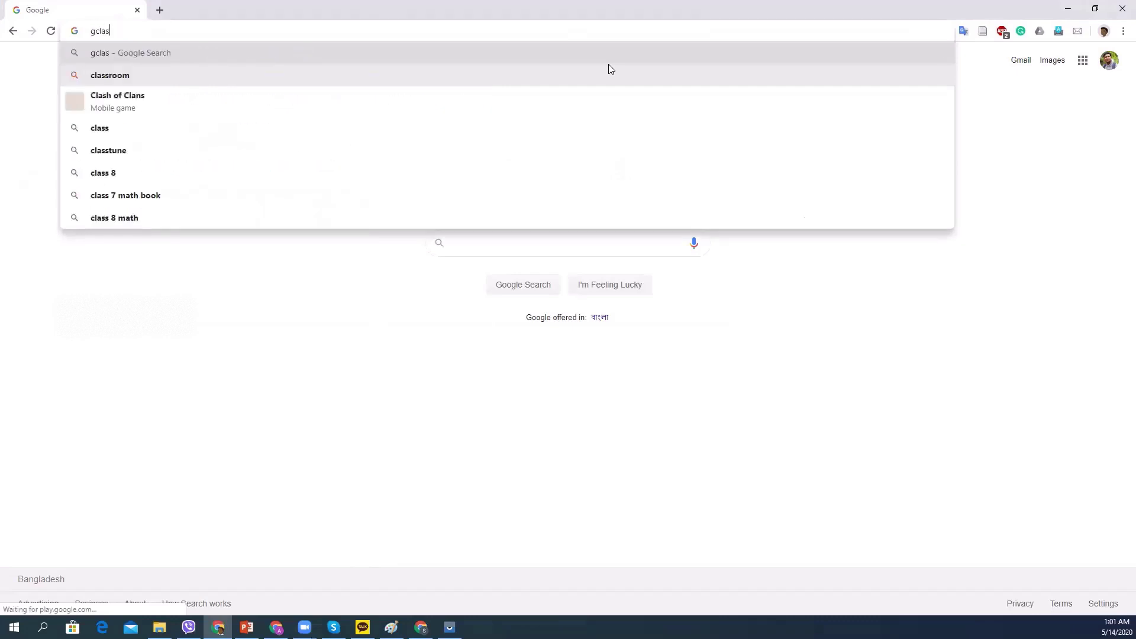
key(BackSpace)
key(BackSpace)
key(BackSpace)
key(BackSpace)
key(BackSpace)
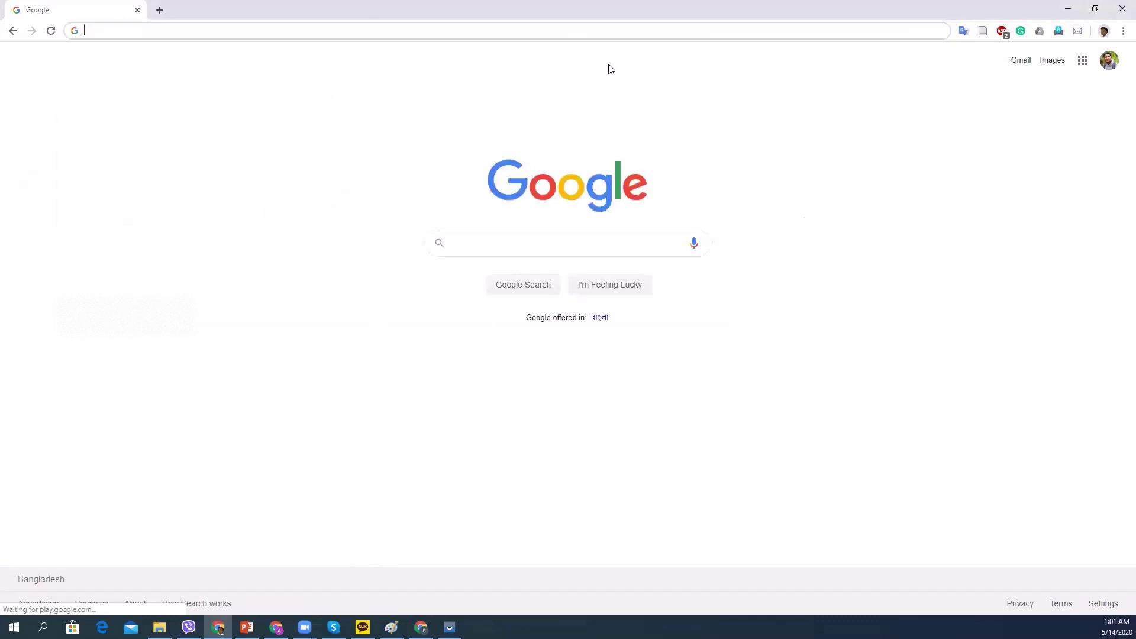
text(classroo)
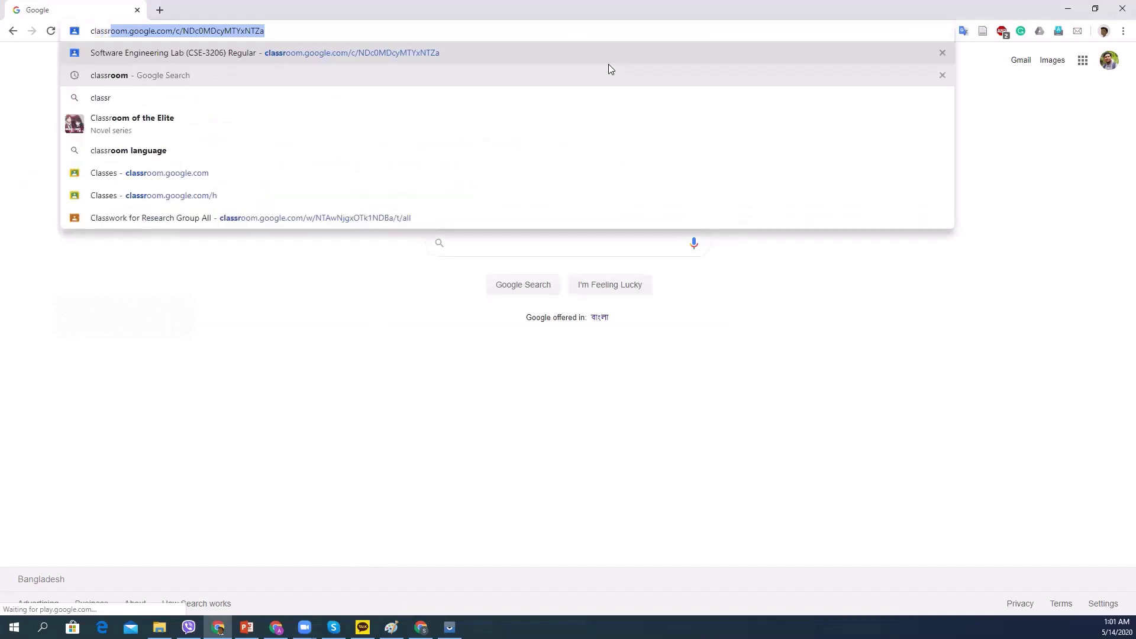
text(m)
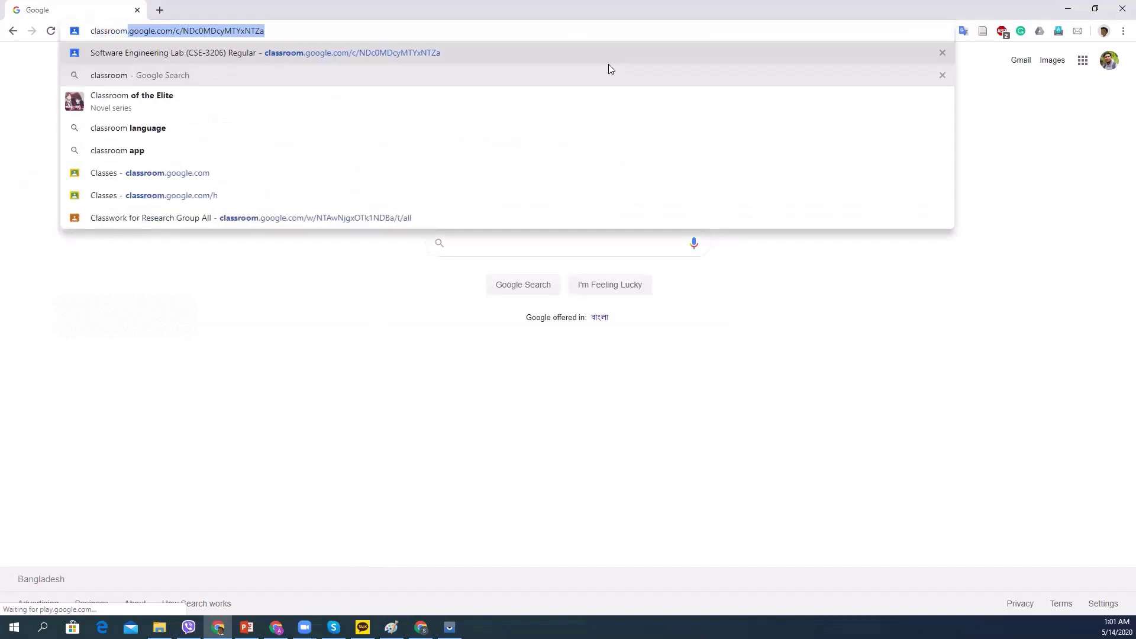
key(Right)
key(BackSpace)
key(BackSpace)
key(BackSpace)
key(BackSpace)
key(BackSpace)
key(BackSpace)
key(BackSpace)
key(BackSpace)
key(BackSpace)
key(BackSpace)
key(BackSpace)
key(BackSpace)
key(BackSpace)
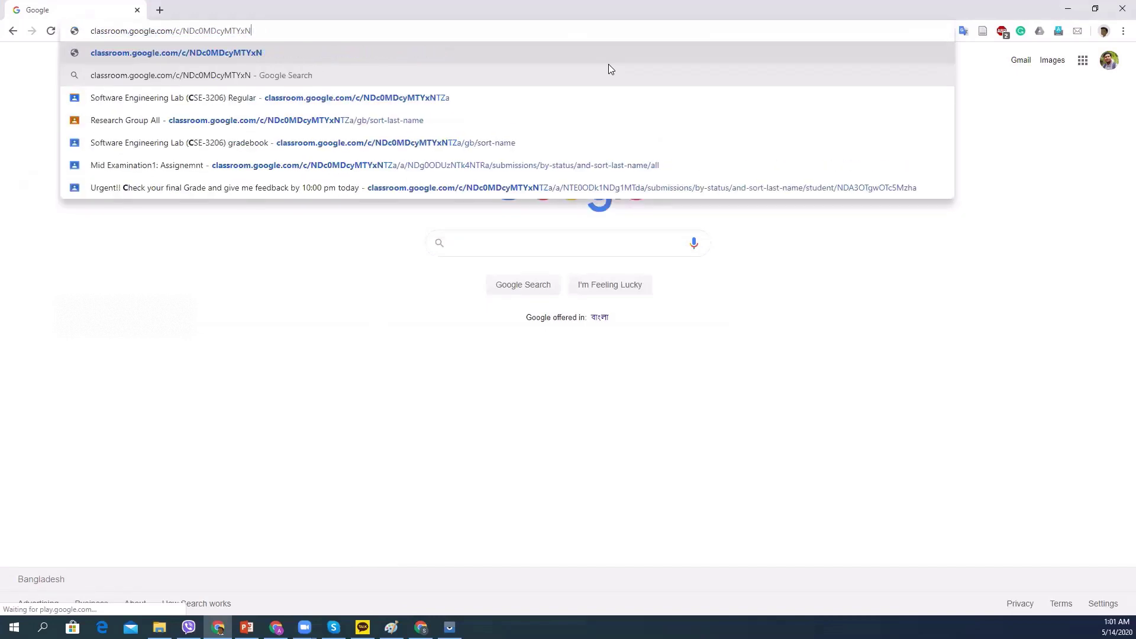
key(BackSpace)
key(BackSpace)
key(BackSpace)
key(BackSpace)
key(BackSpace)
key(BackSpace)
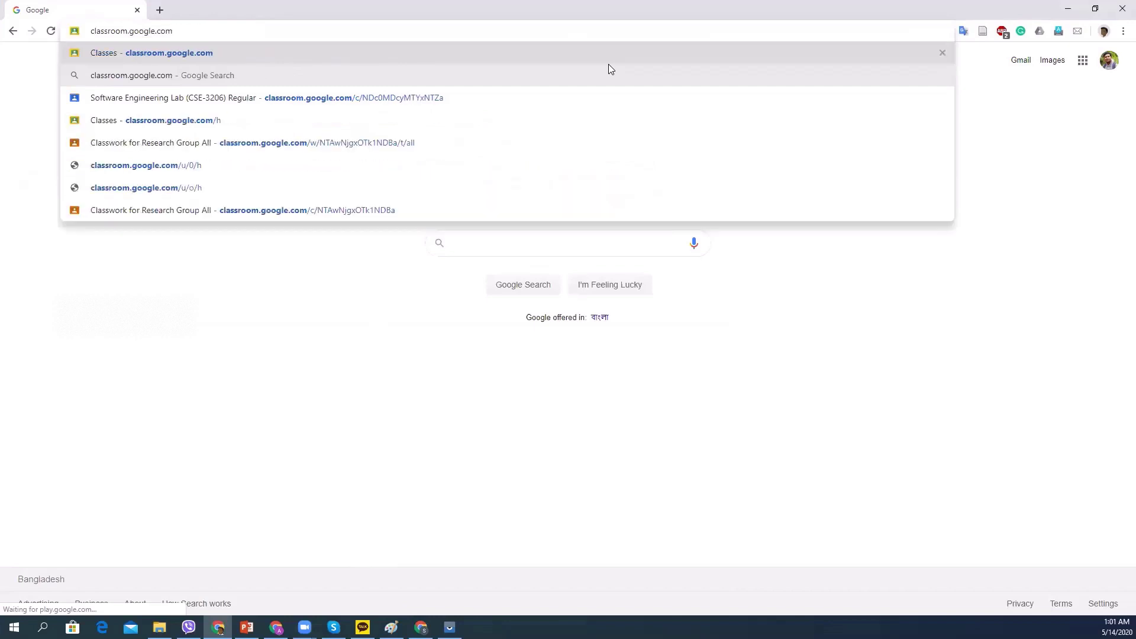
key(Return)
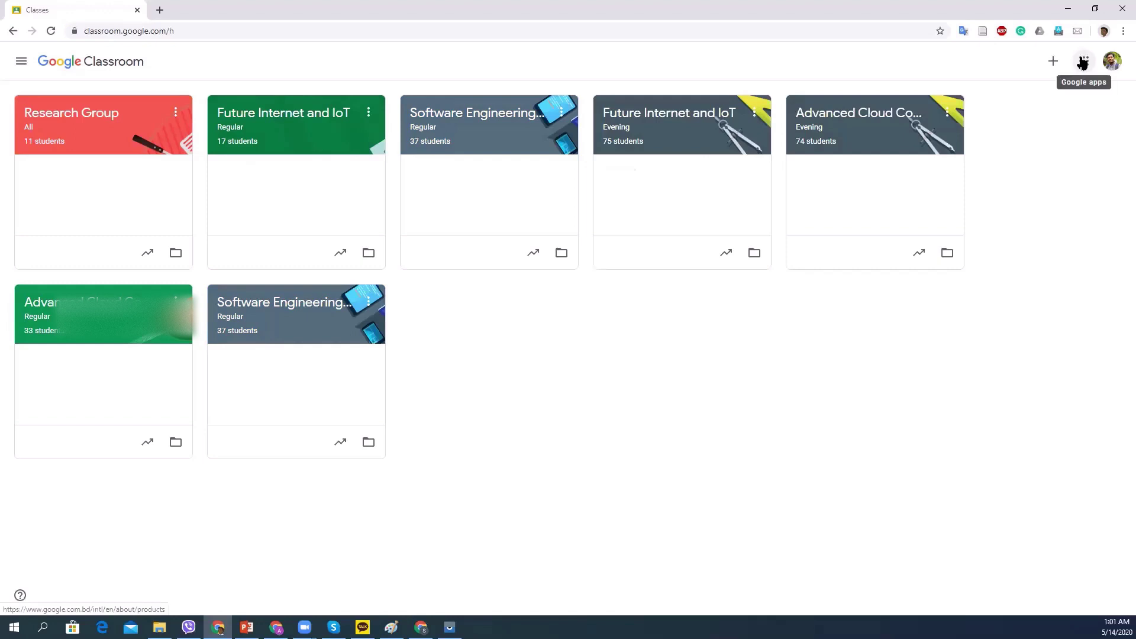
Drag the Classroom shortcut up beside Maps in the Google apps grid, then reopen Classroom.
click(1083, 61)
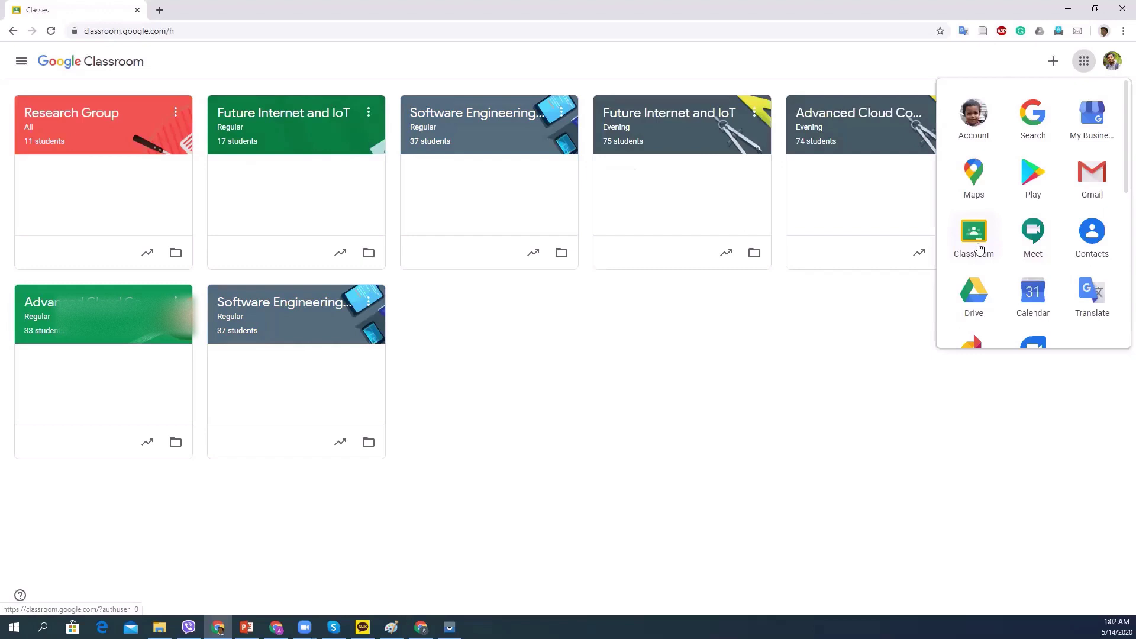
drag(980, 248, 1032, 178)
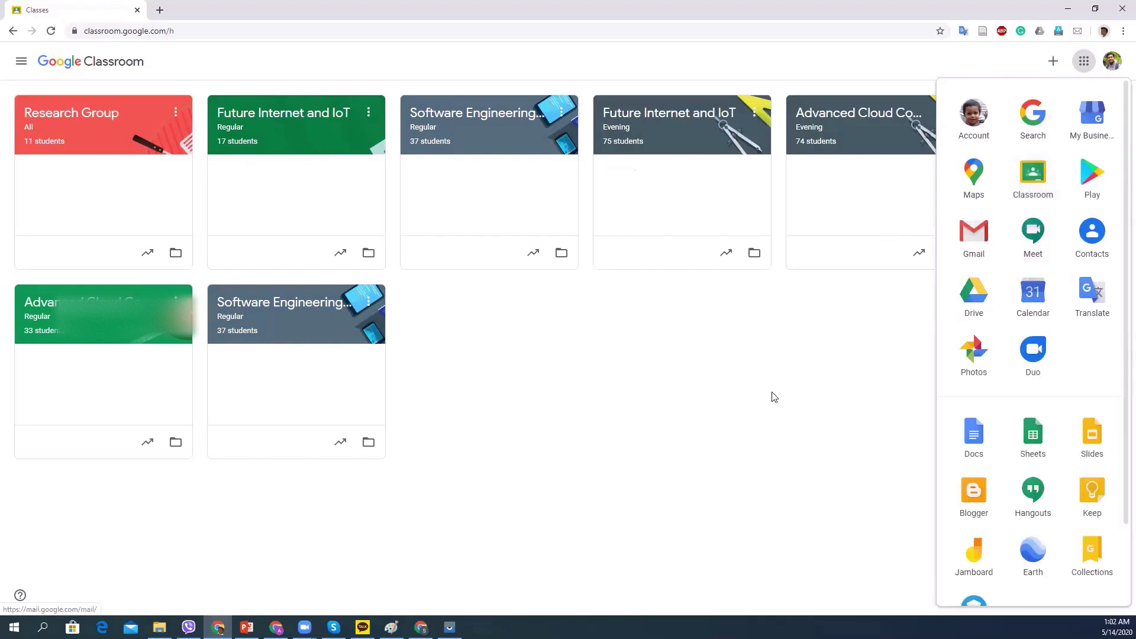
click(1035, 168)
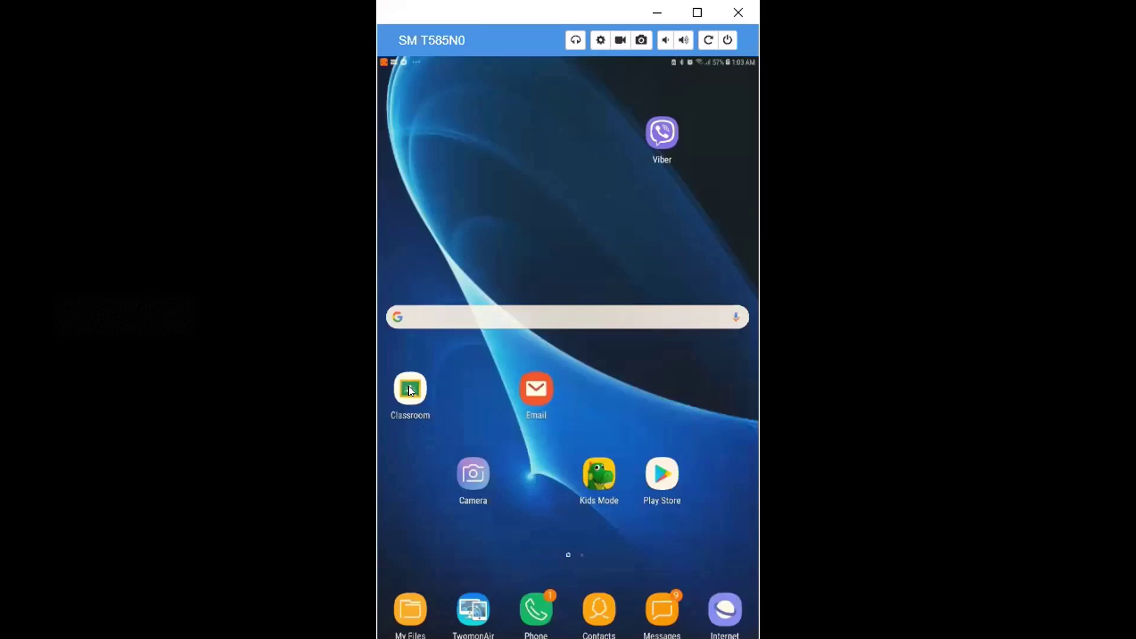
Launch the Classroom app on the mirrored tablet to show its course list.
click(413, 389)
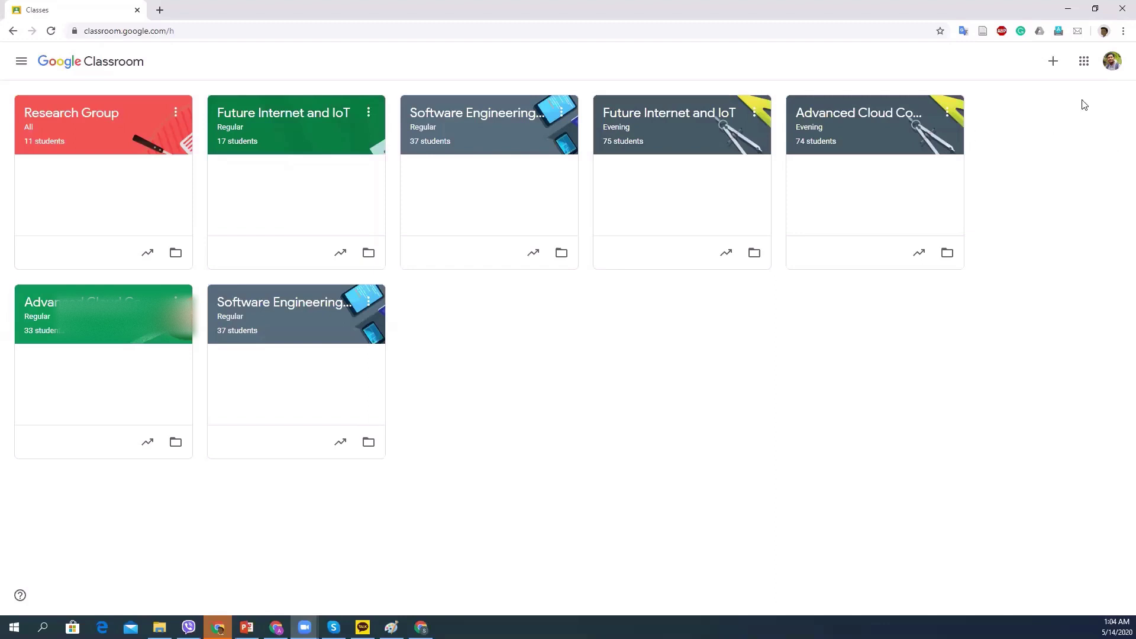
Choose Create class from the + menu and tick the school-use acknowledgement checkbox.
click(1055, 63)
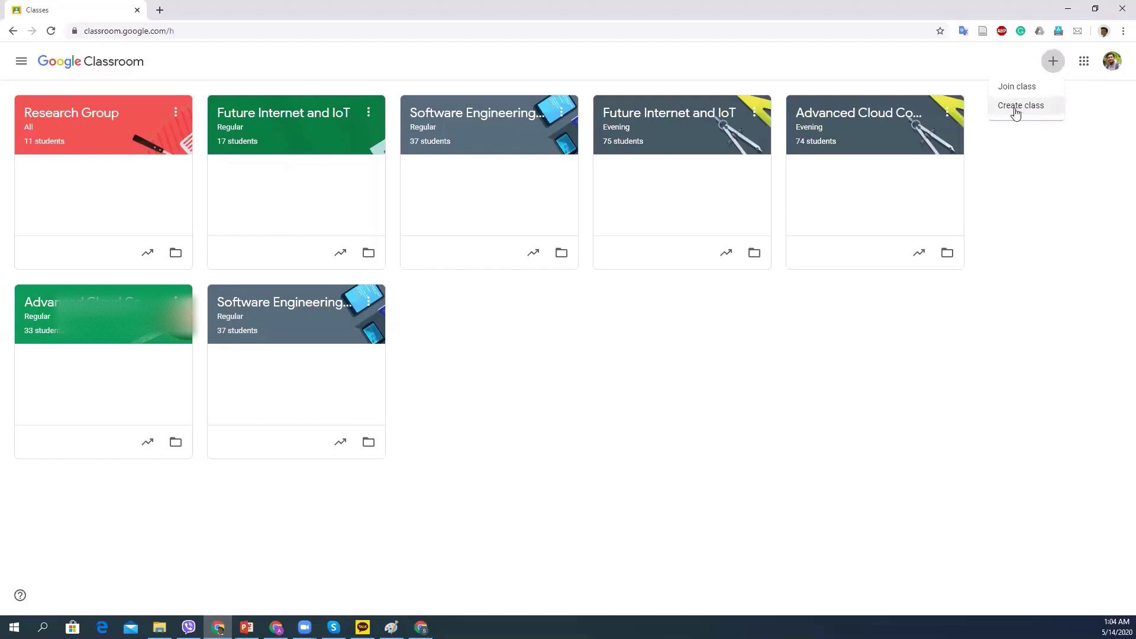
click(1034, 110)
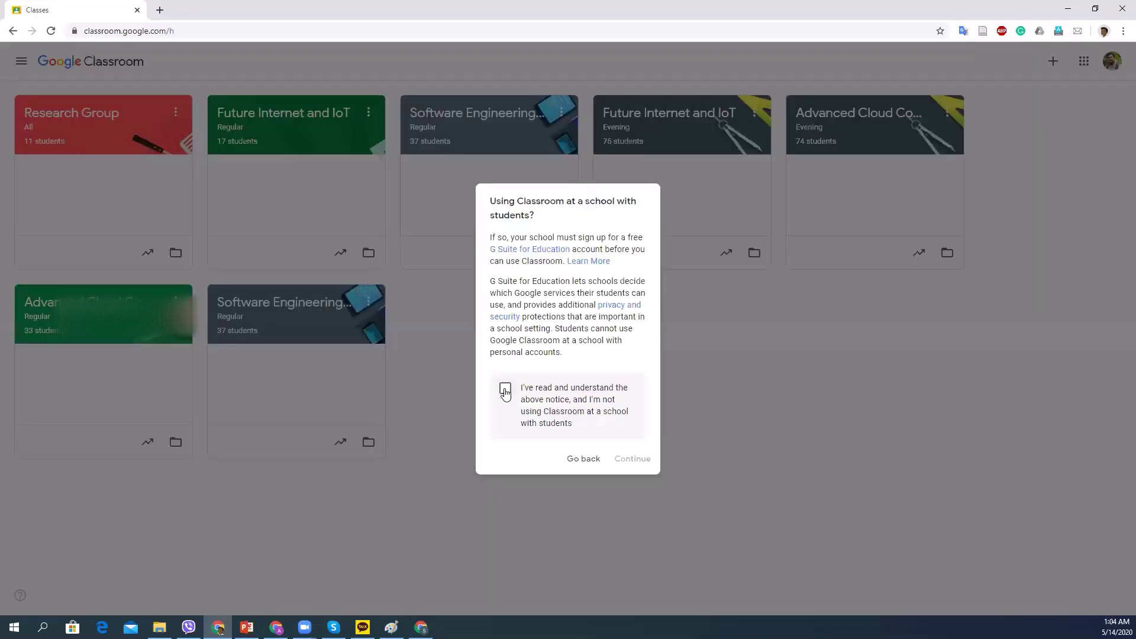
click(505, 391)
Create a class named 'Demo Class' with section 'Covid-19'.
click(631, 461)
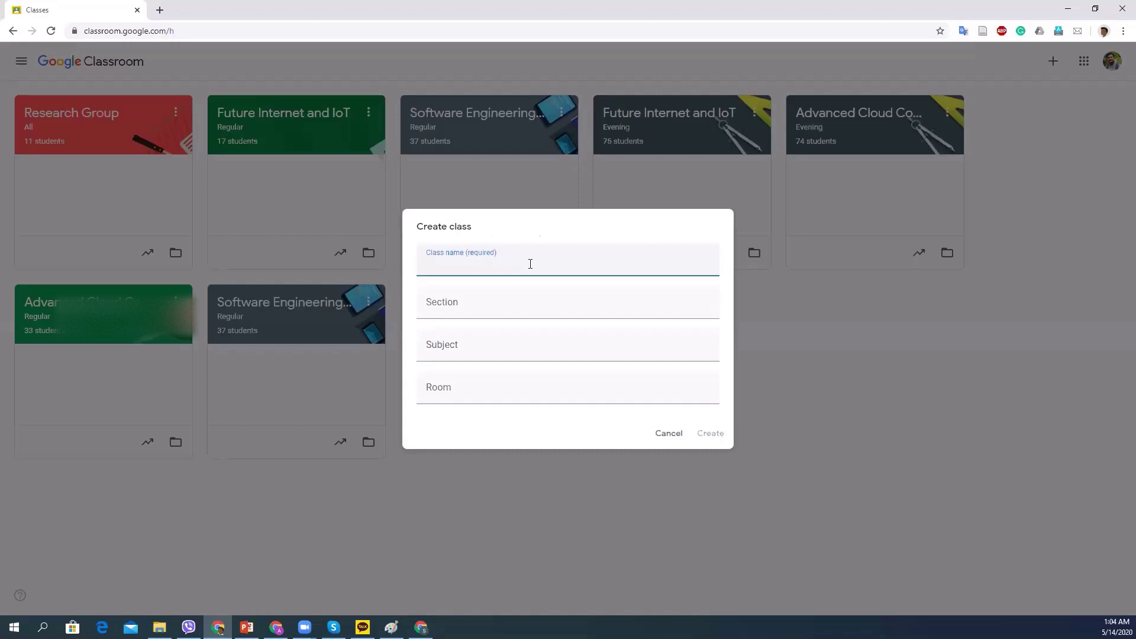
text(Demo Class)
key(Tab)
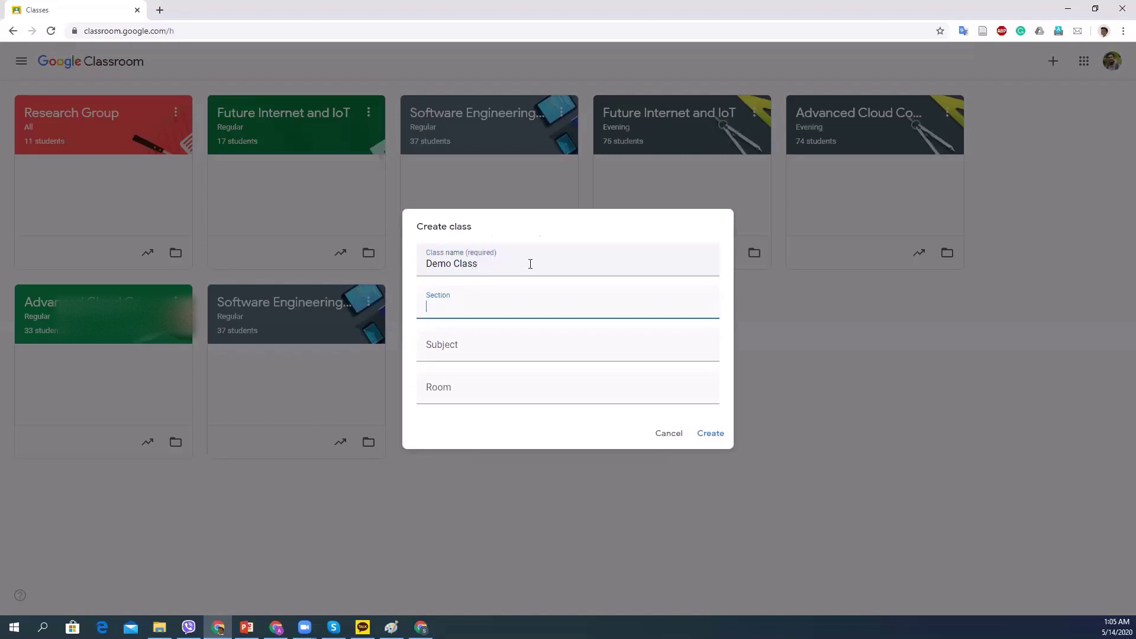
text(Covid-19)
click(715, 438)
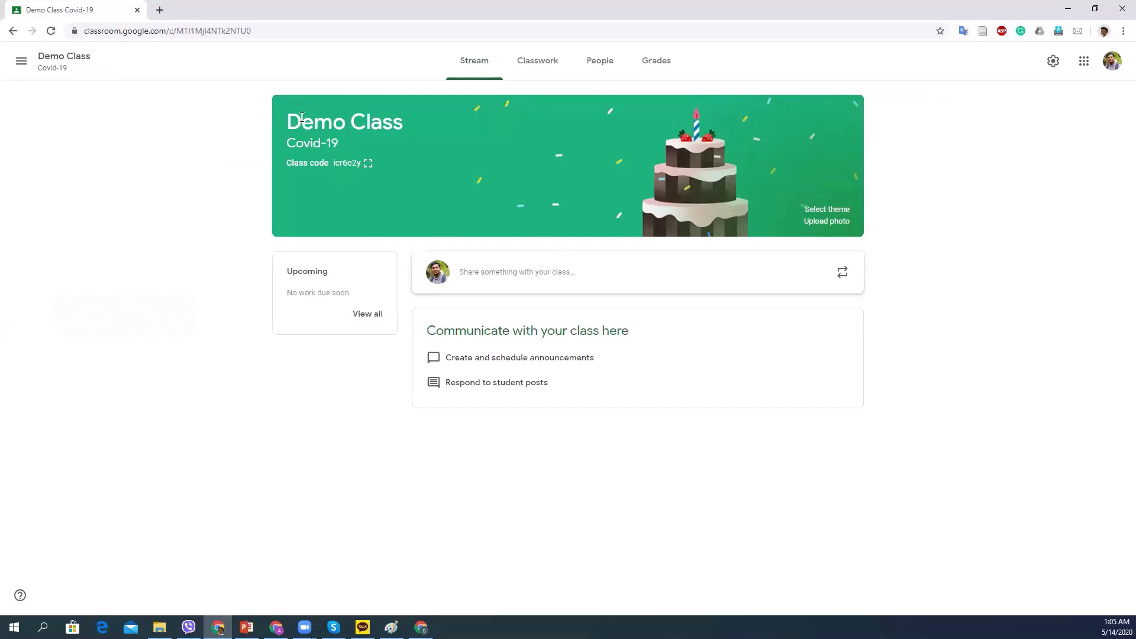
Apply the laptop-and-tablet gallery theme to the Demo Class banner.
drag(302, 117, 375, 122)
click(655, 146)
click(836, 210)
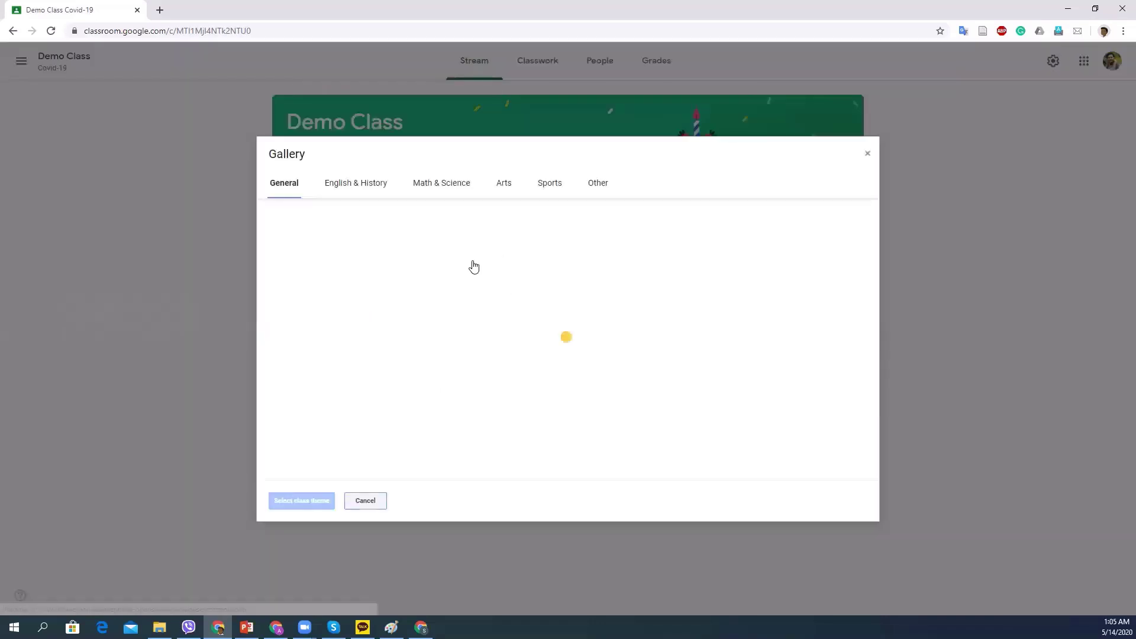
click(607, 308)
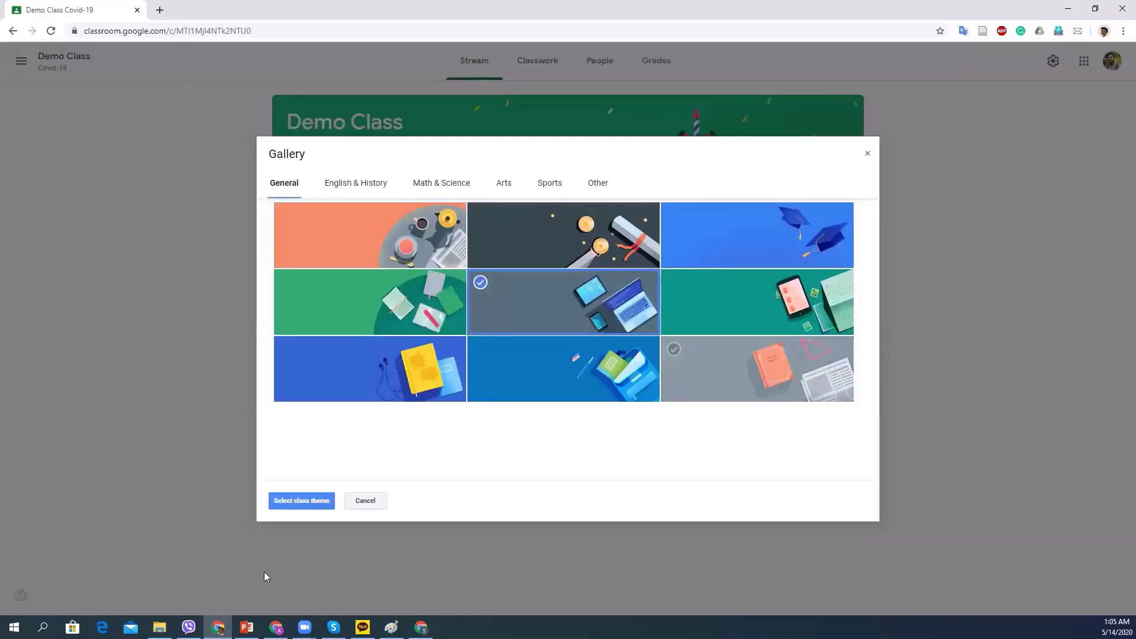
click(316, 506)
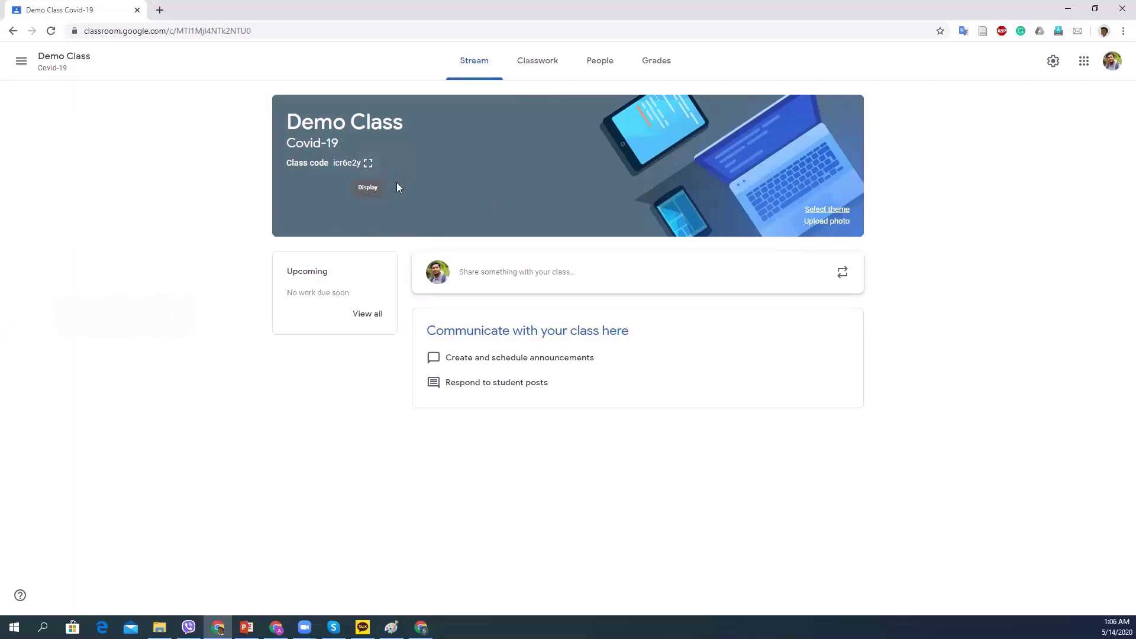
click(367, 164)
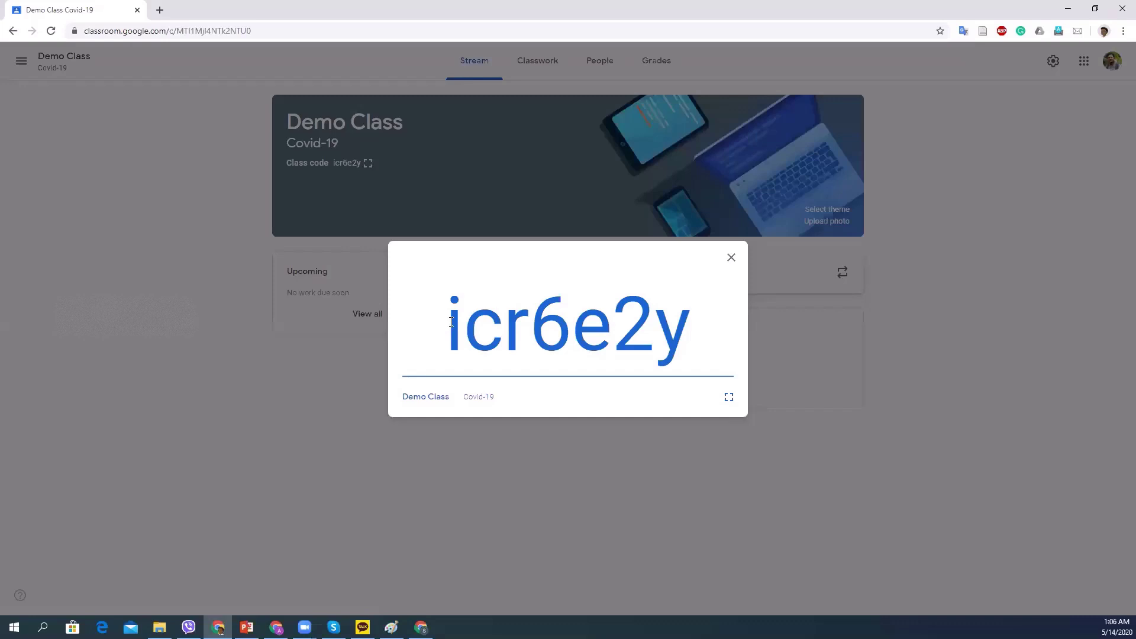
drag(451, 321, 694, 326)
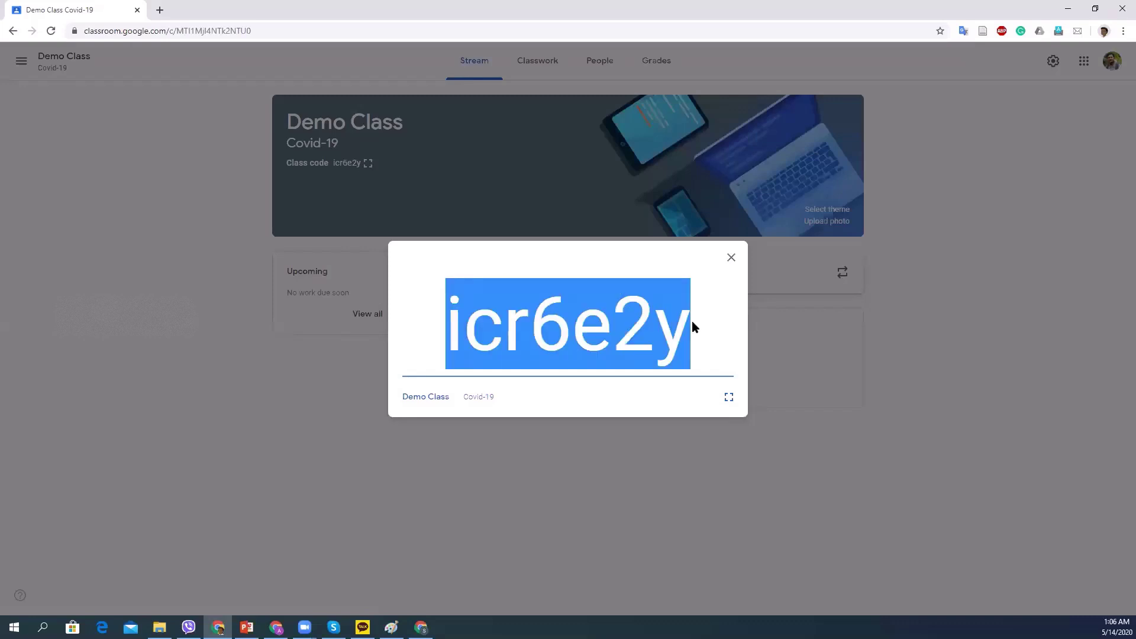
right_click(627, 325)
click(642, 333)
click(731, 258)
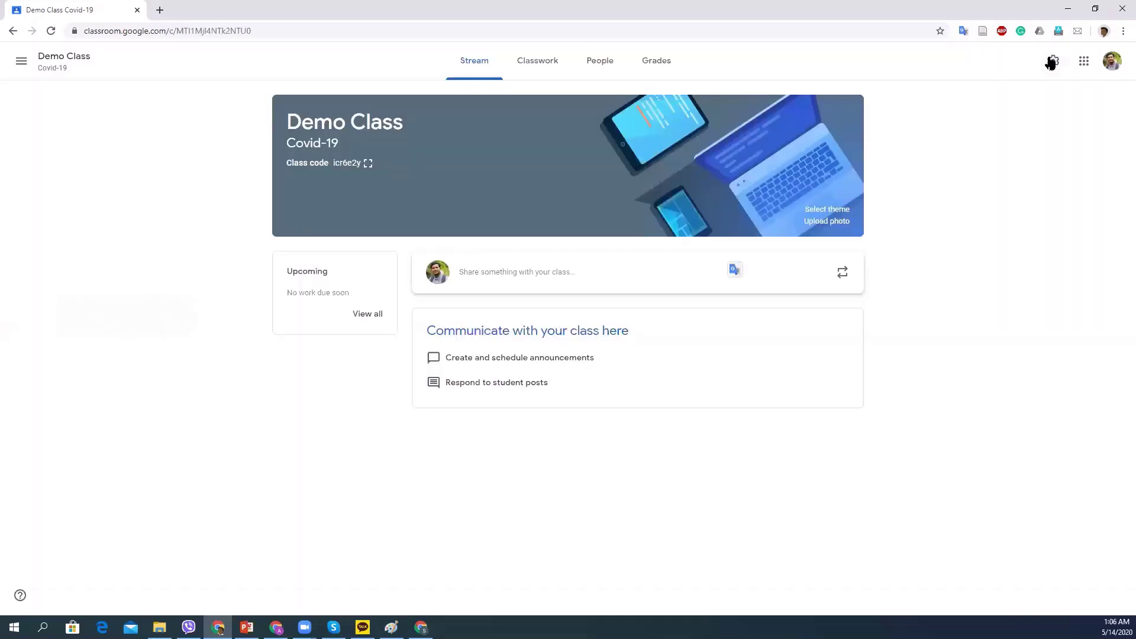
click(1053, 62)
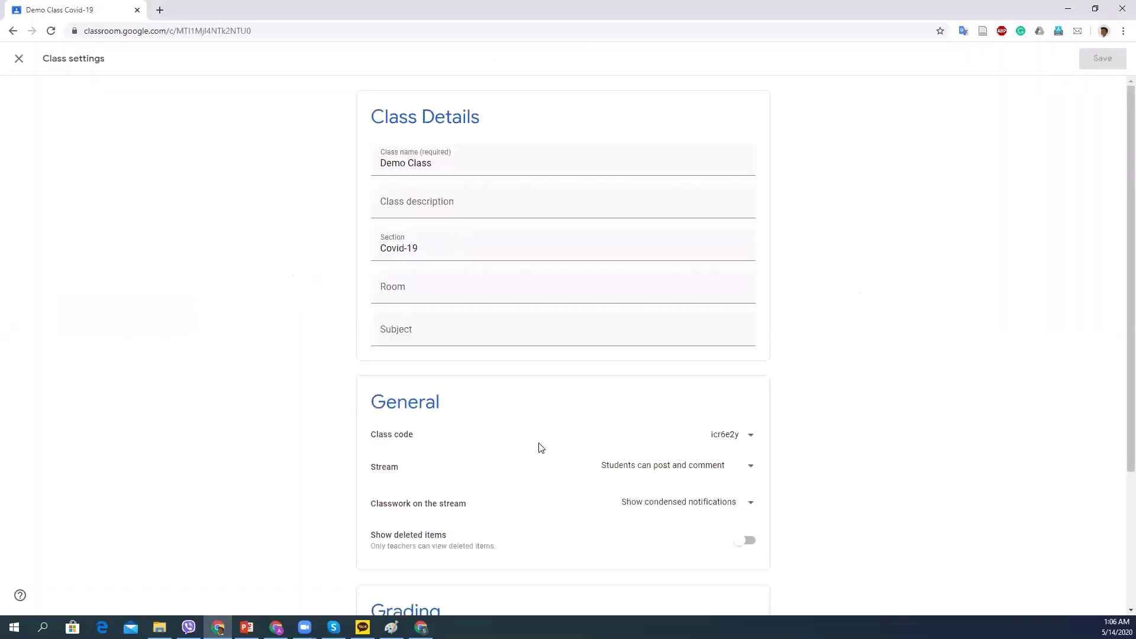
scroll(703, 325, down, 3)
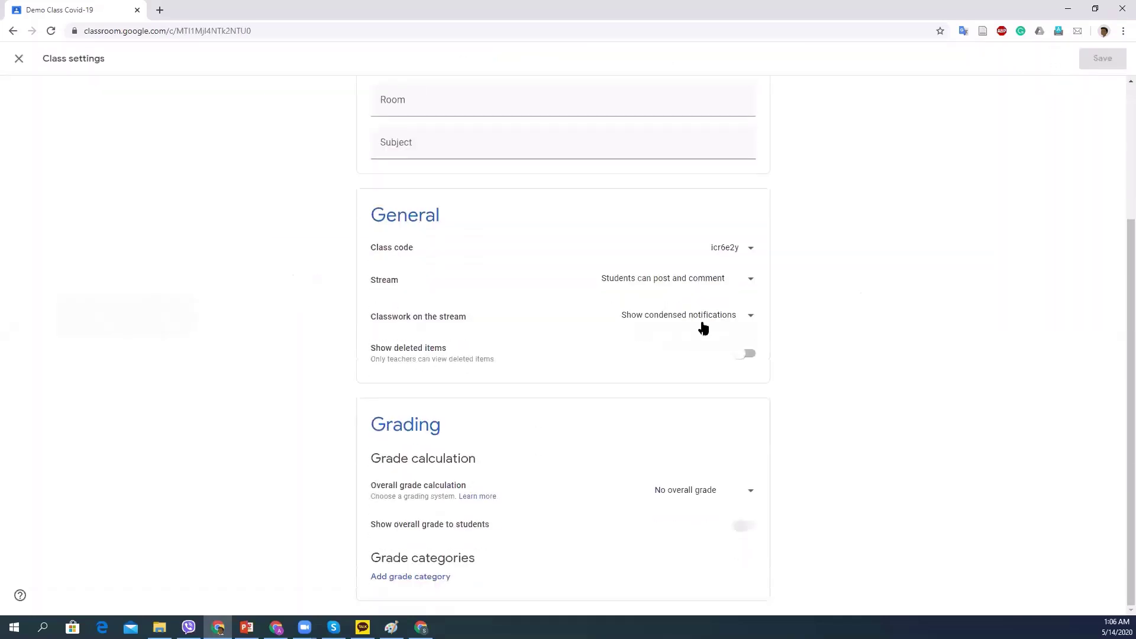
click(751, 249)
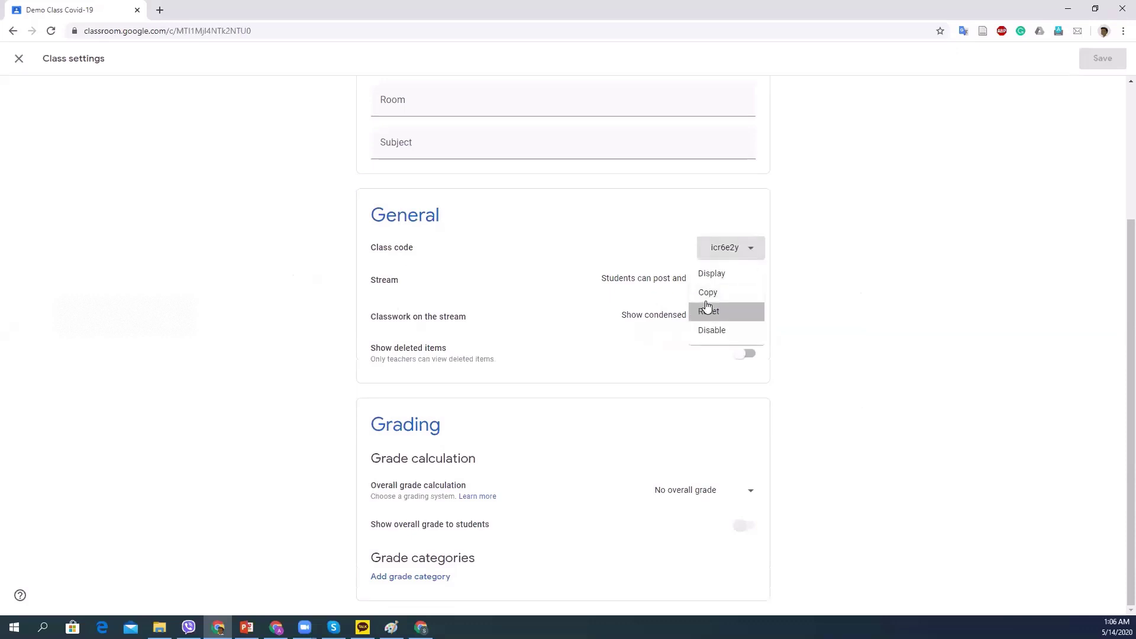
click(748, 258)
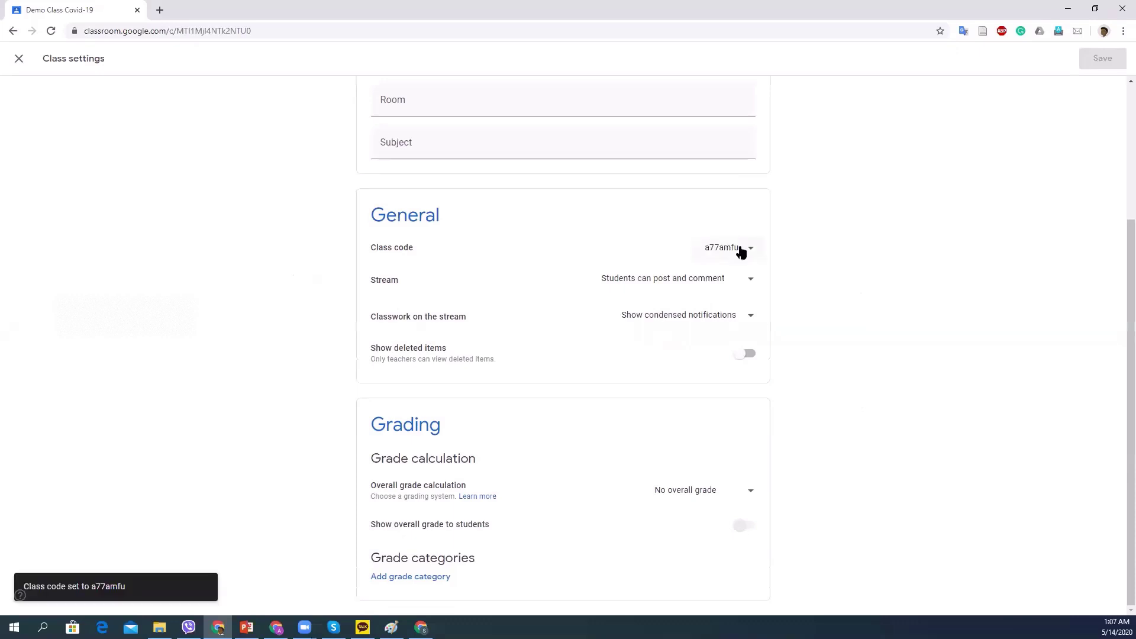
click(757, 247)
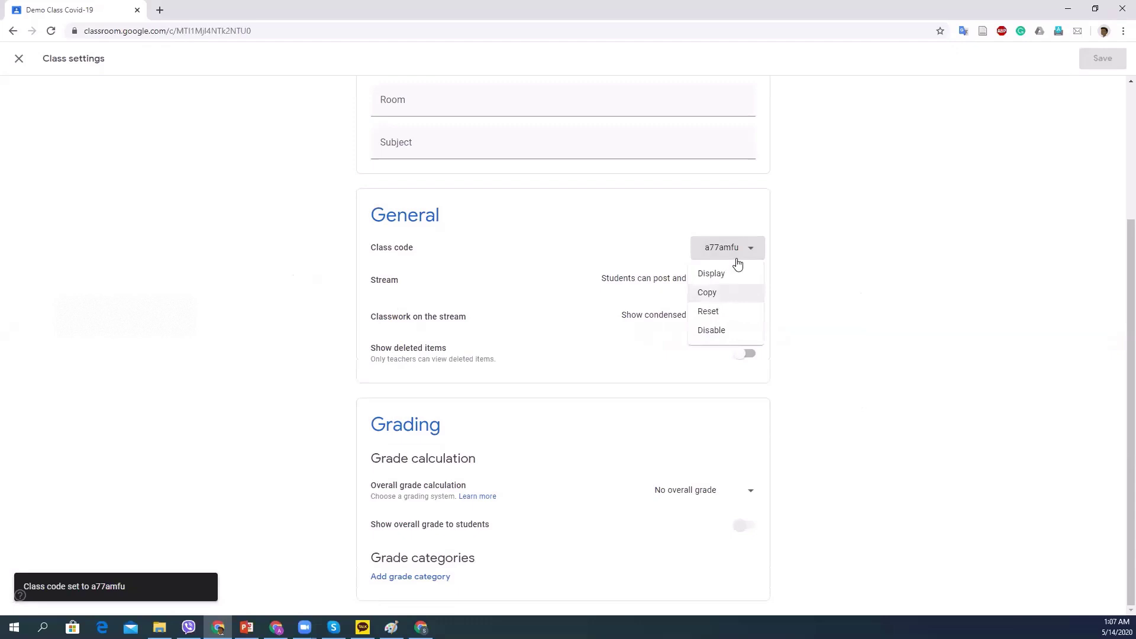
click(710, 294)
click(20, 59)
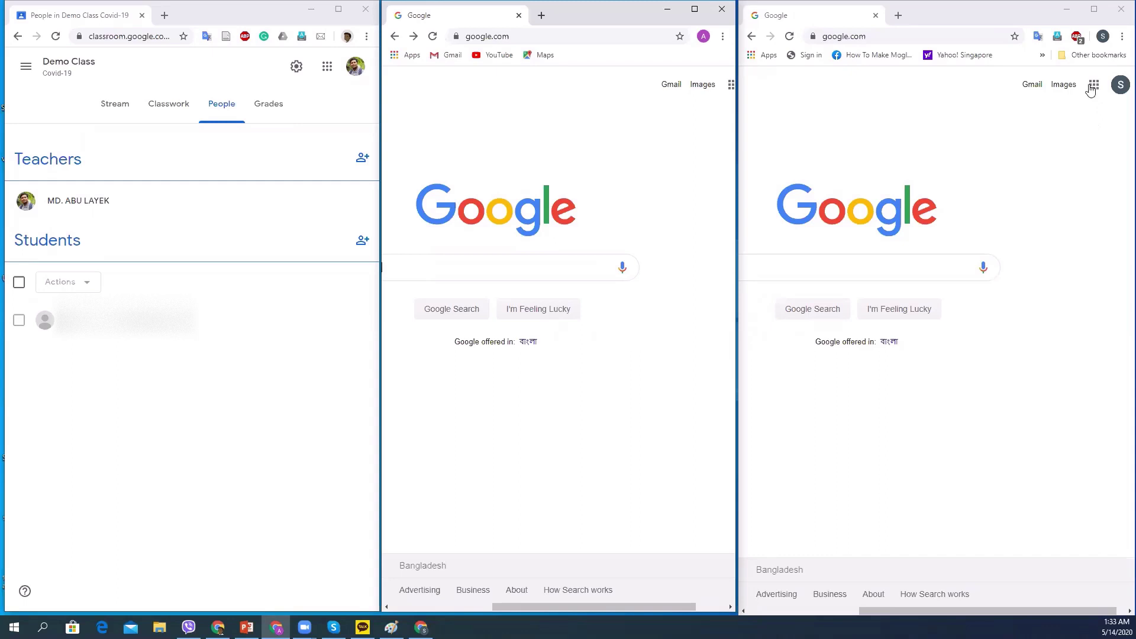
Maximize the student's Chrome window and open Google Classroom from the apps grid.
click(1094, 10)
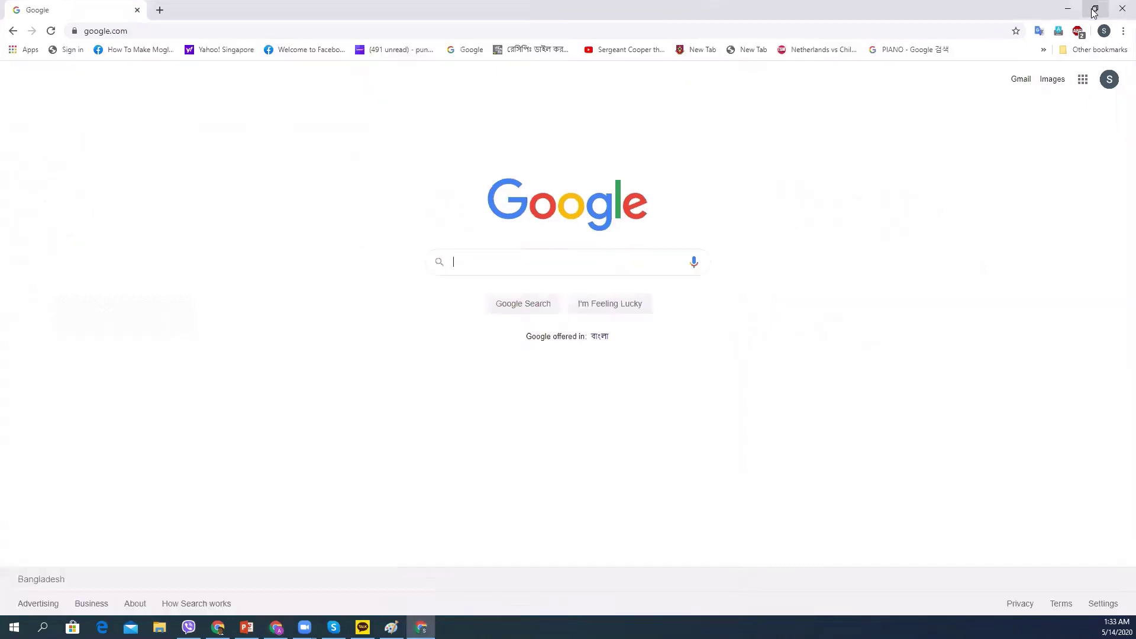
click(1081, 82)
scroll(1019, 284, down, 4)
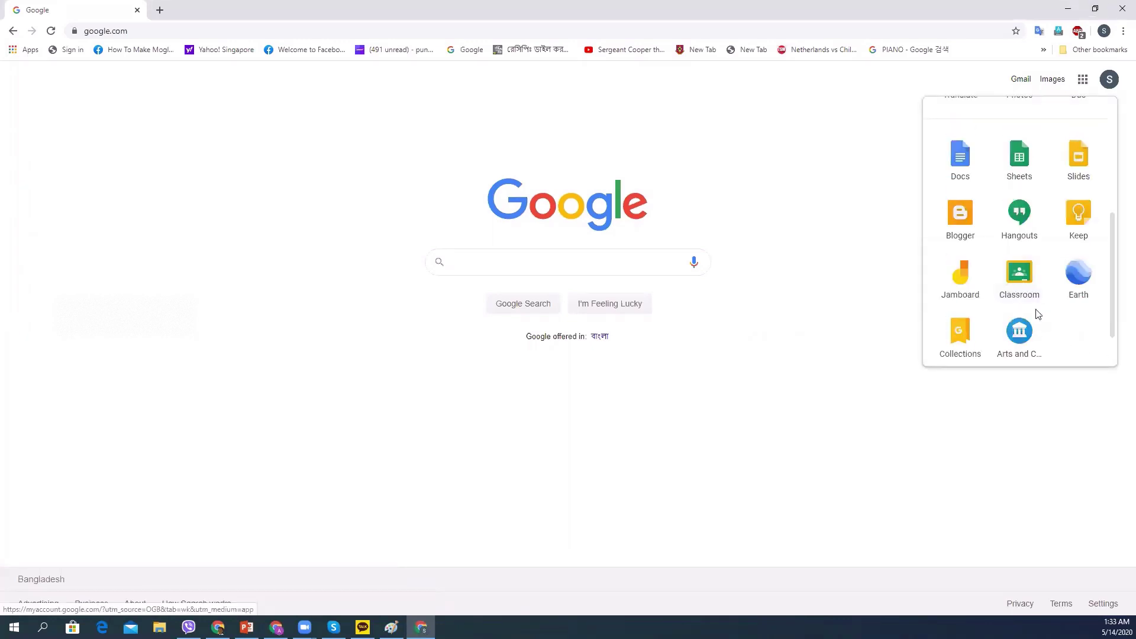
click(1018, 280)
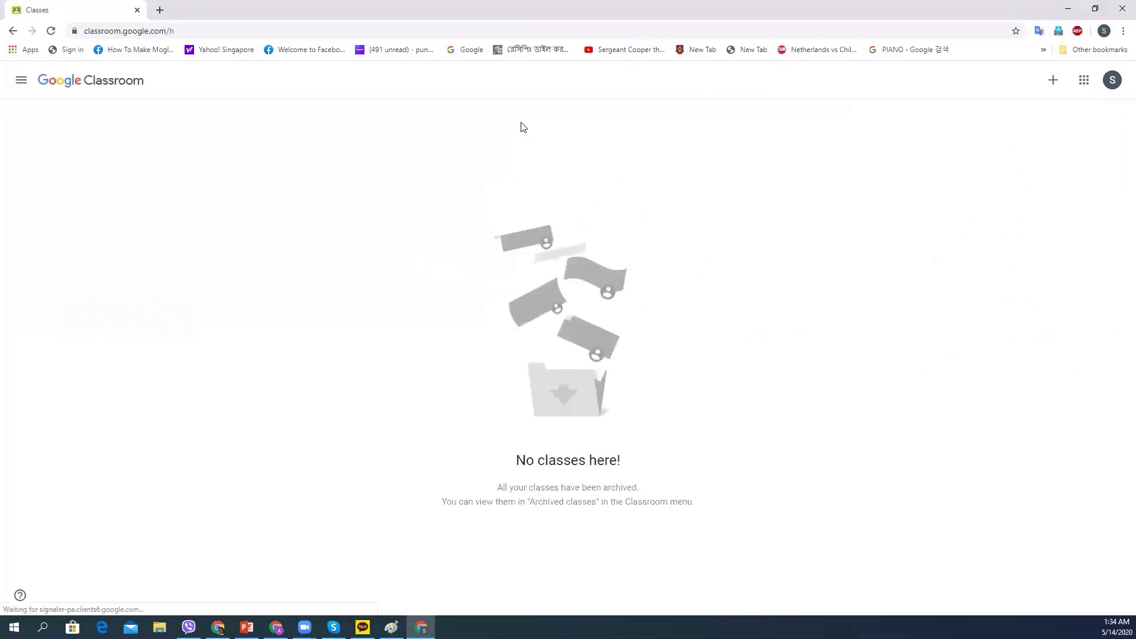
click(1054, 81)
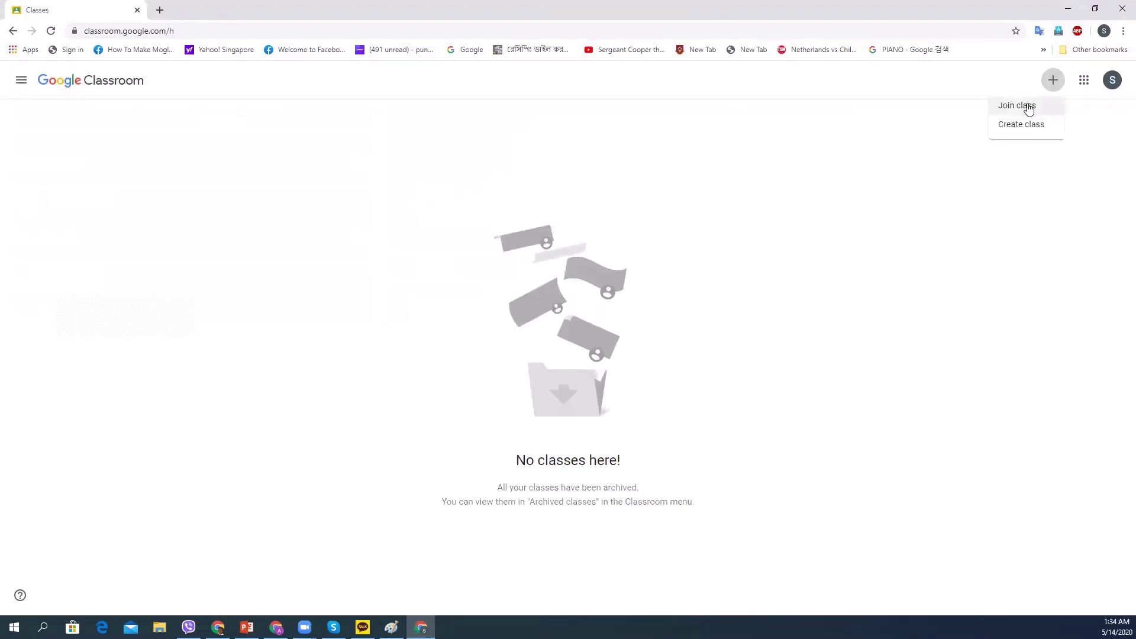
click(1030, 108)
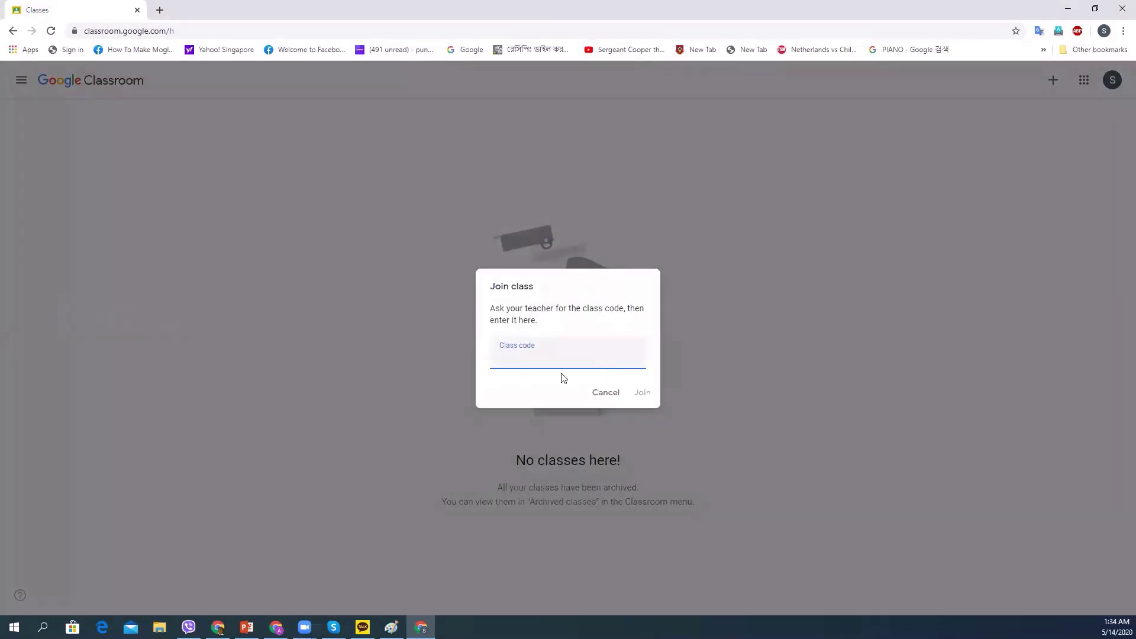
right_click(555, 358)
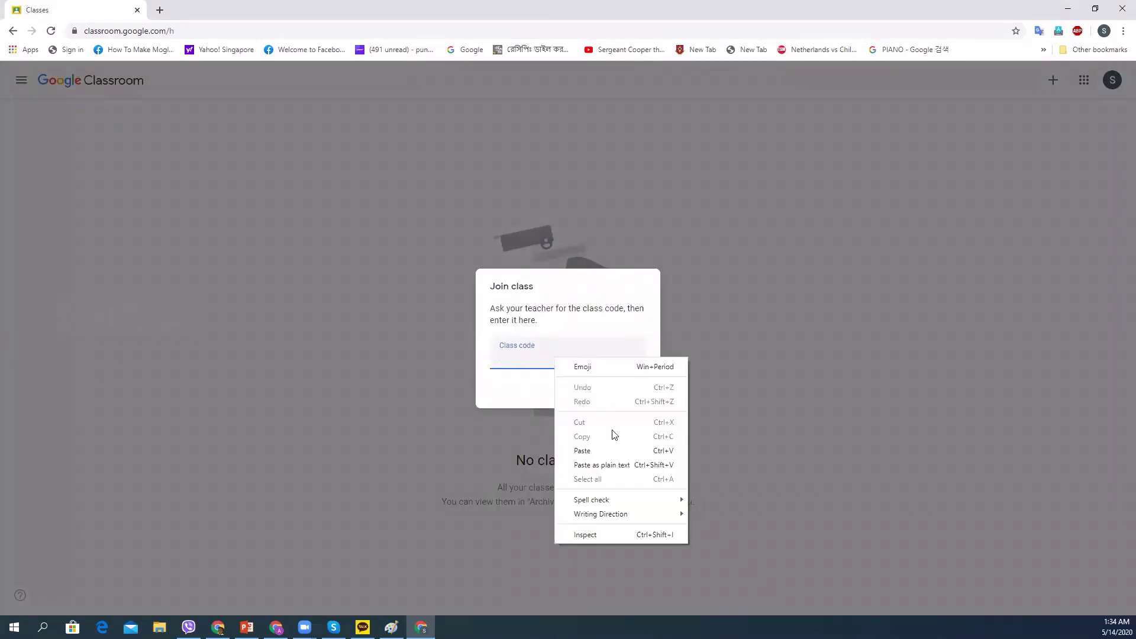
click(593, 451)
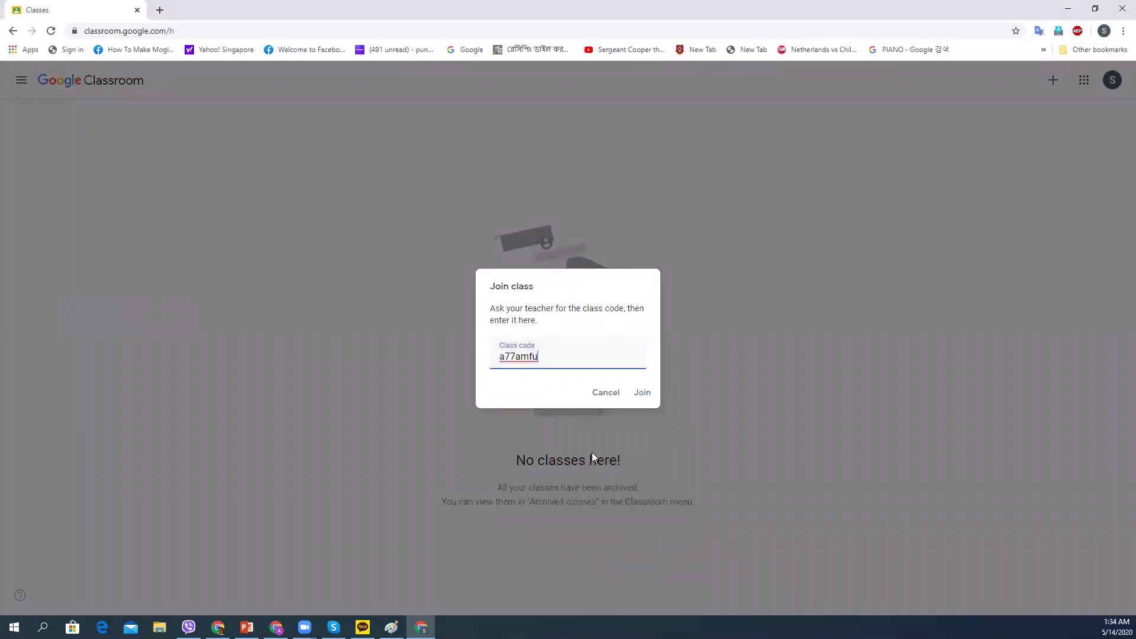
click(637, 393)
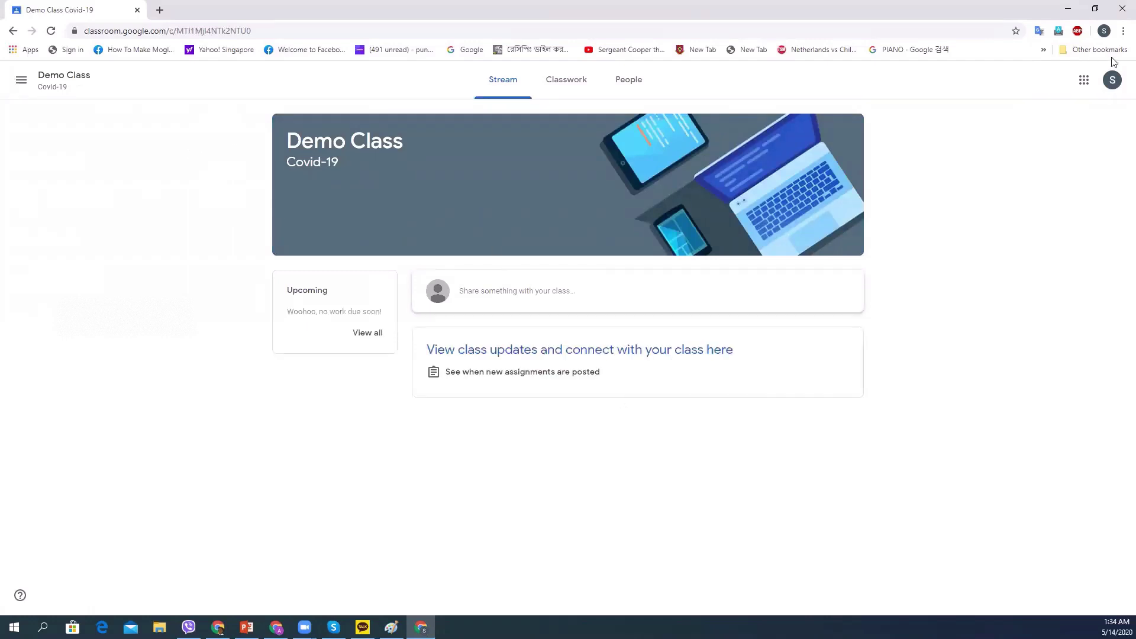
click(1093, 10)
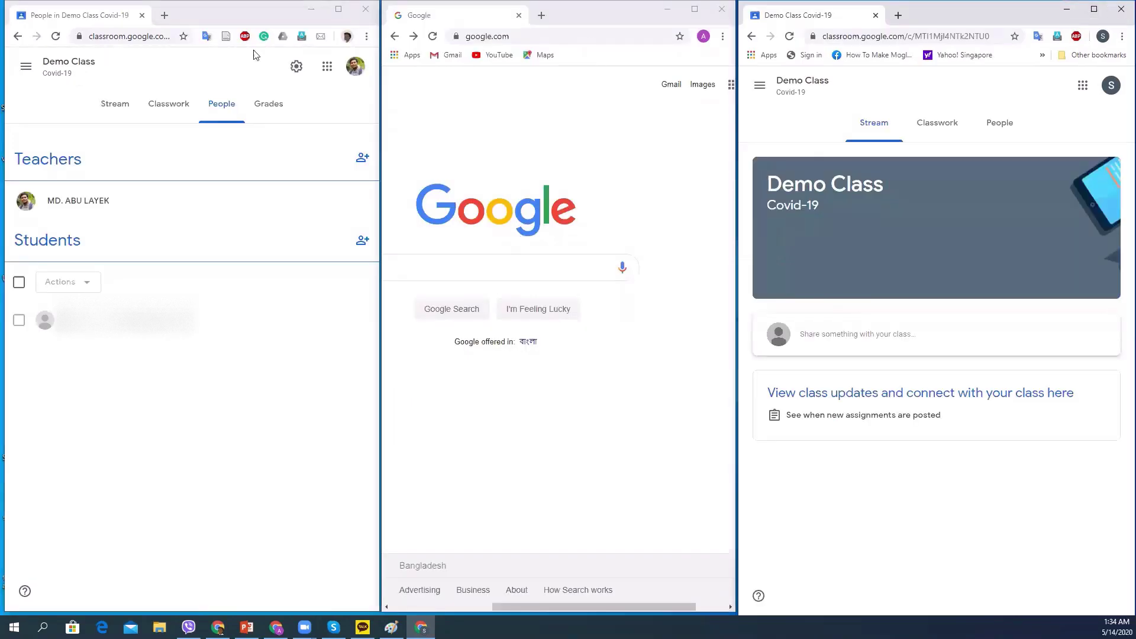
Tile the windows, show Demo Class's People list, and open the Invite students dialog.
click(611, 607)
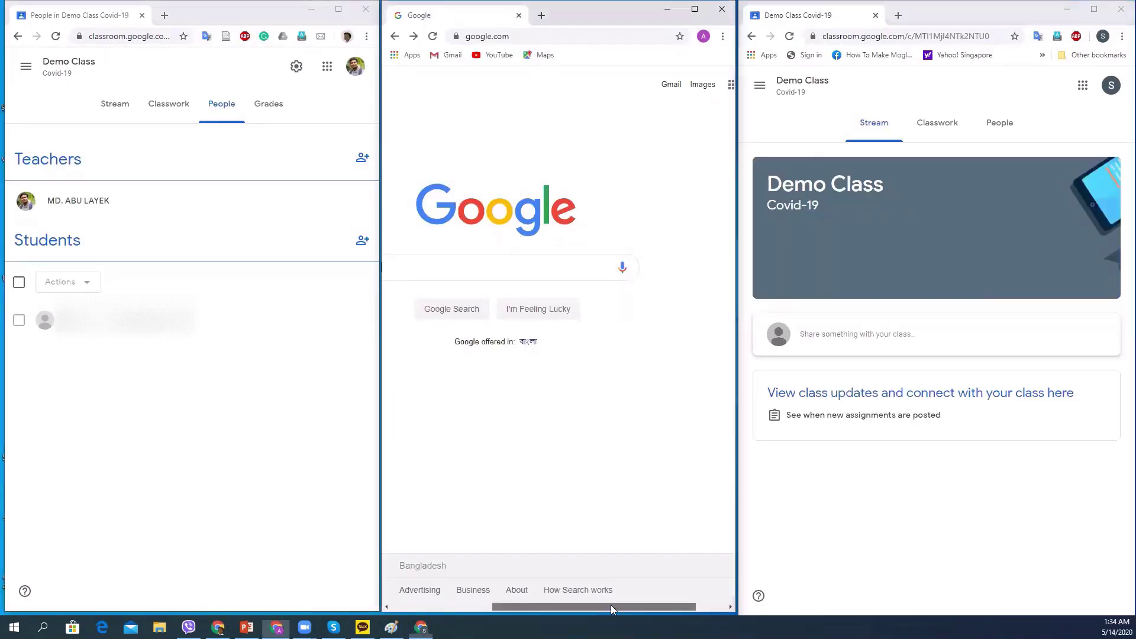
drag(611, 605, 641, 605)
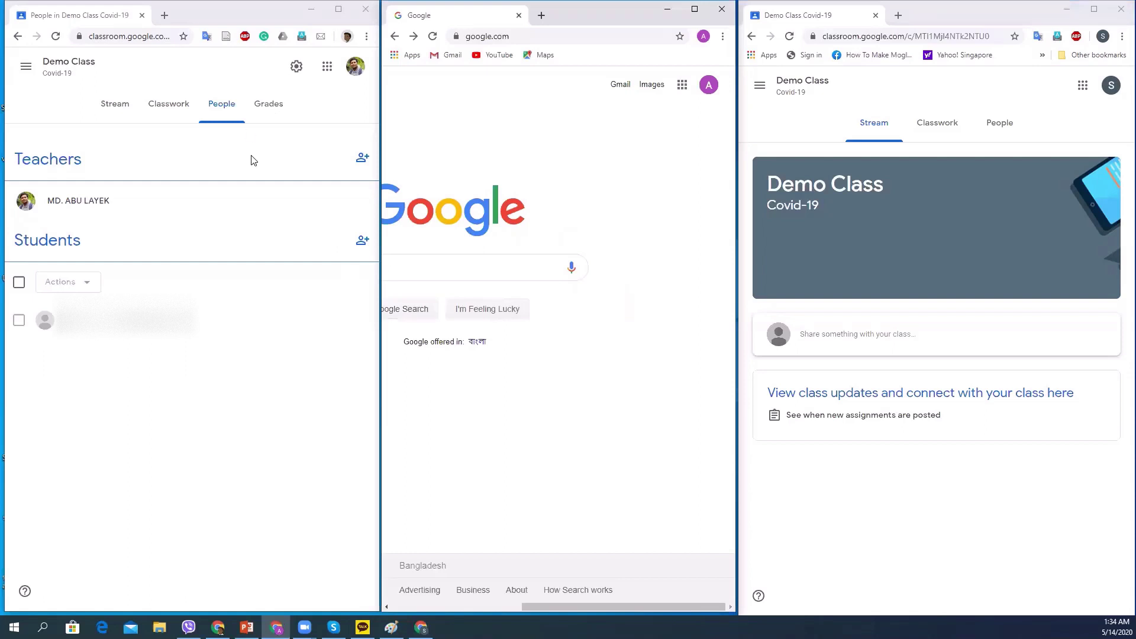
click(108, 106)
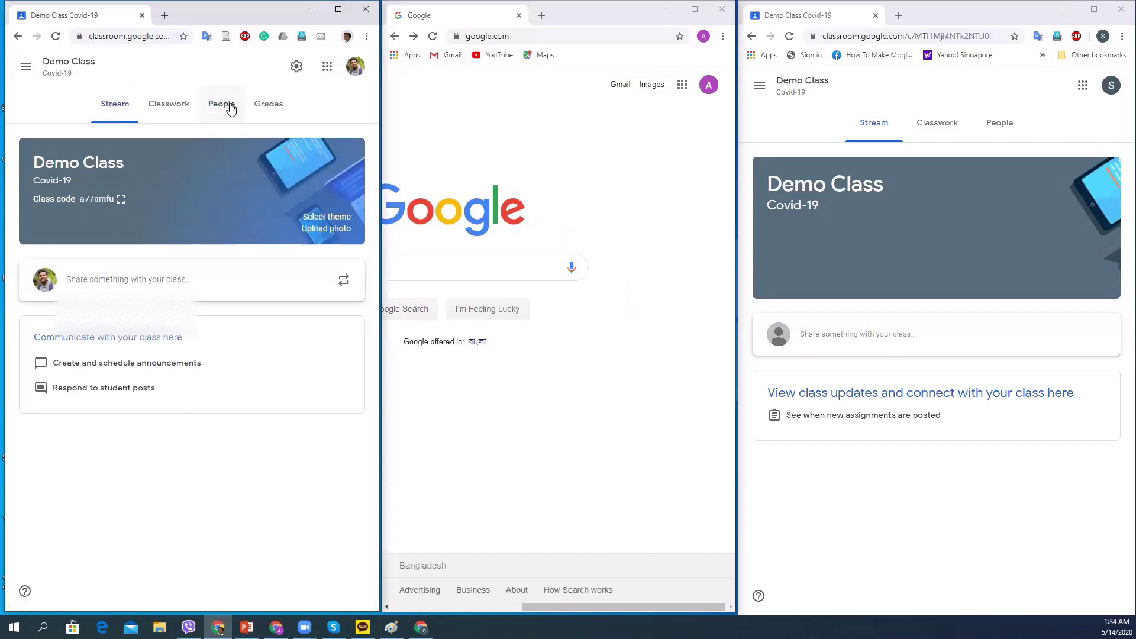
click(221, 106)
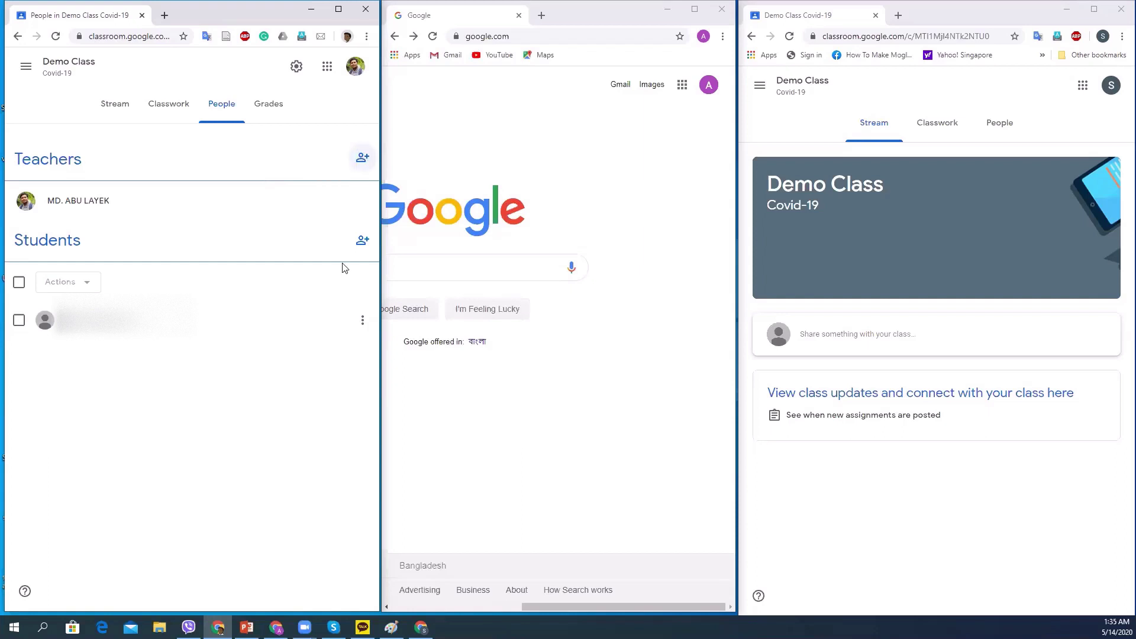
click(363, 240)
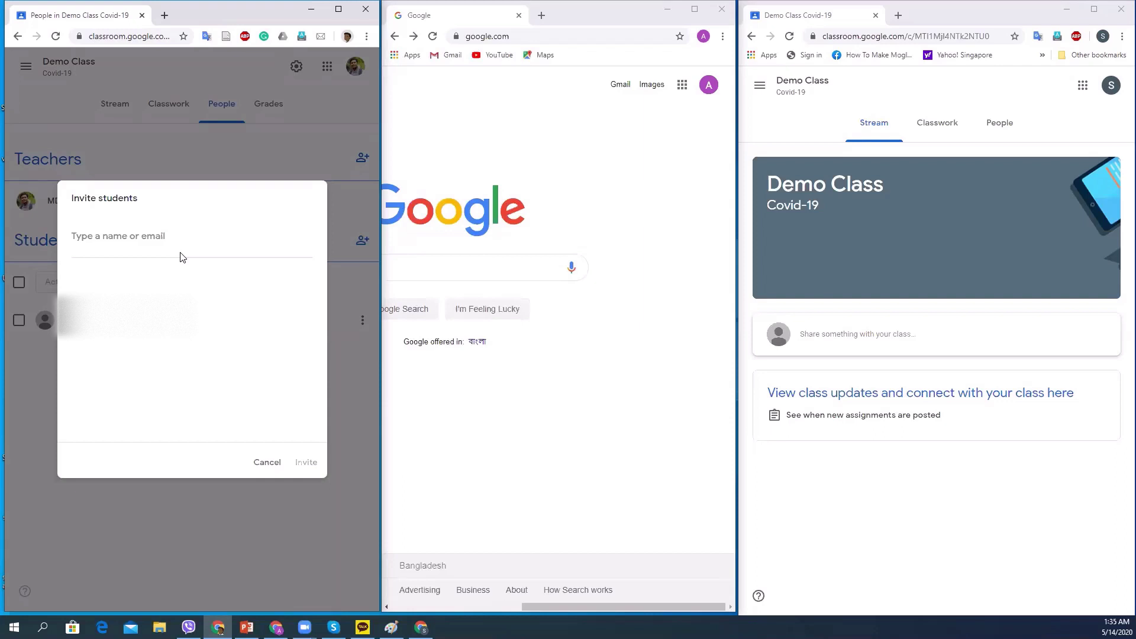
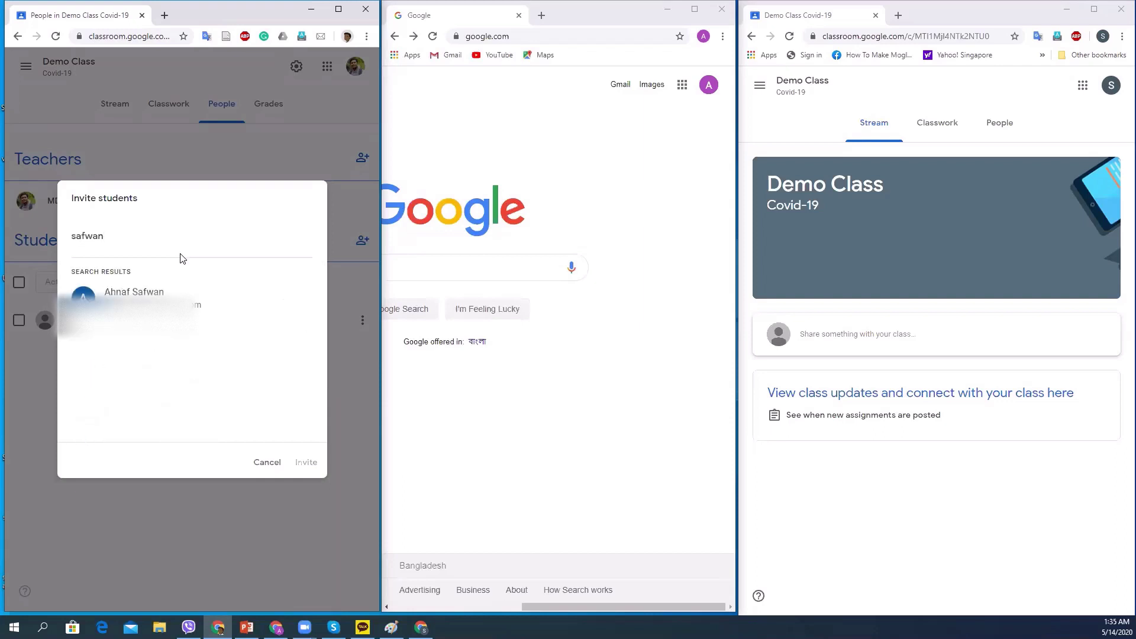
Invite a student to Demo Class by entering their e-mail address and choosing the matching result.
click(195, 311)
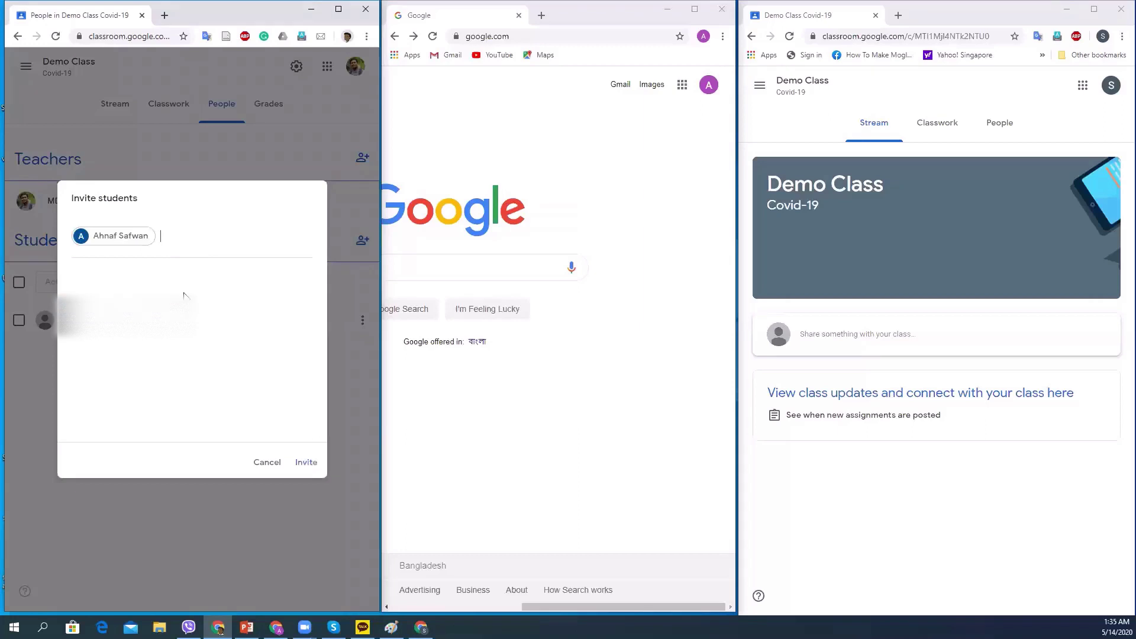
click(306, 462)
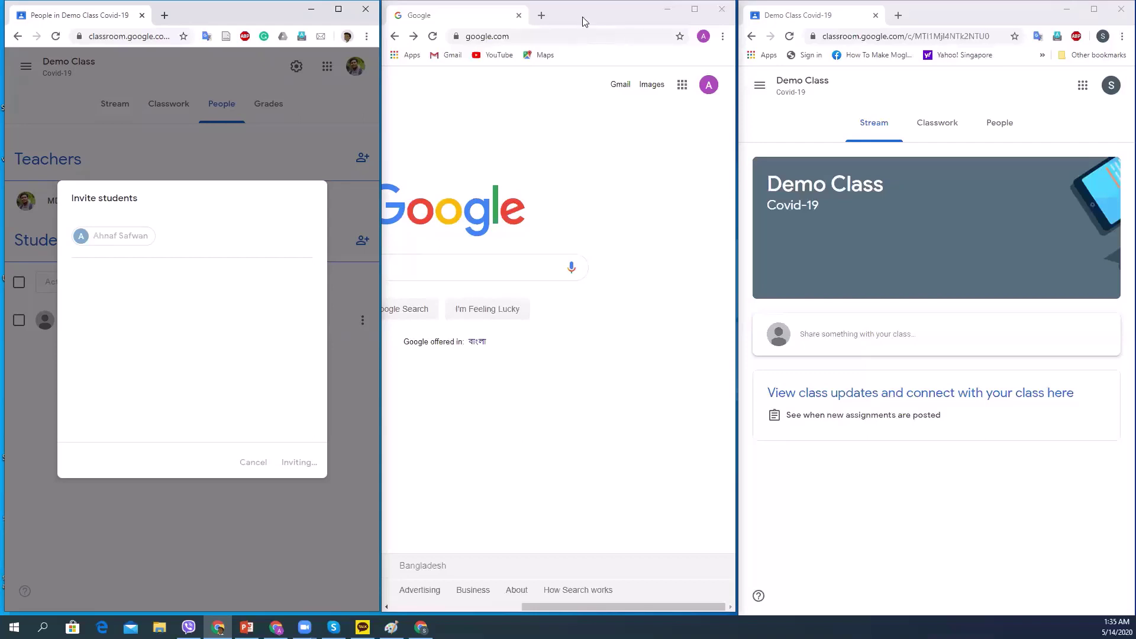
click(695, 10)
In Gmail, open the Demo Class Covid-19 invitation e-mail and accept it.
click(193, 32)
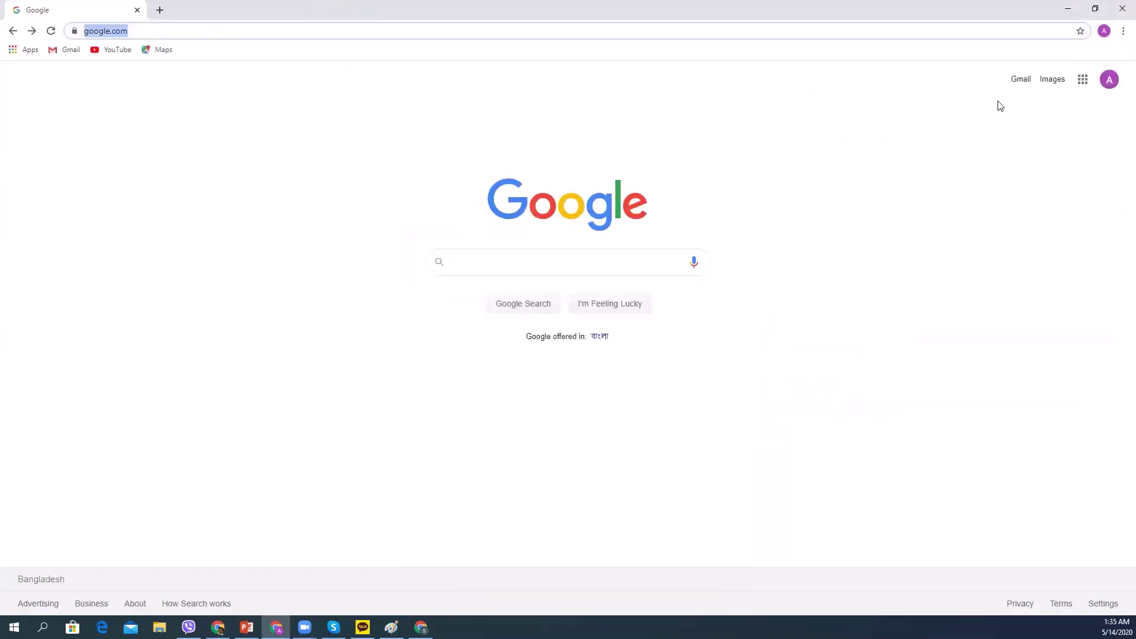
click(1013, 80)
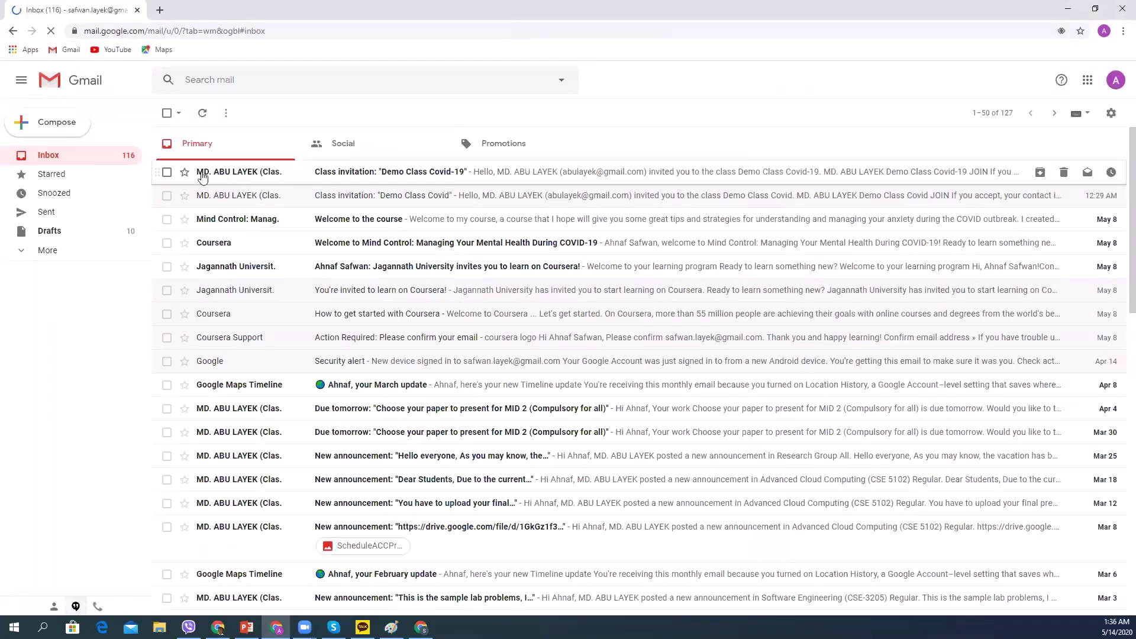
click(655, 176)
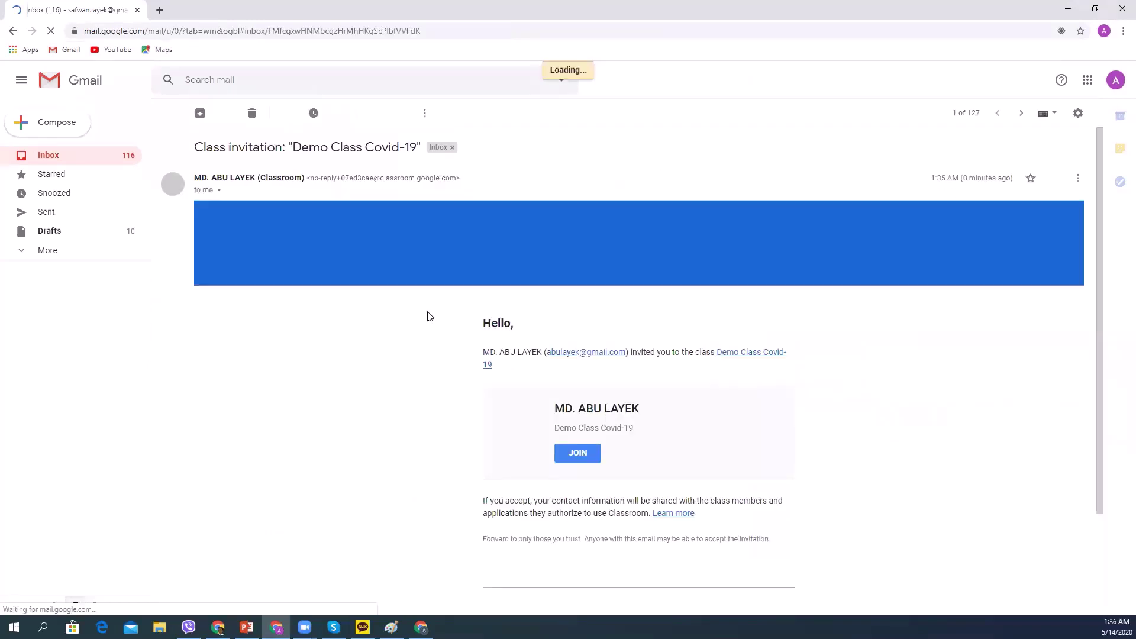
click(578, 453)
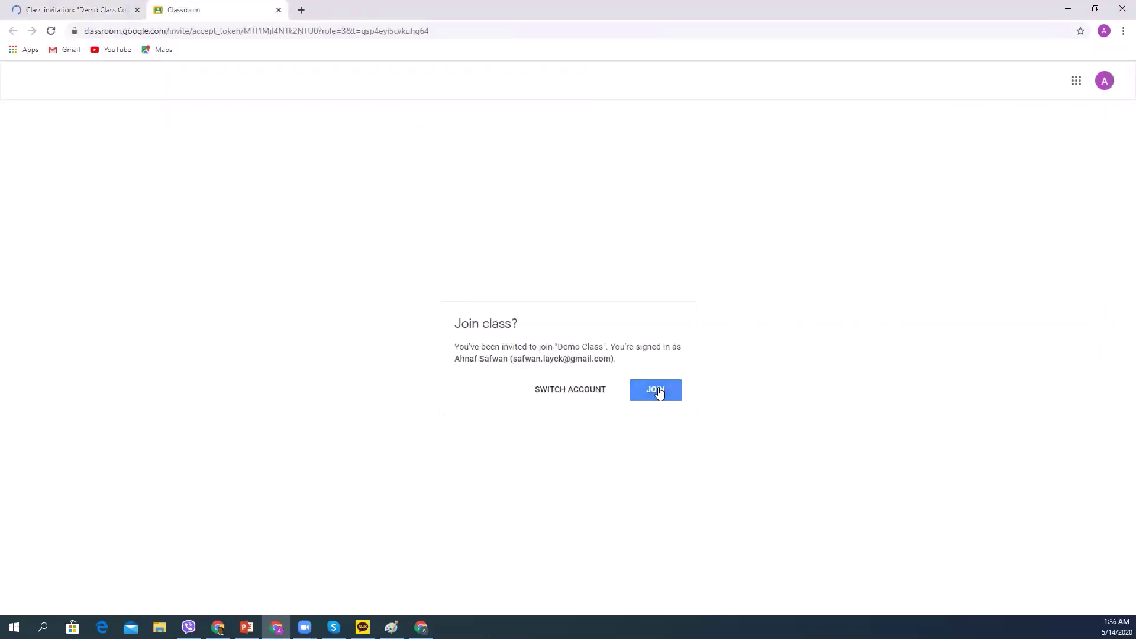
Confirm joining Demo Class as the invited student, then shrink the window.
click(659, 393)
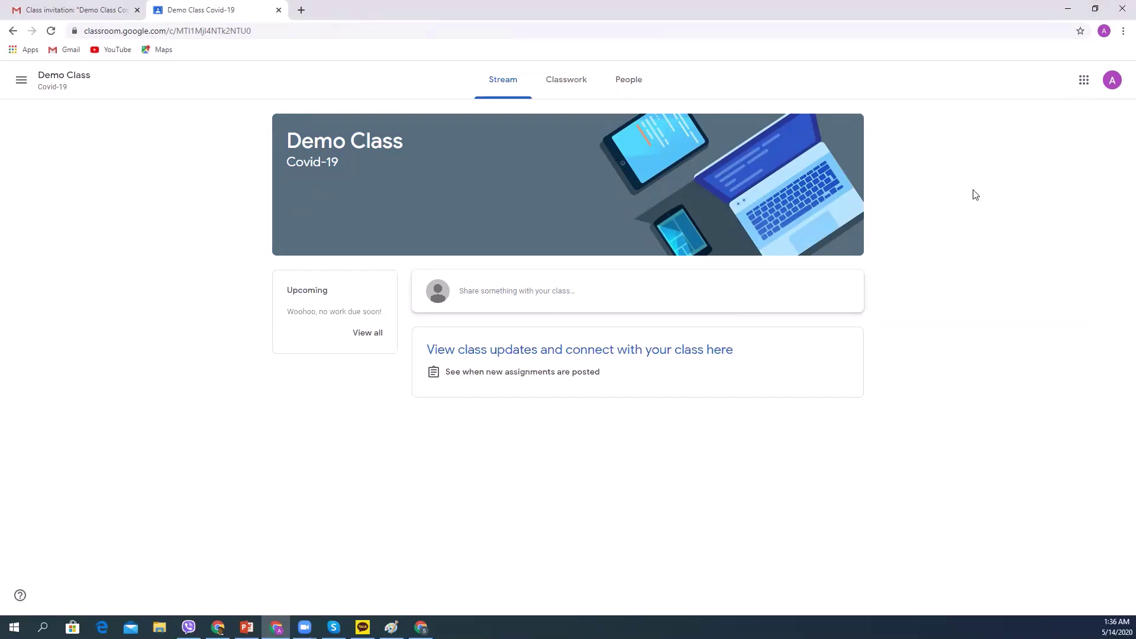
click(1094, 10)
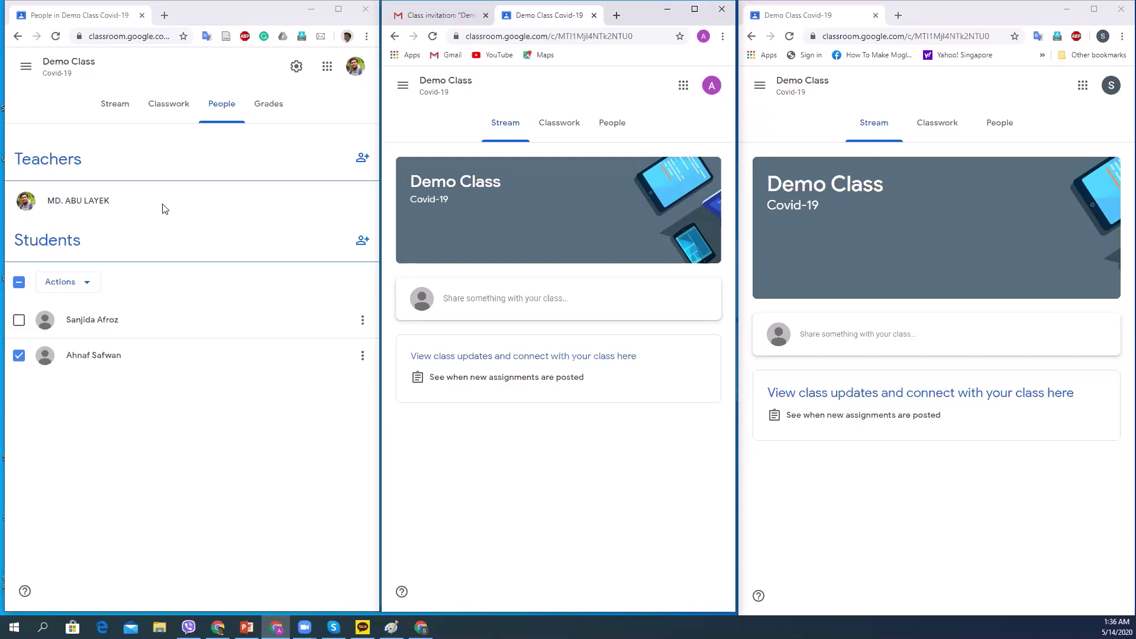
Maximize the teacher's window and show the Demo Class Stream page.
click(338, 10)
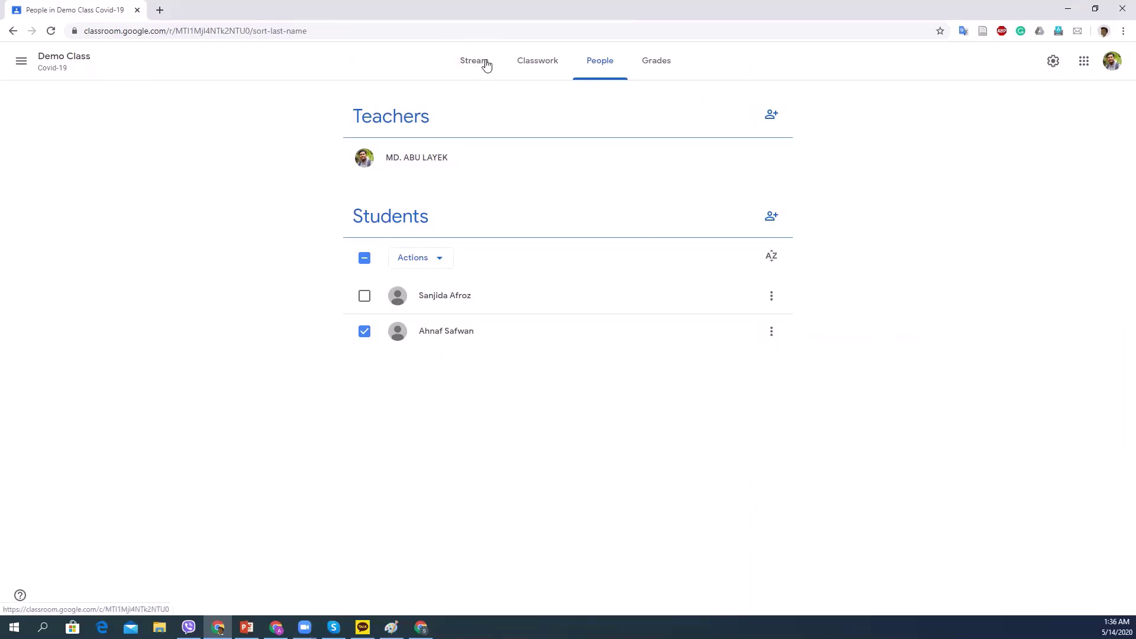
click(483, 64)
click(465, 60)
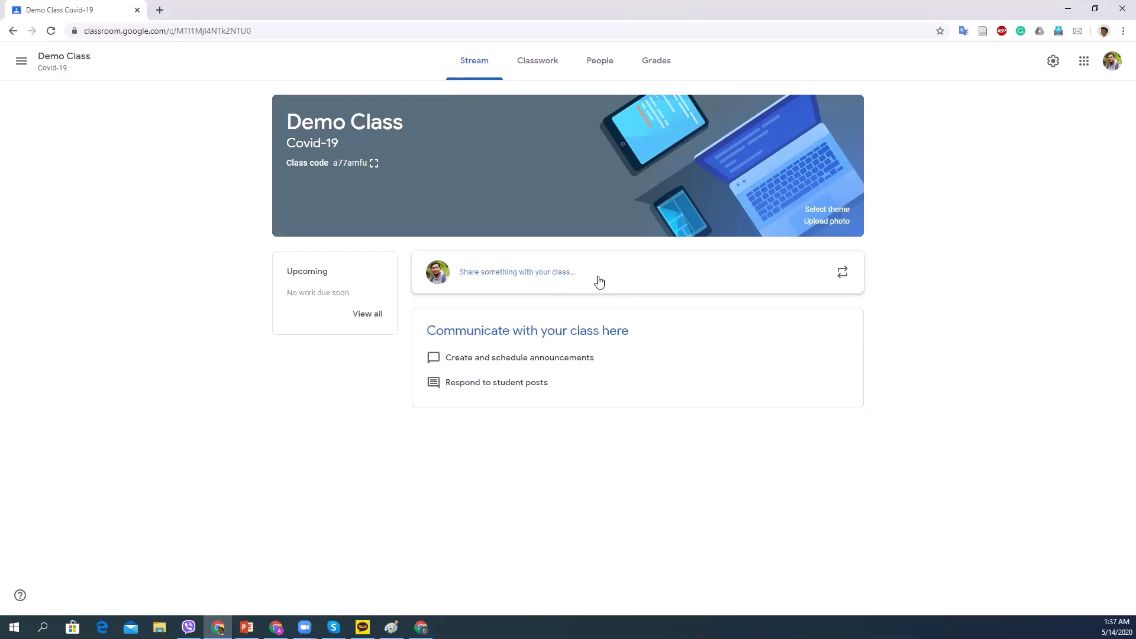
Write the announcement 'Tomorrow we have national holiday.' on the Demo Class stream.
click(591, 273)
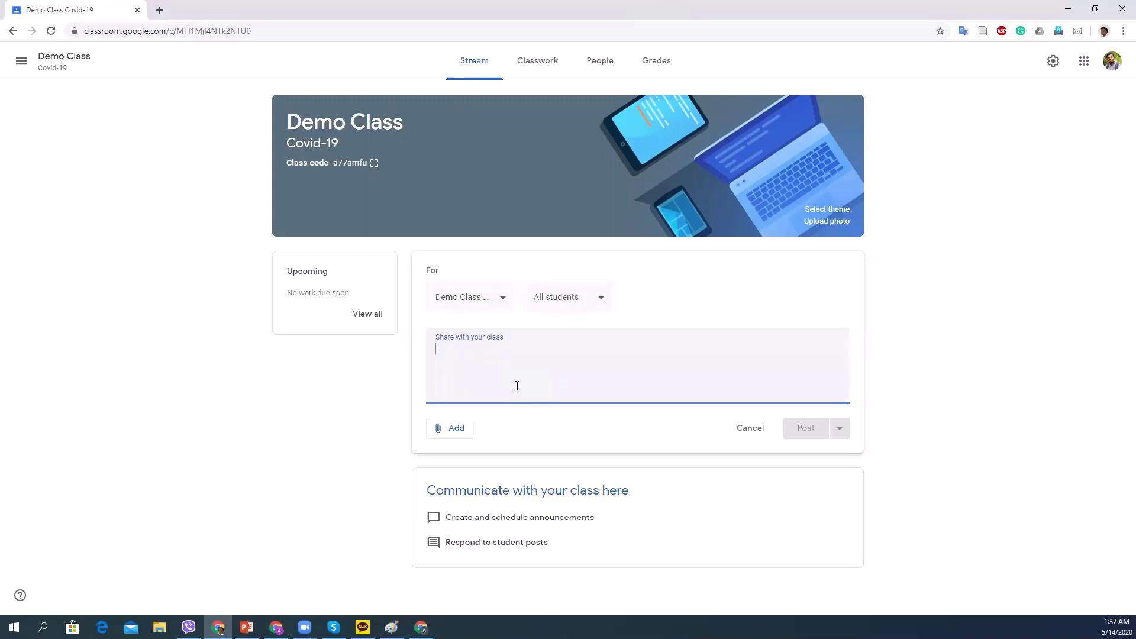
text(Tomo)
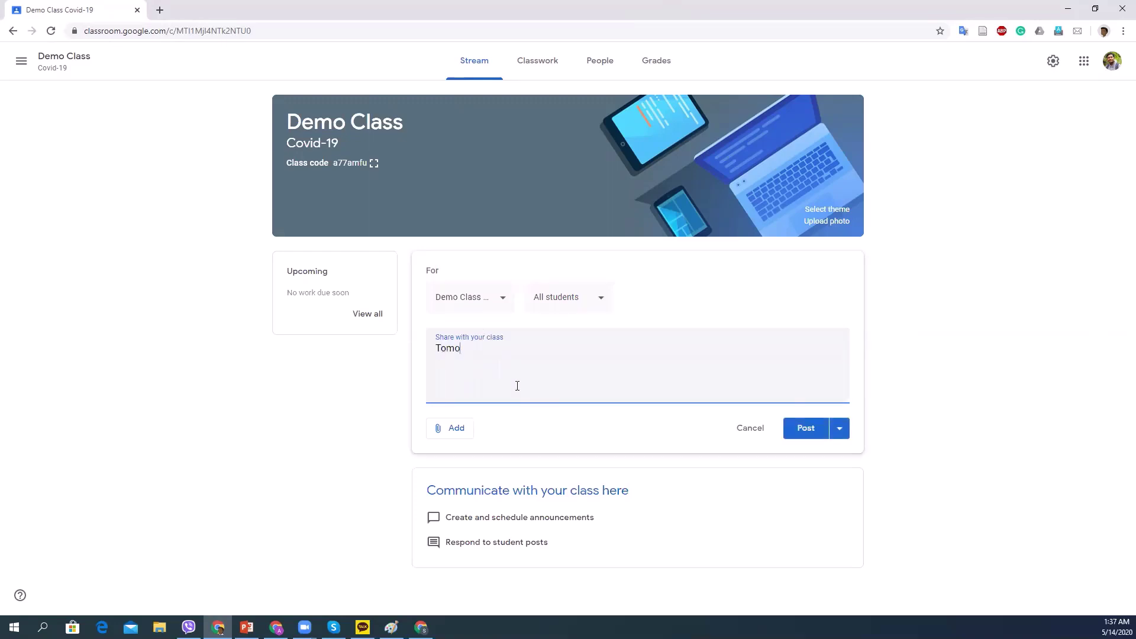
text(rrow we have national holiday.)
click(457, 430)
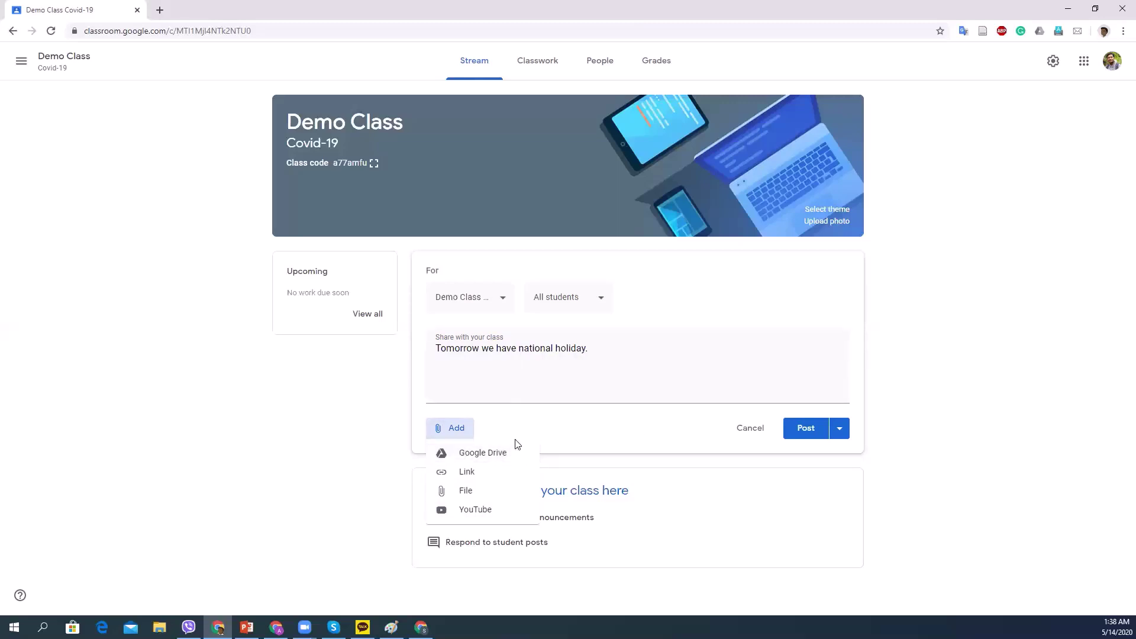
click(556, 422)
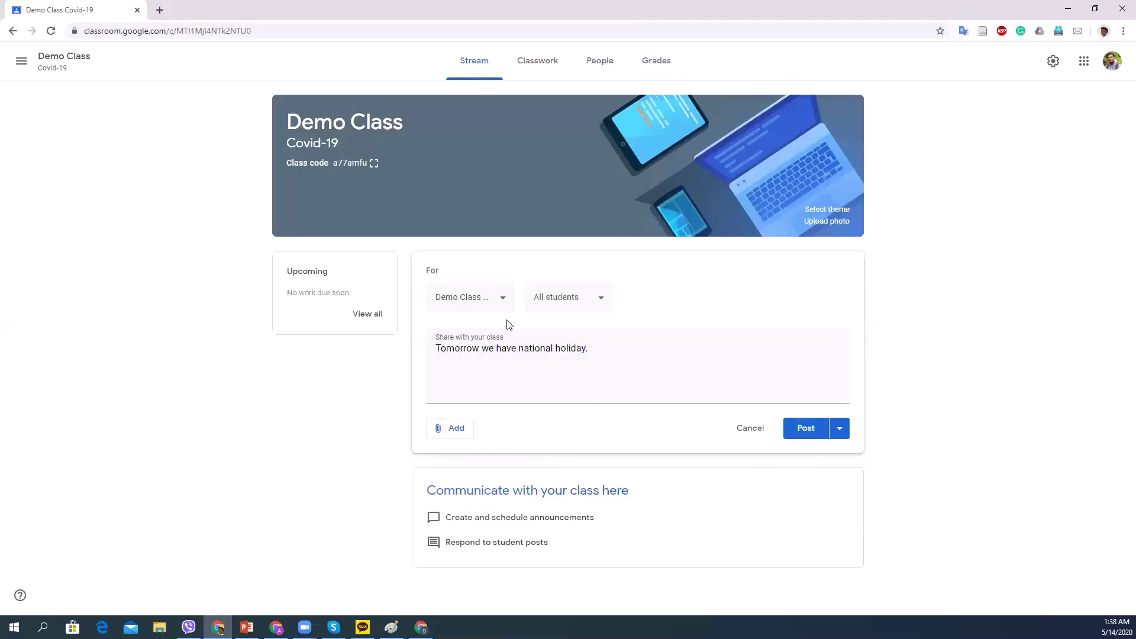
Address the holiday announcement to only the first student and post it.
click(599, 302)
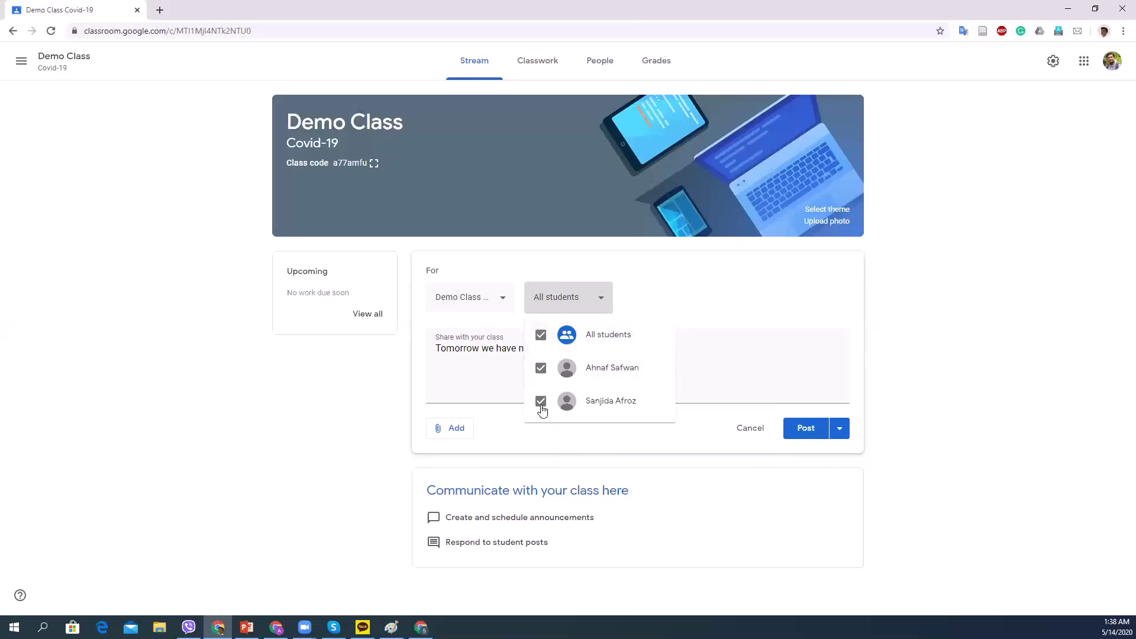
key(Up)
key(Up)
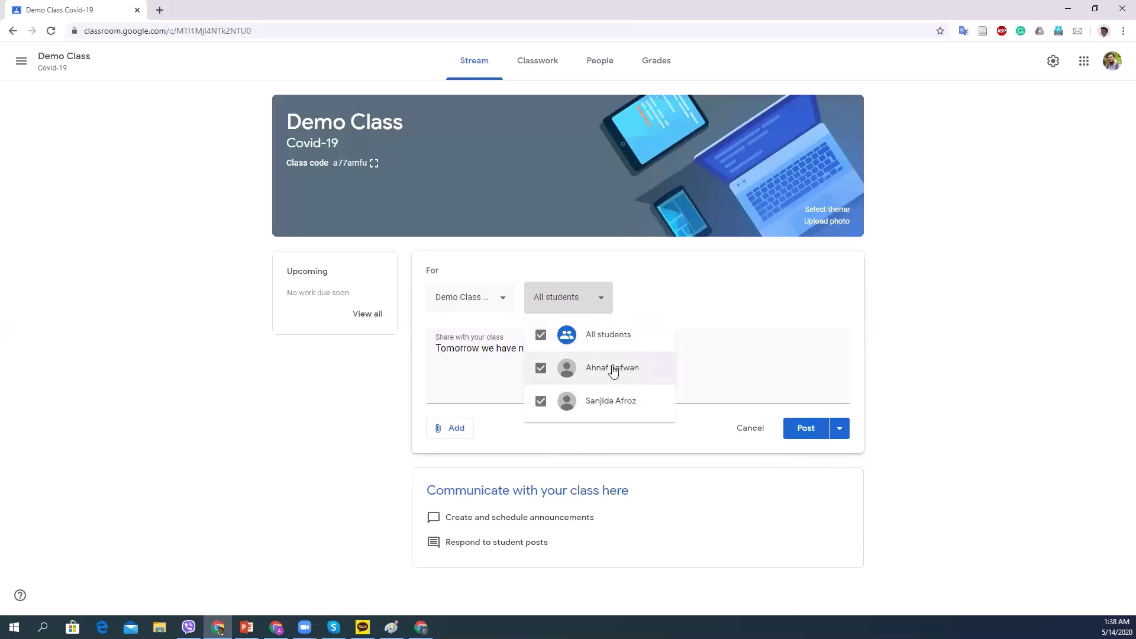
click(546, 355)
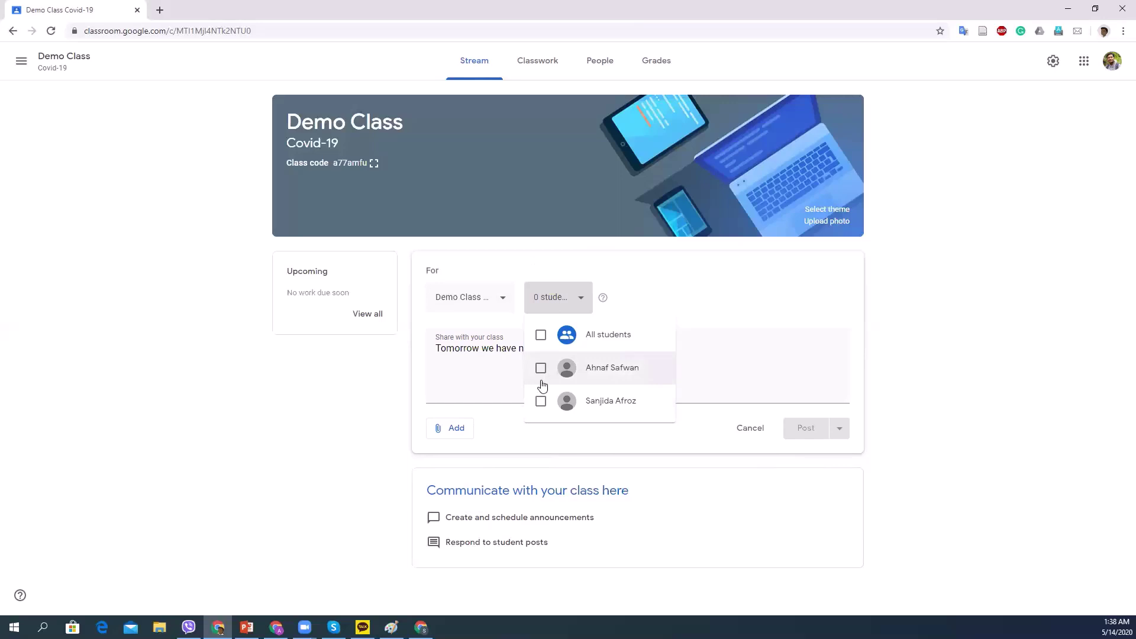
click(541, 369)
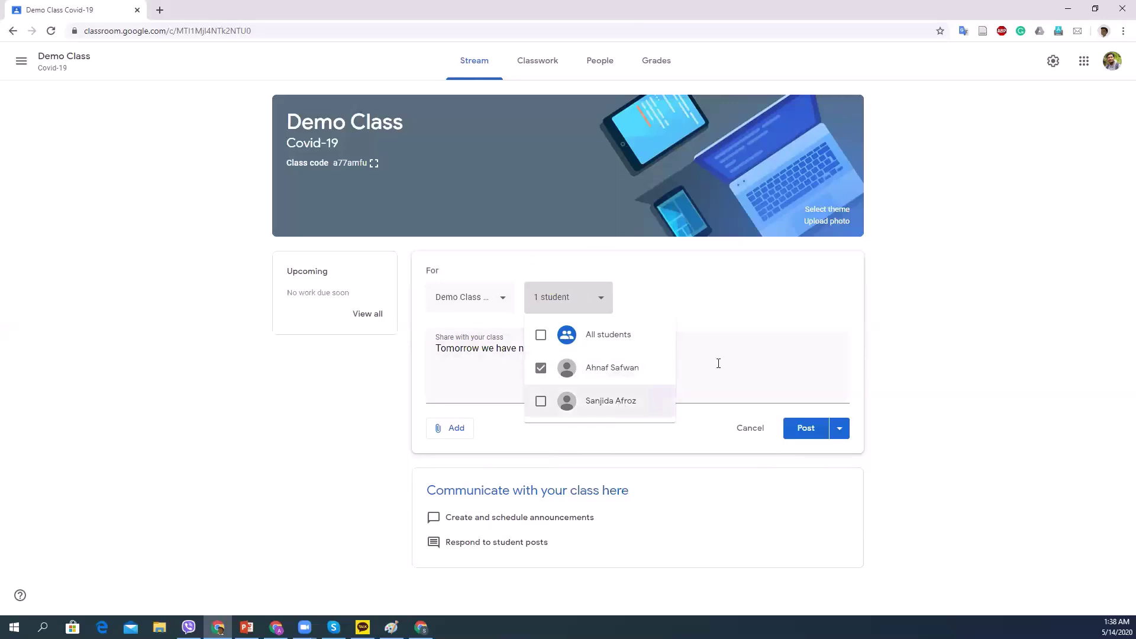
click(873, 367)
click(810, 428)
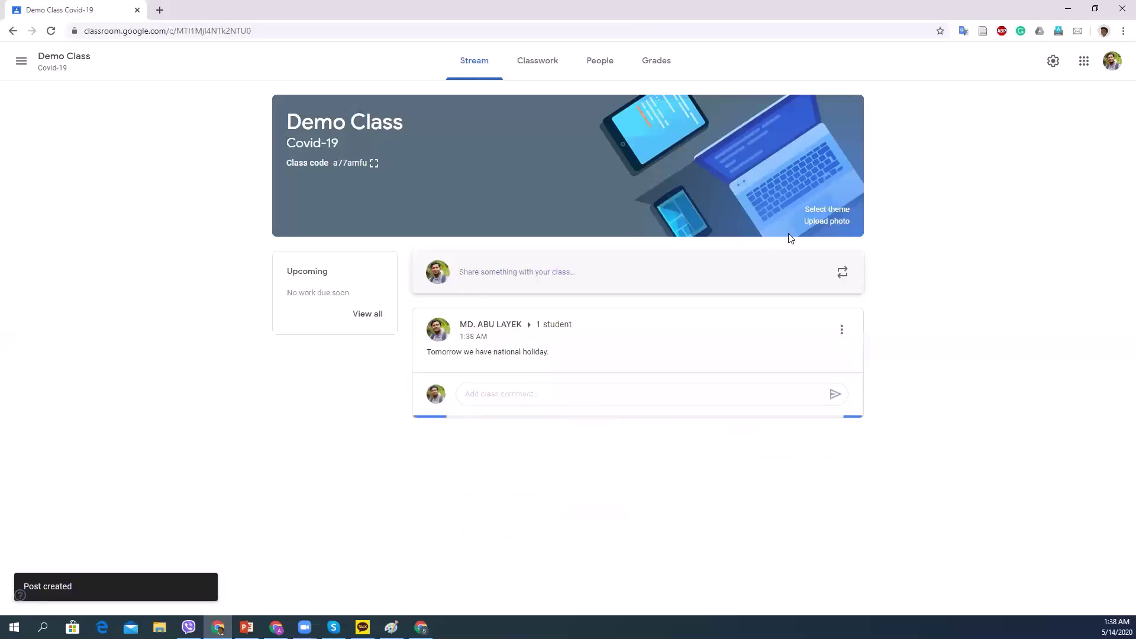
click(1094, 12)
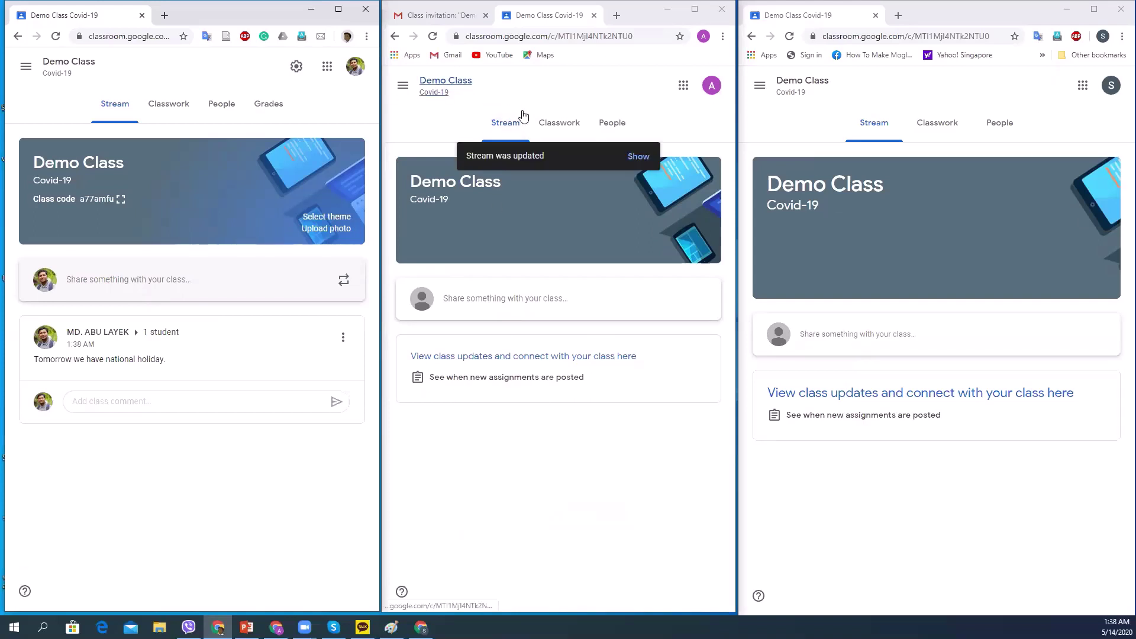
Reload both student views and type the class comment 'Thank you' under the announcement.
click(471, 76)
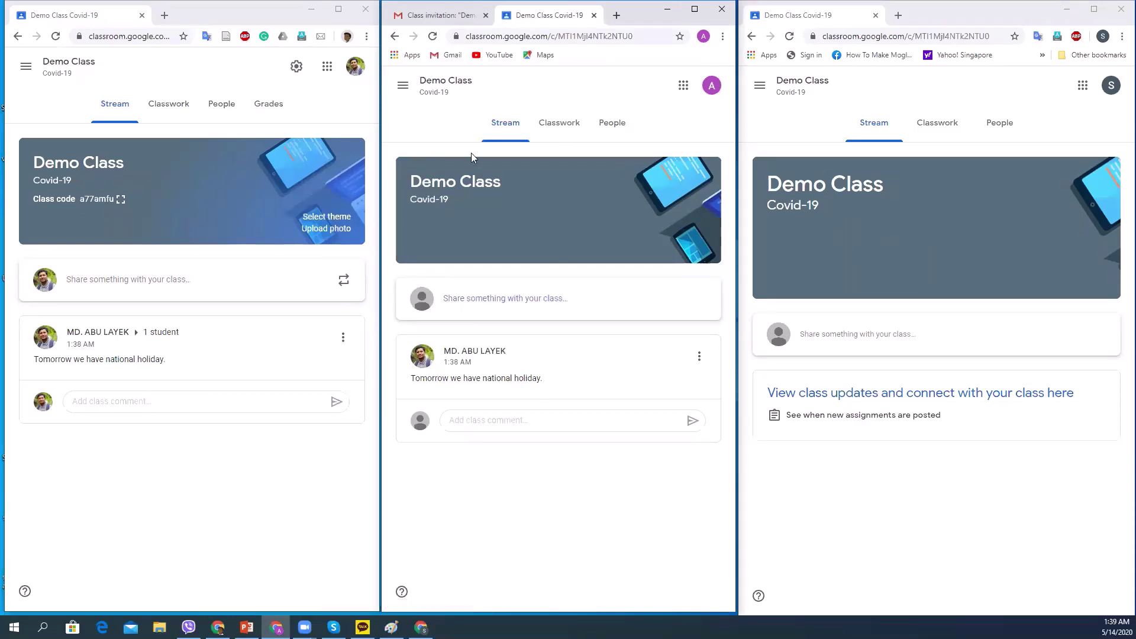
click(790, 36)
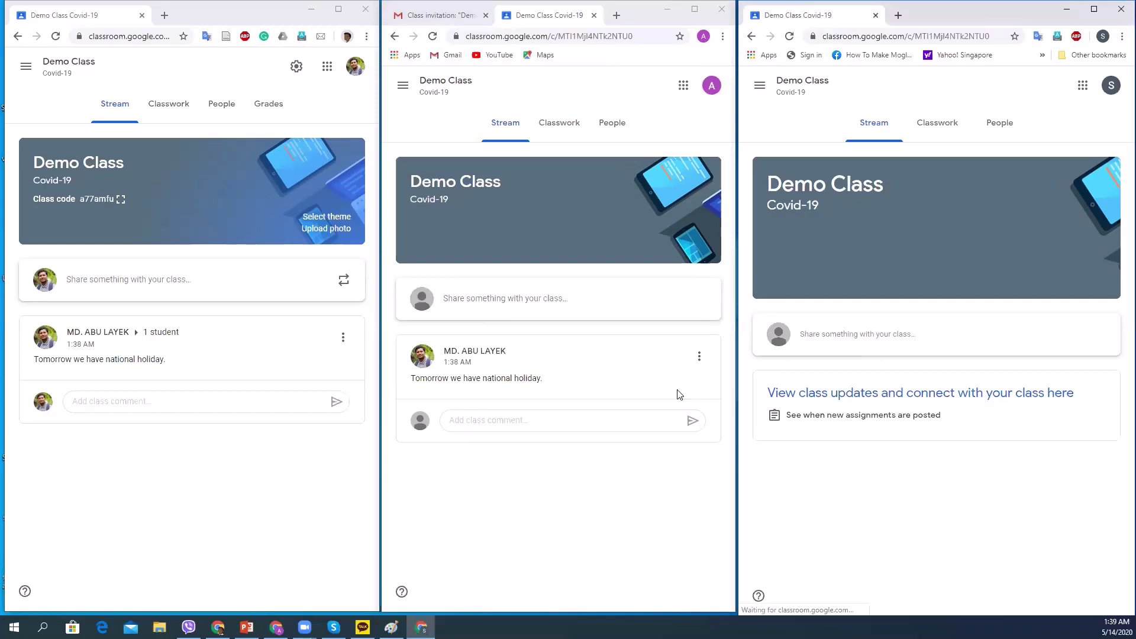
click(699, 356)
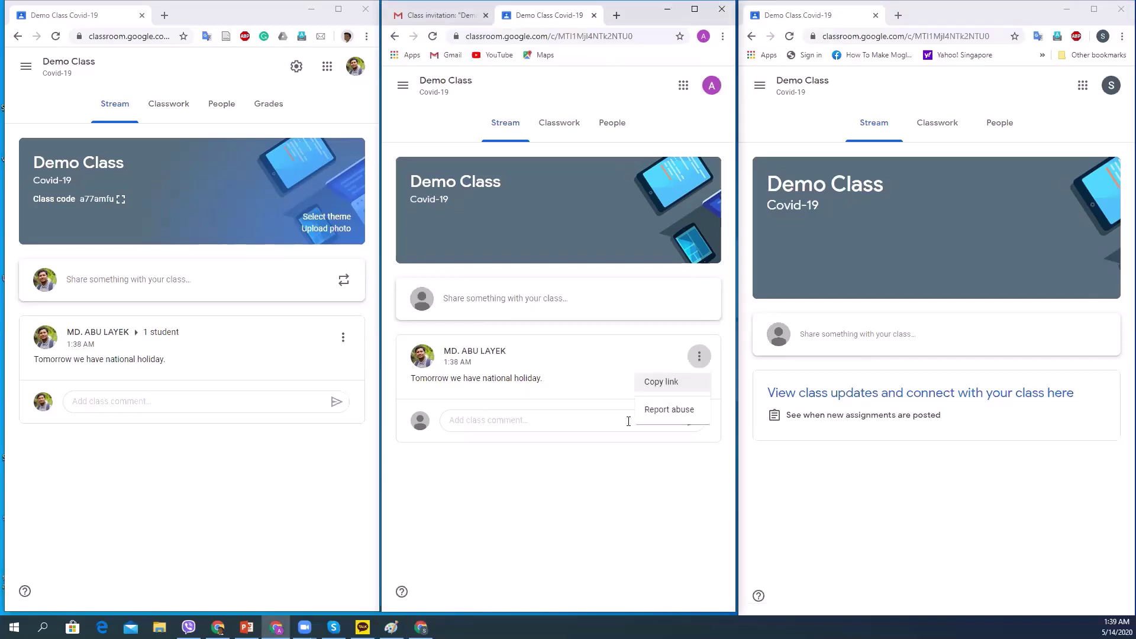
click(491, 420)
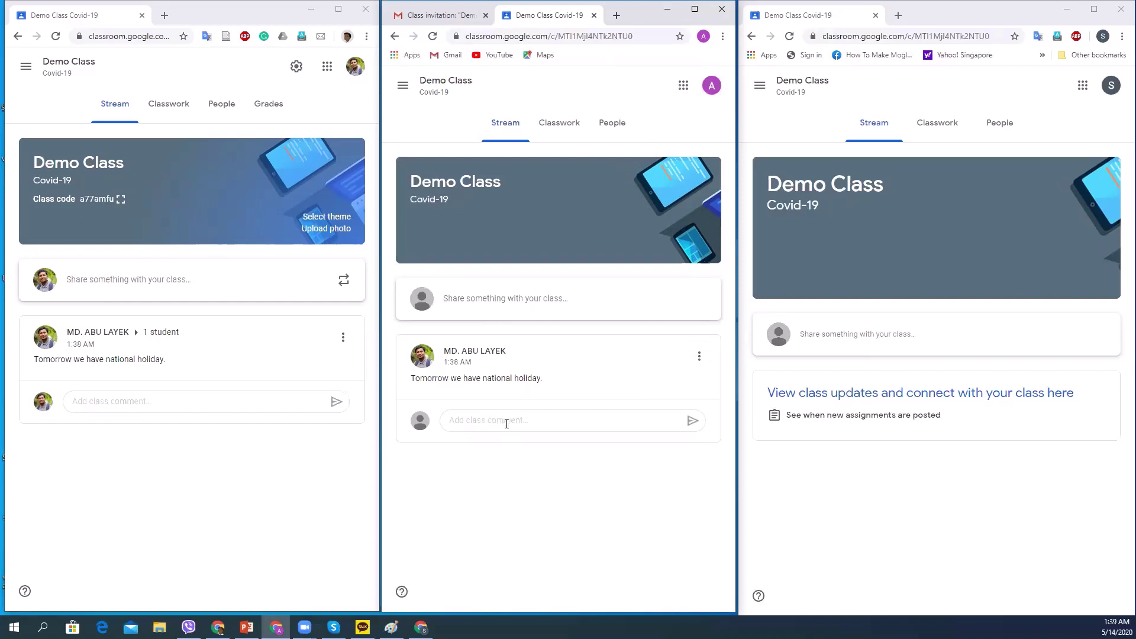
click(507, 424)
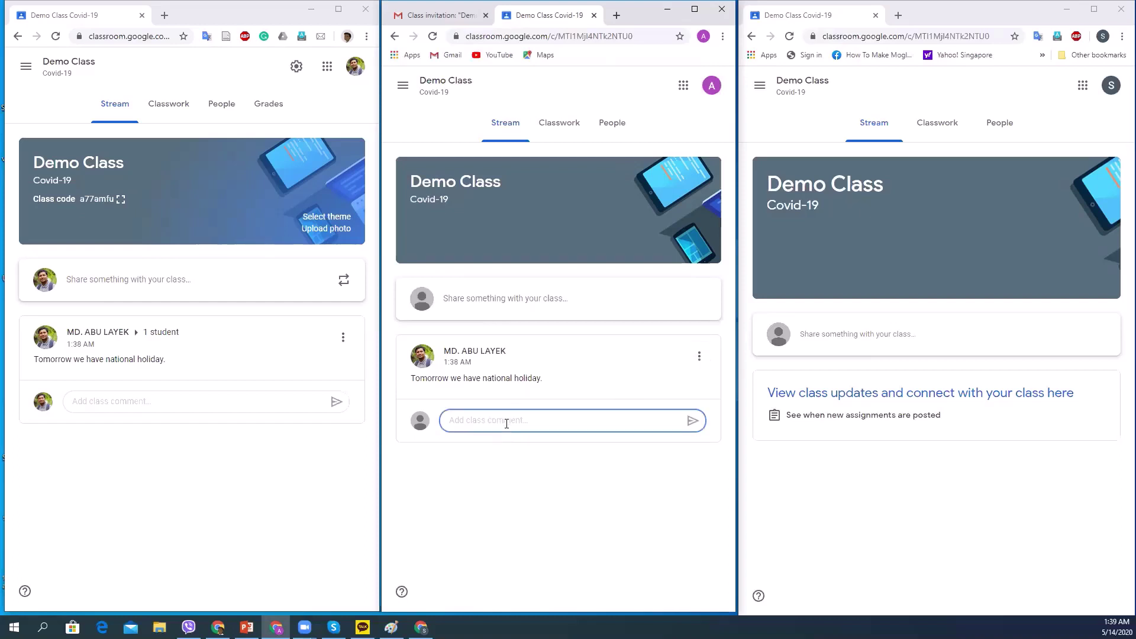
text(Thank you)
Send the 'Thank you' comment, then open the teacher's Classwork page full-screen.
key(Return)
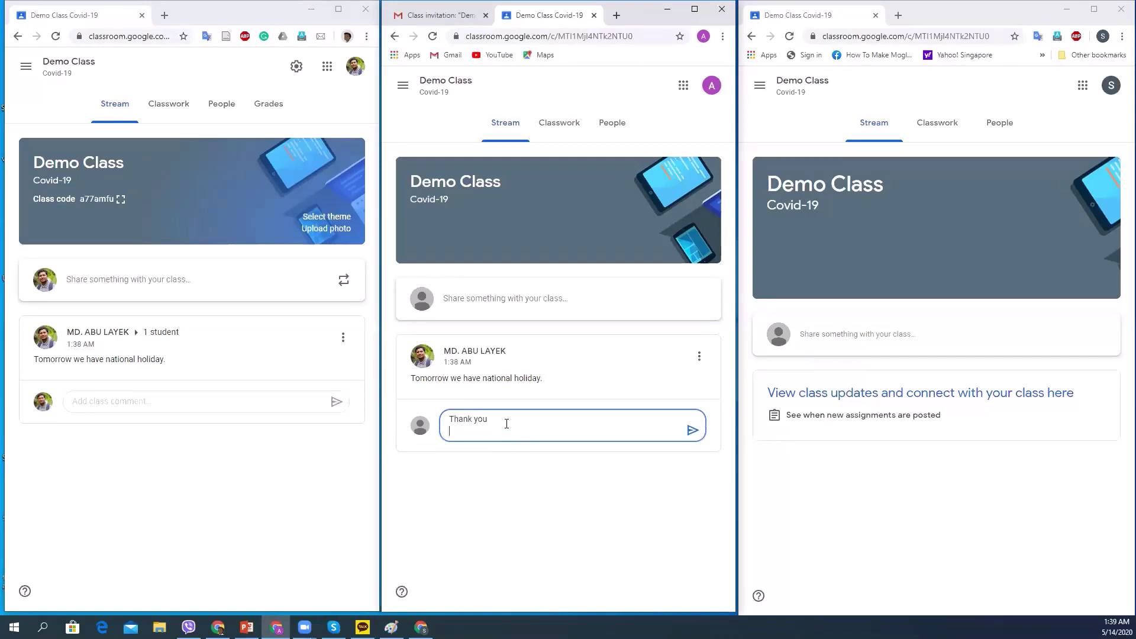
click(692, 430)
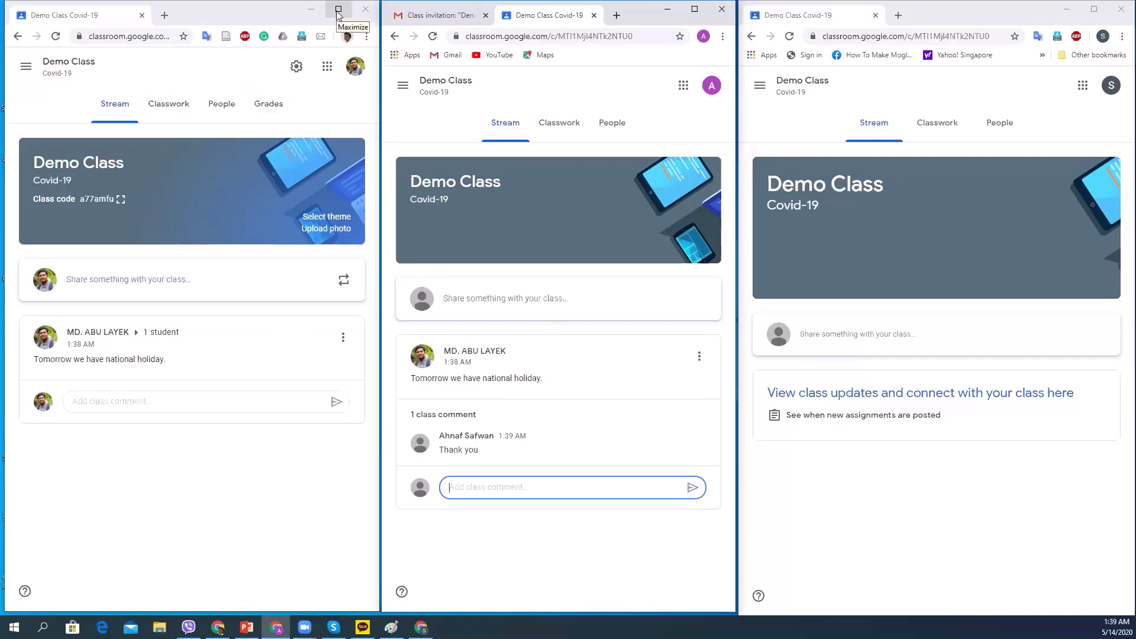
click(339, 13)
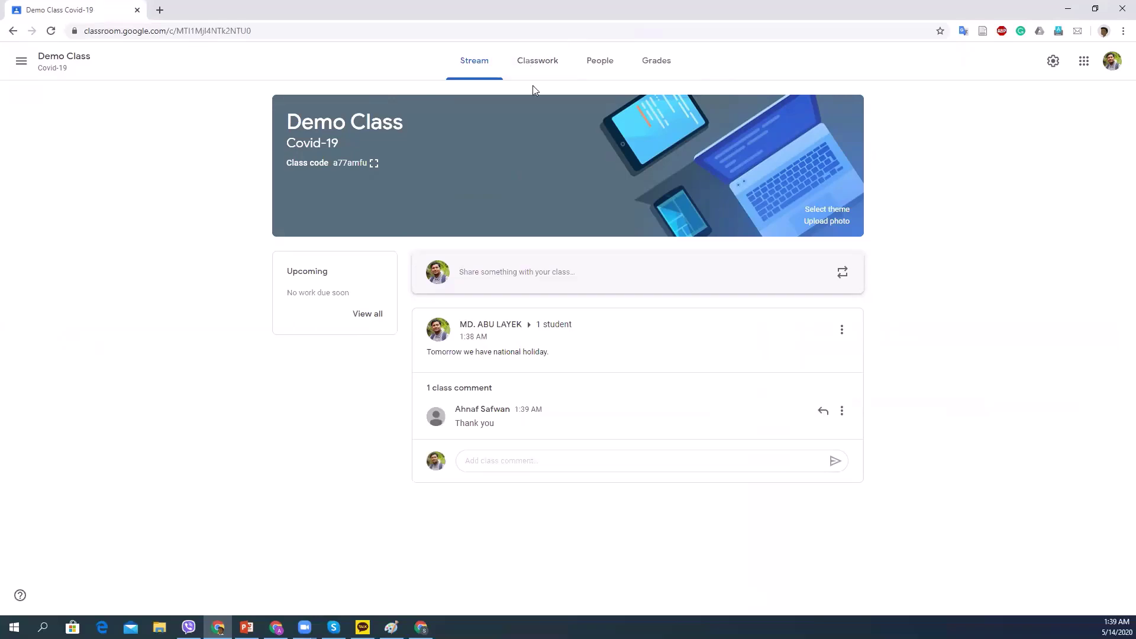
click(541, 65)
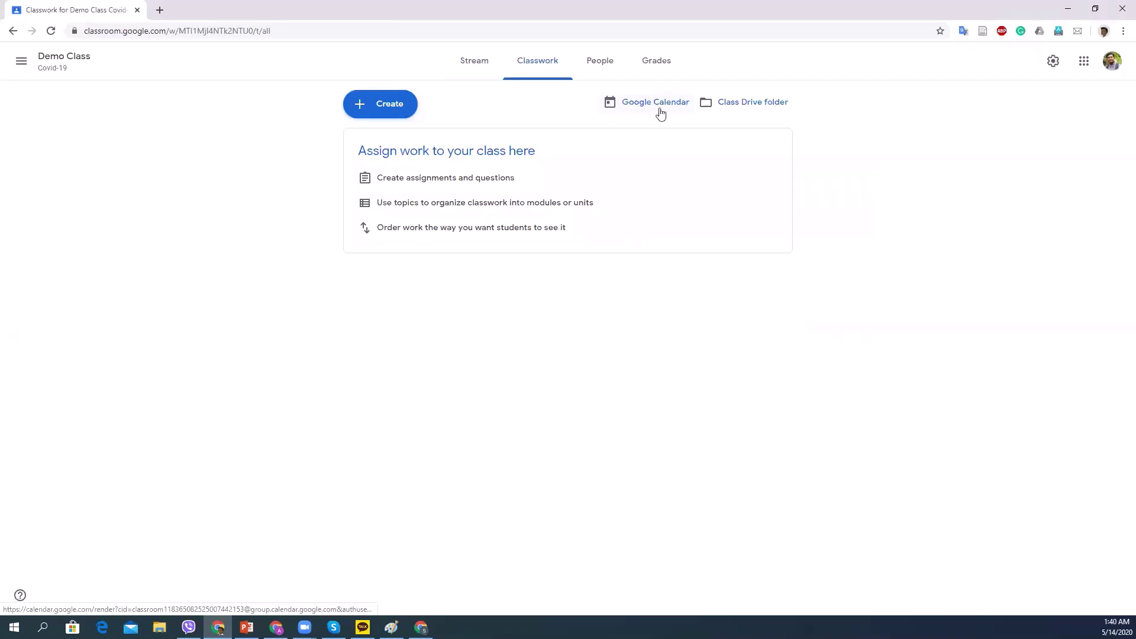
click(628, 105)
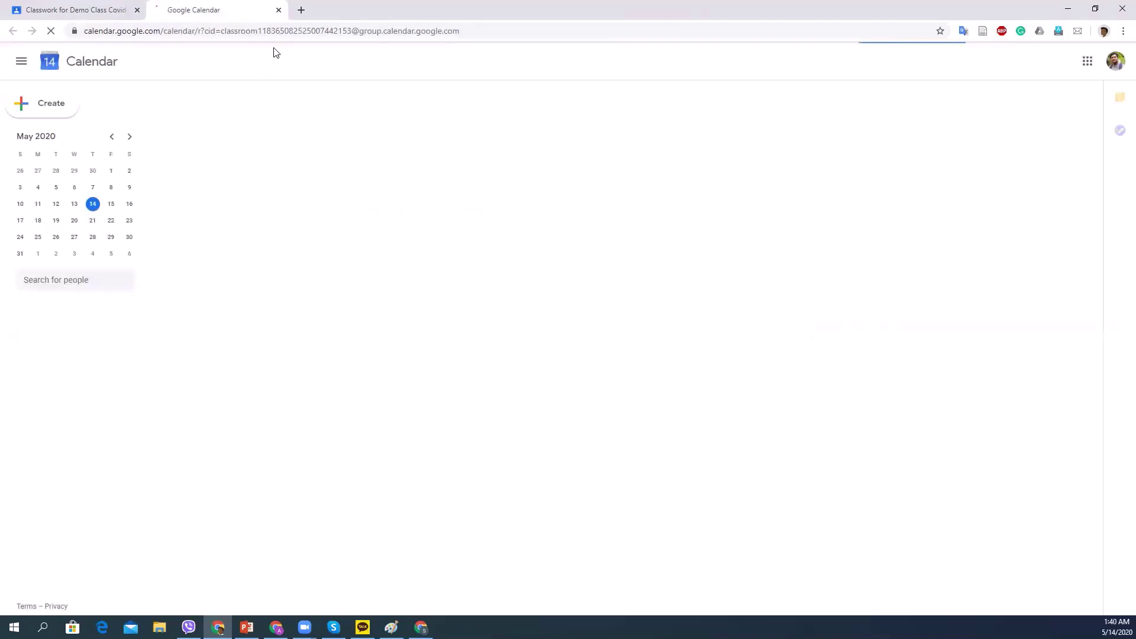
click(278, 10)
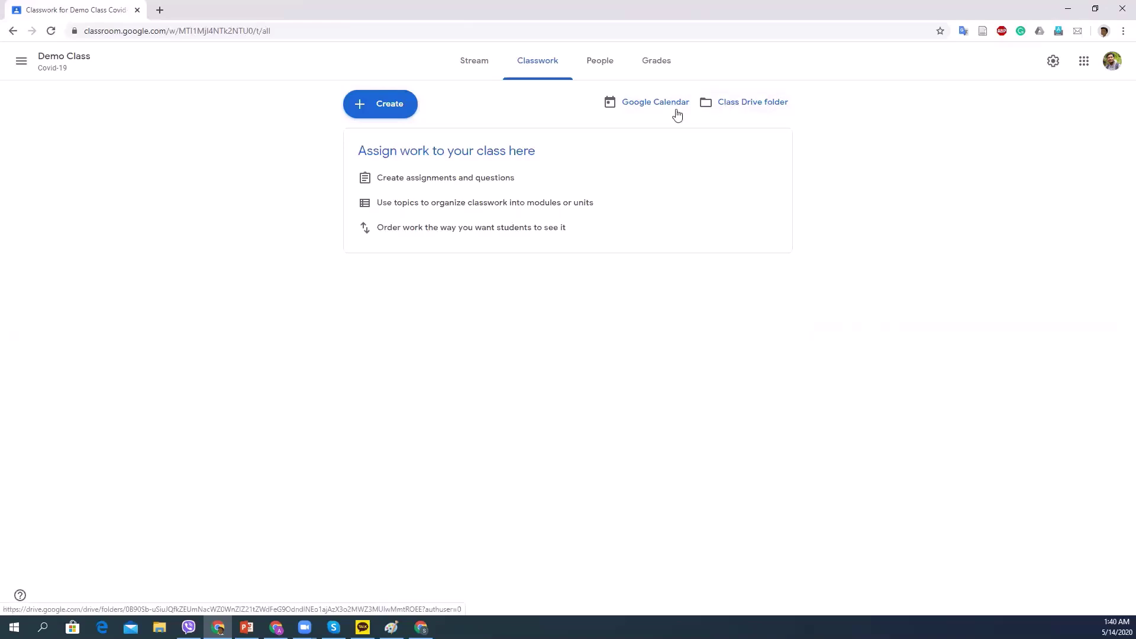
Open the Demo Class Drive folder from the Classwork page.
click(743, 103)
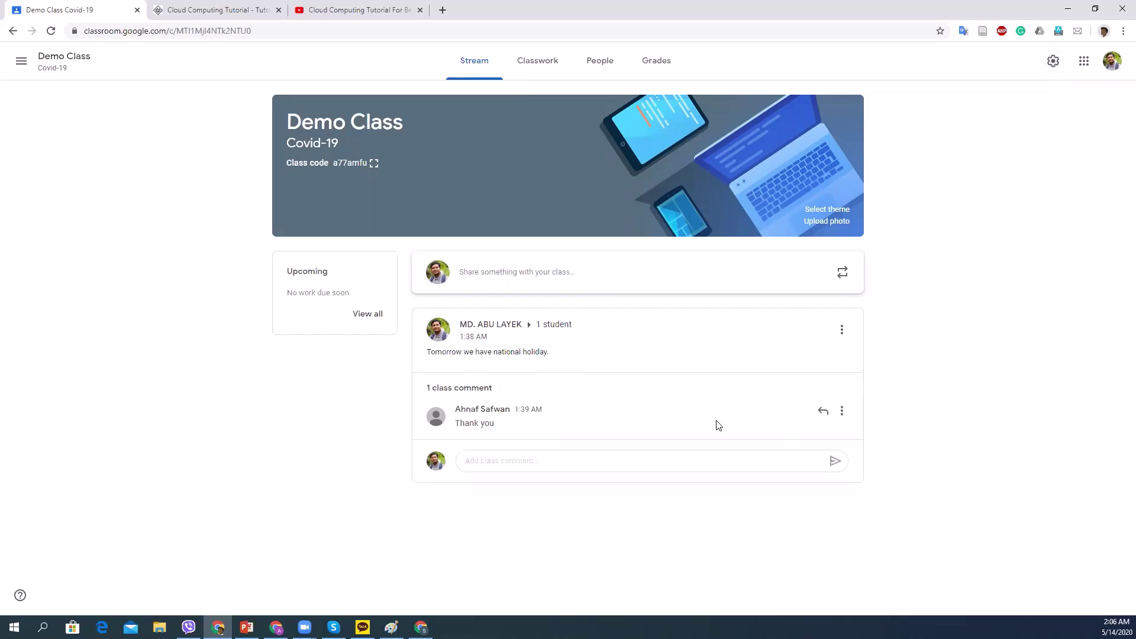
click(1053, 62)
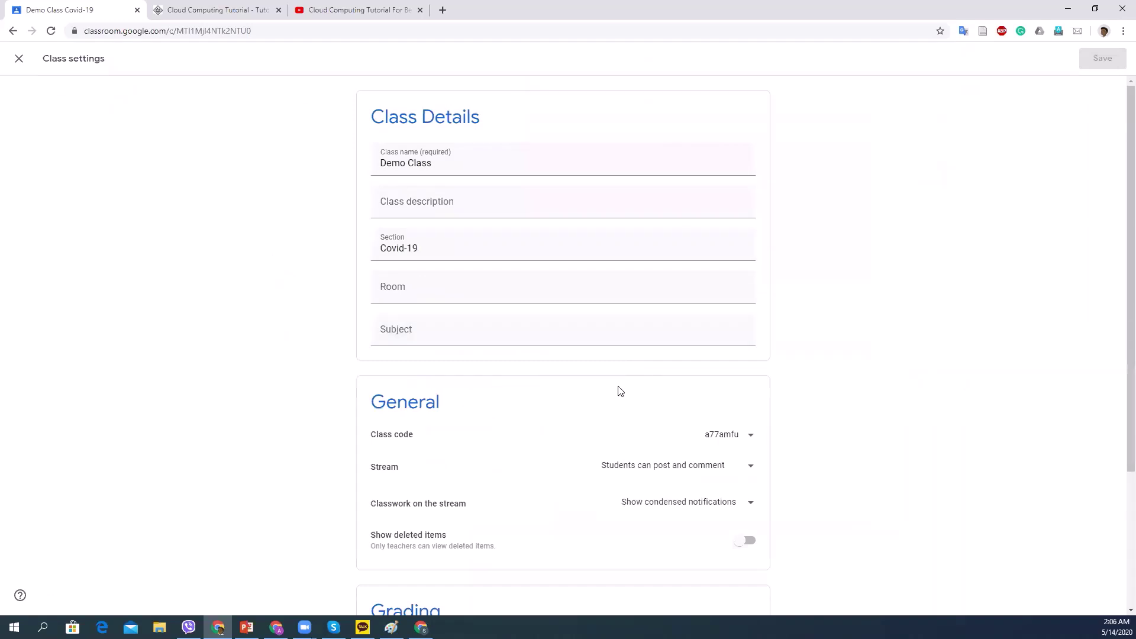
scroll(656, 408, down, 2)
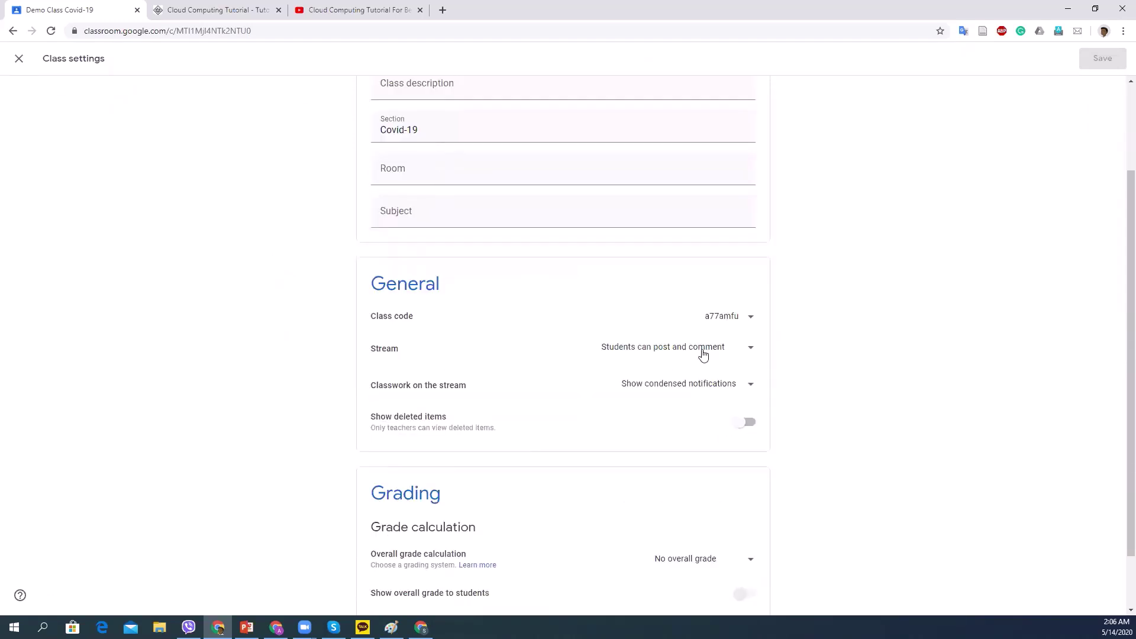
click(748, 352)
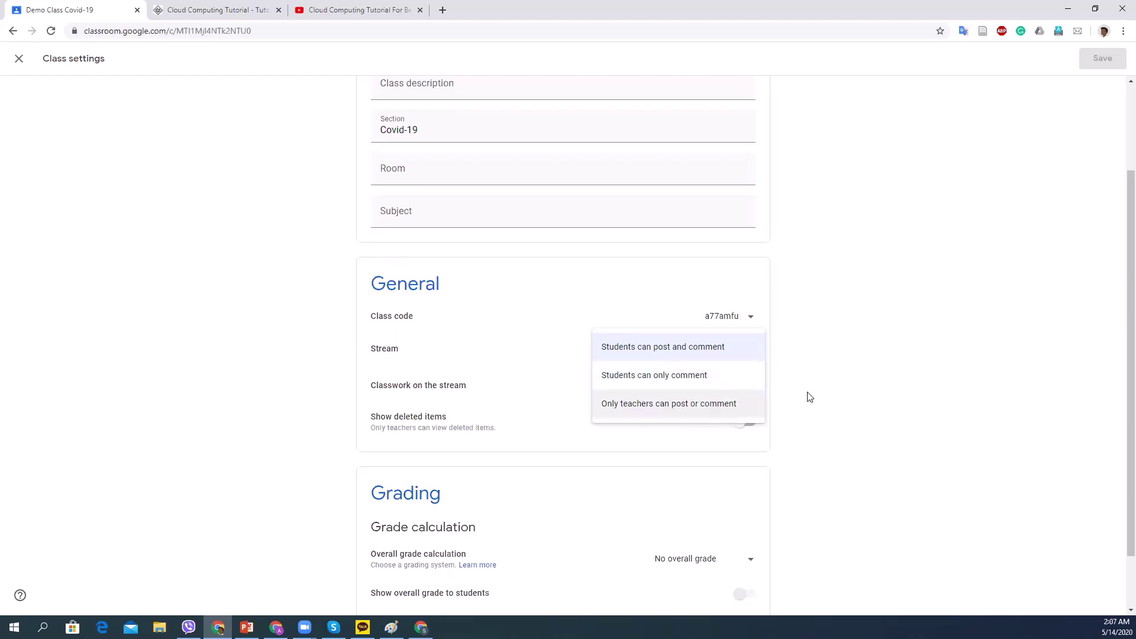
click(396, 400)
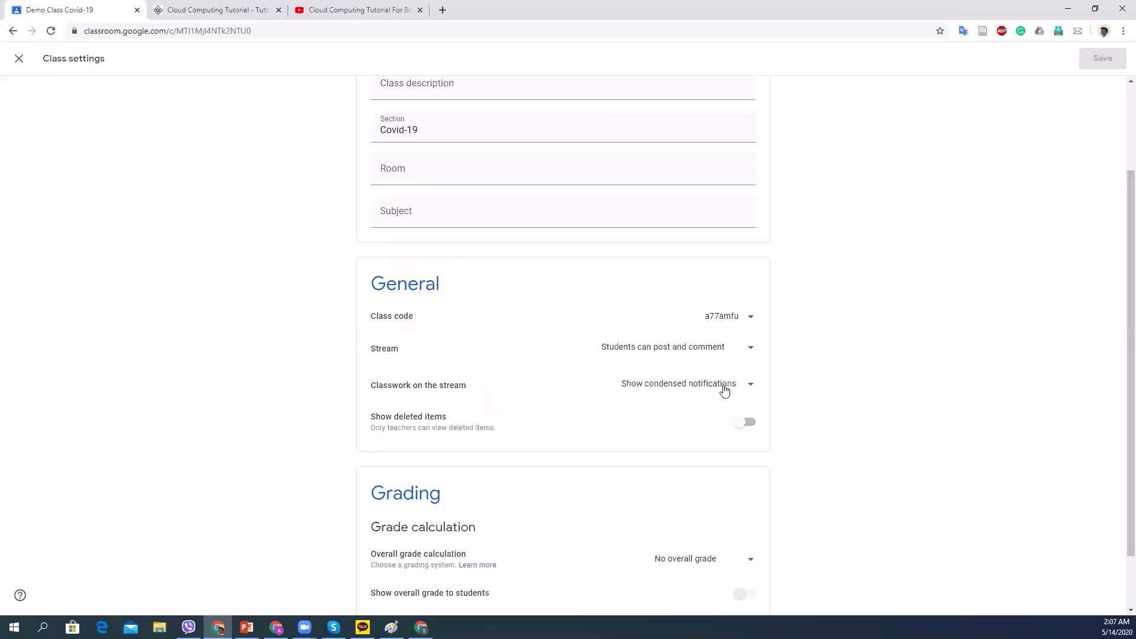
click(749, 387)
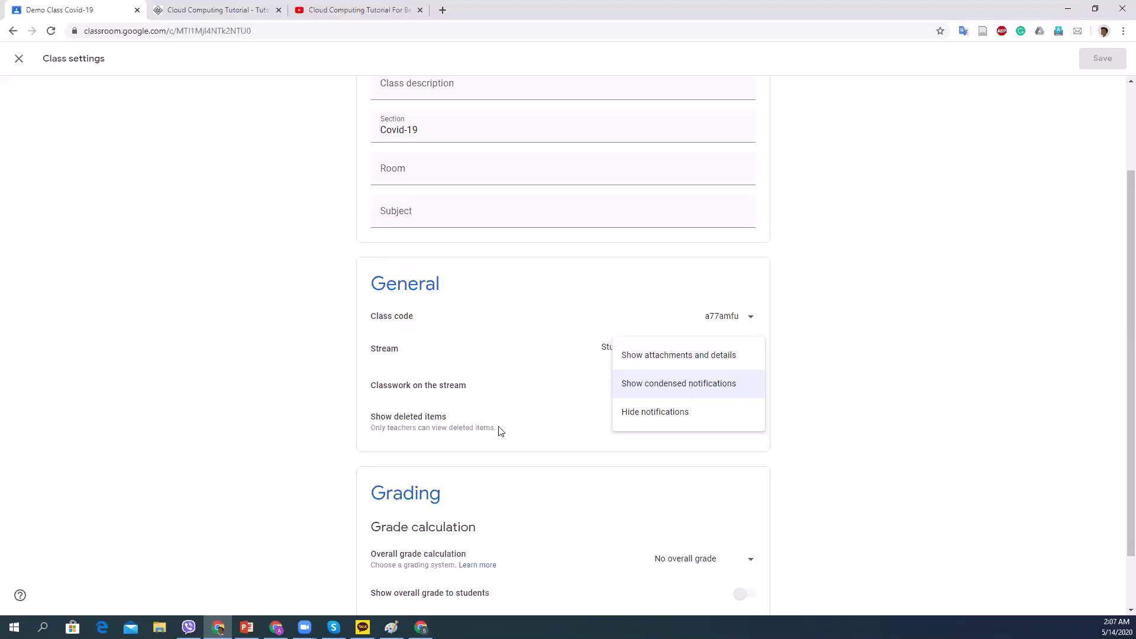
click(483, 407)
scroll(441, 447, up, 2)
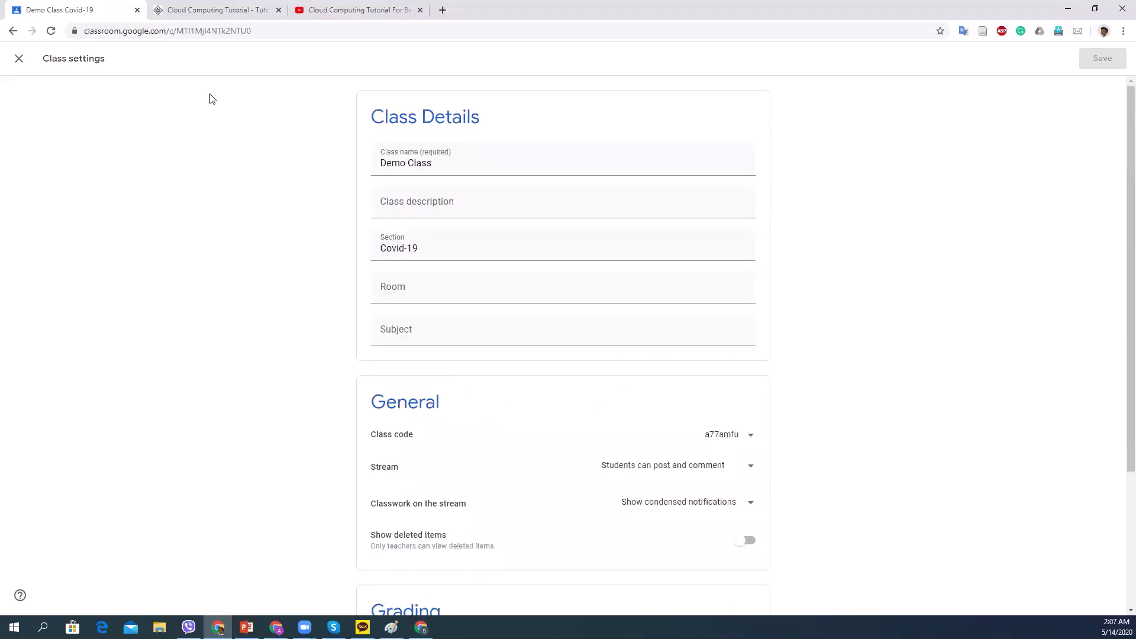
click(19, 58)
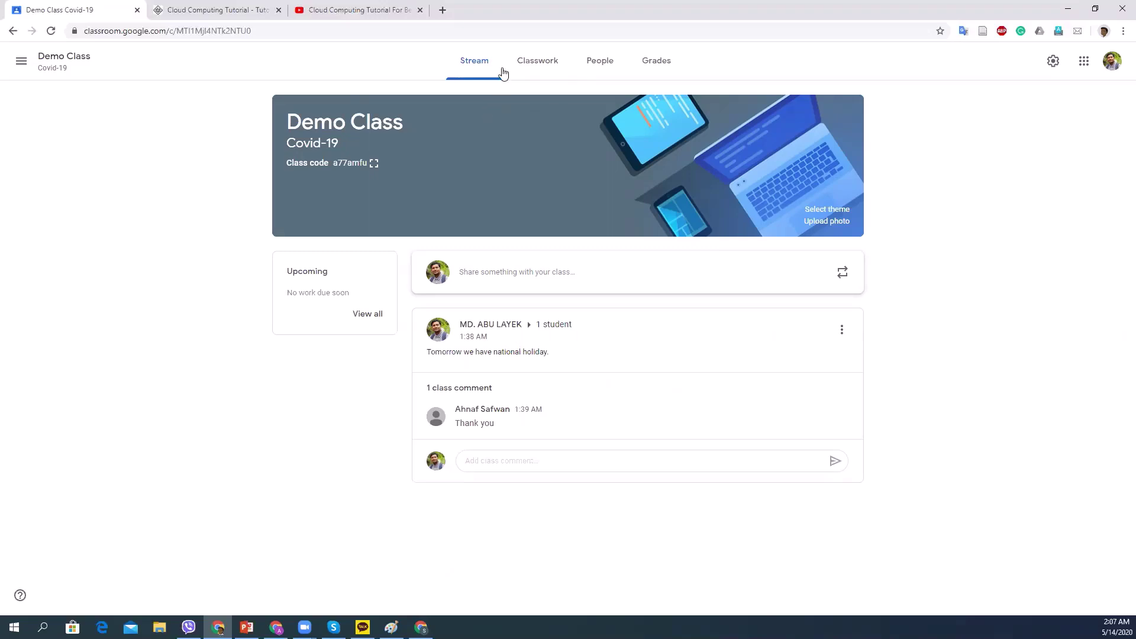
Create a topic named Resources on the Demo Class Classwork page.
click(538, 60)
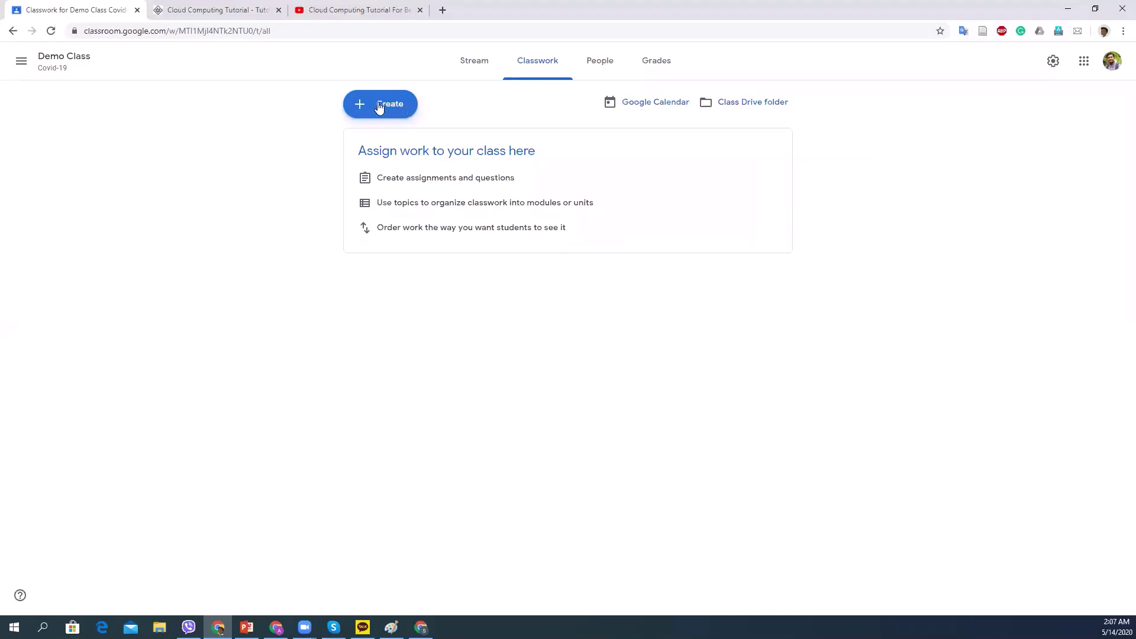
click(386, 107)
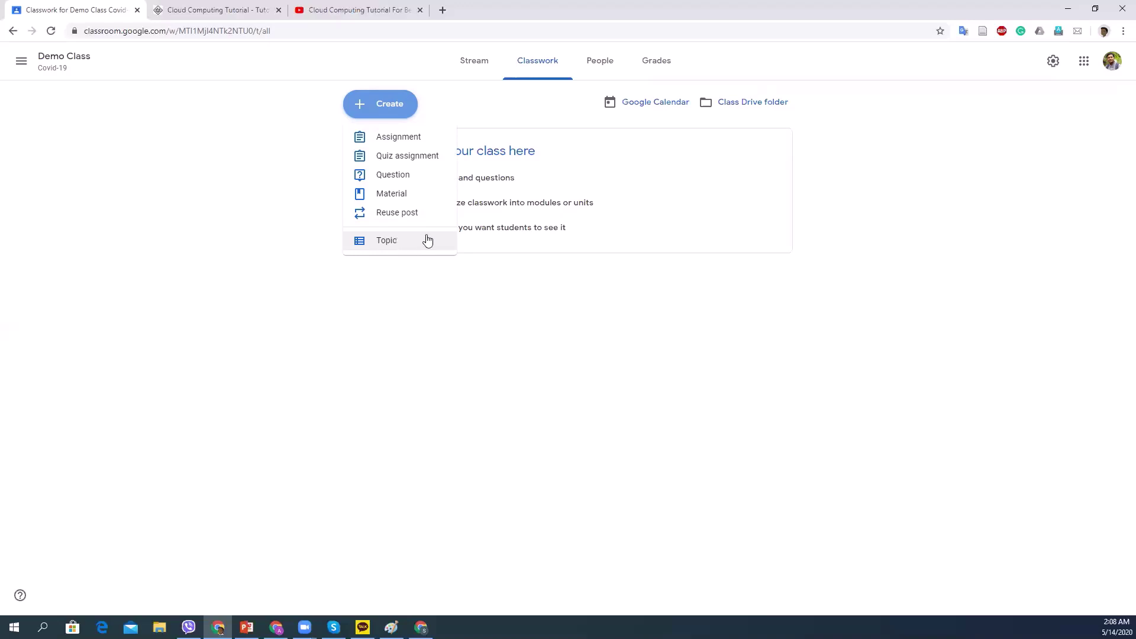
click(404, 242)
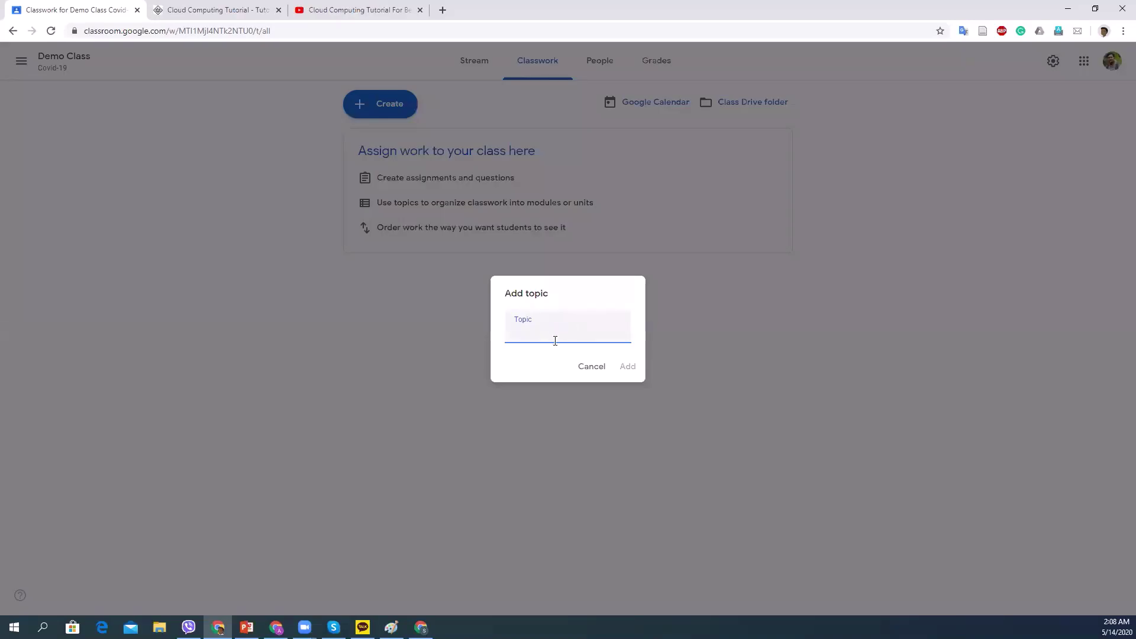
text(Resouceeses)
key(BackSpace)
key(BackSpace)
click(626, 367)
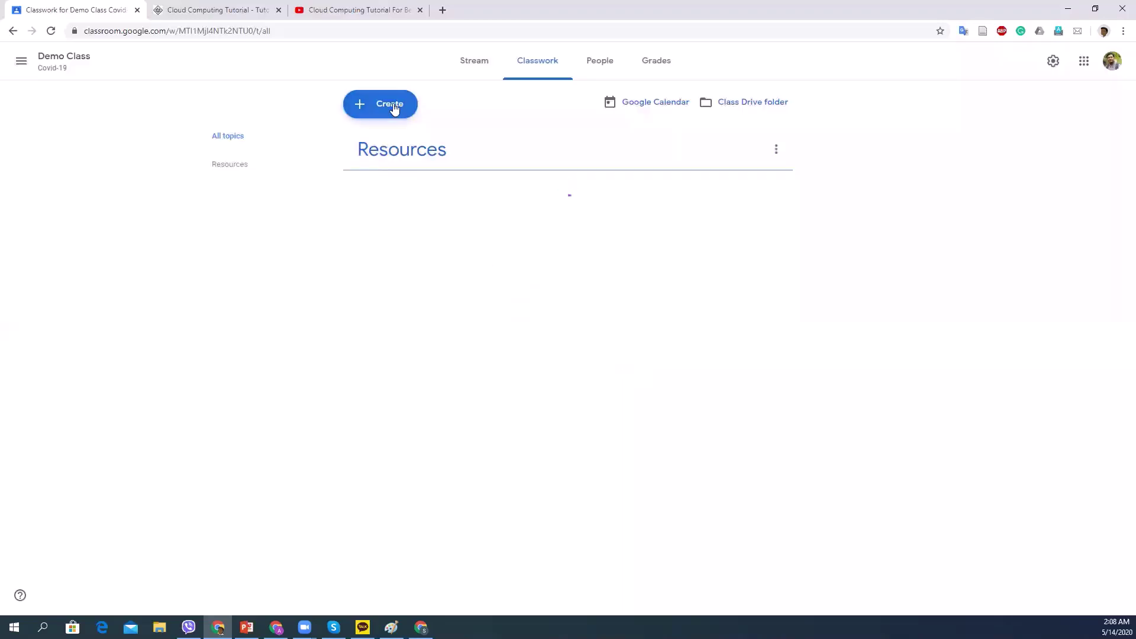
Add a second topic named Materials.
click(388, 105)
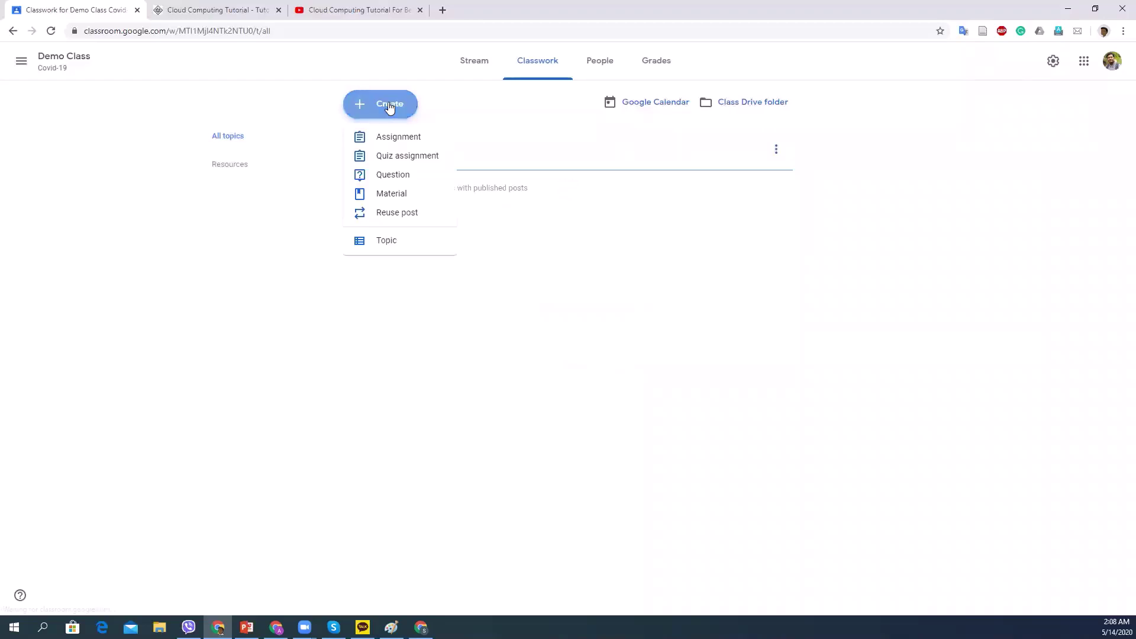
click(403, 239)
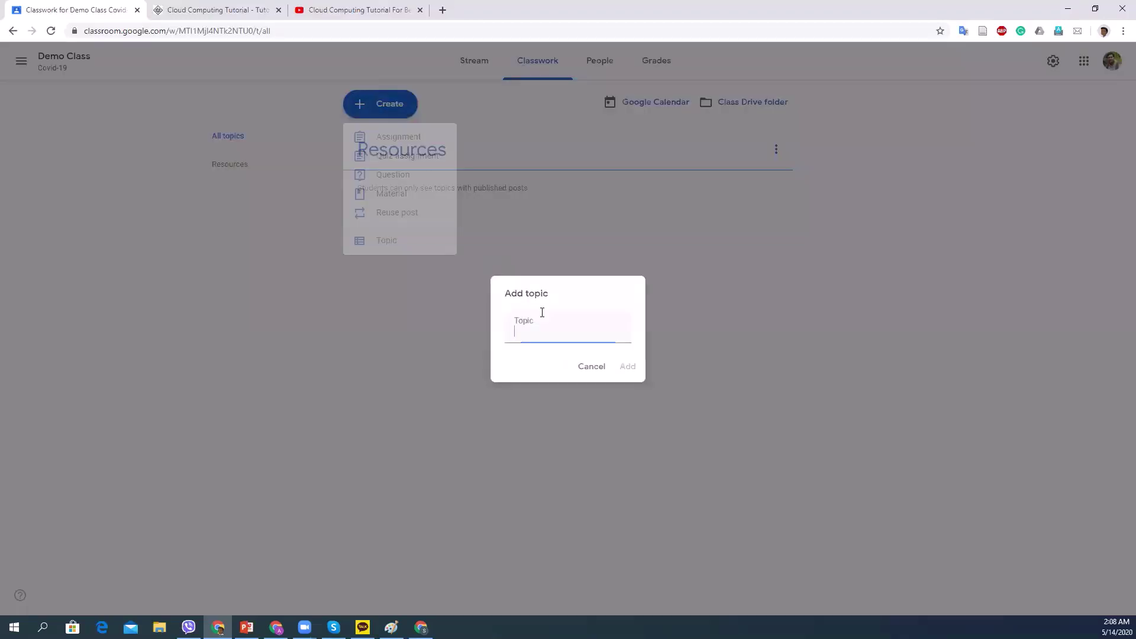
text(Materia)
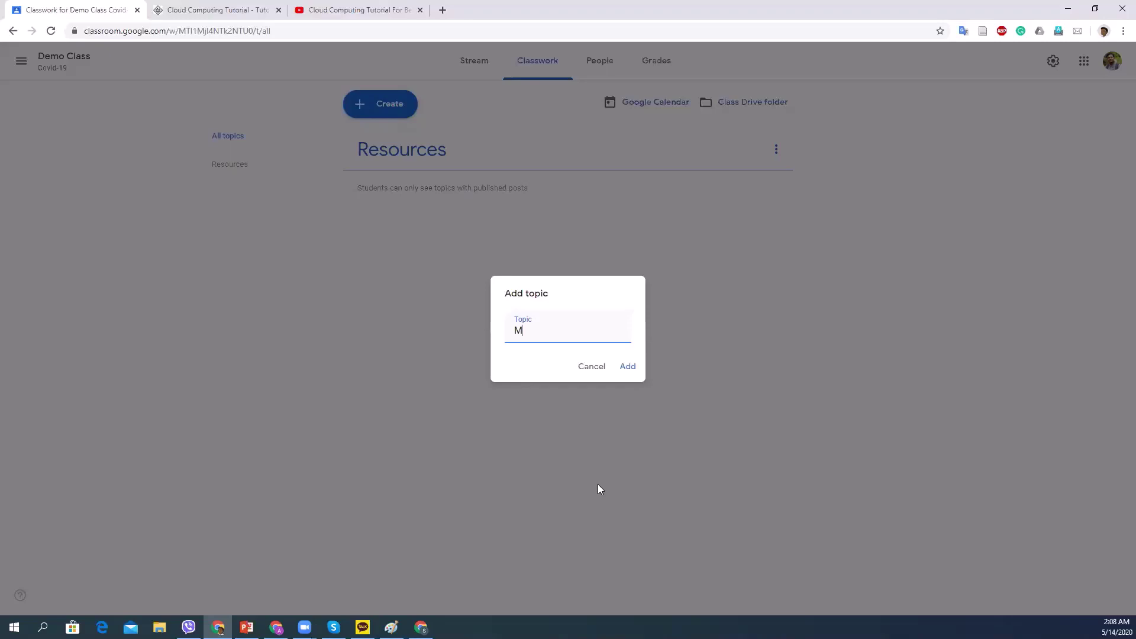
text(ls)
click(628, 366)
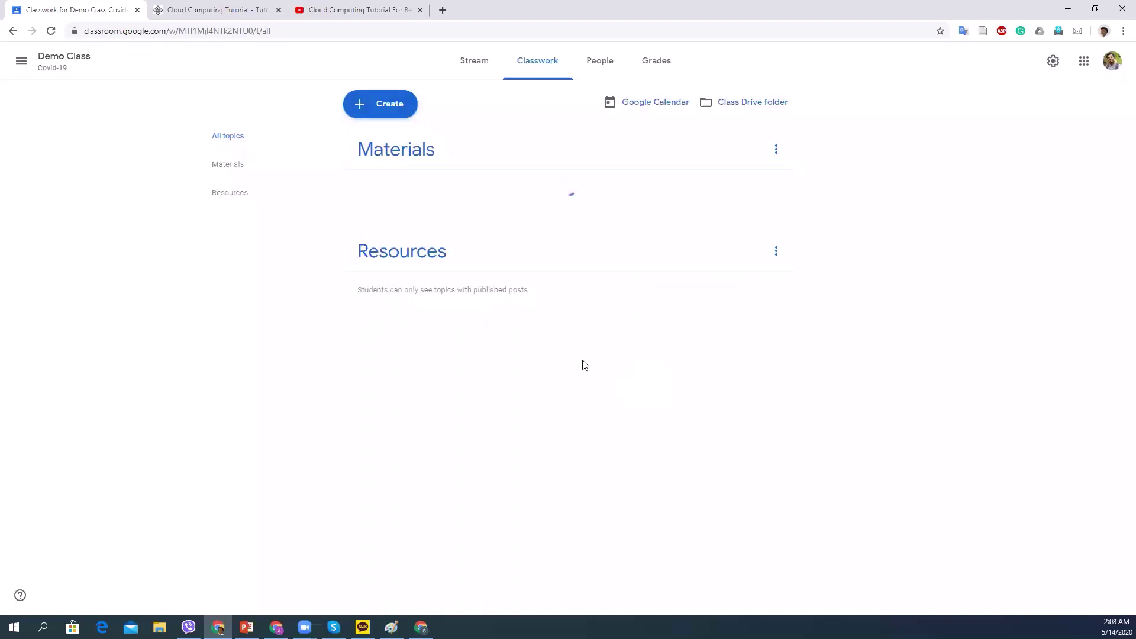
click(404, 104)
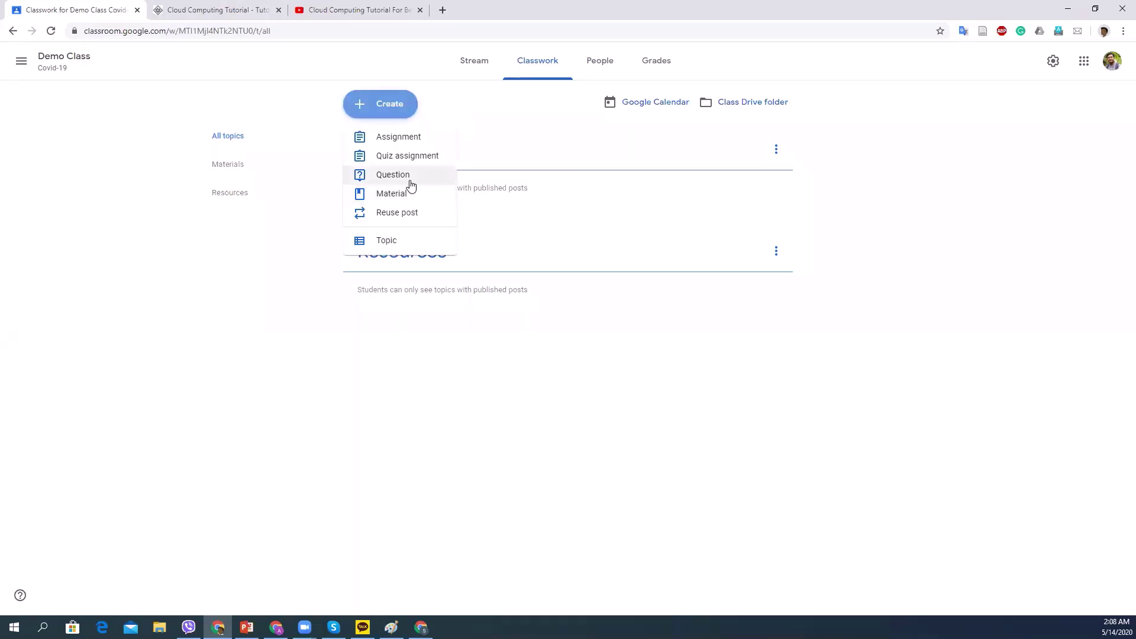
Create a new material titled 'Lecture1' with the description 'Lecture'.
click(390, 195)
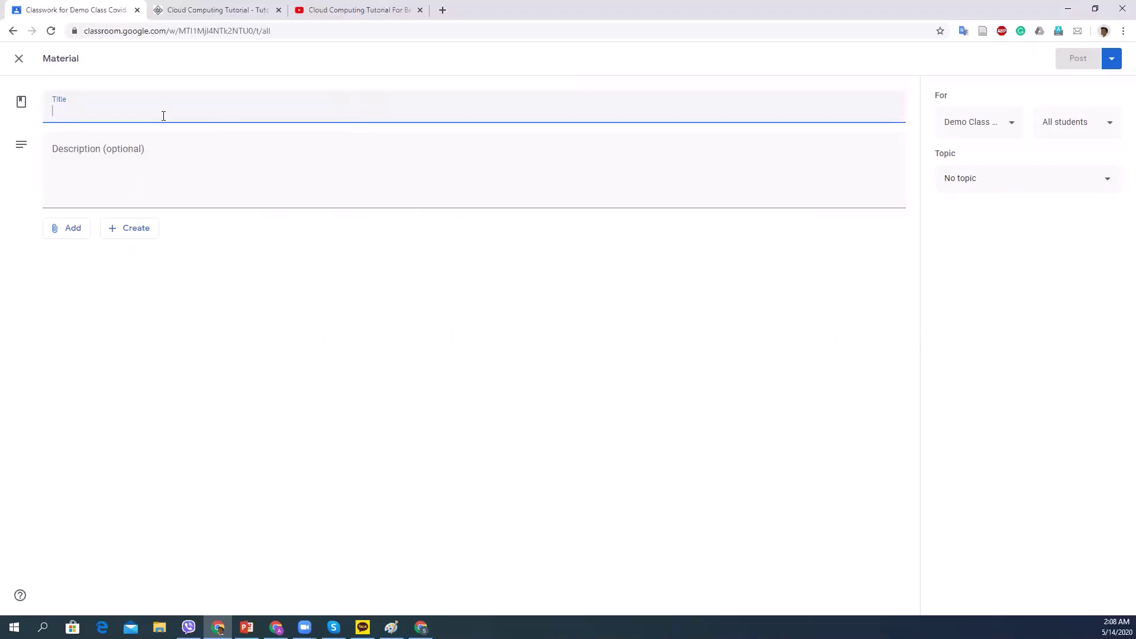
text(Lecture)
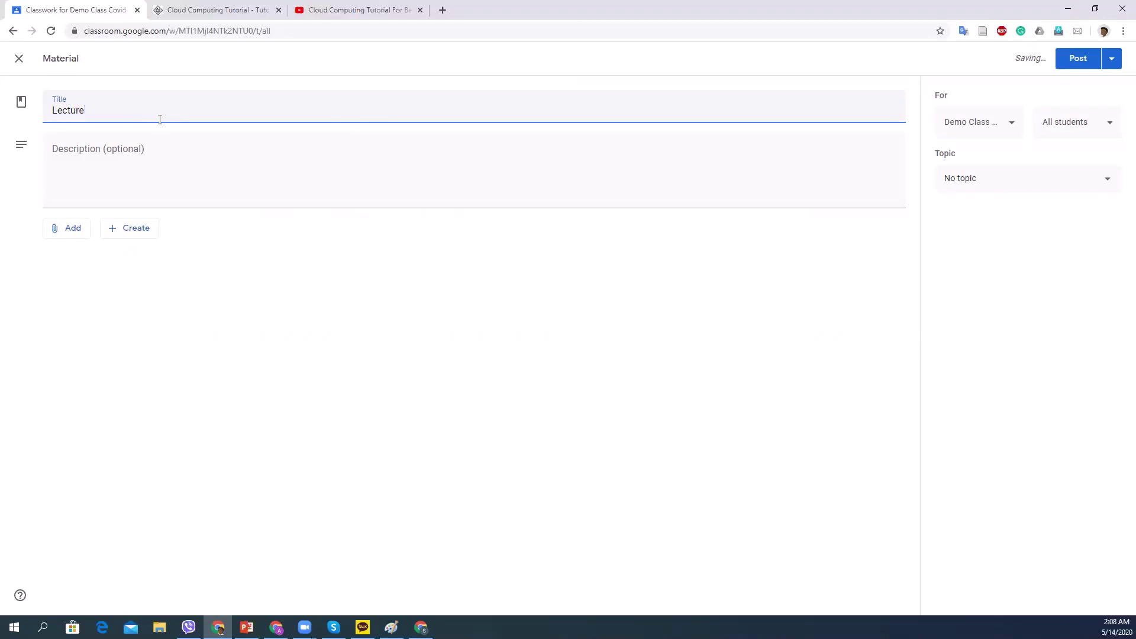
text(1)
click(92, 153)
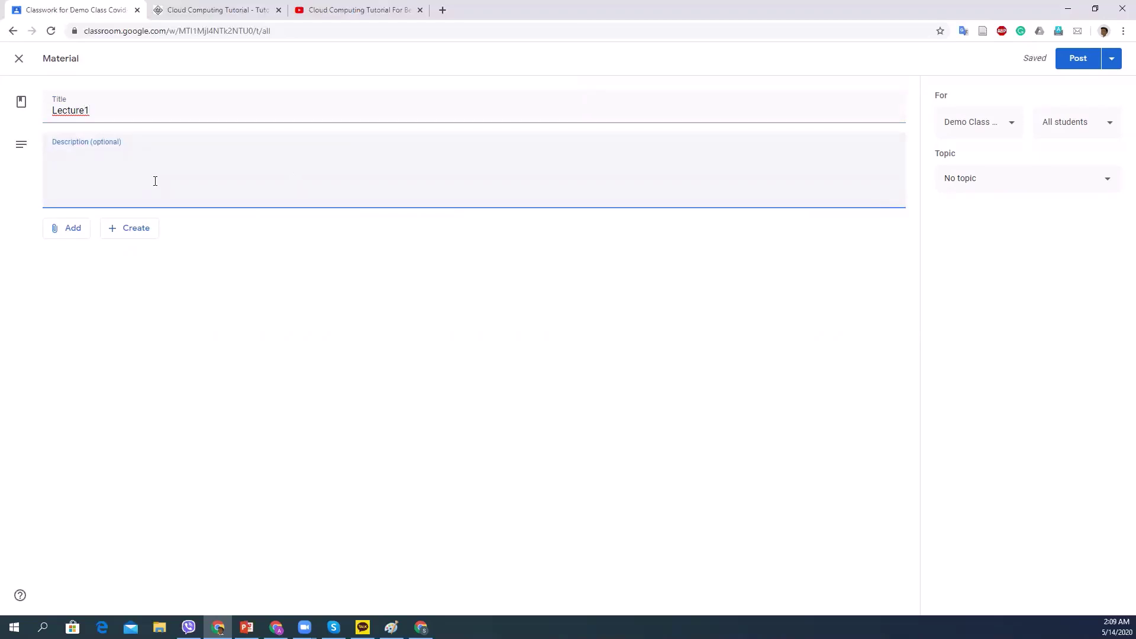
text(Lecture)
click(67, 231)
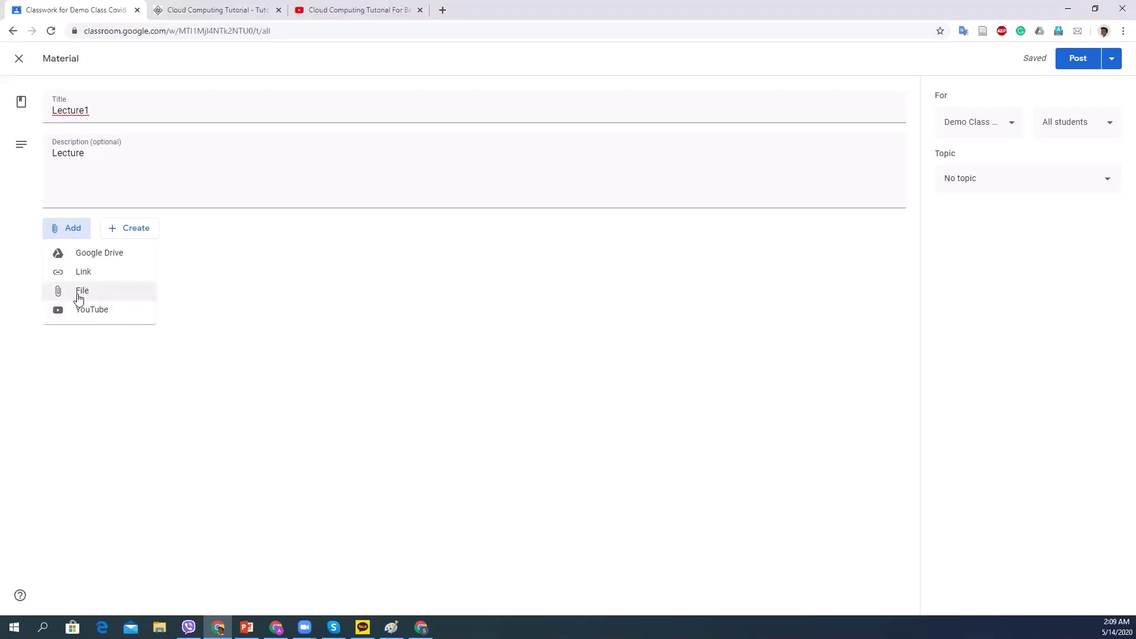
Upload 01_Cloud_computing_Background_Distributed_Systems.pptx from the Desktop as the material's file attachment.
click(82, 293)
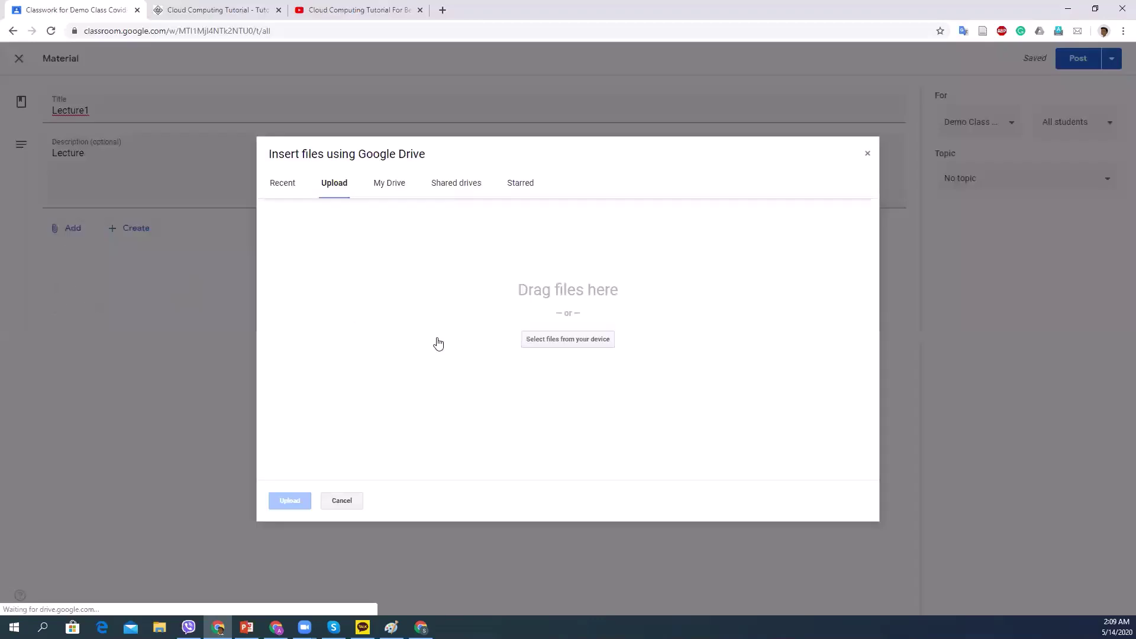
click(553, 342)
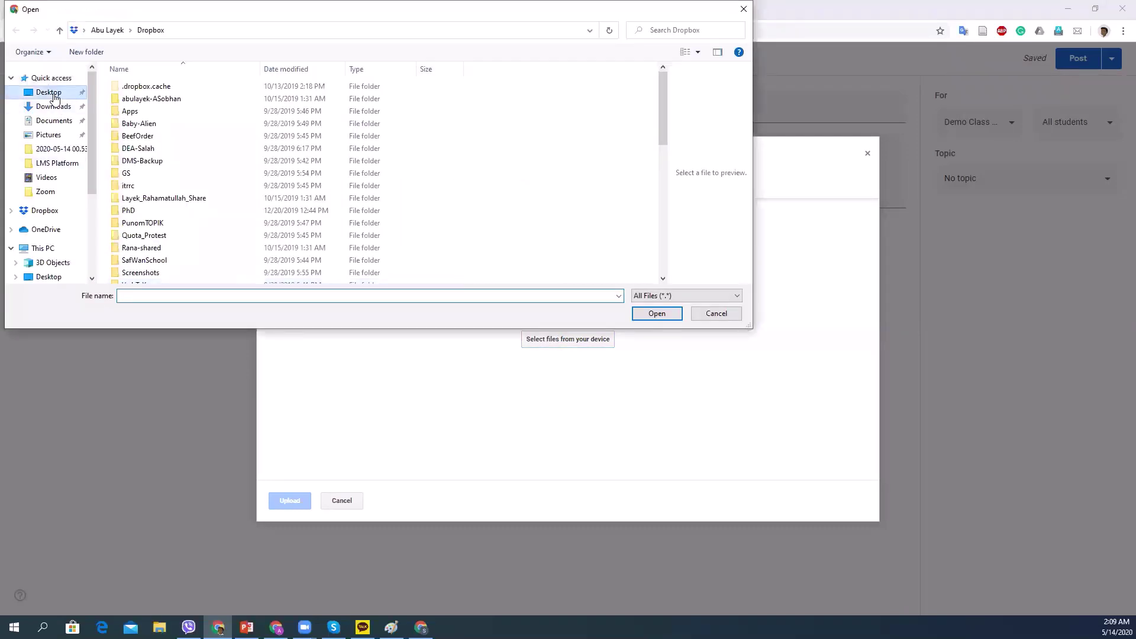
click(53, 95)
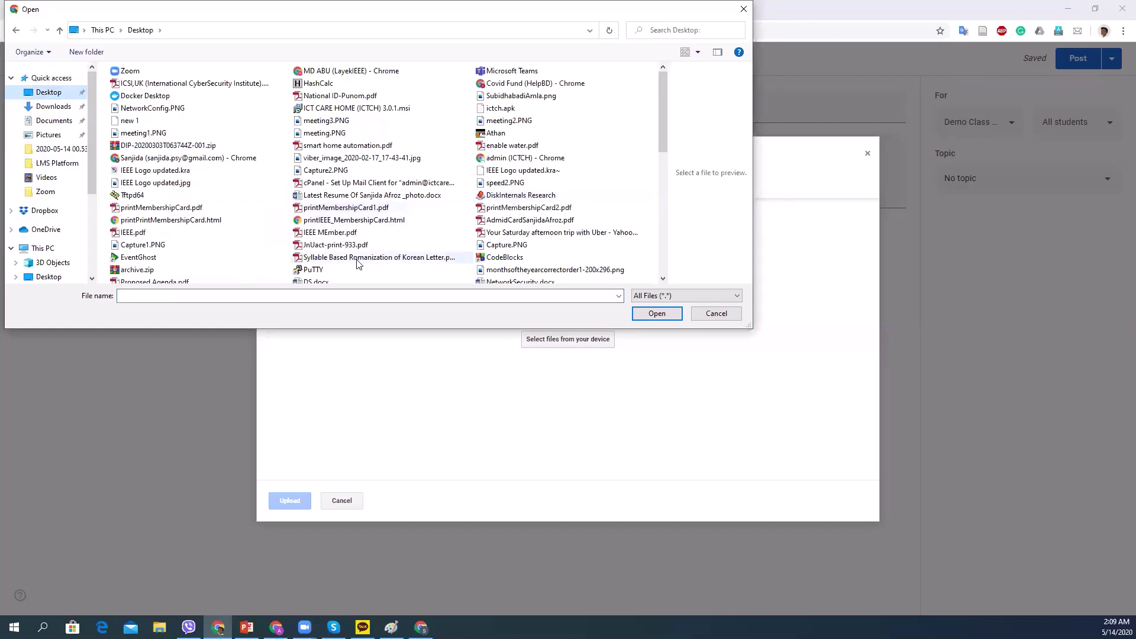
scroll(367, 263, down, 3)
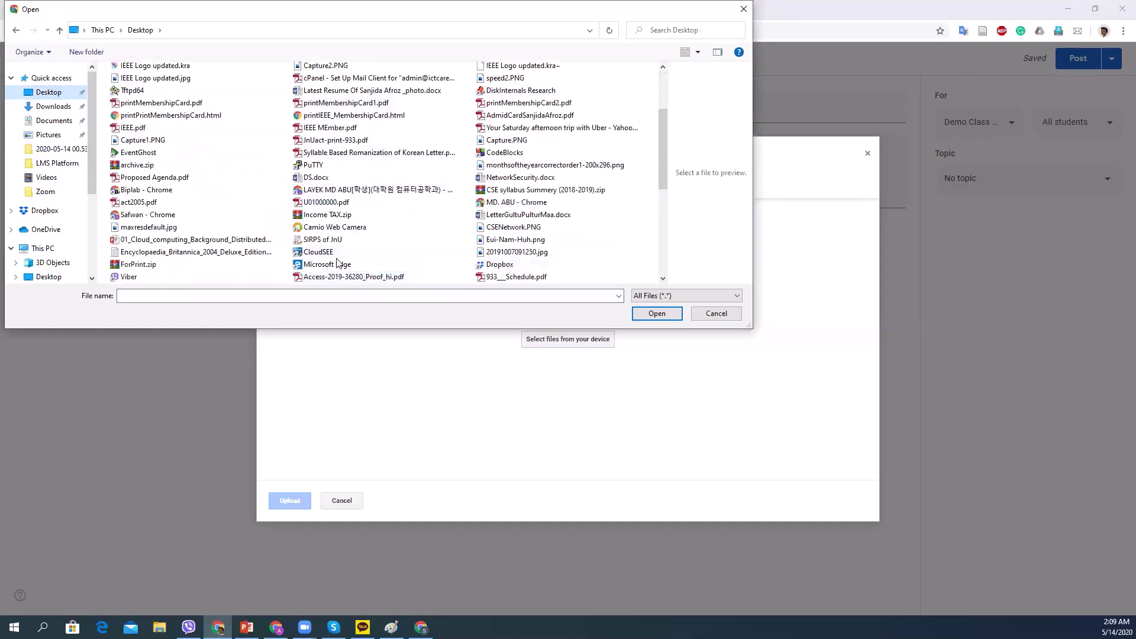
click(340, 229)
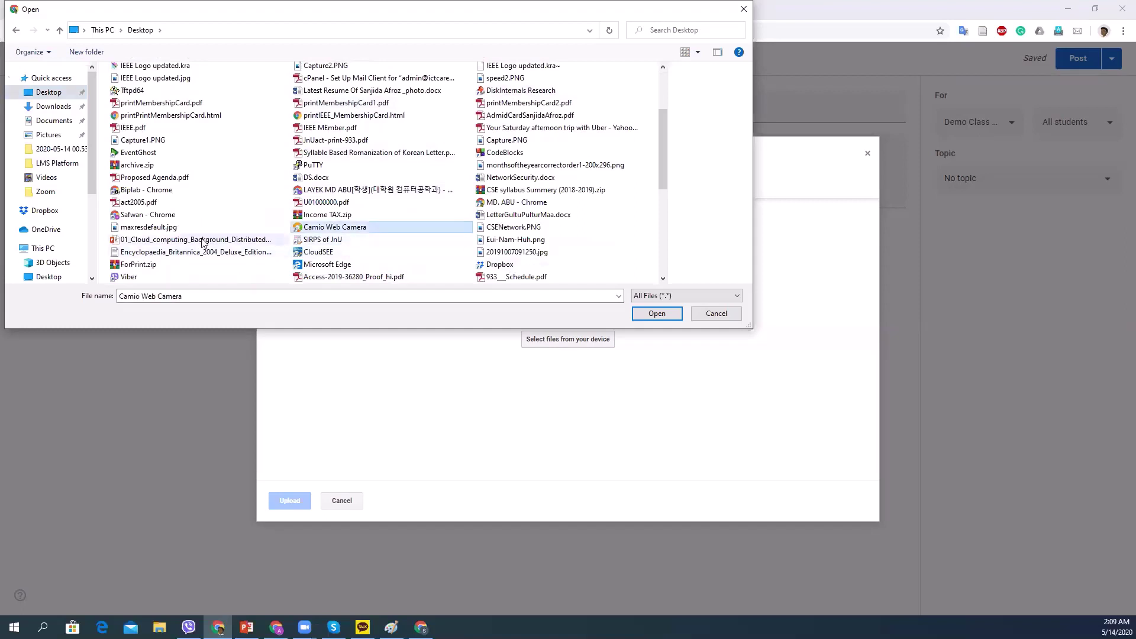
click(202, 243)
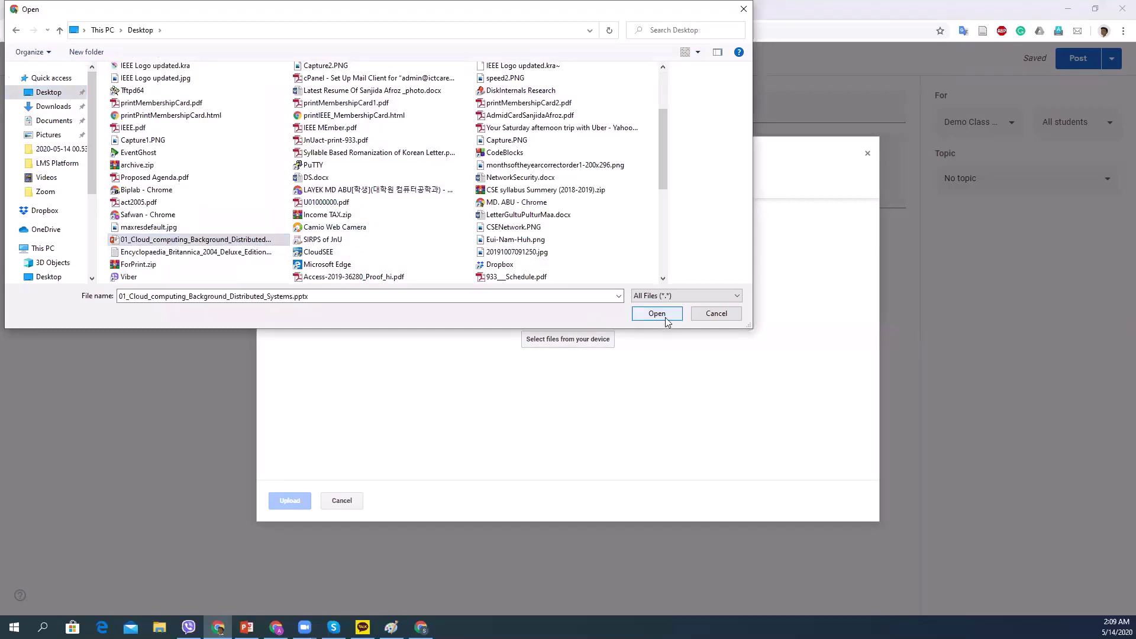
click(667, 319)
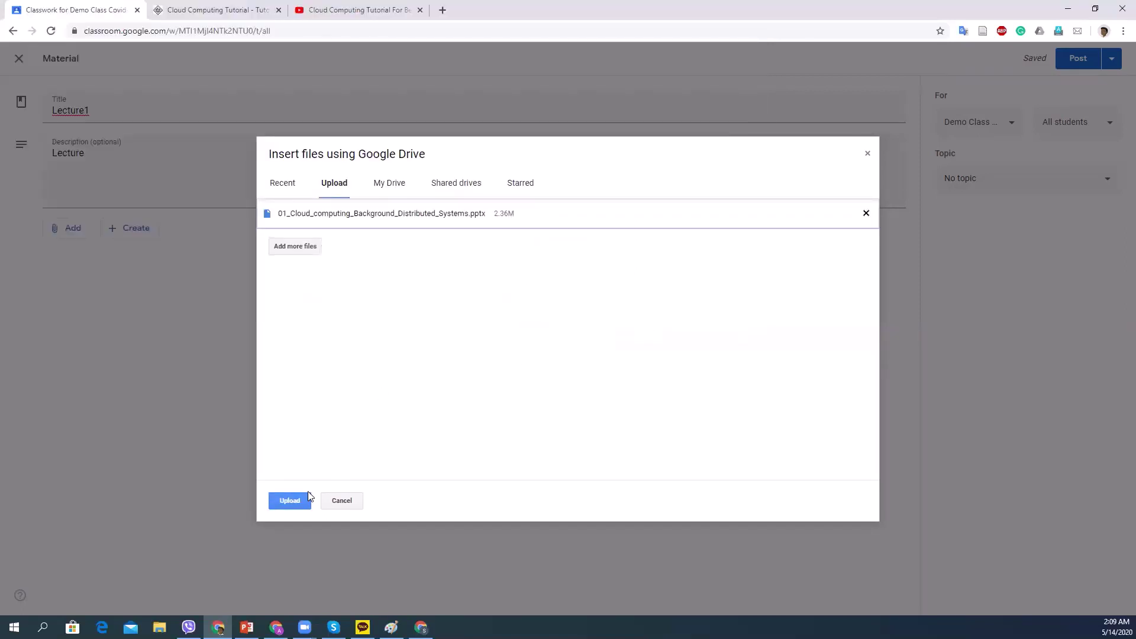
click(292, 503)
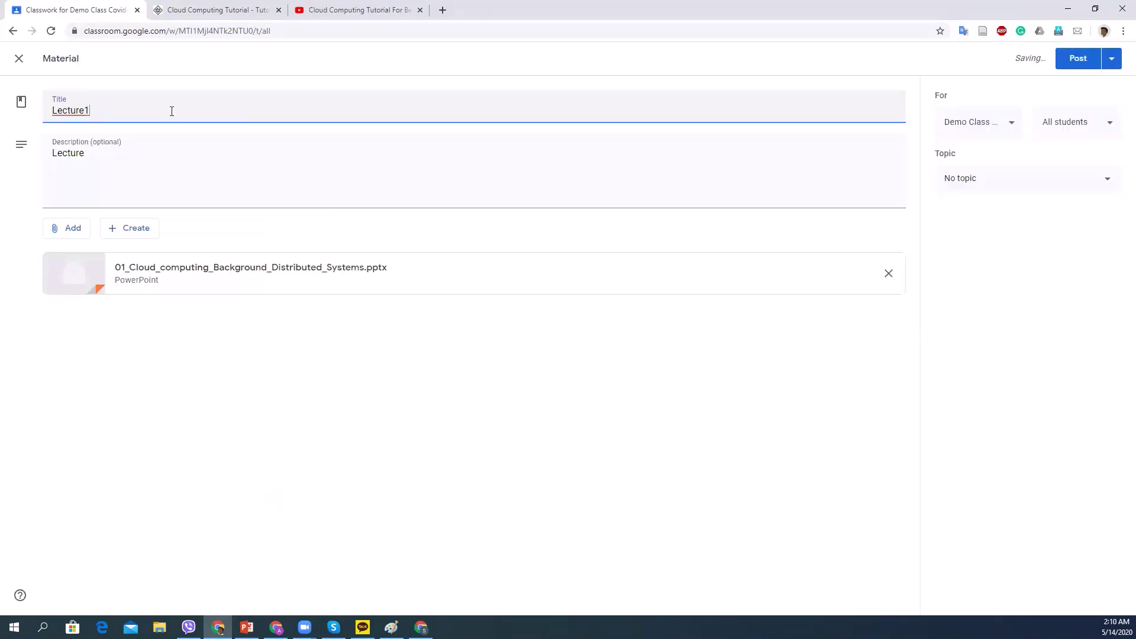
Extend the material title from 'Lecture1' to 'Lecture1-Intro to Cloud'.
text(-Intro to Cloud)
click(71, 235)
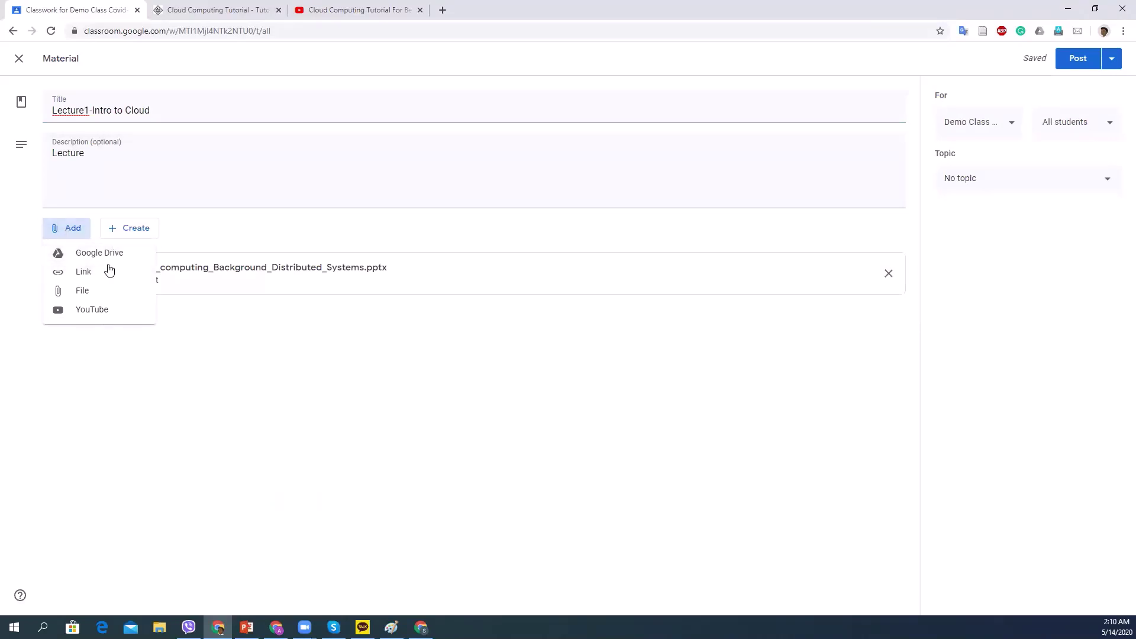
click(36, 327)
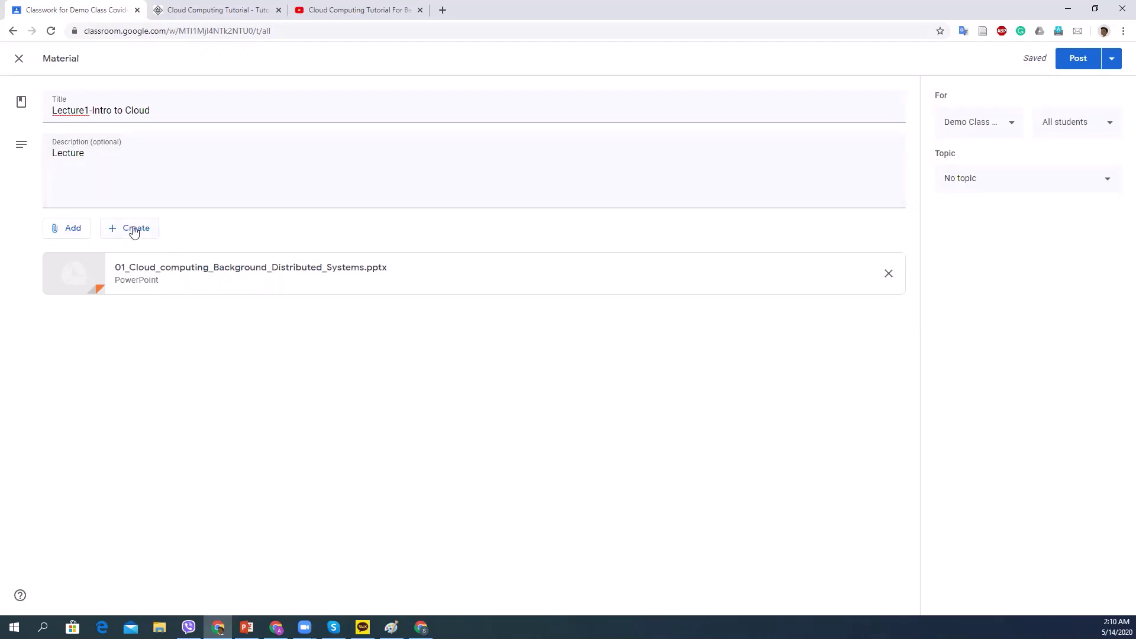
click(137, 230)
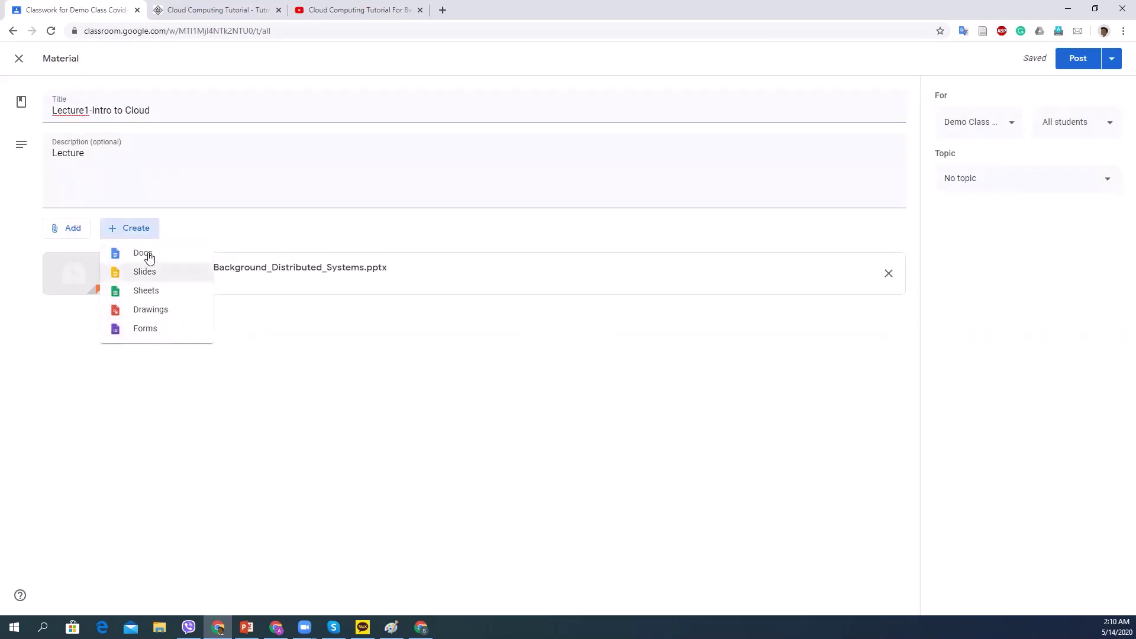
Choose Docs from the material's Create list to make a blank Google Doc.
click(148, 254)
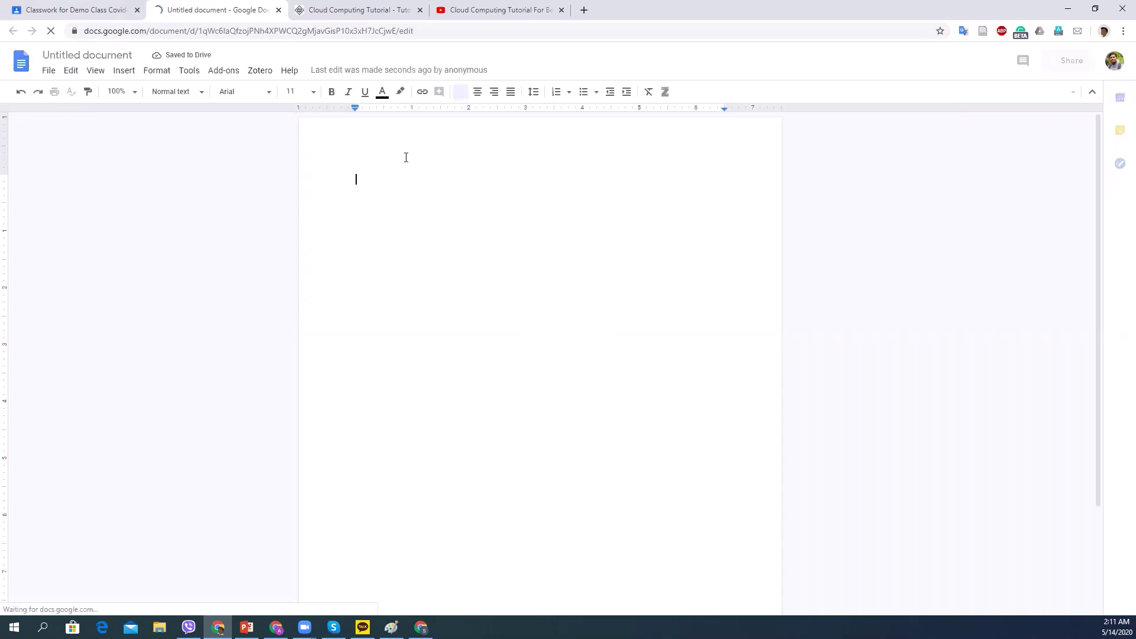
Write 'Demo' in the new document, name it Demo, and close it.
text(Demo)
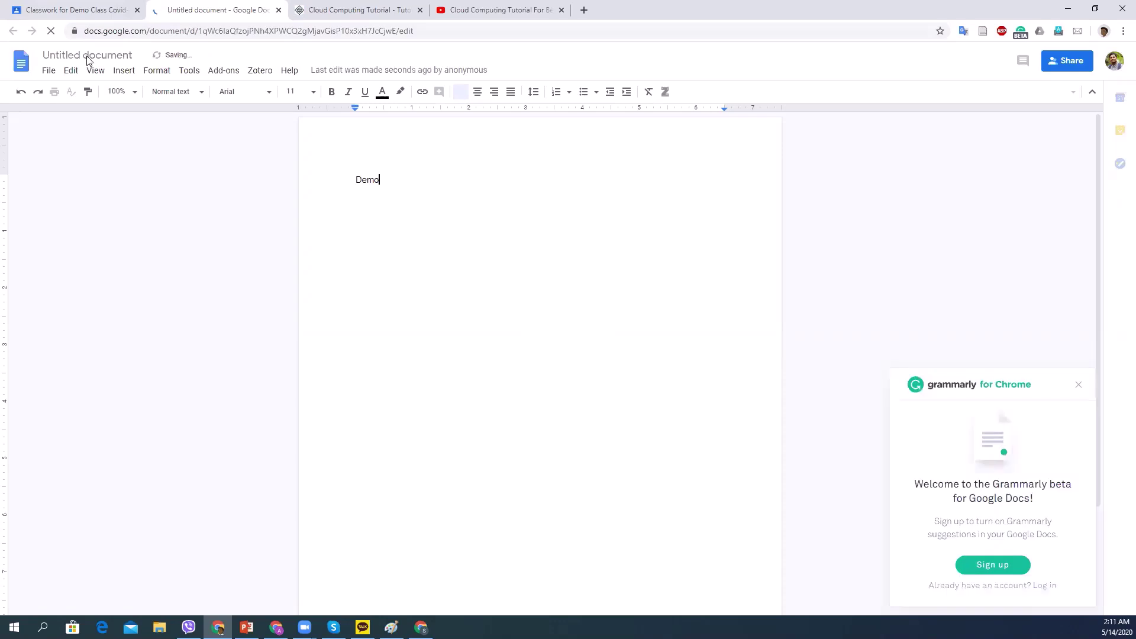
click(87, 58)
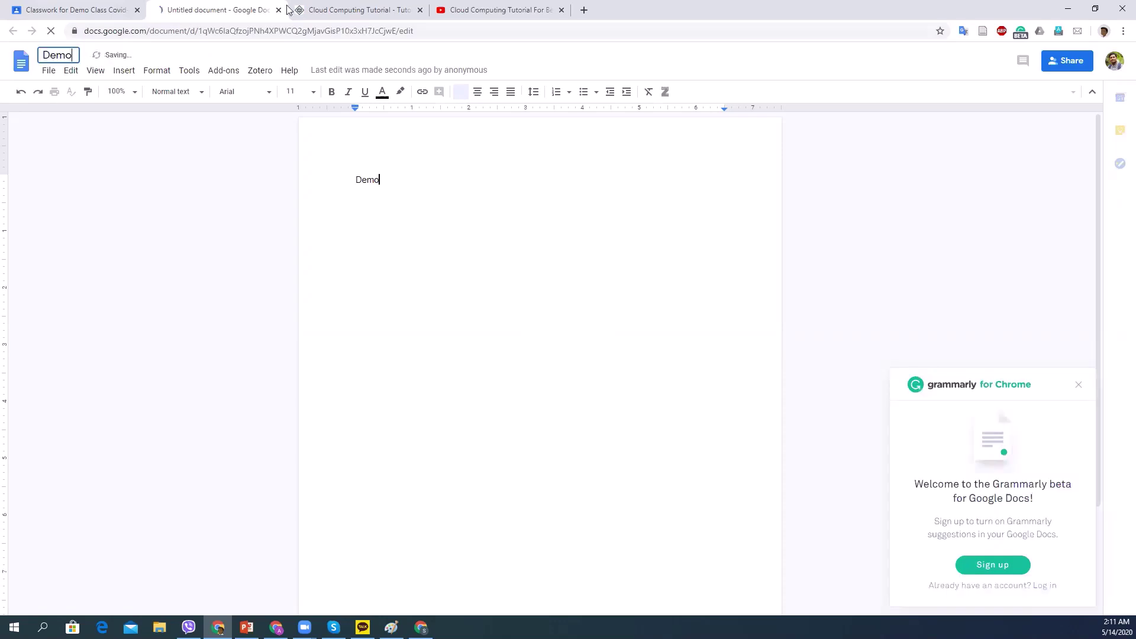
key(Return)
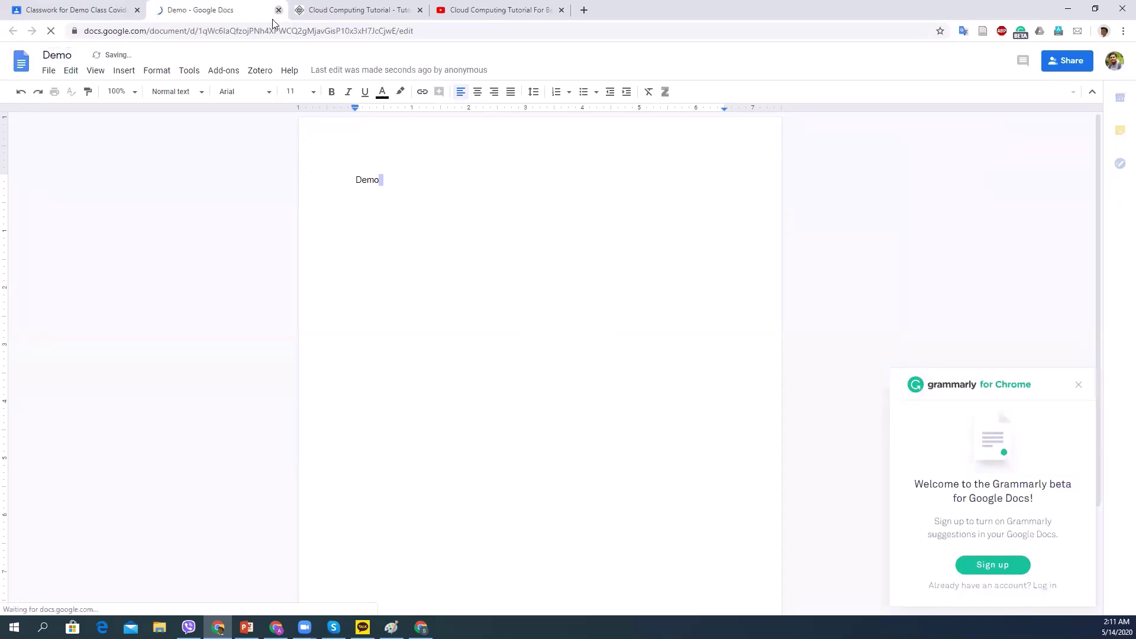
key(ctrl+w)
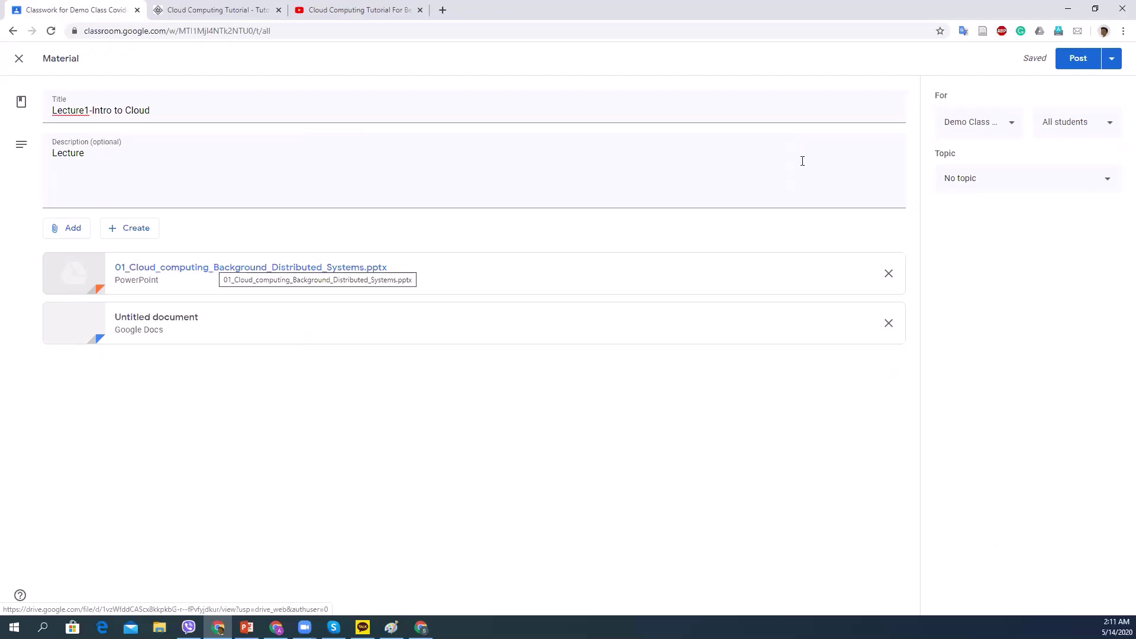
Keep the material for all students and file it under the Materials topic.
click(1111, 122)
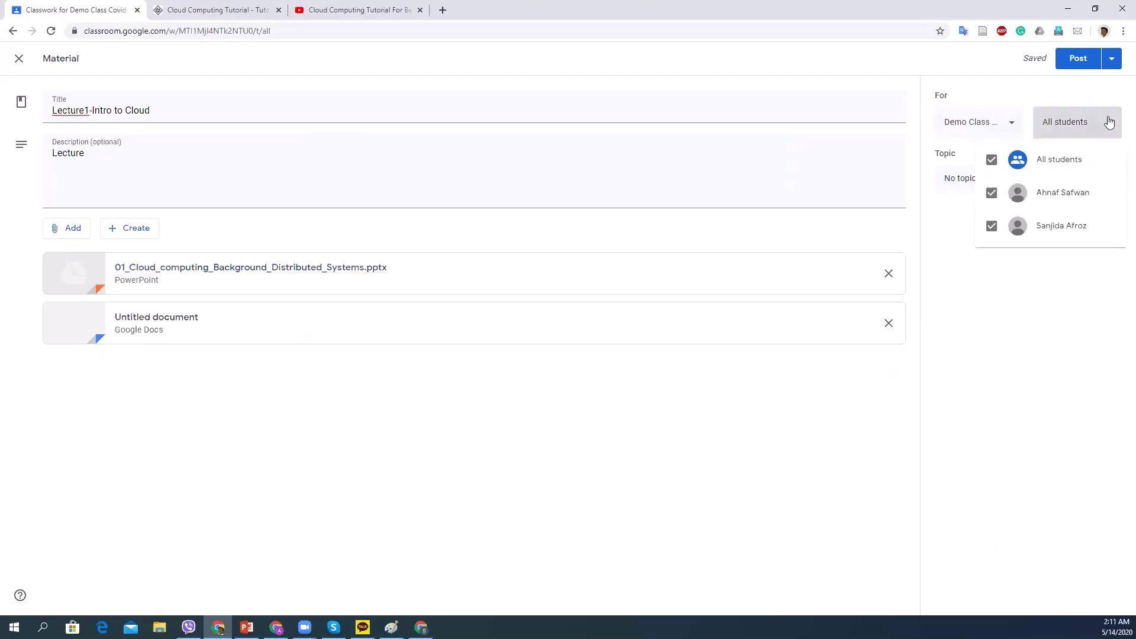
click(968, 117)
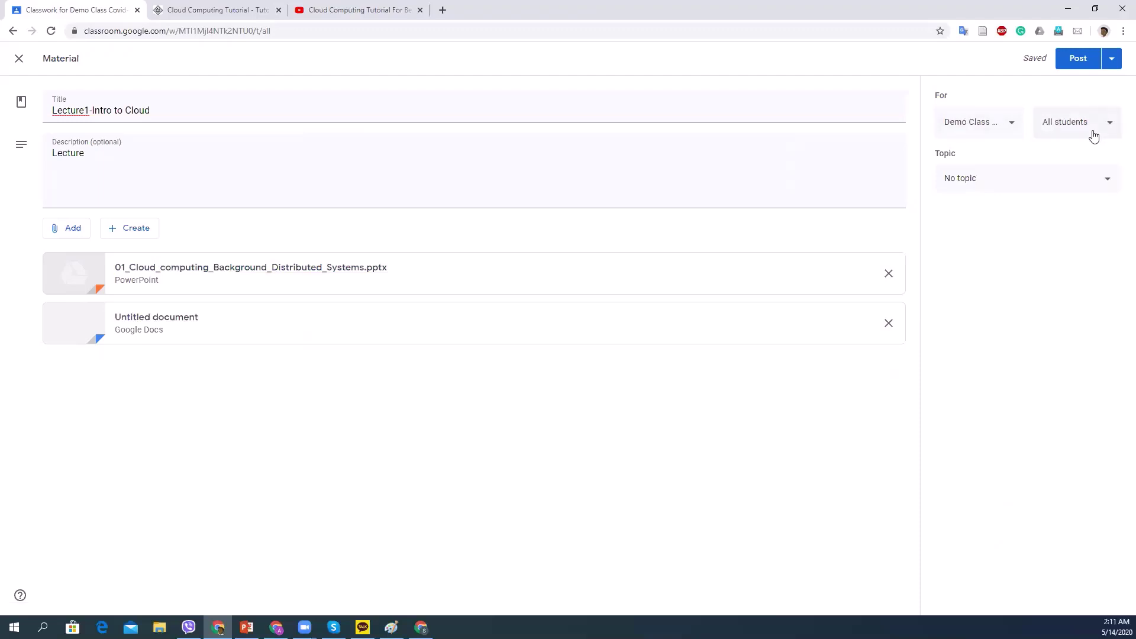
click(1104, 181)
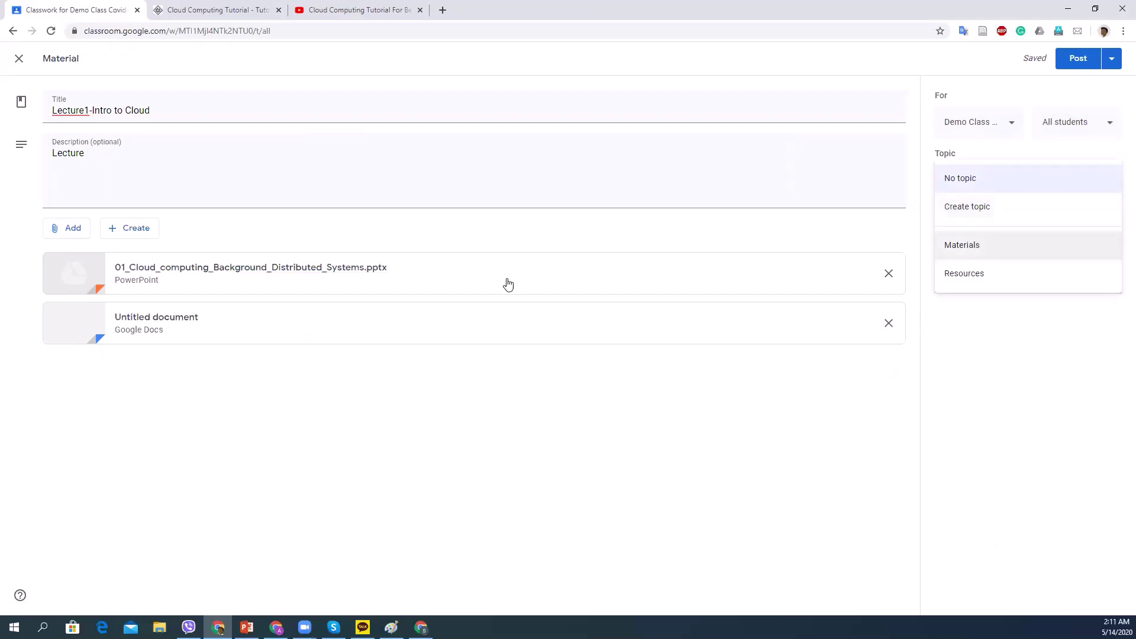
click(979, 251)
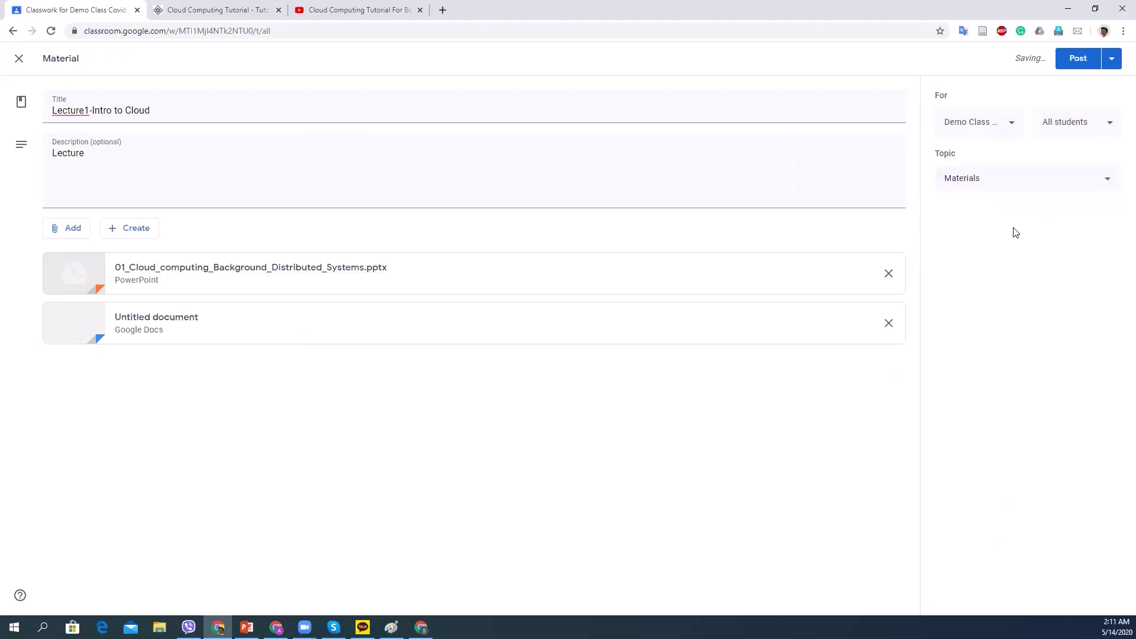
Check the scheduling option, cancel it, and post the material immediately.
click(1113, 62)
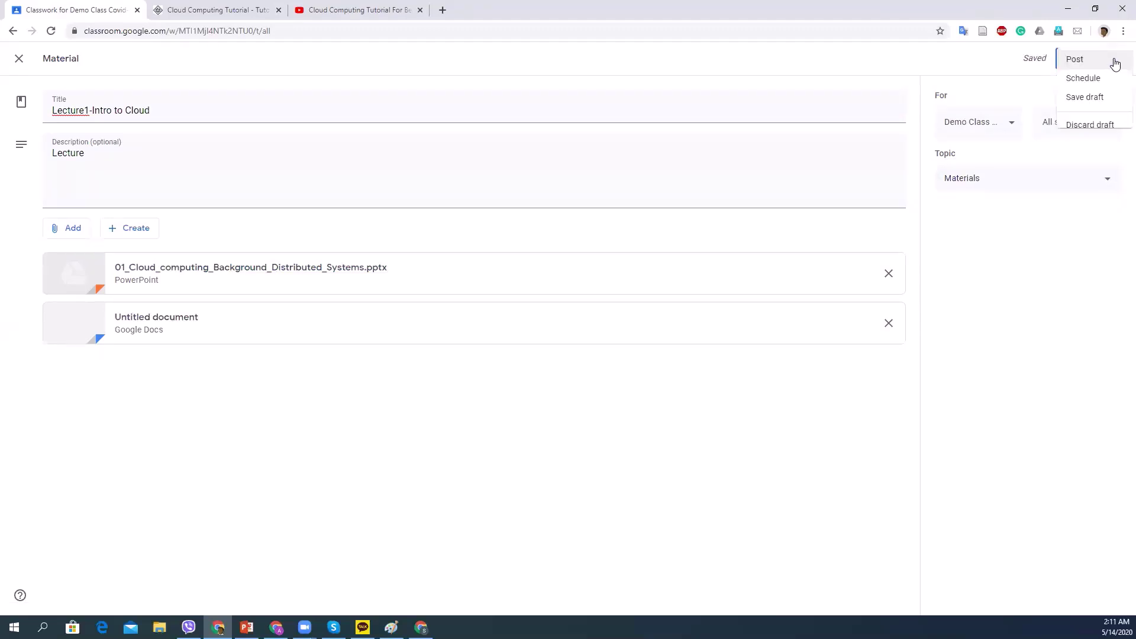
click(1092, 82)
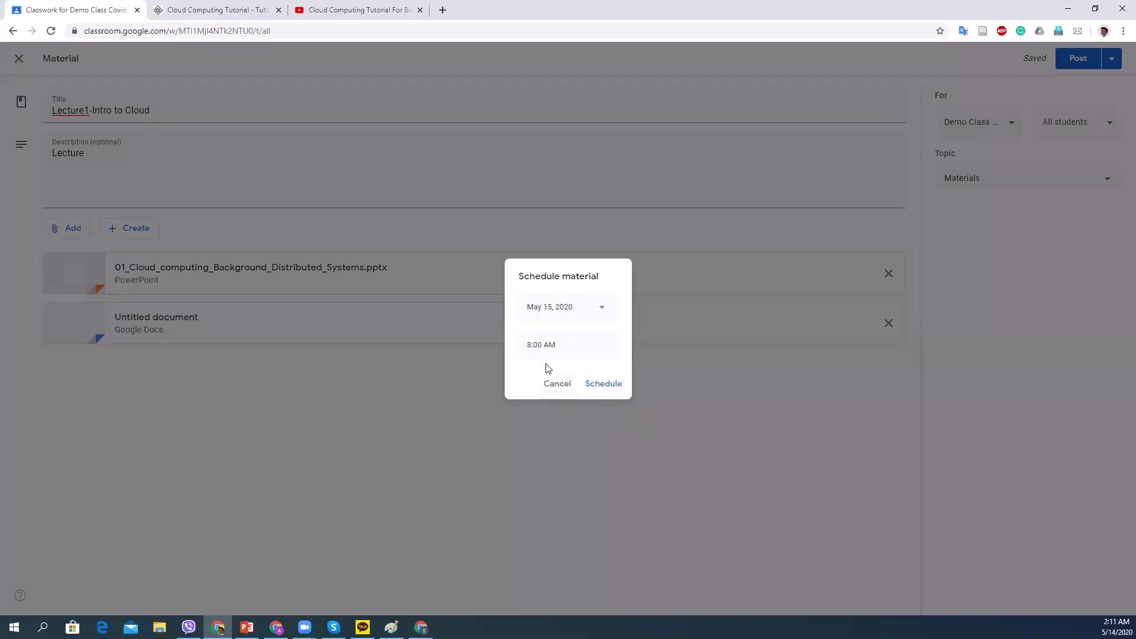
click(559, 384)
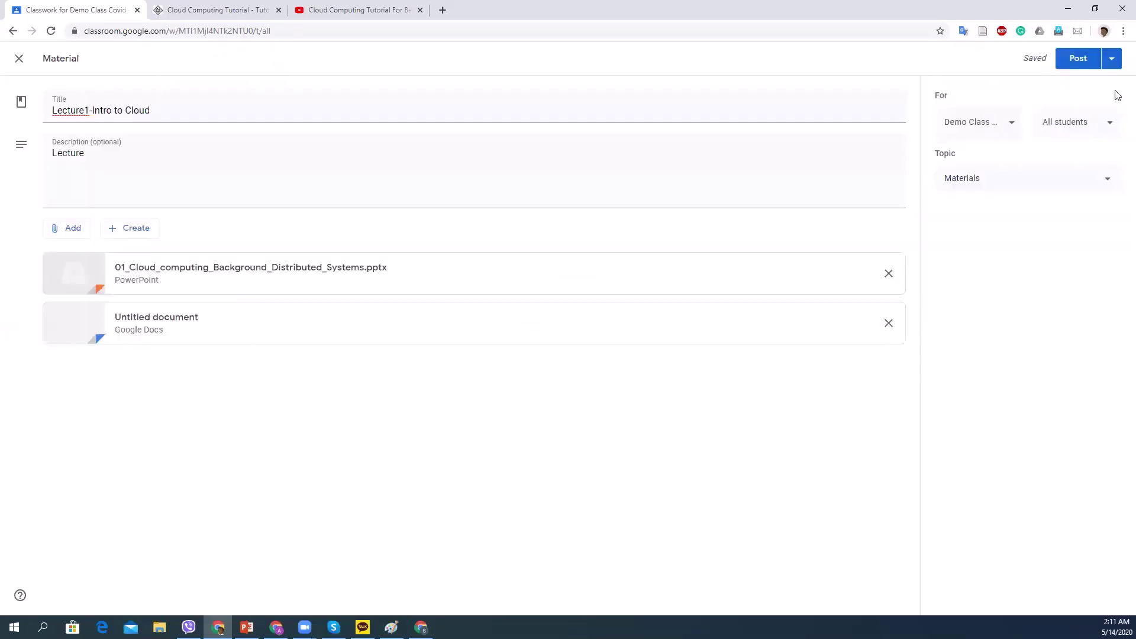
click(1075, 59)
click(1077, 57)
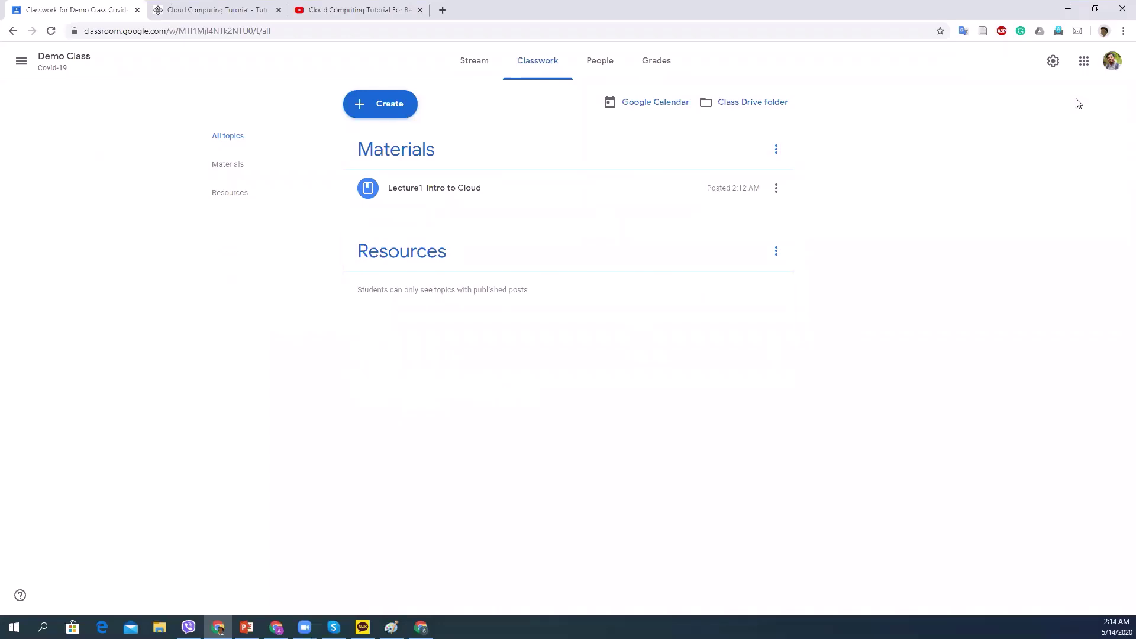
click(1094, 10)
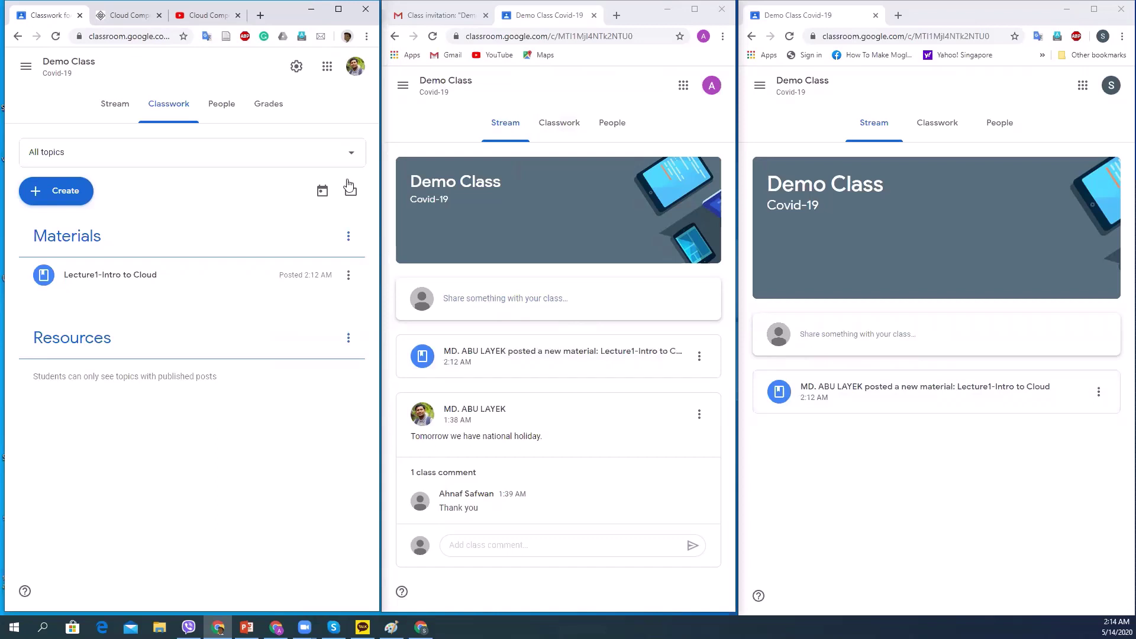
click(338, 11)
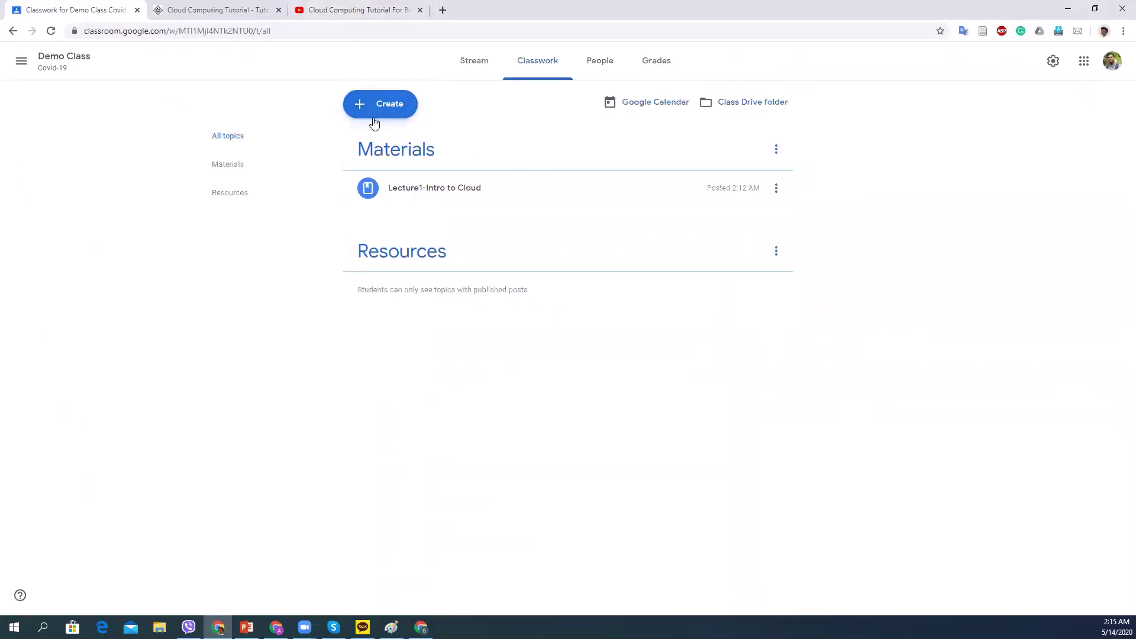
Start a new material titled 'Resources to read'.
click(386, 105)
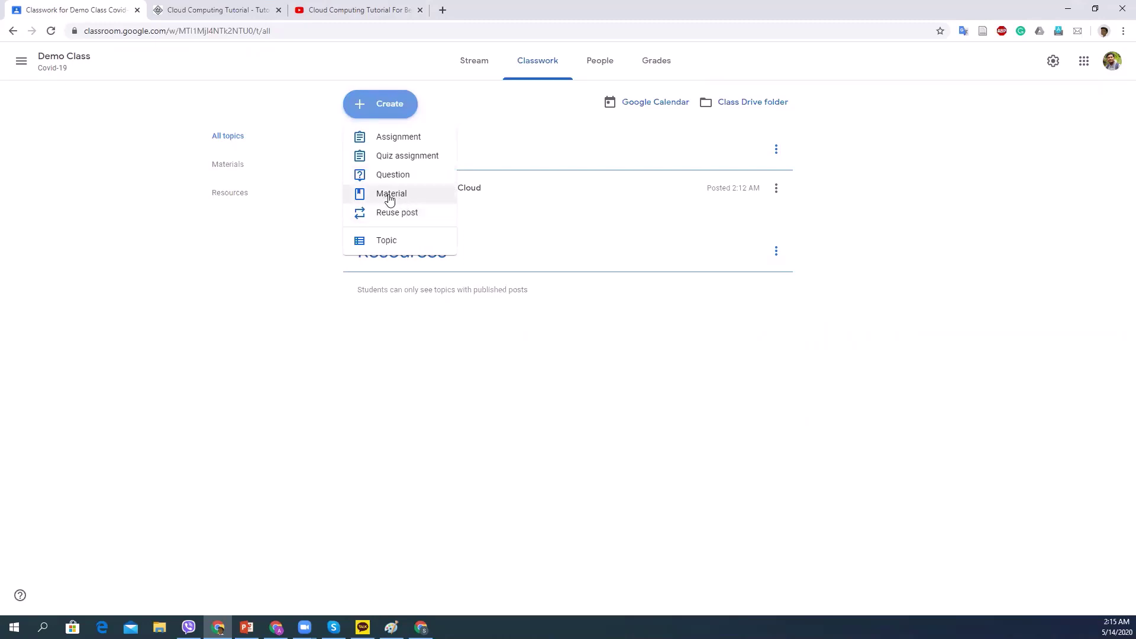
click(386, 197)
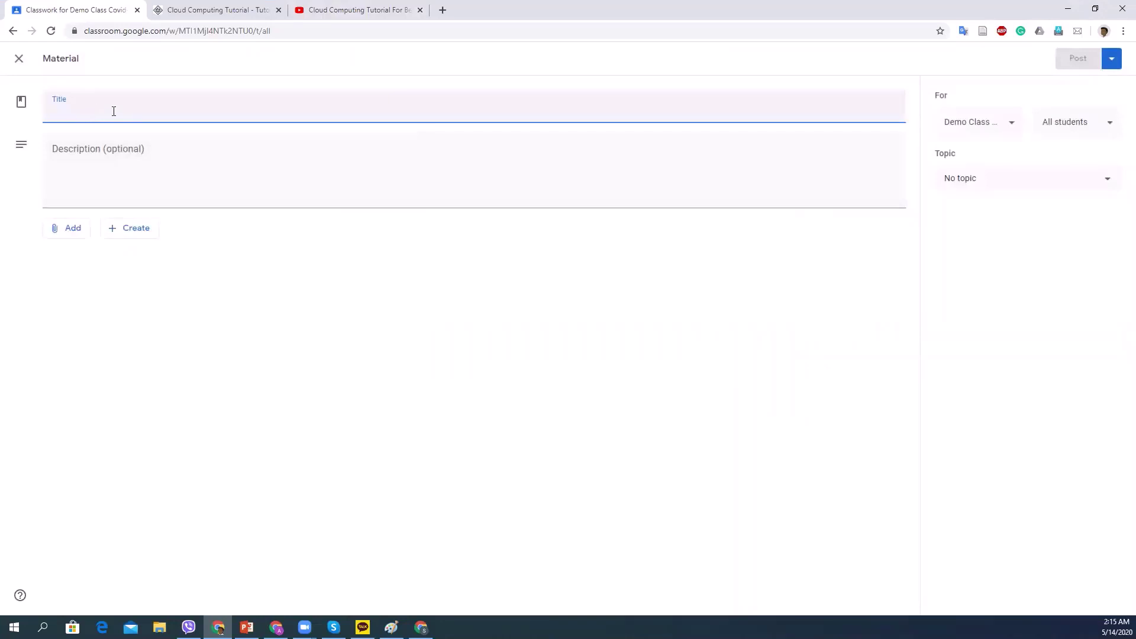
text(Resources)
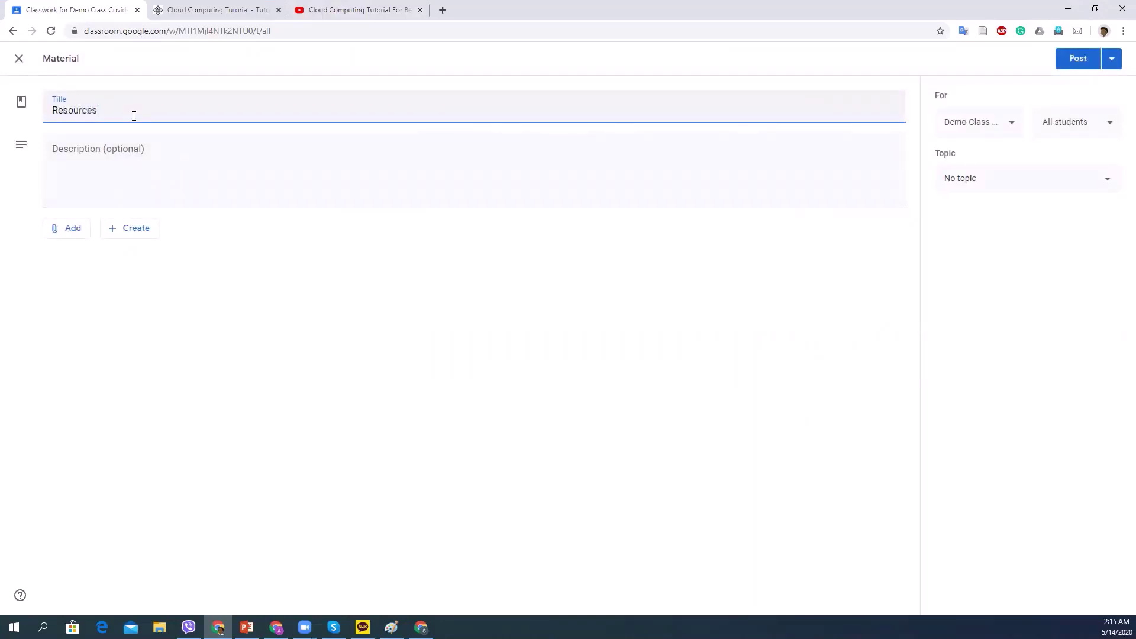
text( to read)
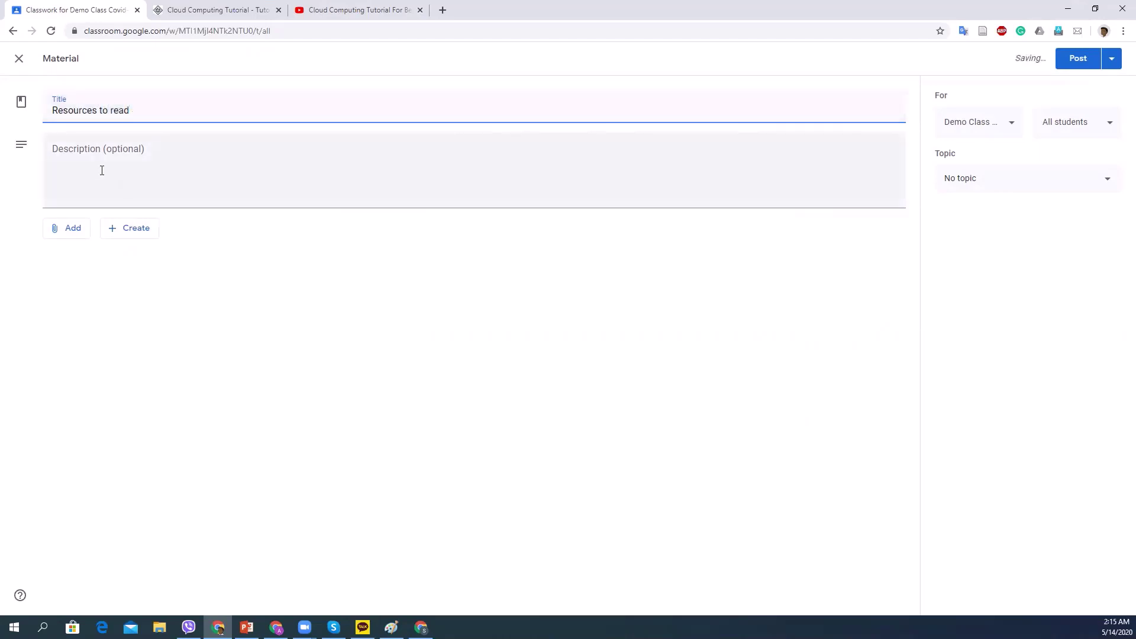
Attach the Cloud Computing Tutorial - Tutorialspoint page address as a link.
click(69, 231)
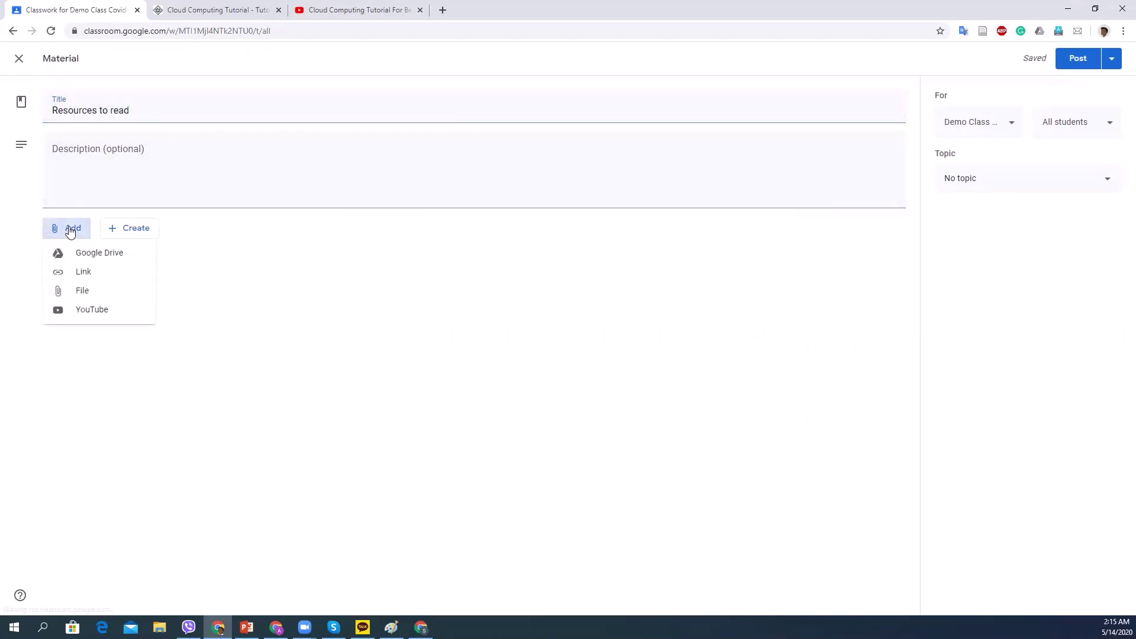
click(98, 273)
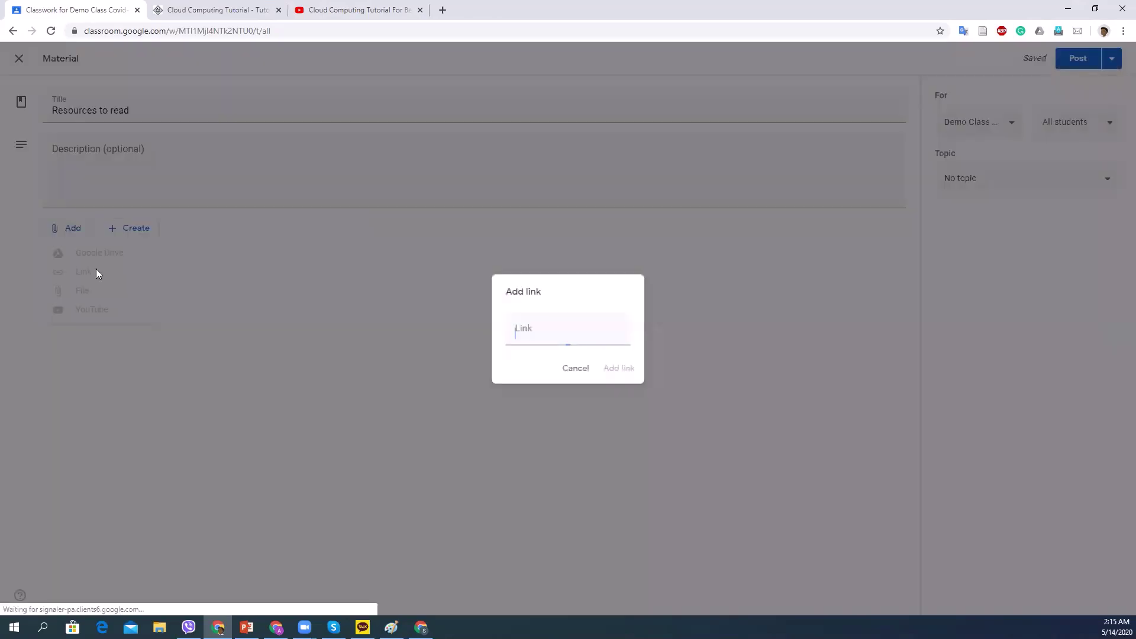
click(234, 13)
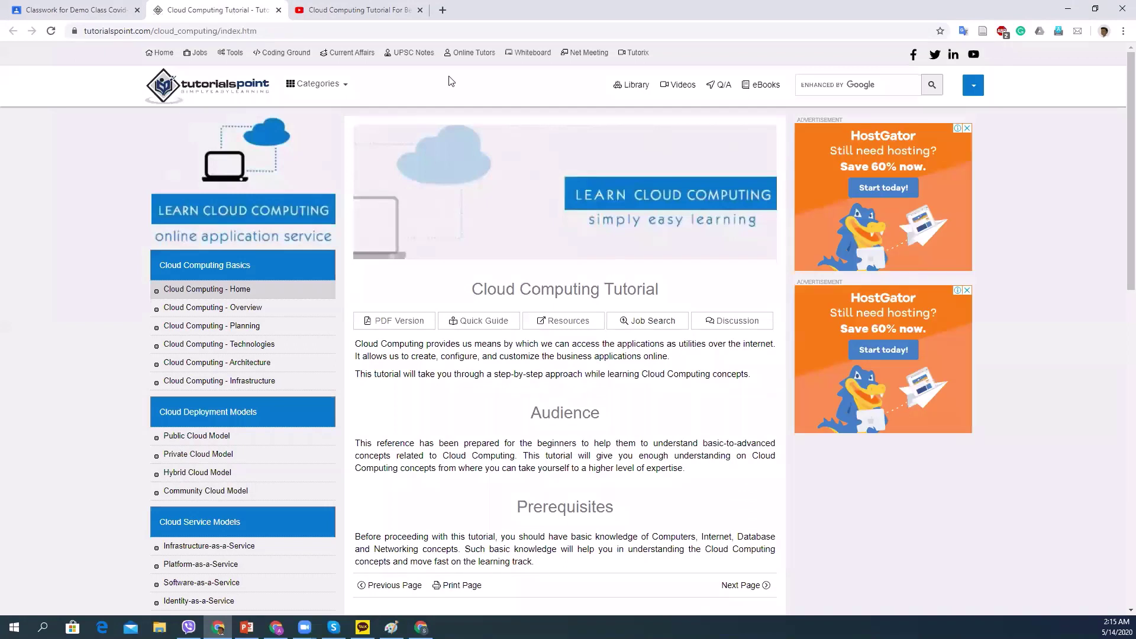
click(201, 31)
right_click(195, 31)
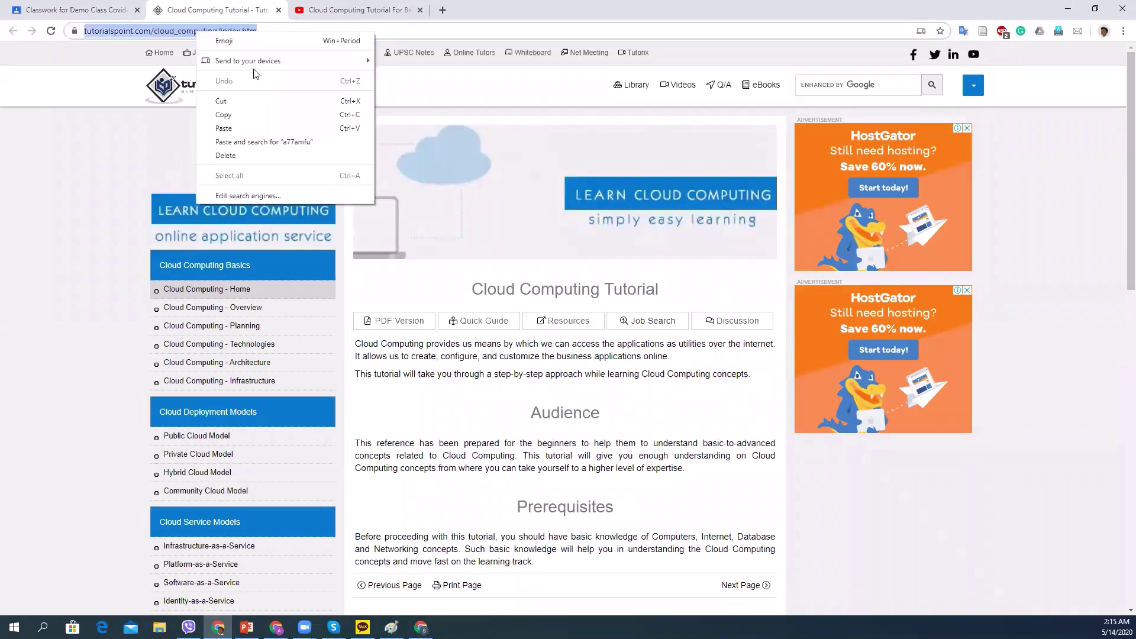
click(266, 112)
click(46, 12)
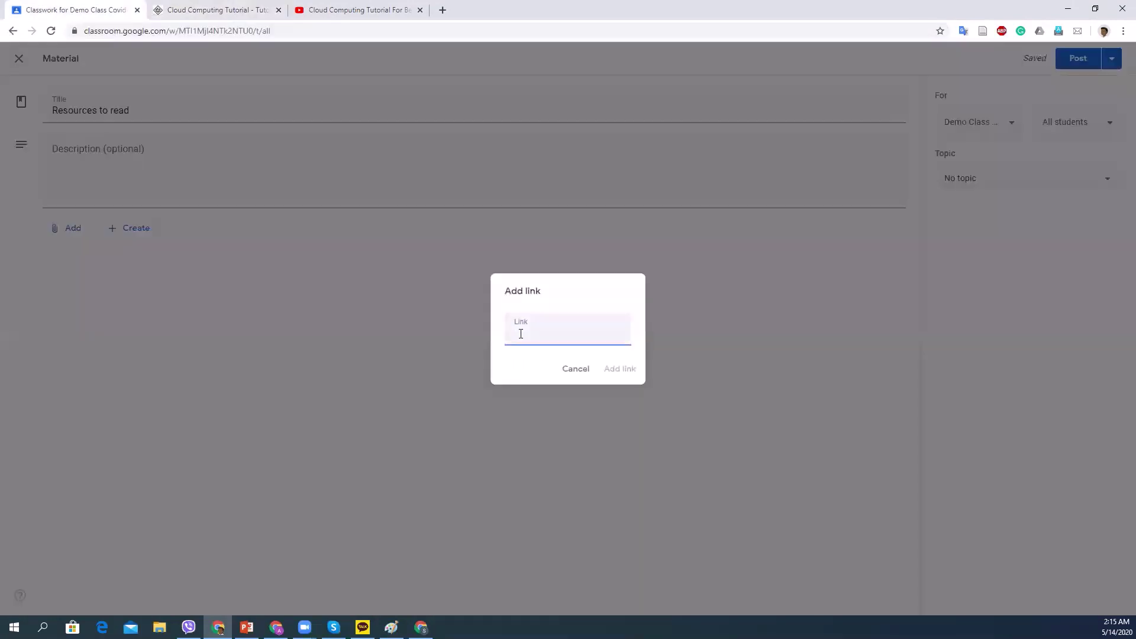
right_click(529, 334)
click(568, 424)
click(619, 370)
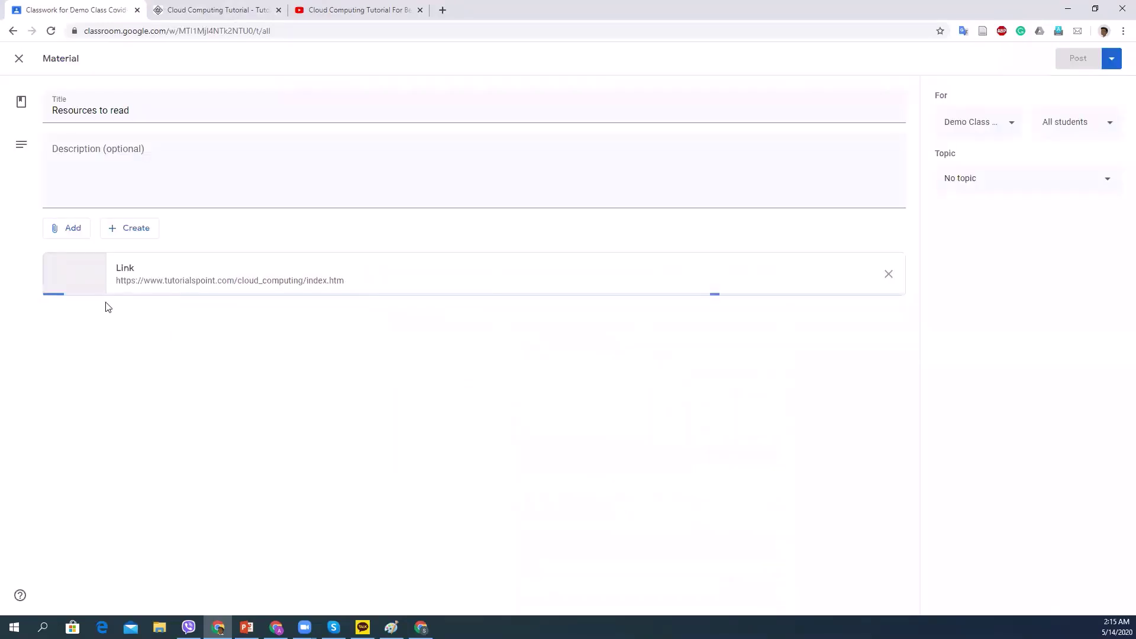
click(68, 236)
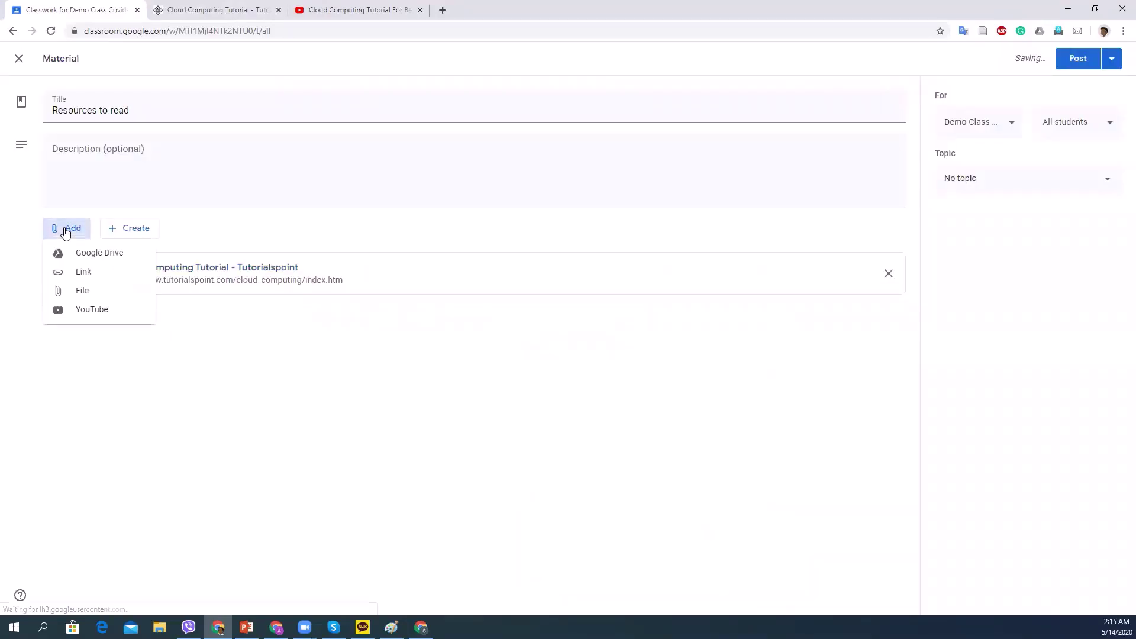
Attach the Edureka cloud computing YouTube video using its copied URL.
click(105, 313)
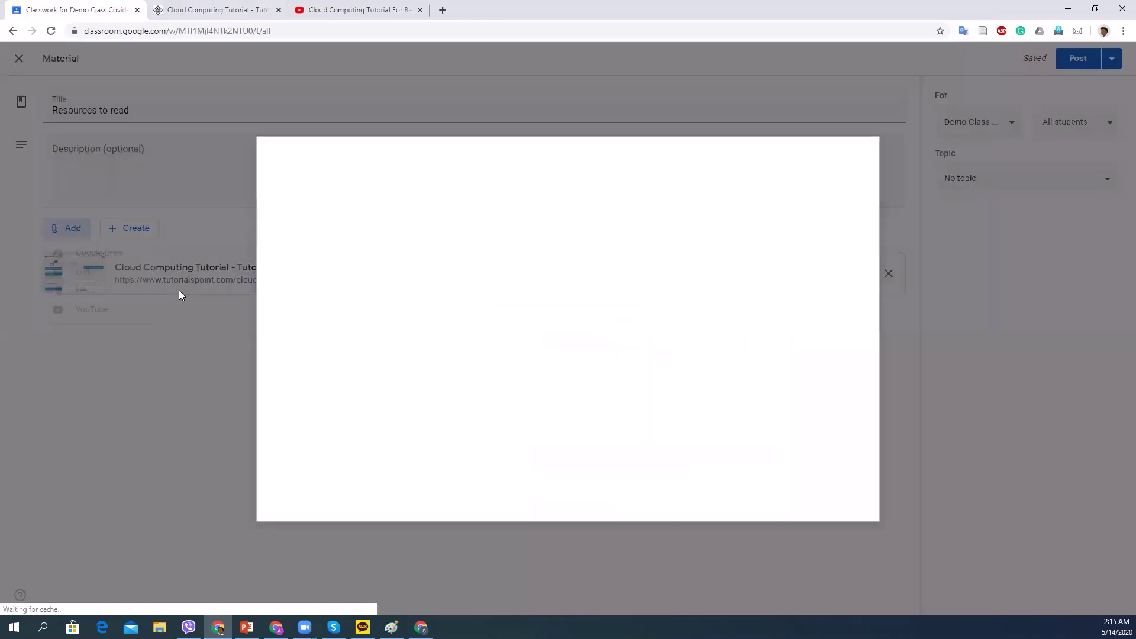
click(364, 10)
click(225, 30)
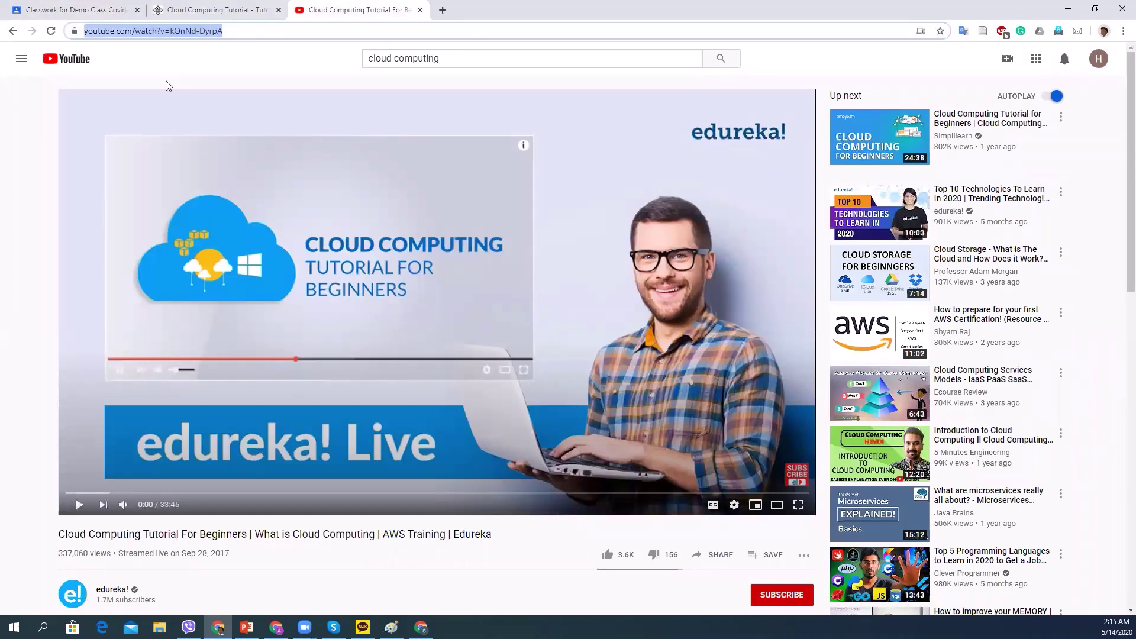
right_click(147, 36)
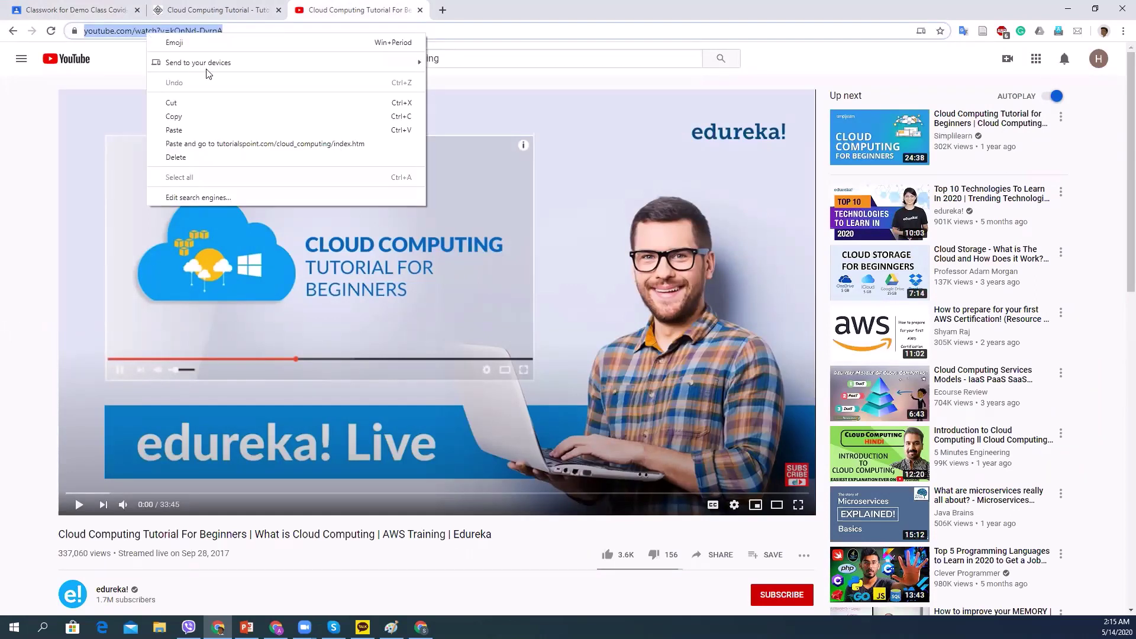
click(225, 116)
click(77, 10)
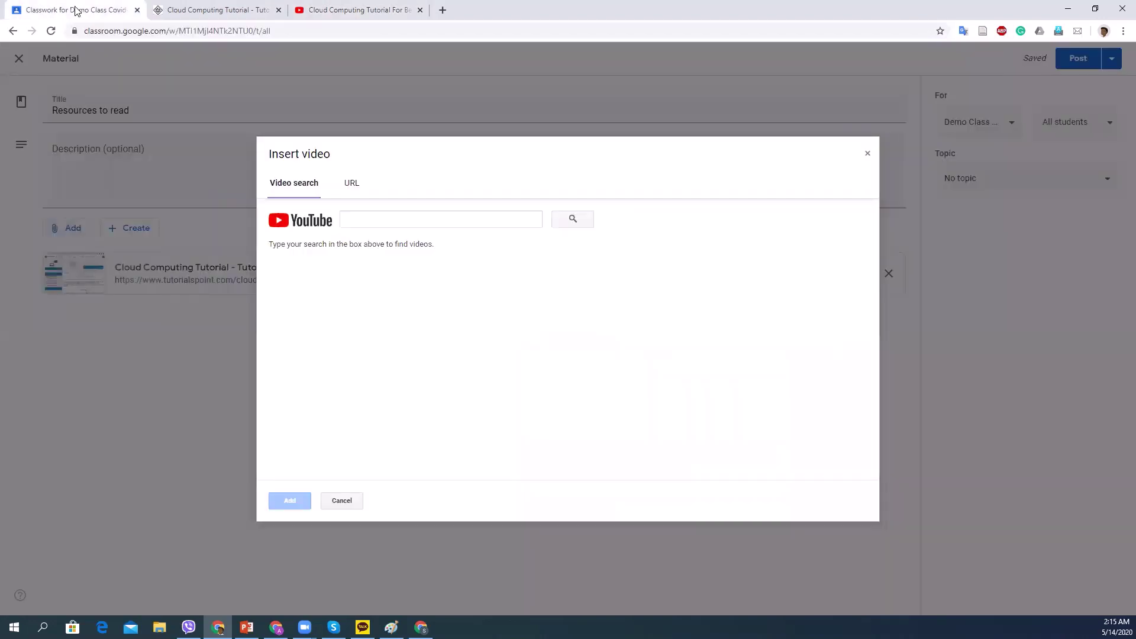
click(413, 222)
right_click(412, 221)
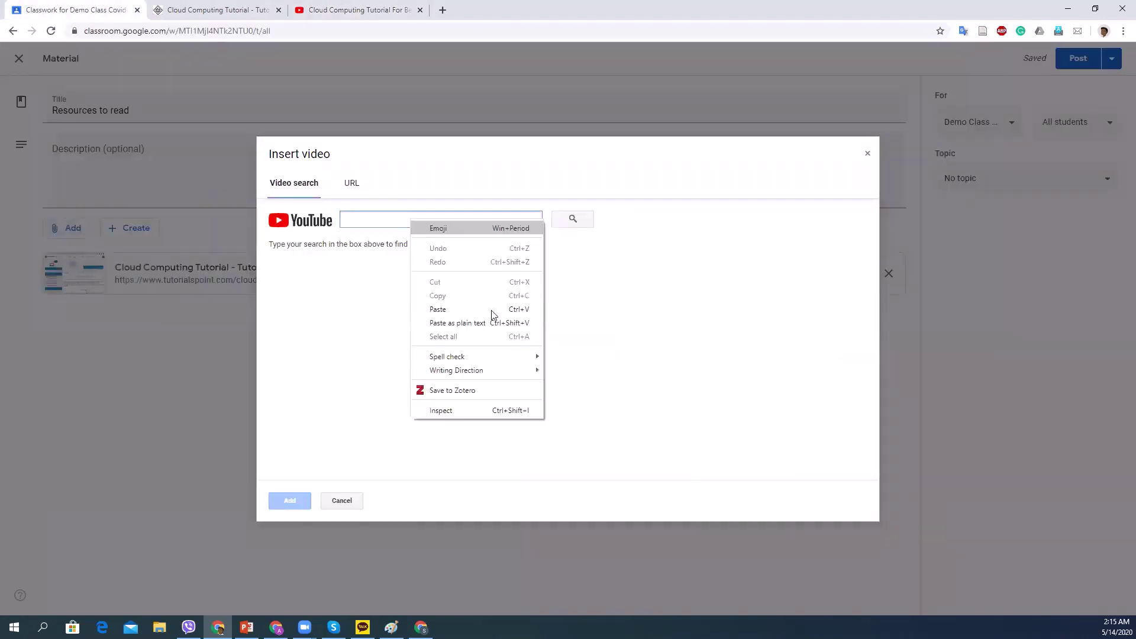
click(465, 310)
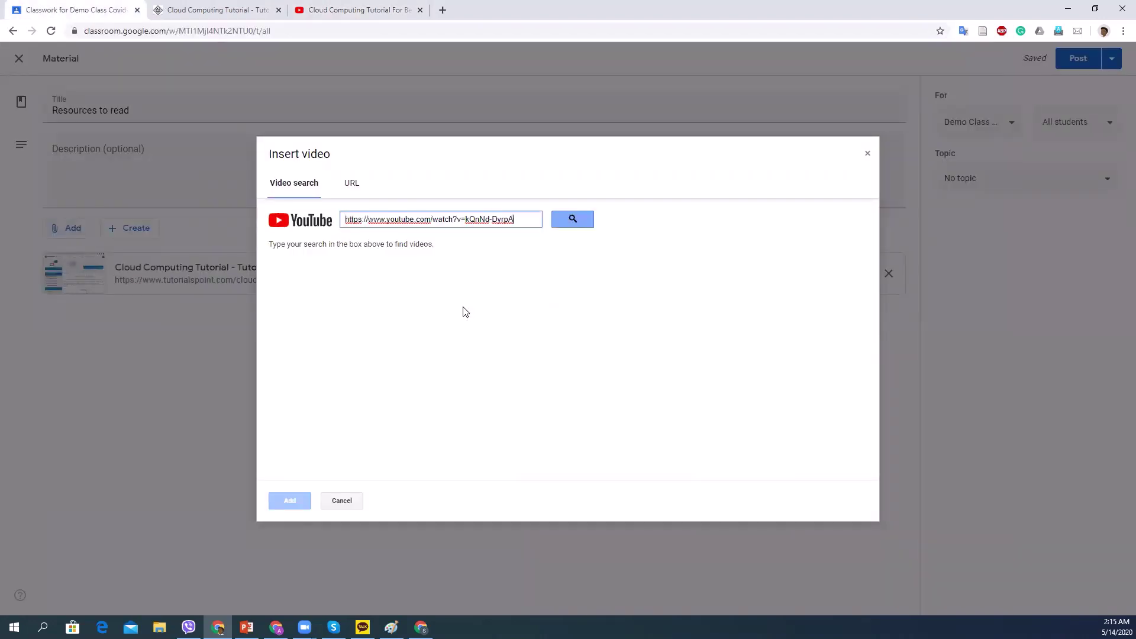
click(351, 184)
right_click(381, 217)
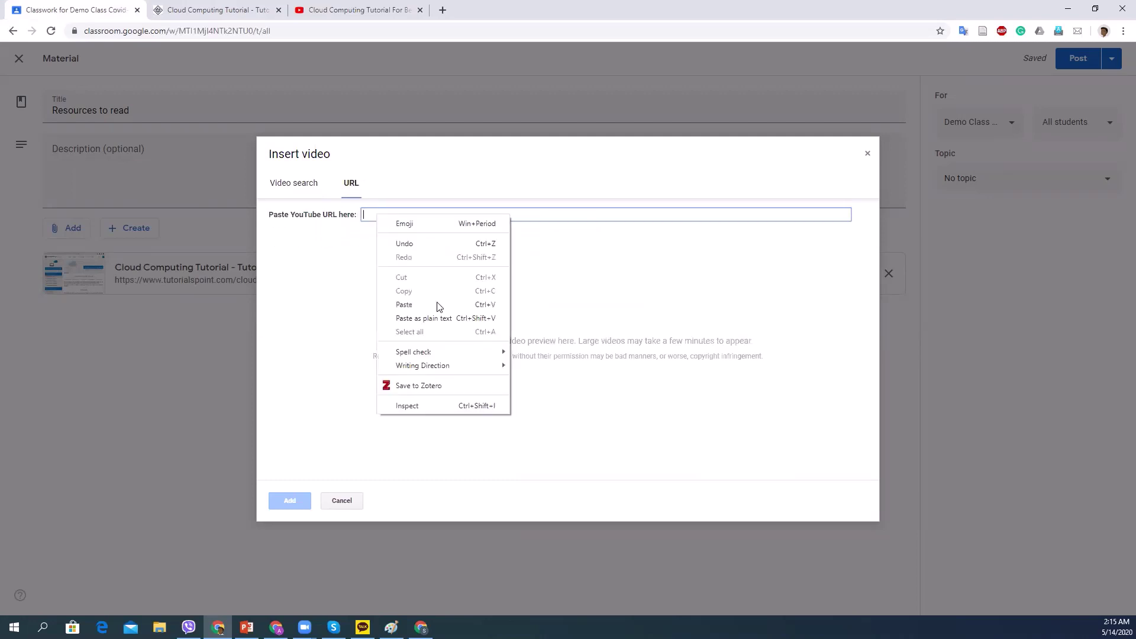
click(418, 304)
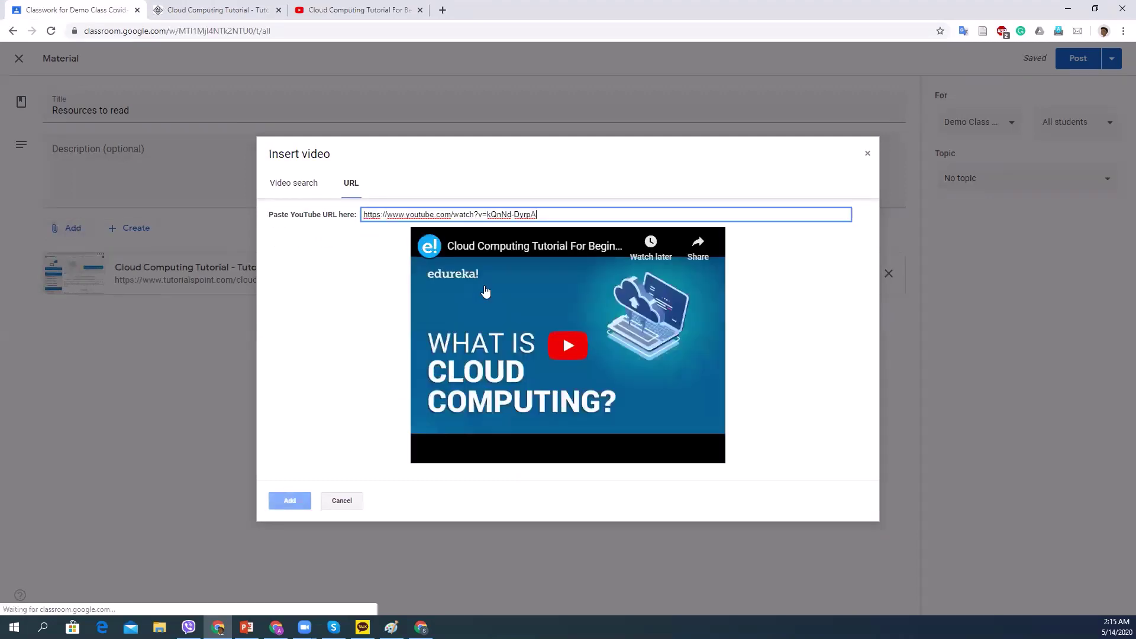
click(289, 501)
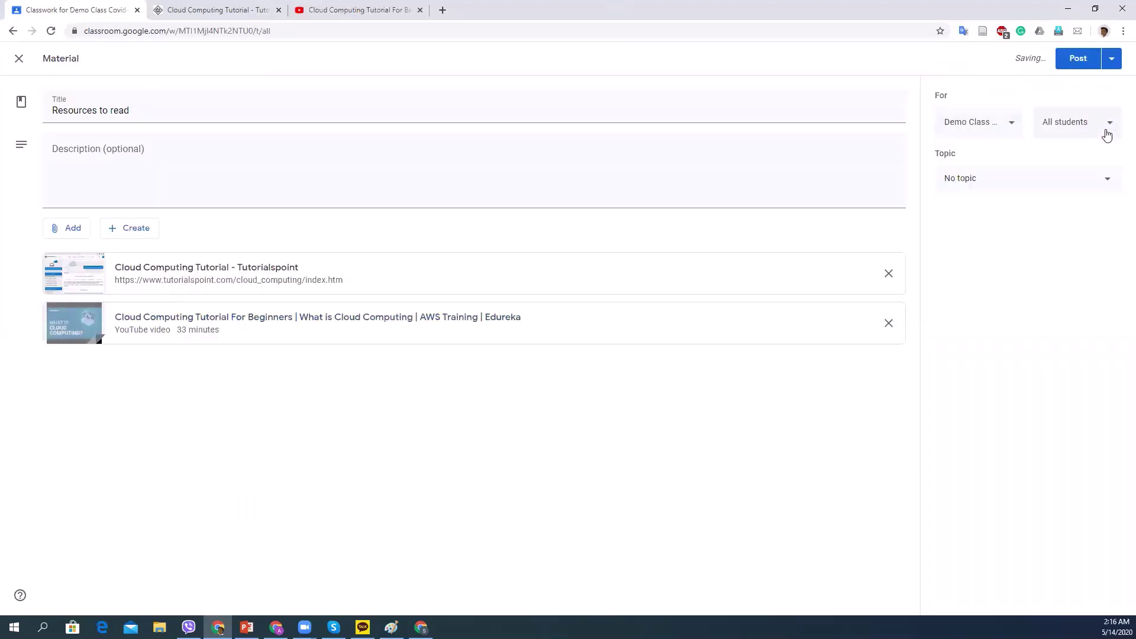
File the material under the Resources topic and post it to the class.
click(1107, 180)
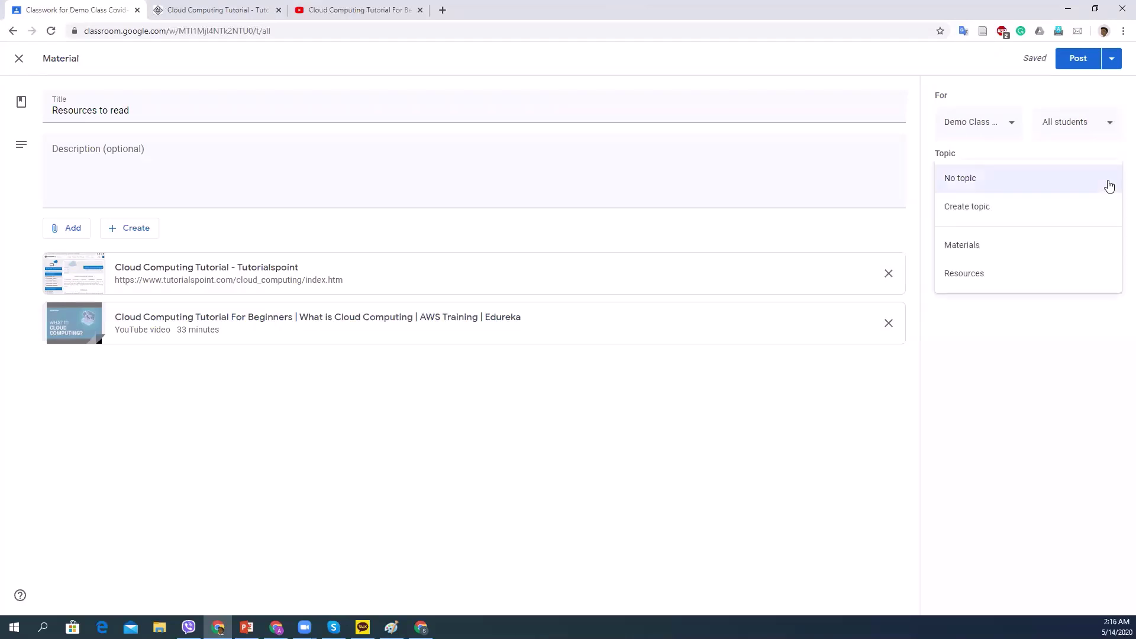
click(971, 277)
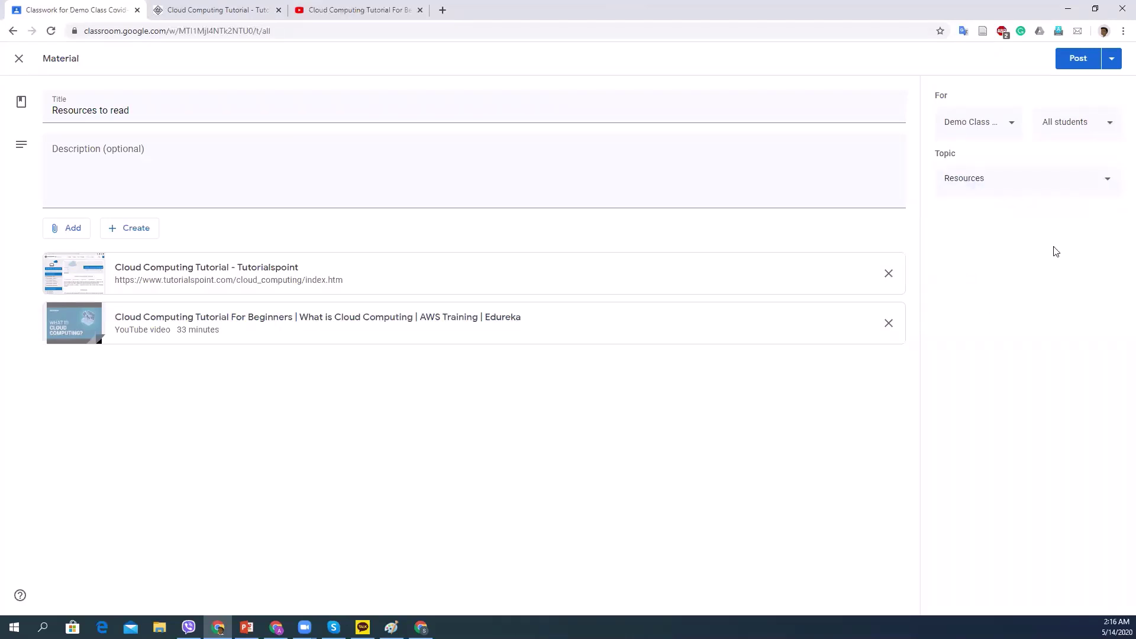
click(1077, 58)
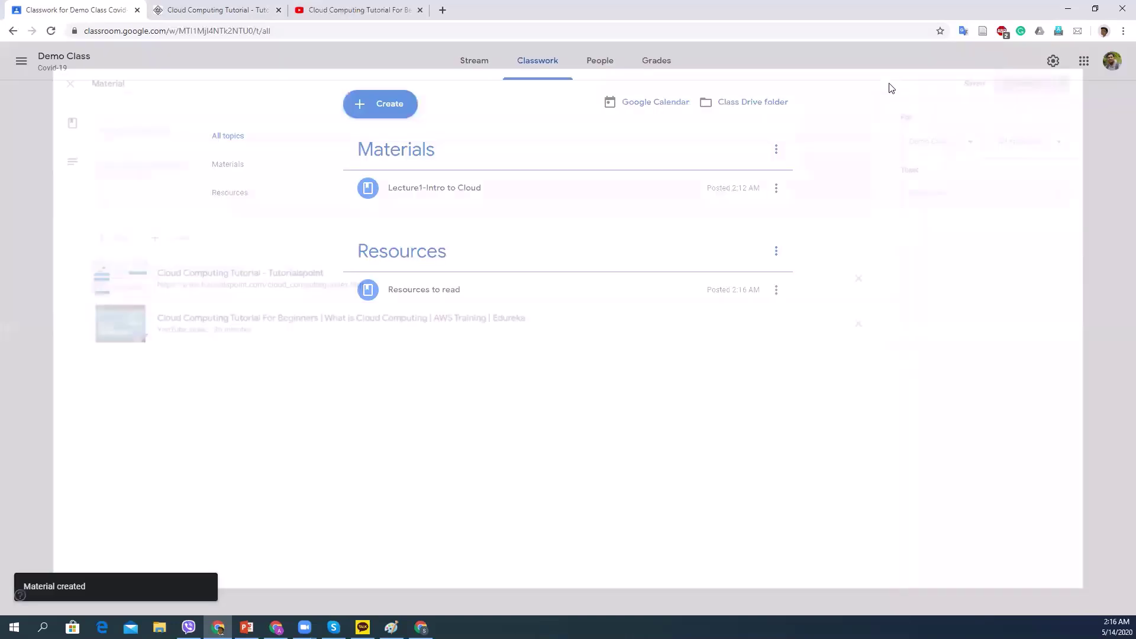
click(1095, 9)
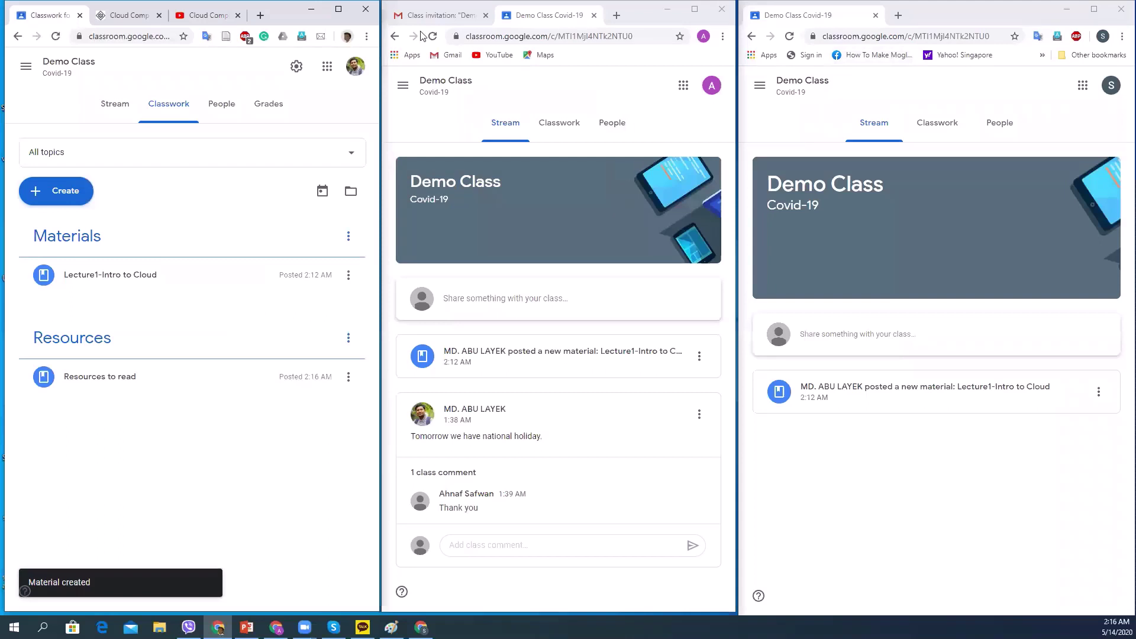
click(433, 37)
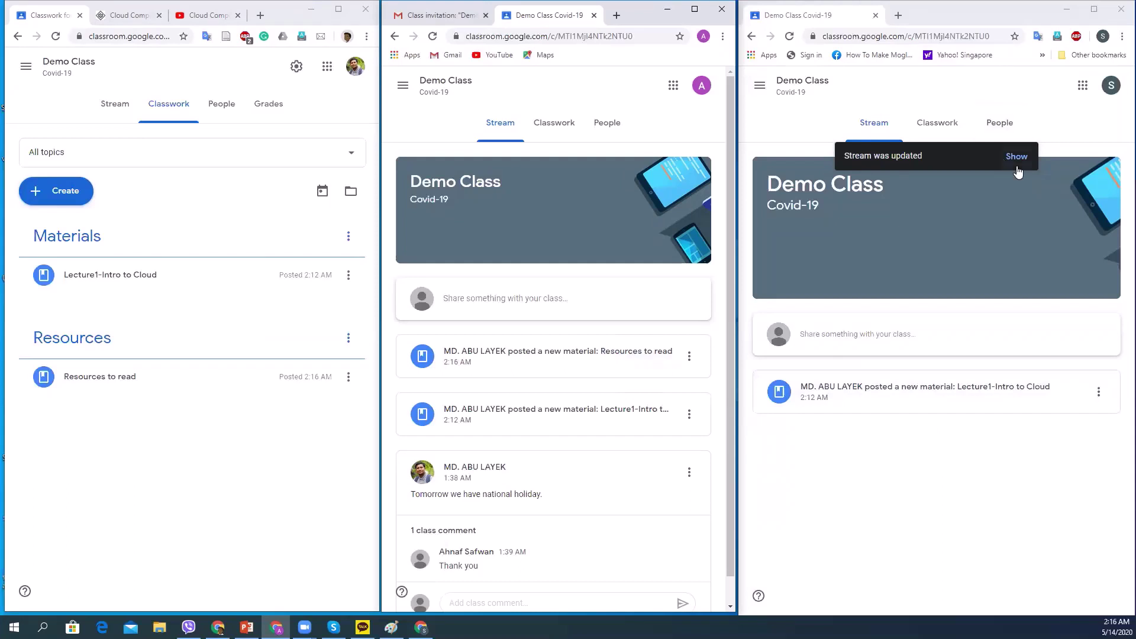
click(1018, 157)
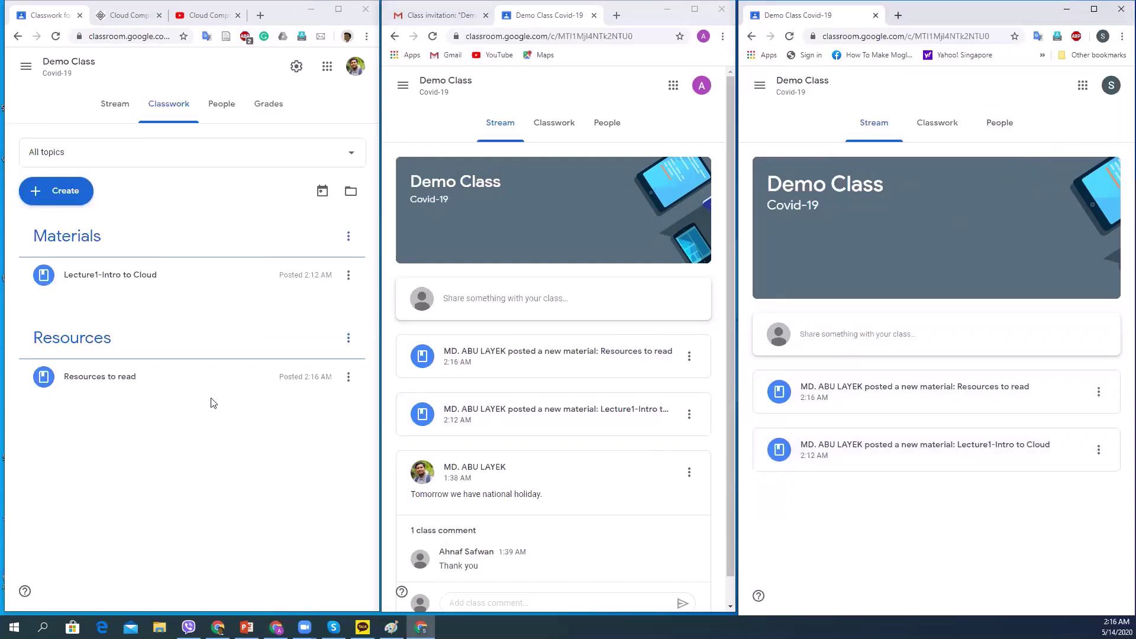
click(335, 10)
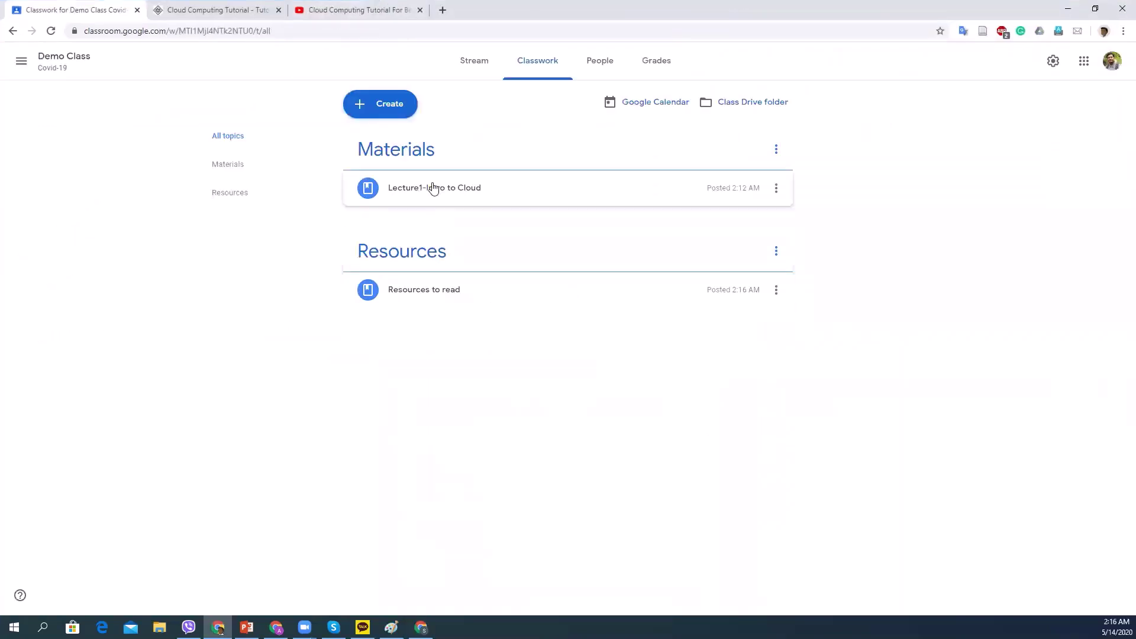
Close the unfinished Question form and begin a new Assignment from the Create menu.
click(385, 105)
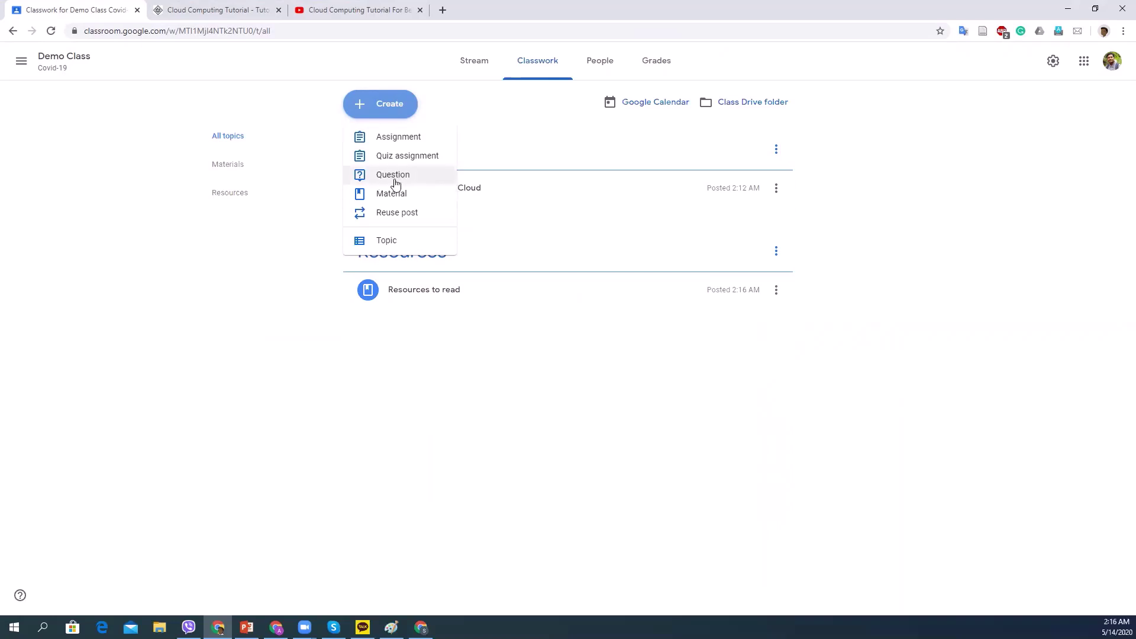
click(406, 177)
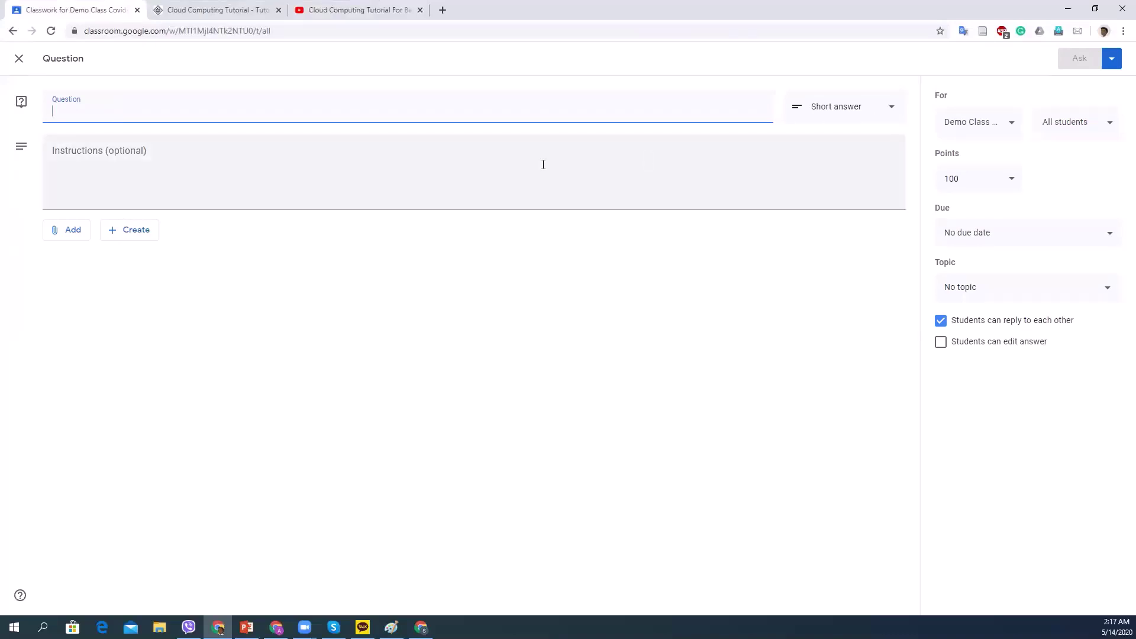
click(21, 61)
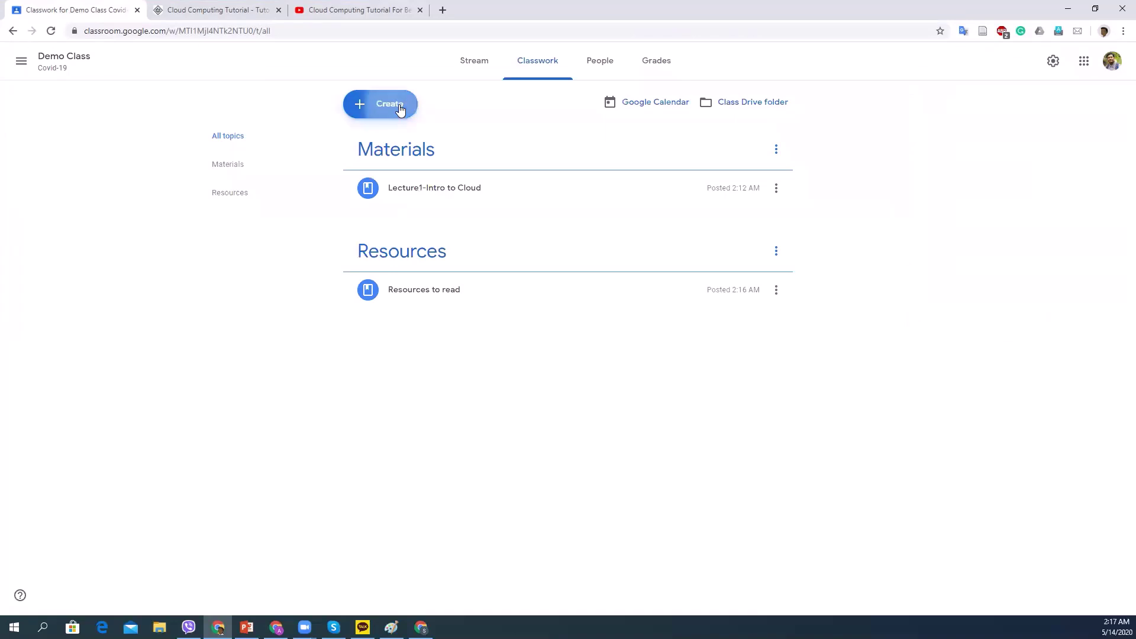
click(400, 109)
click(402, 140)
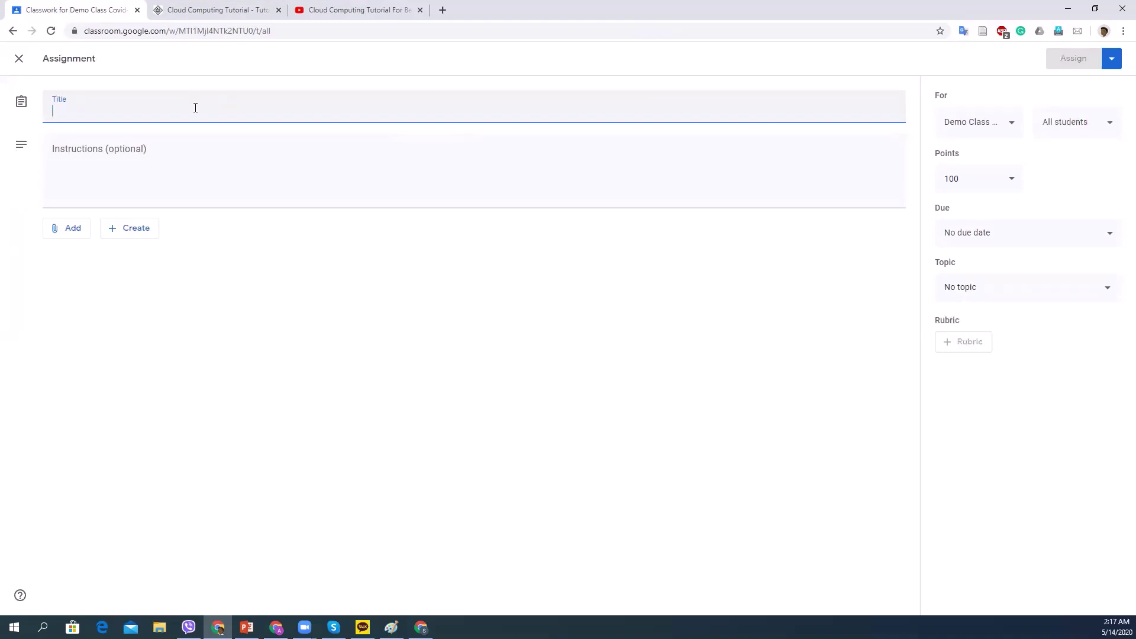
Title the assignment 'Assignment 1: Survey on current cloud computing'.
text(A)
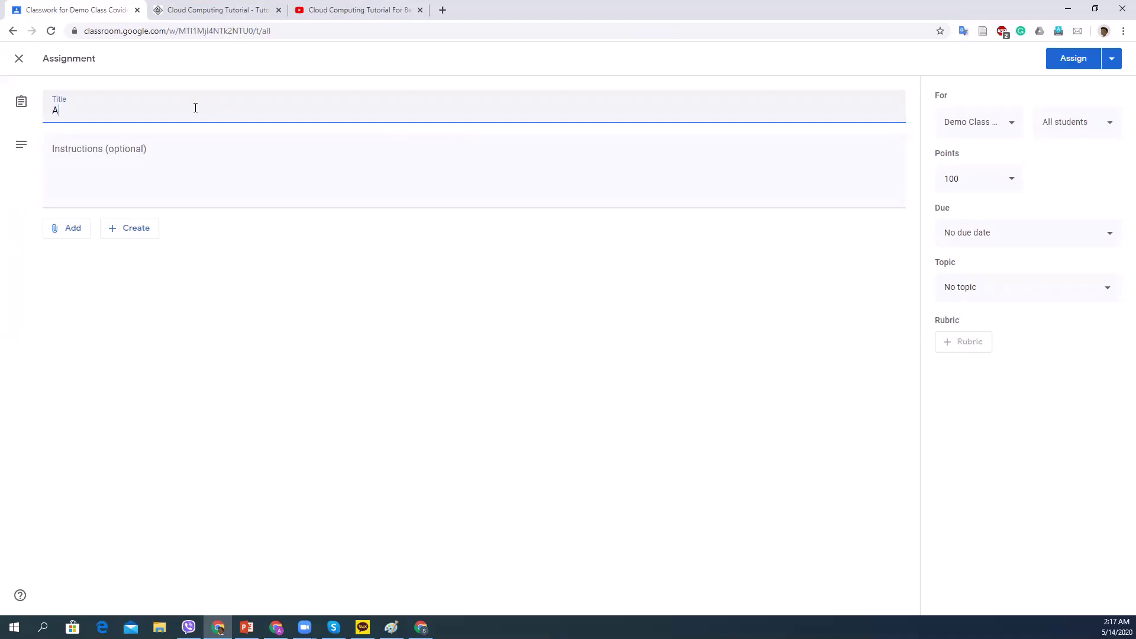
text(ssignment 1: Survey on current )
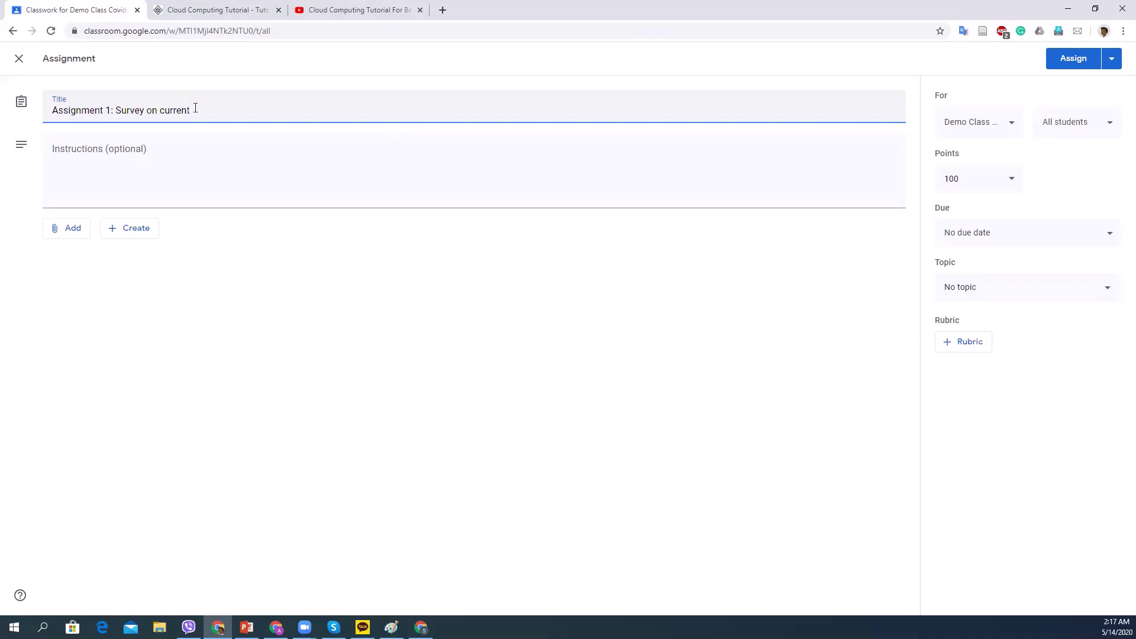
text(cloud computing)
click(154, 151)
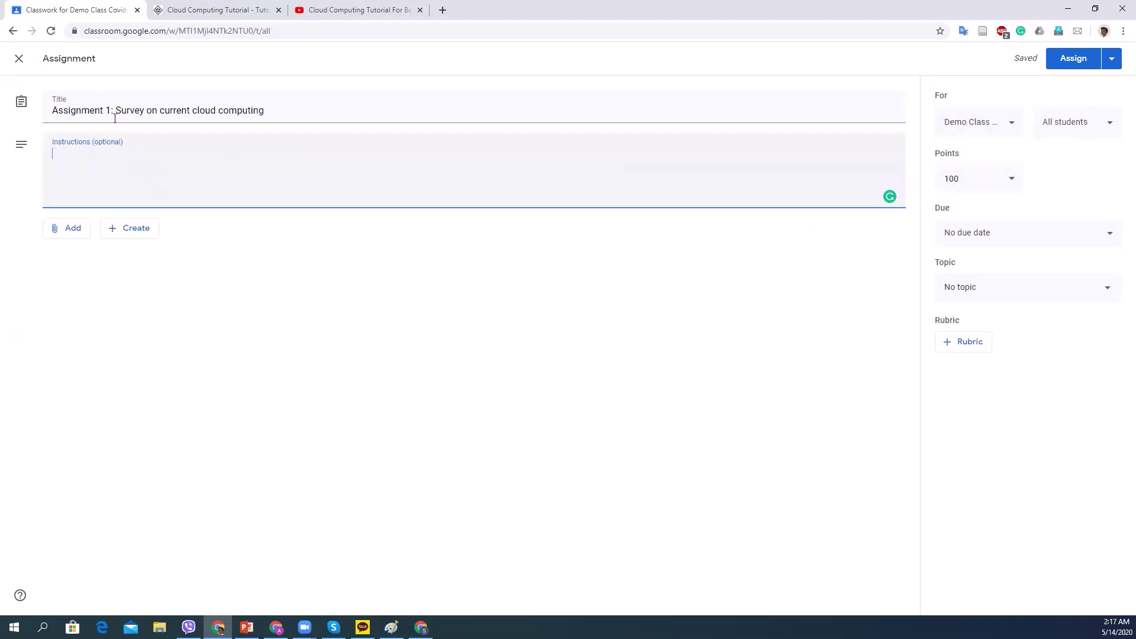
click(66, 231)
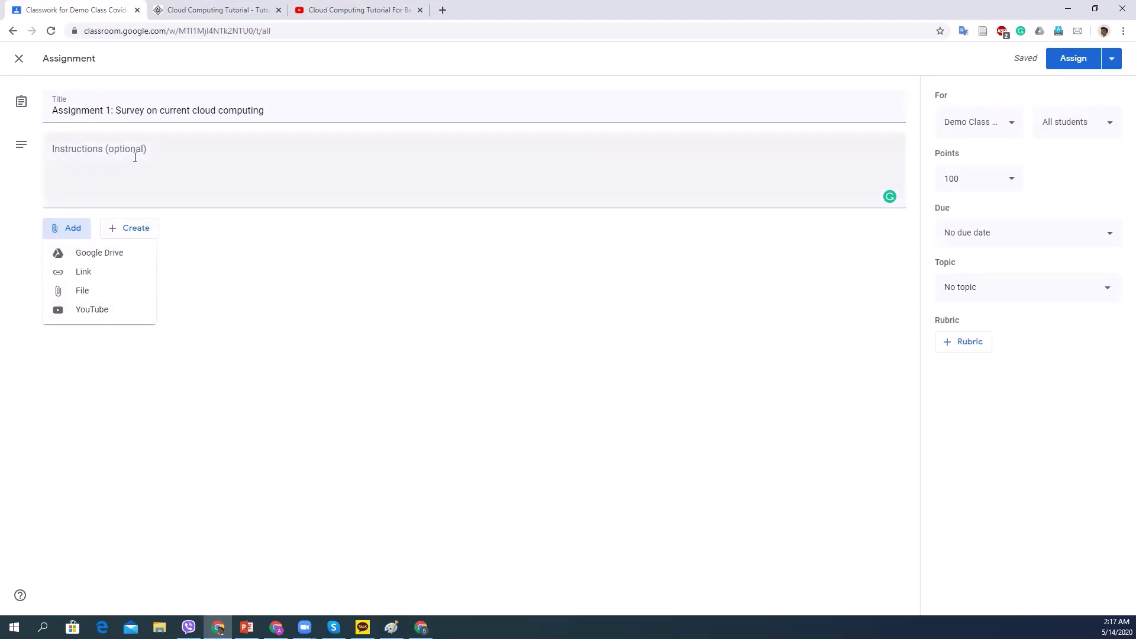
click(228, 201)
click(181, 165)
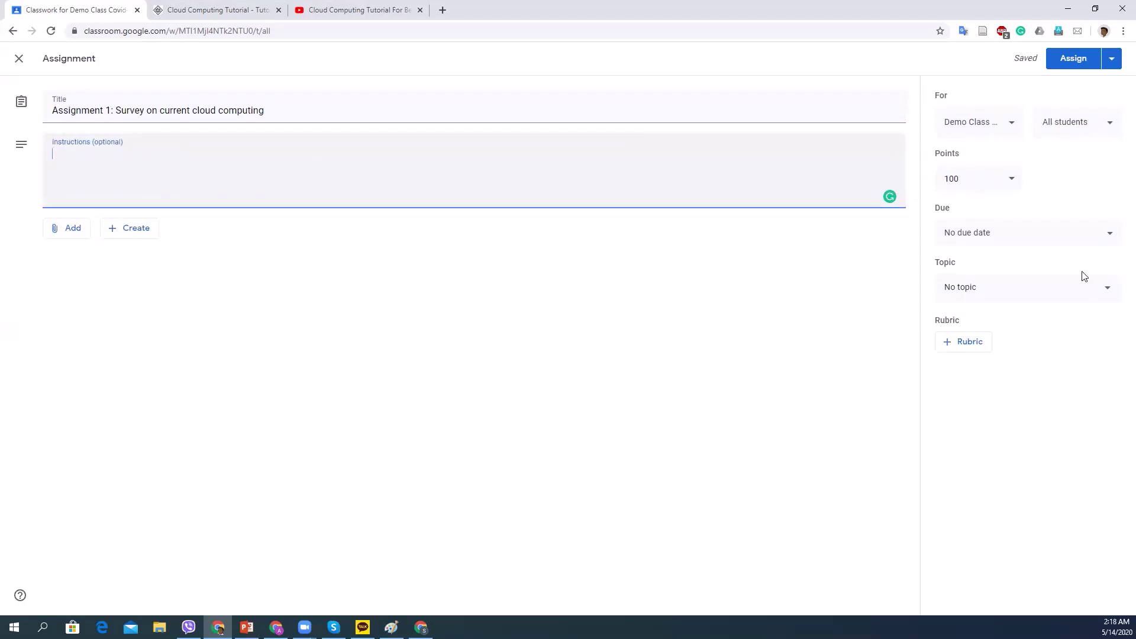
click(1011, 181)
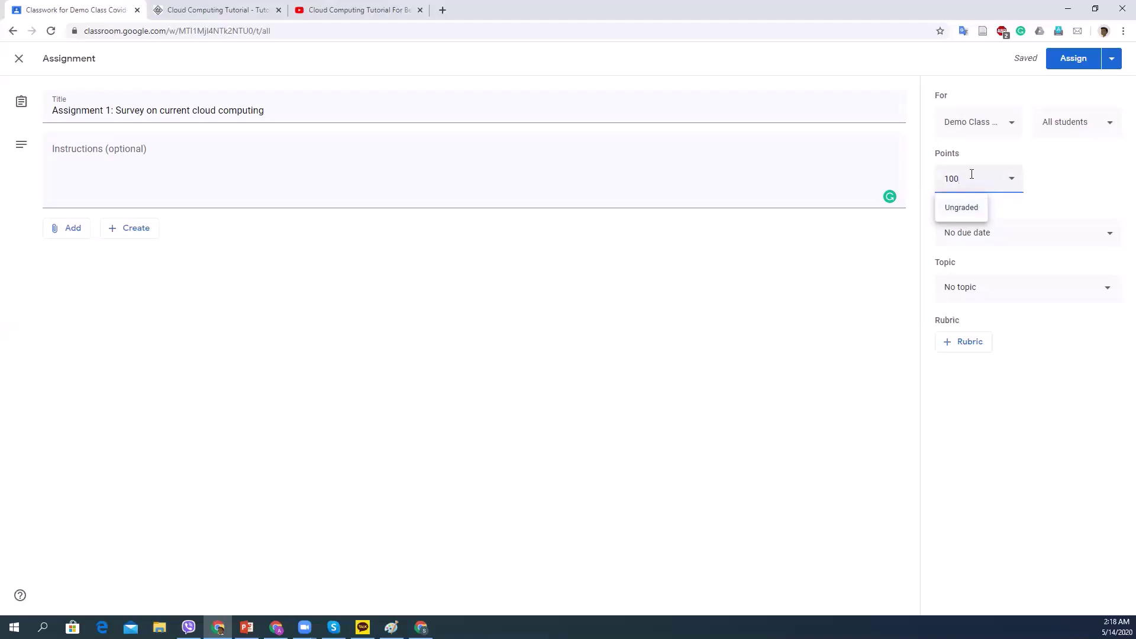
Change the assignment's points from 100 to 10.
drag(971, 178, 929, 180)
text(1)
click(1081, 174)
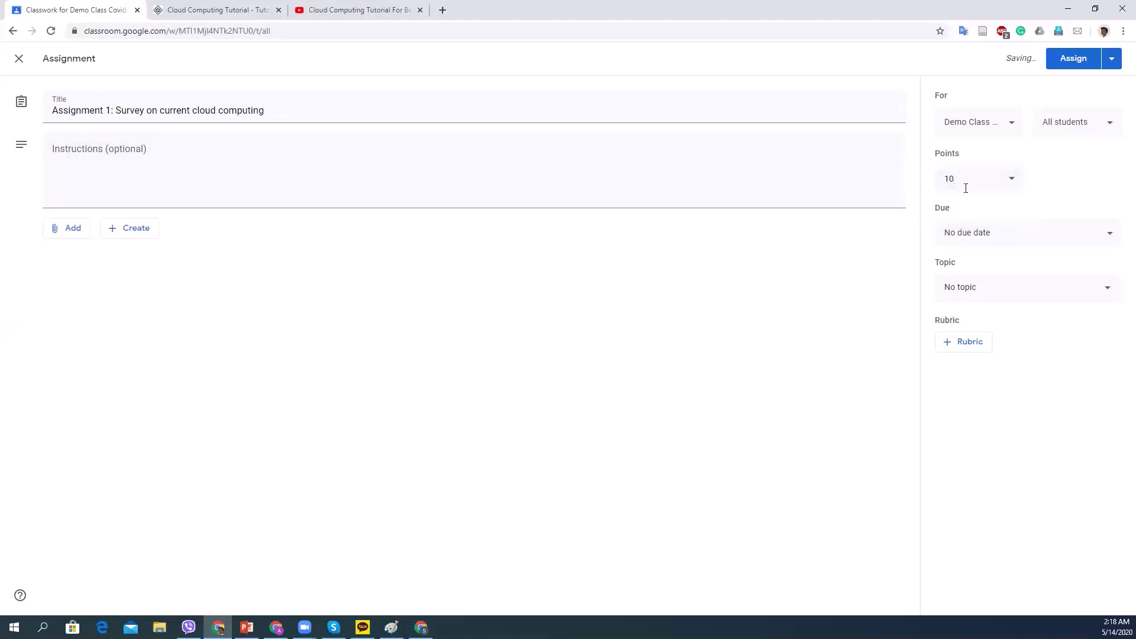
Set the due date to Monday, May 18 at 11:59 PM.
click(1106, 234)
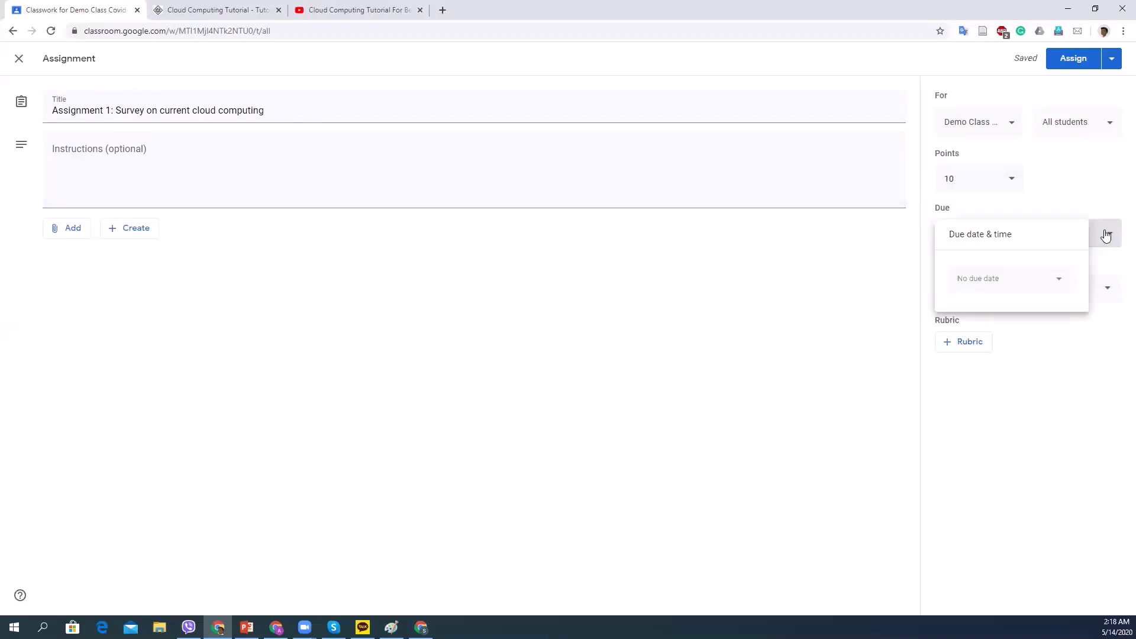
click(1052, 282)
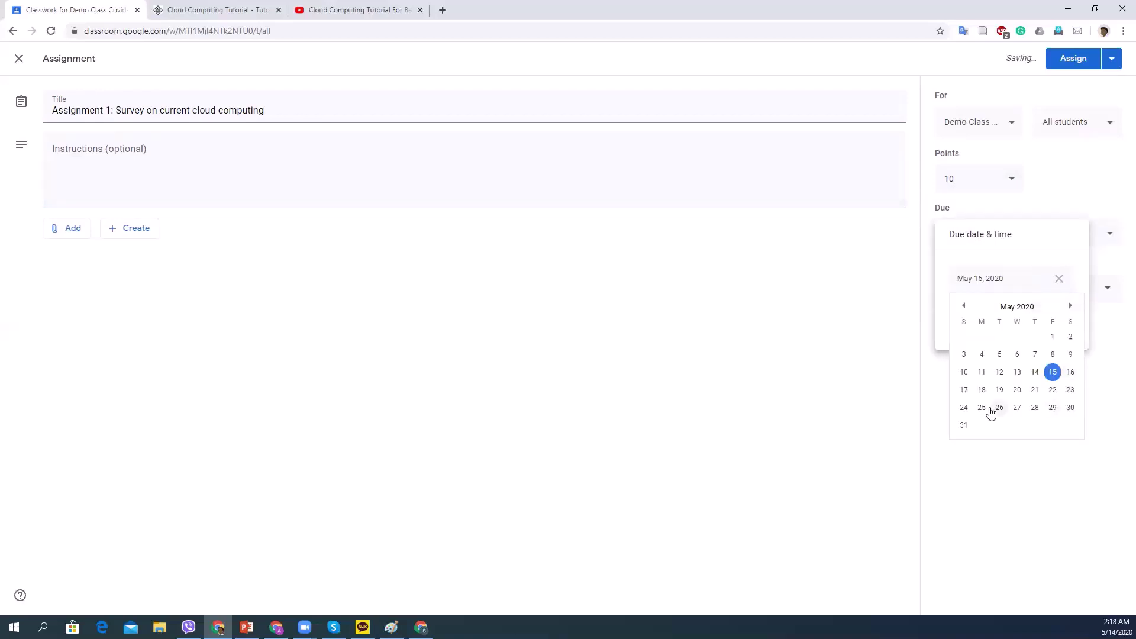
click(981, 390)
click(1003, 321)
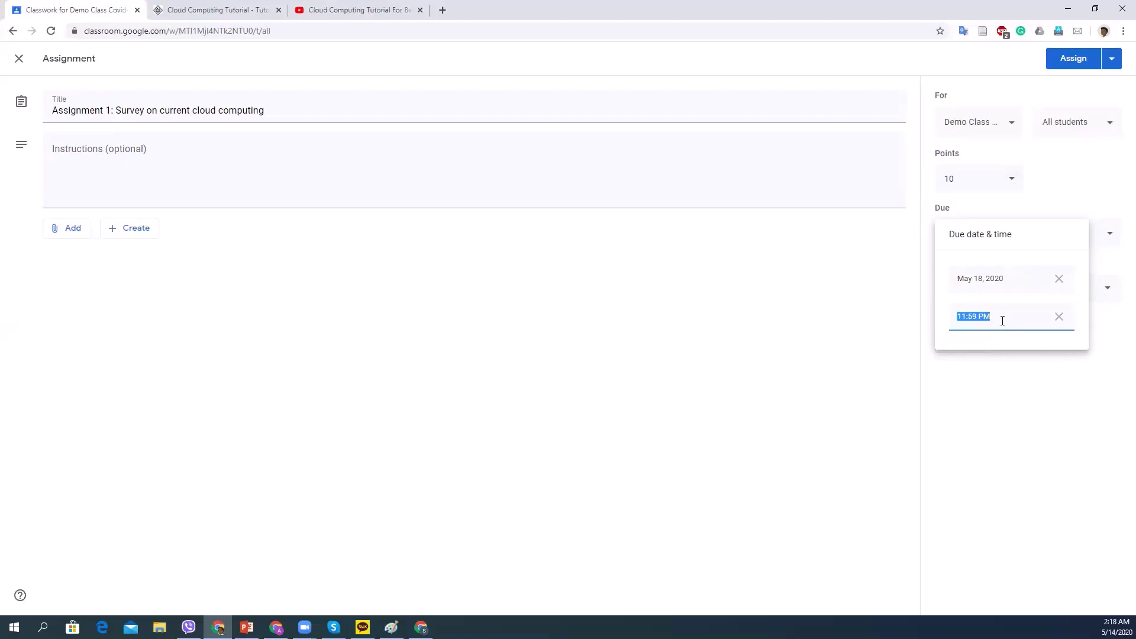
click(1045, 374)
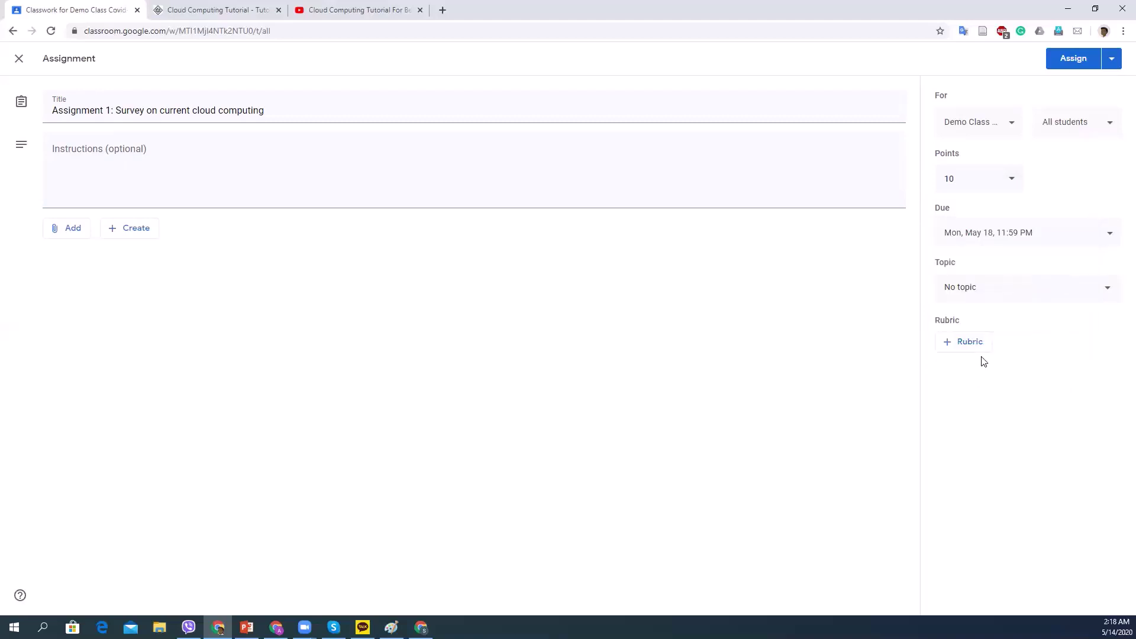
click(1100, 295)
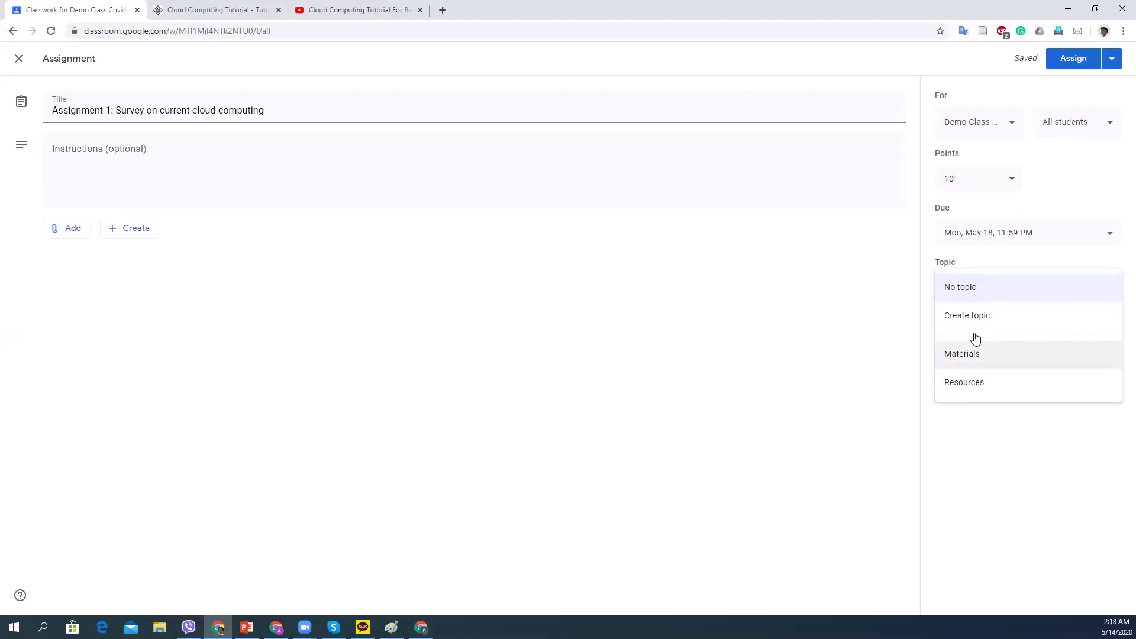
Create a new topic named 'assignment' and assign it to the assignment.
click(981, 315)
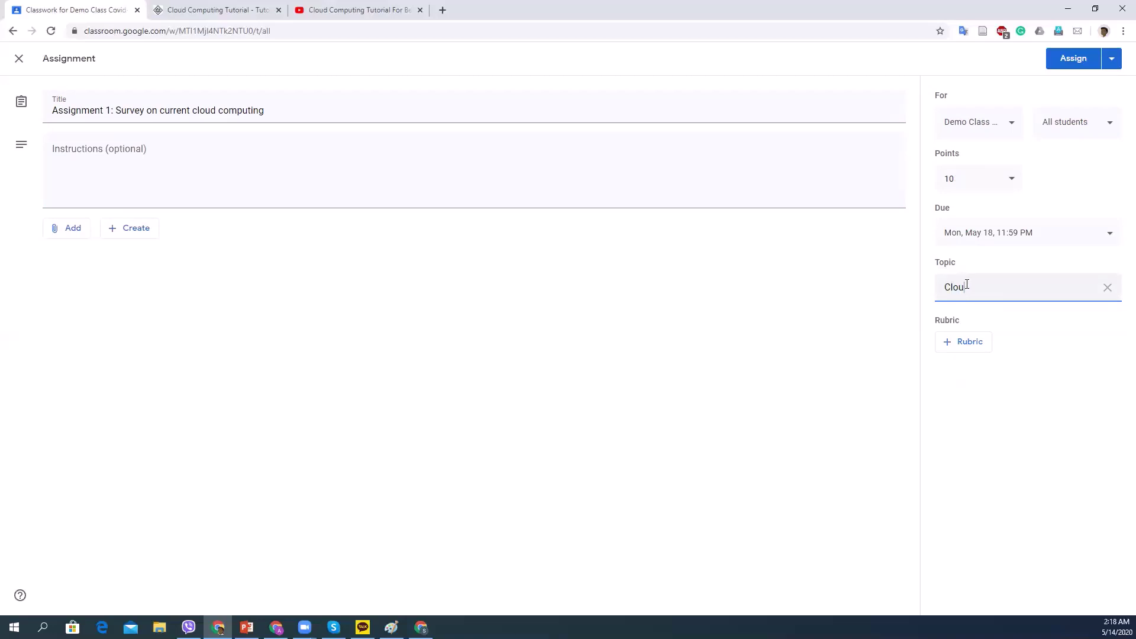
key(BackSpace)
key(BackSpace)
key(BackSpace)
key(BackSpace)
text(assignmrnt)
key(BackSpace)
key(BackSpace)
click(955, 375)
double_click(972, 322)
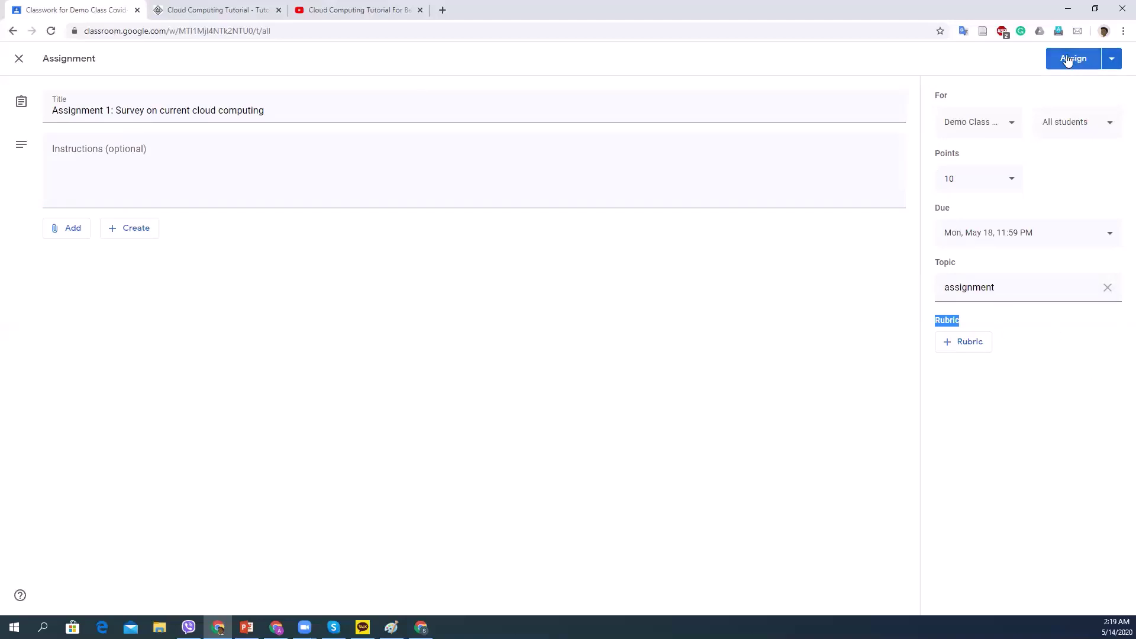
Review the Assign, Schedule and Save draft choices, then post Assignment 1 to the class.
click(1118, 60)
click(1118, 59)
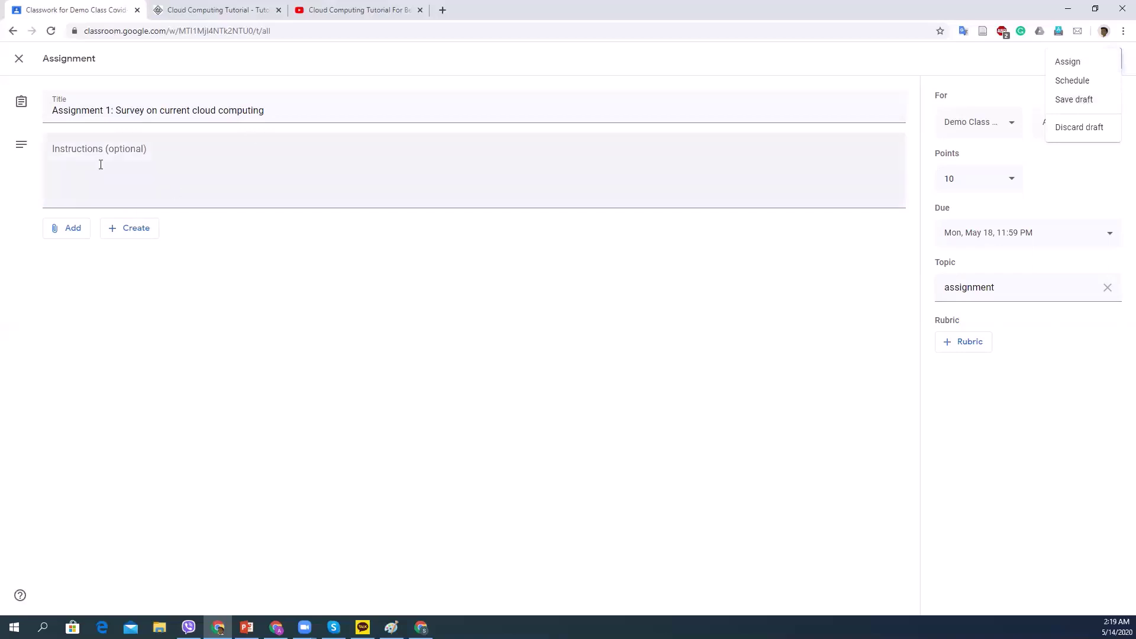
key(Escape)
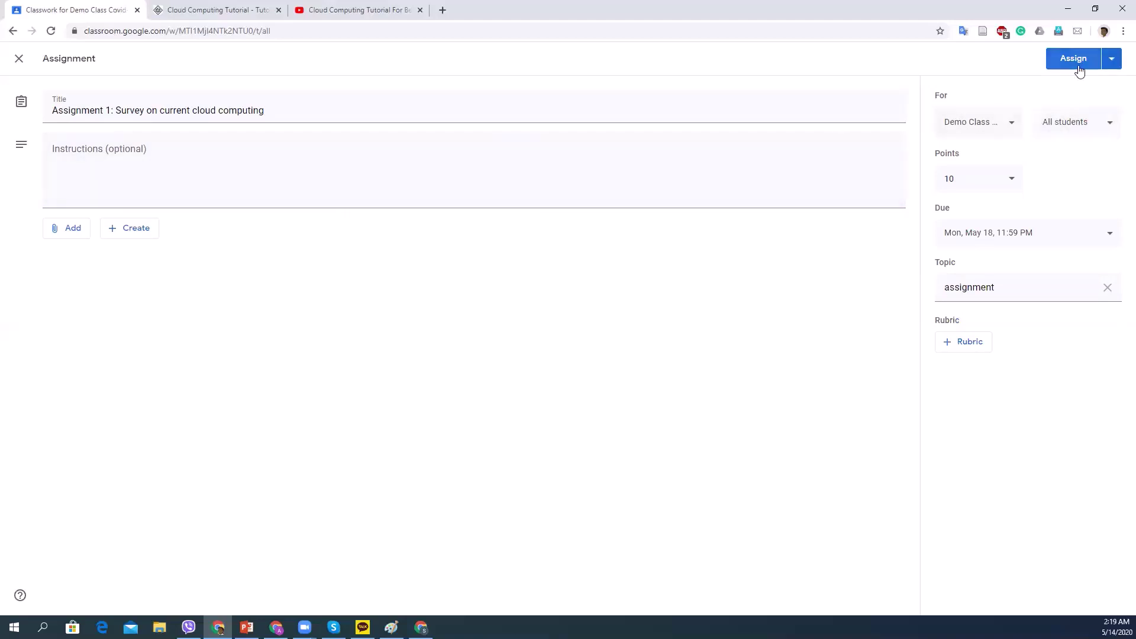
click(1112, 58)
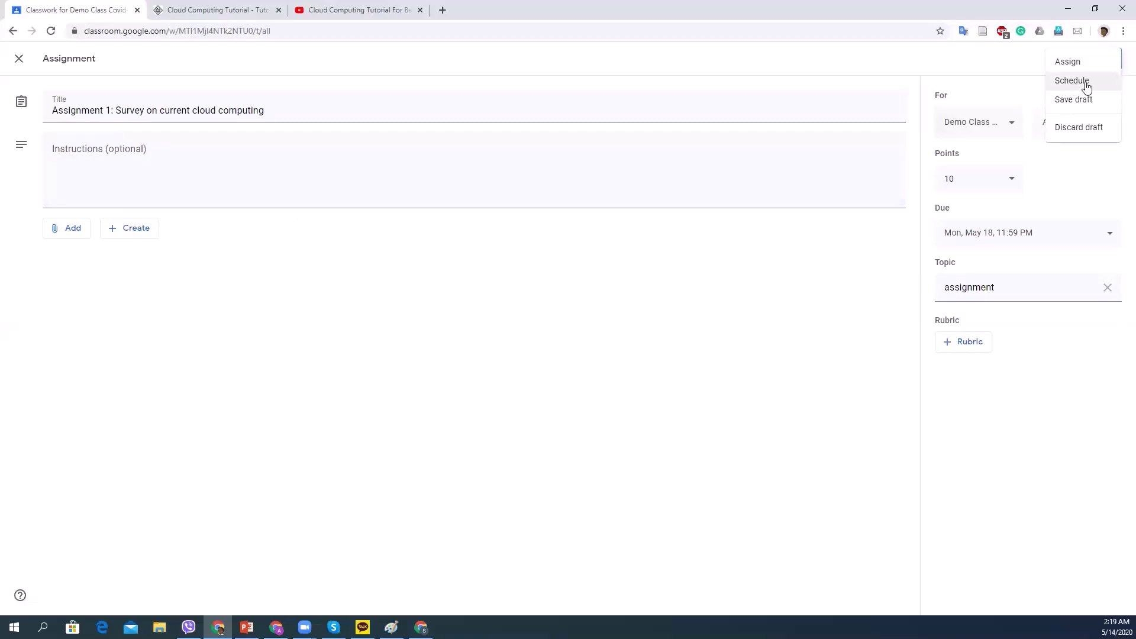
click(1016, 68)
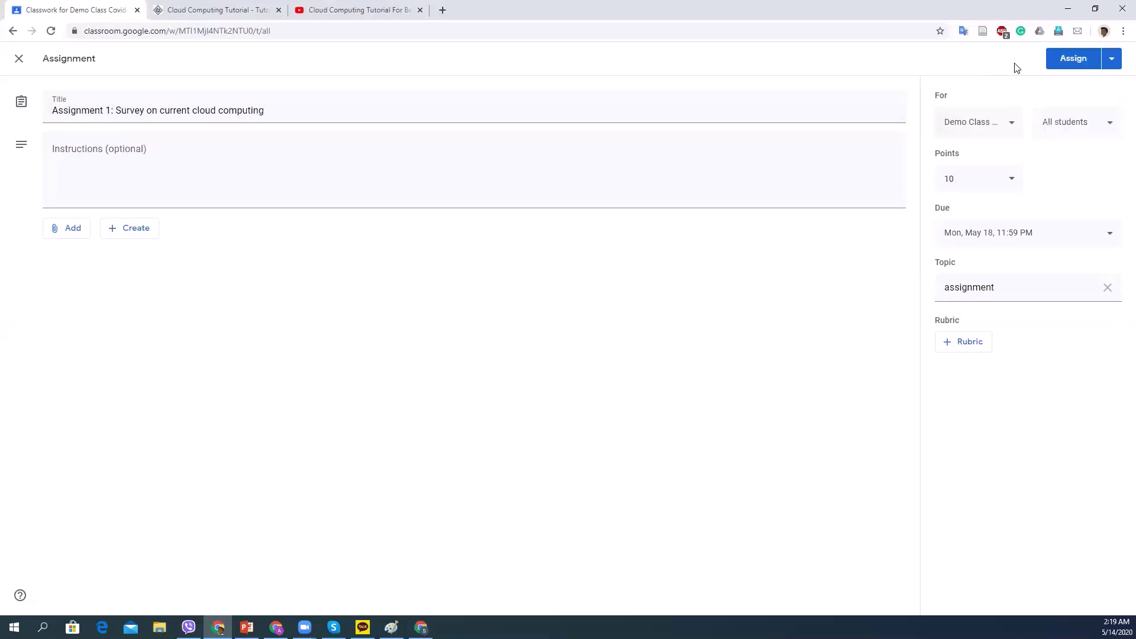
click(1074, 60)
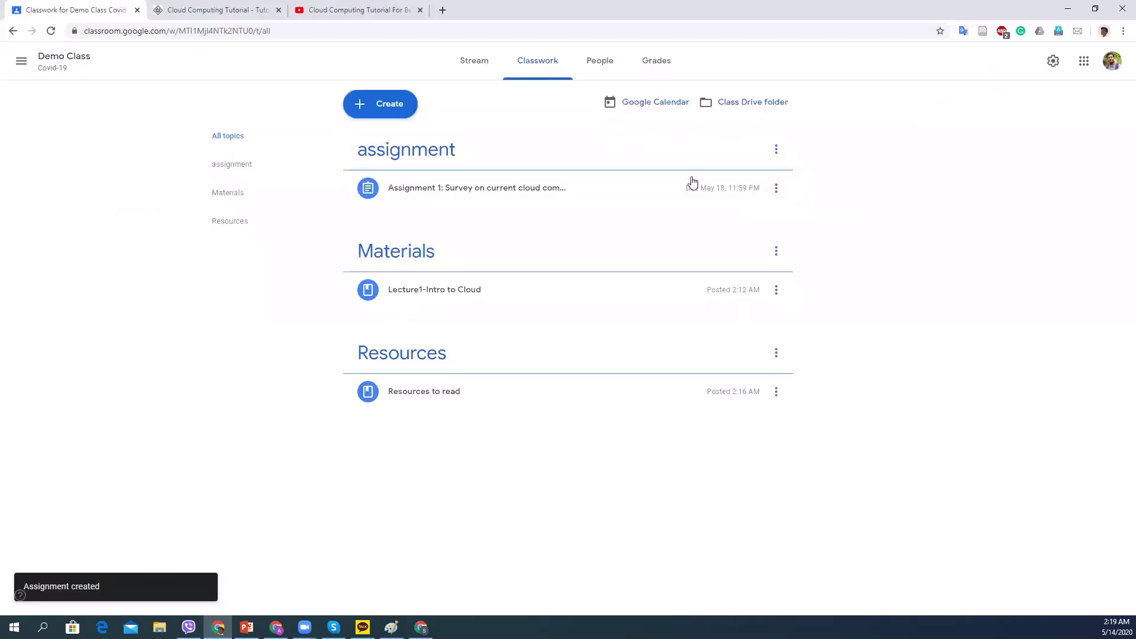
Reload the student's class page and show its Classwork tab full screen.
click(1095, 8)
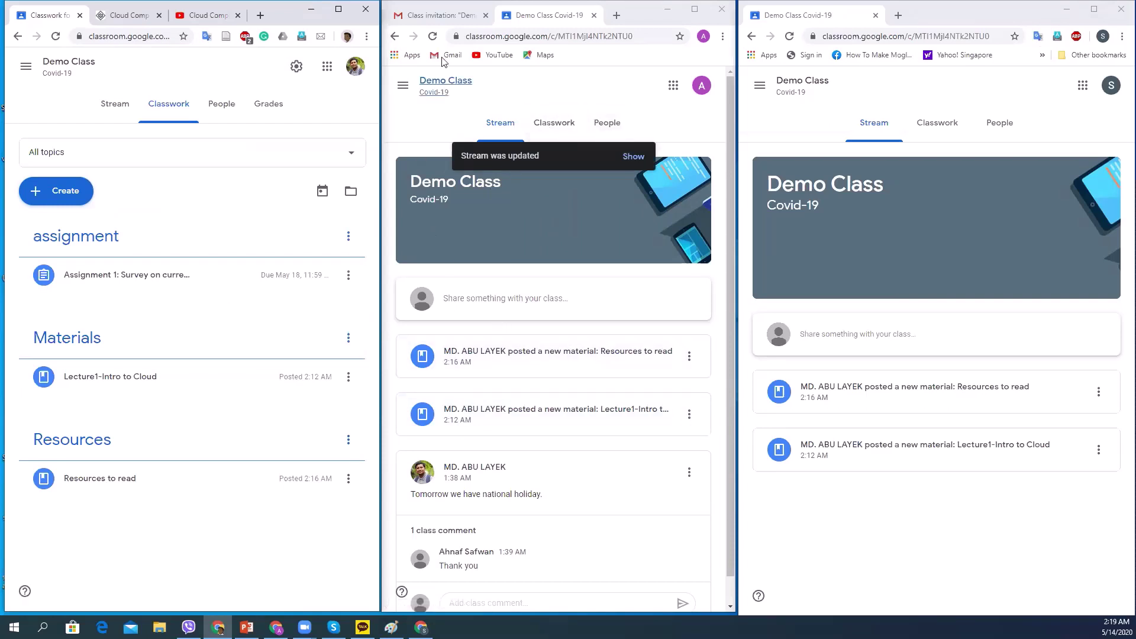
click(433, 38)
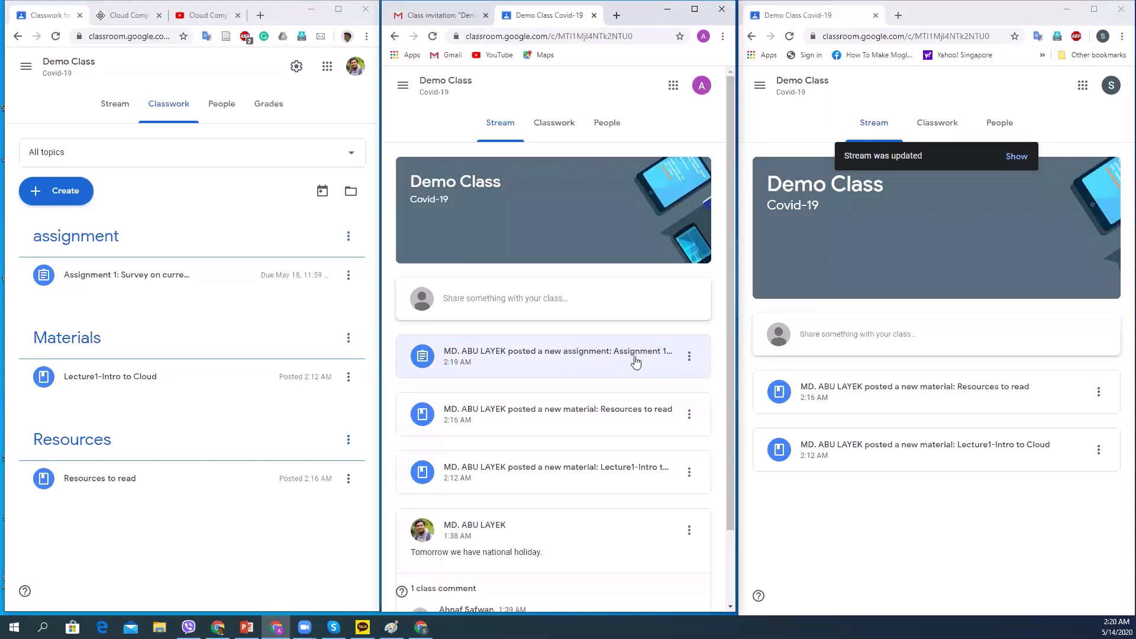
click(546, 129)
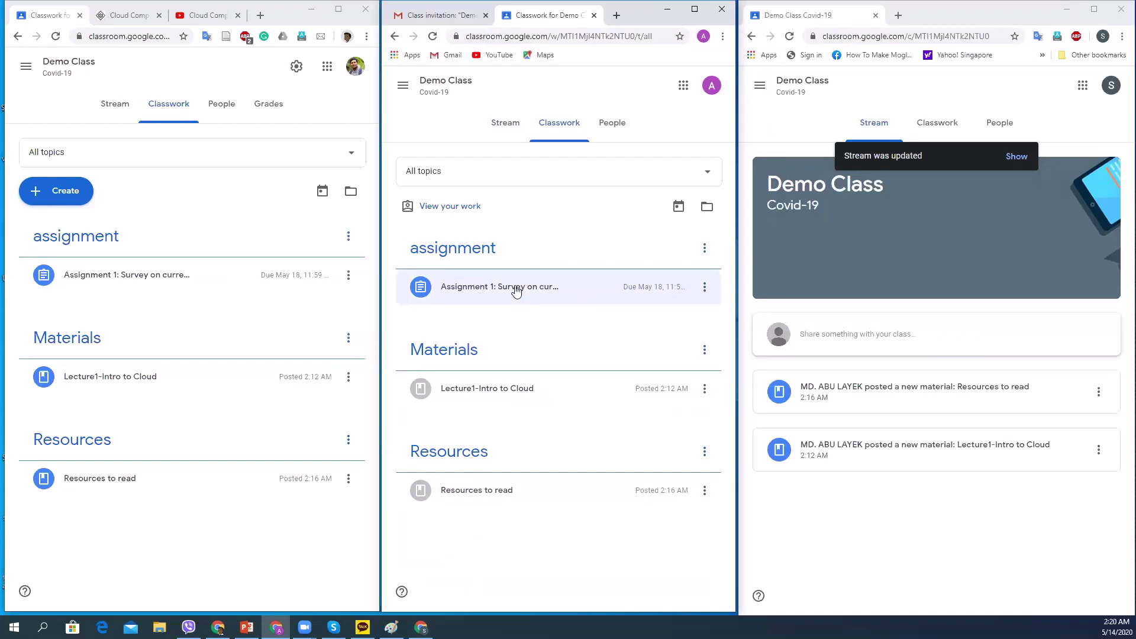
click(694, 9)
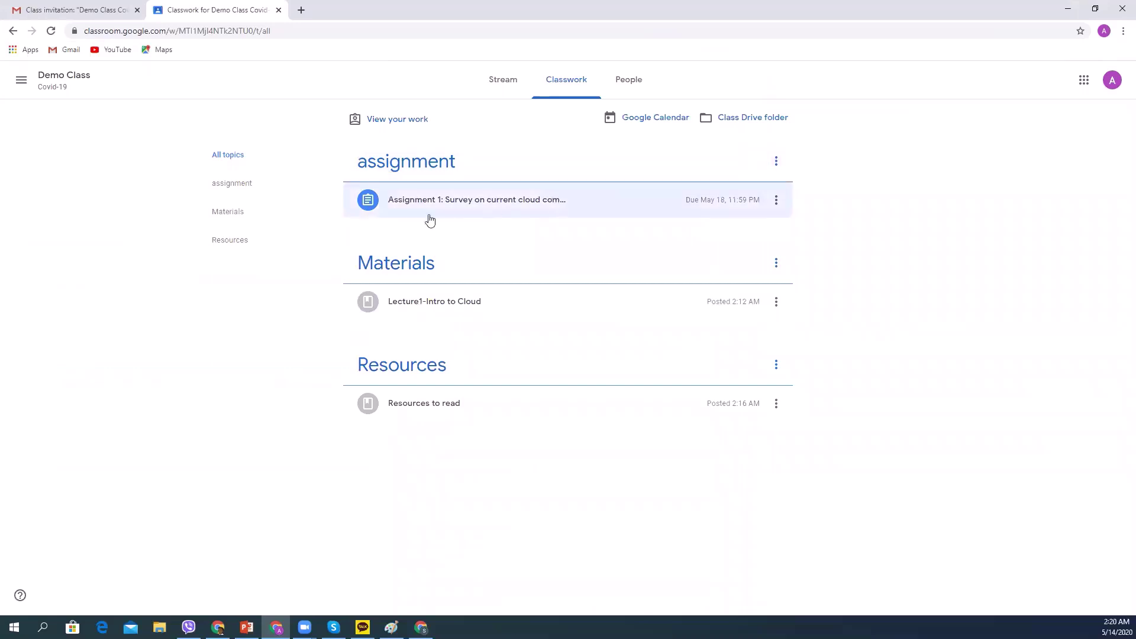
Expand Assignment 1 in the student's Classwork list and open its full page.
click(506, 199)
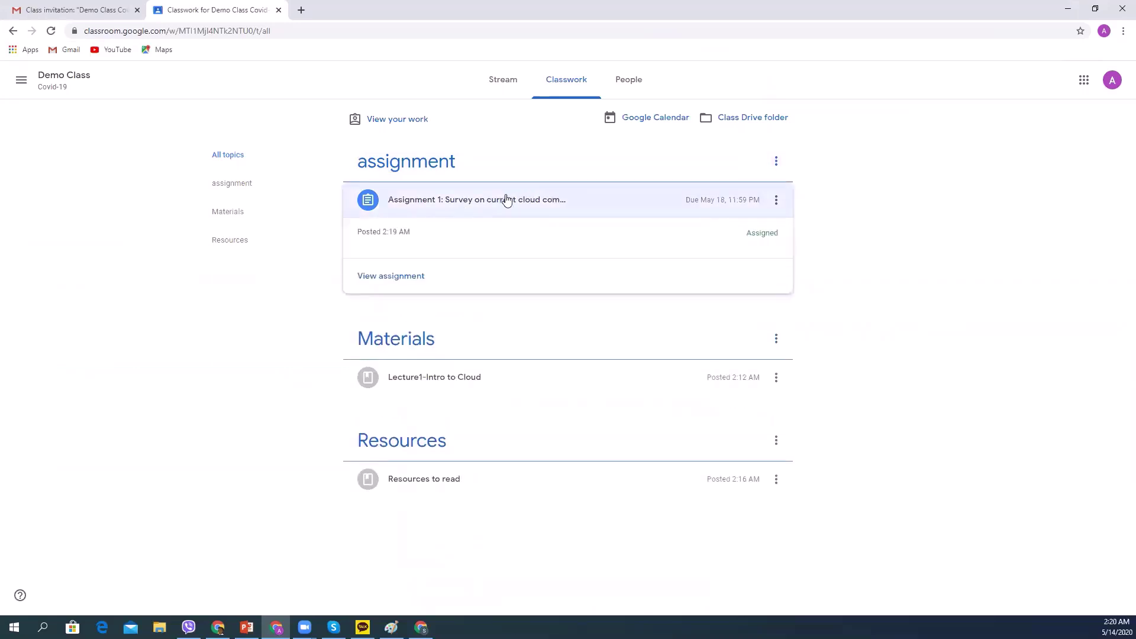
click(406, 279)
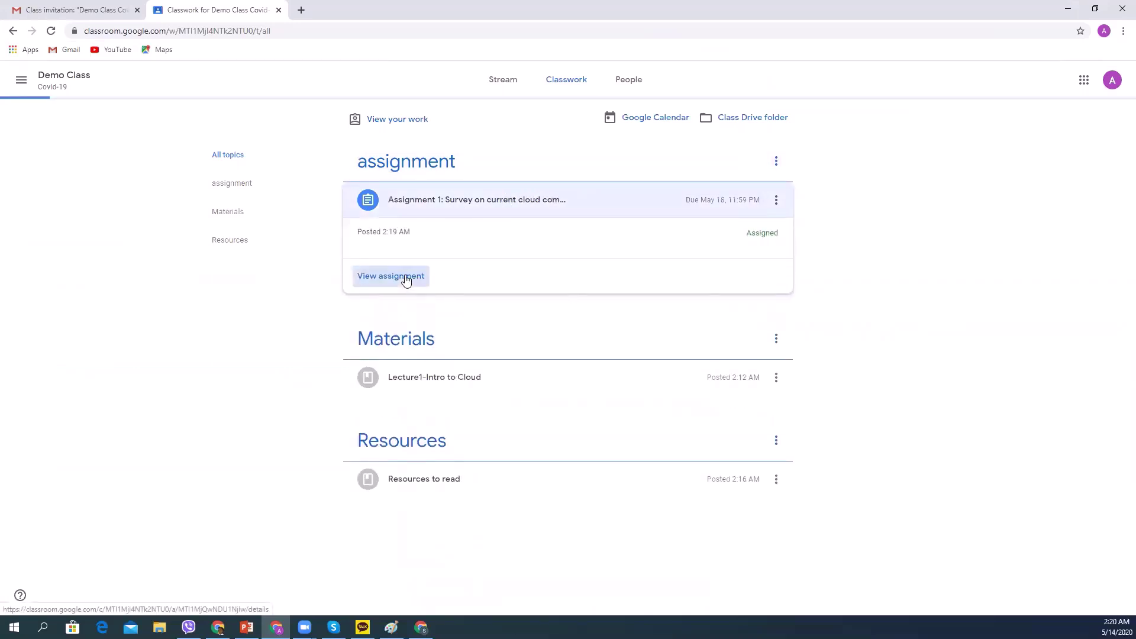
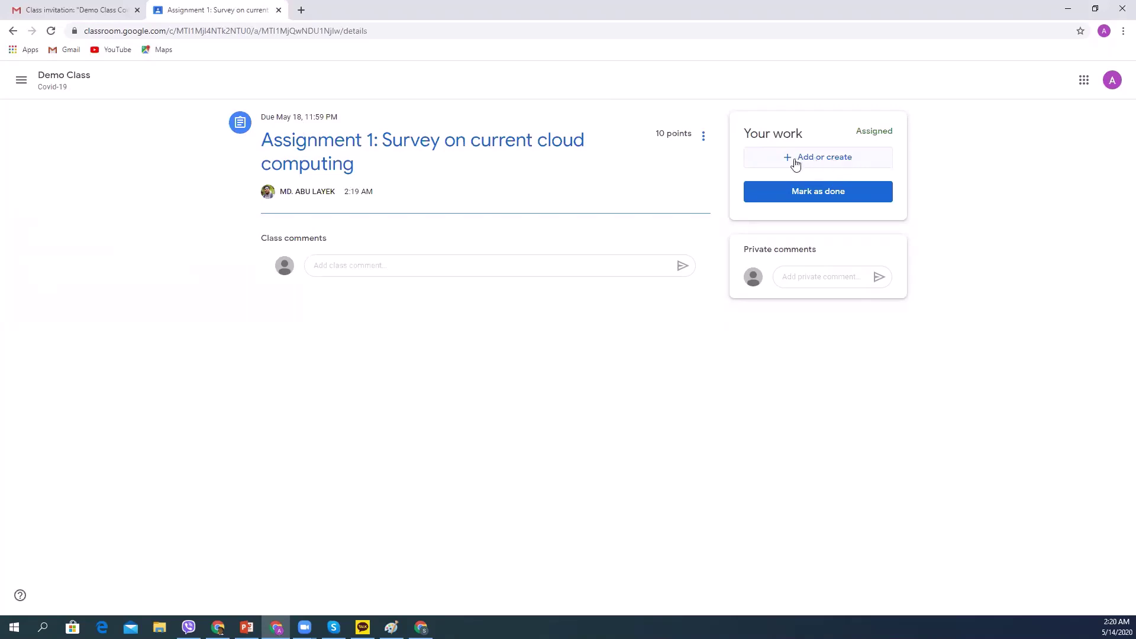
Create a new Google Doc from Add or create as the student's work for Assignment 1.
click(829, 159)
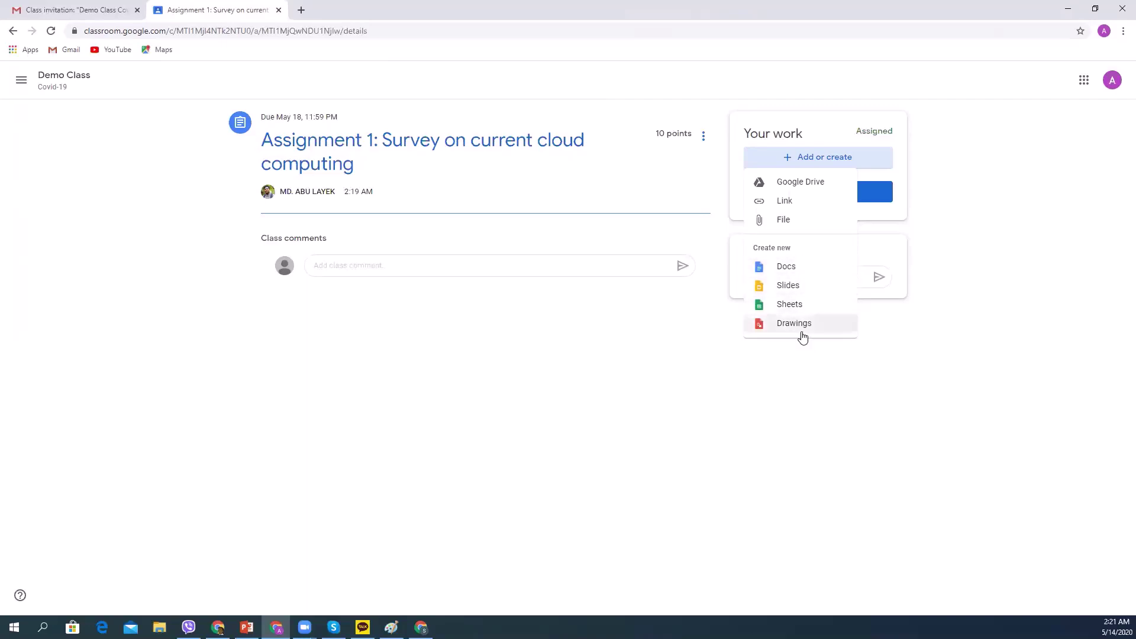
click(793, 266)
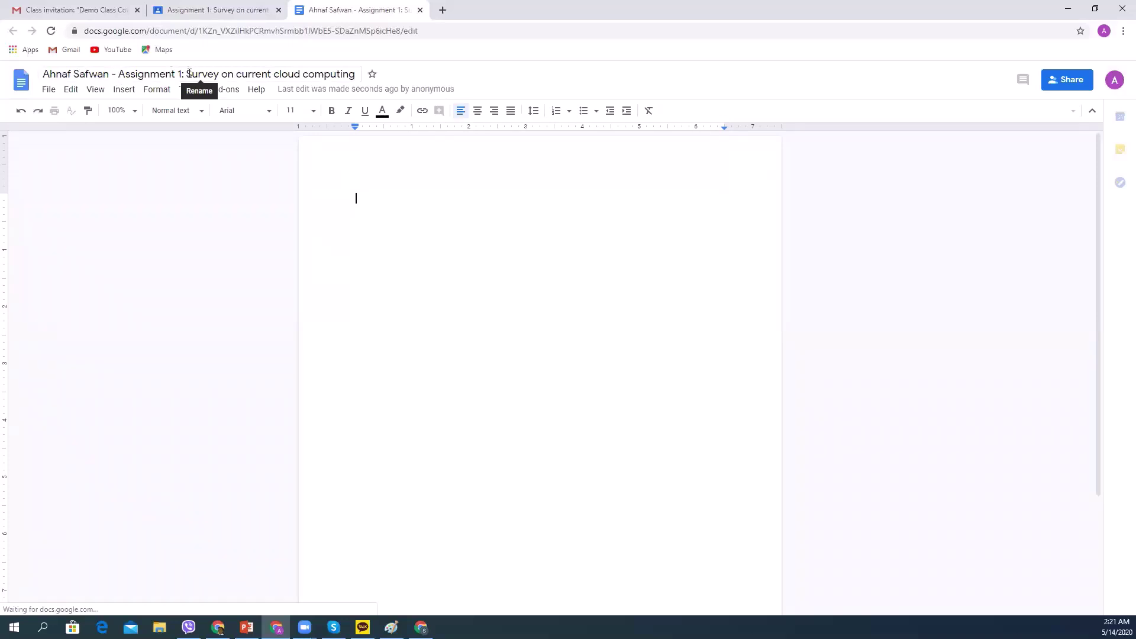
Type 'Cloud computing' into the new doc's body and close it so it attaches to Assignment 1.
drag(187, 74, 117, 74)
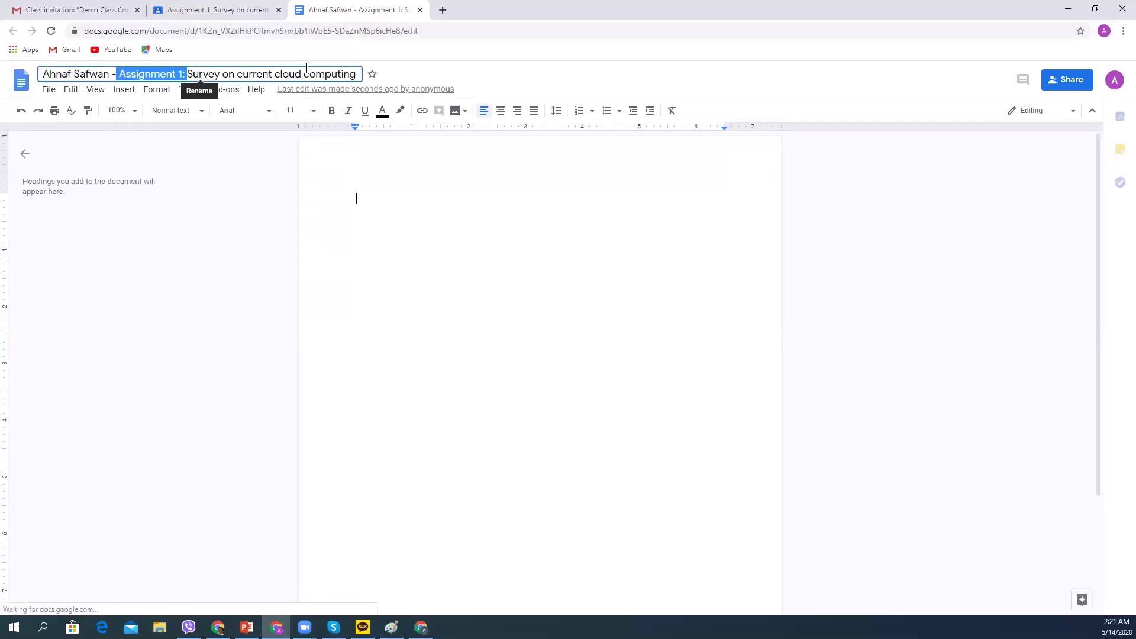
click(408, 200)
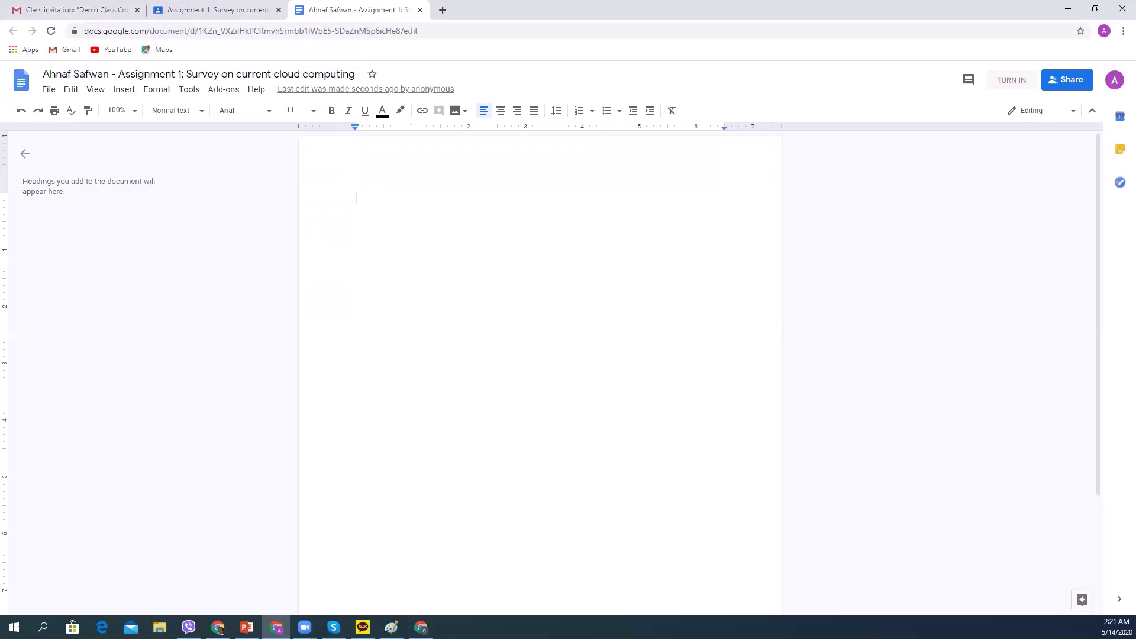
text(Cloud computing)
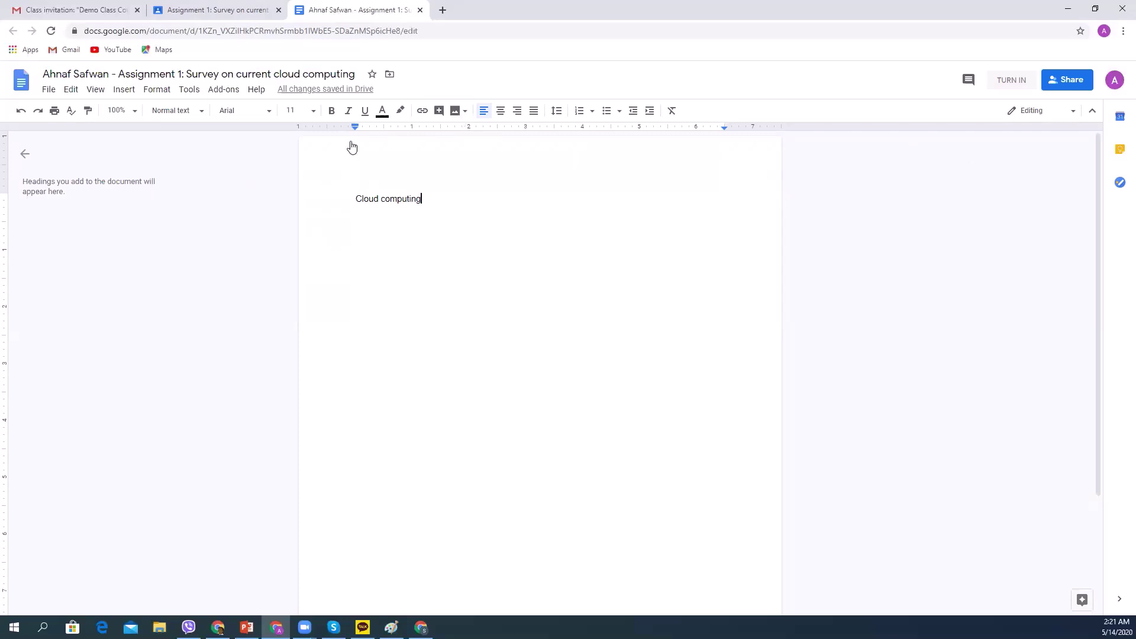
click(420, 11)
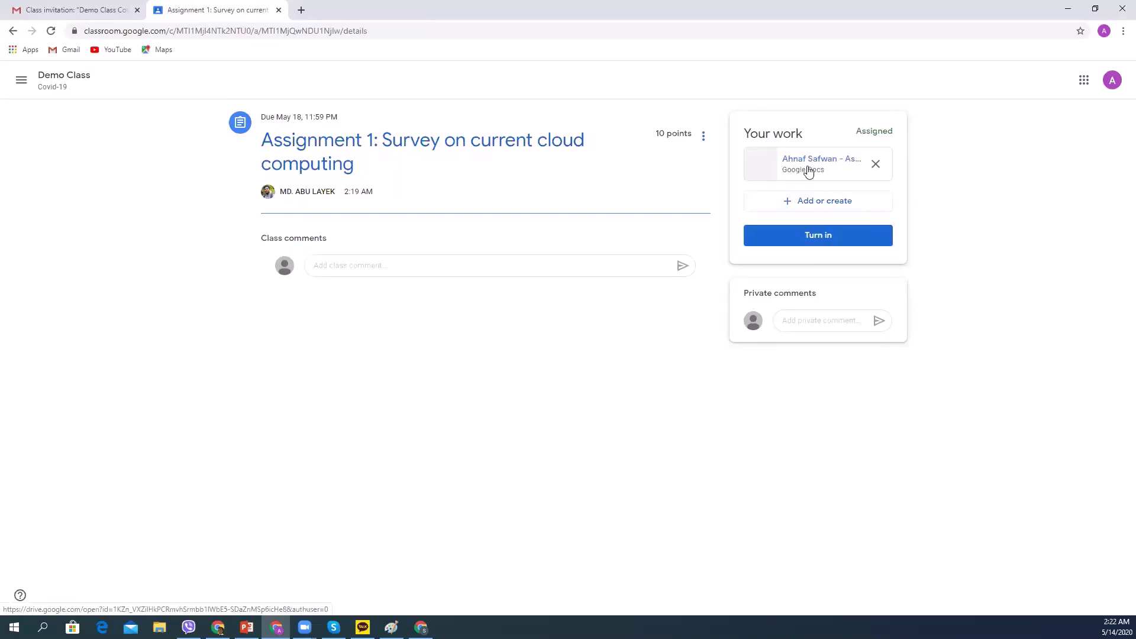
As teacher, view Assignment 1's student work (0 turned in, 2 assigned) and preview the attached doc.
click(1095, 8)
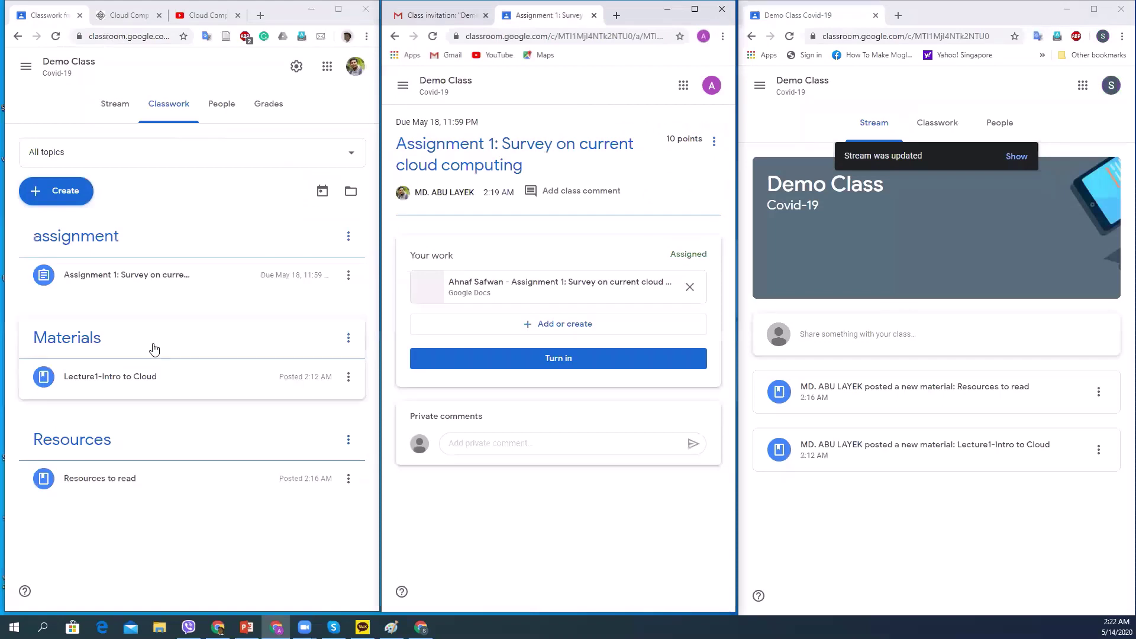
click(338, 12)
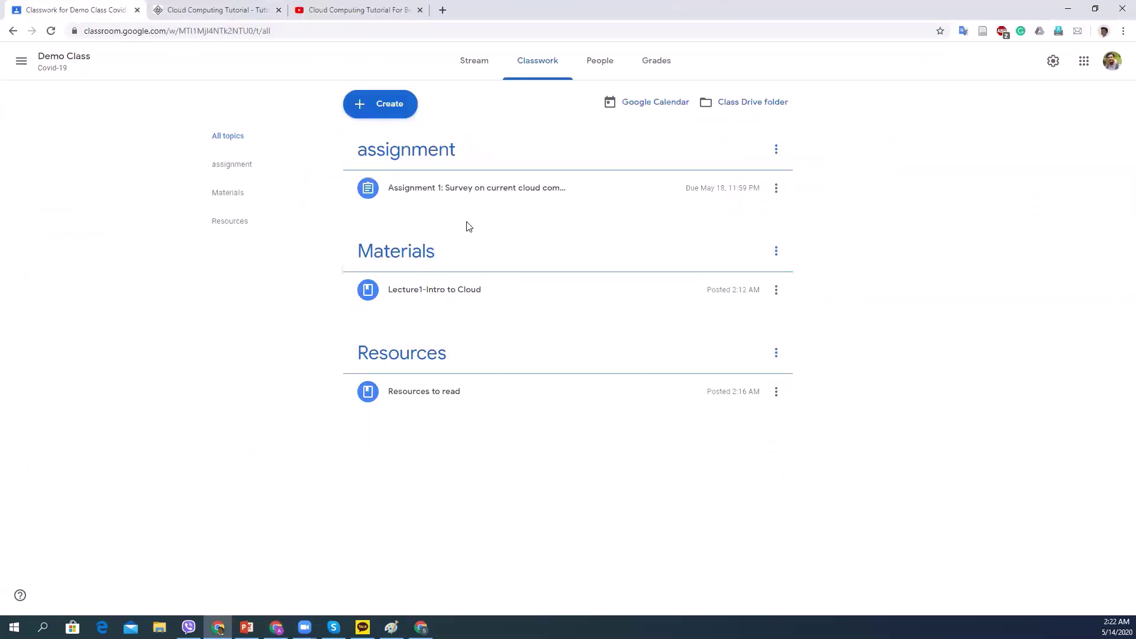
click(502, 195)
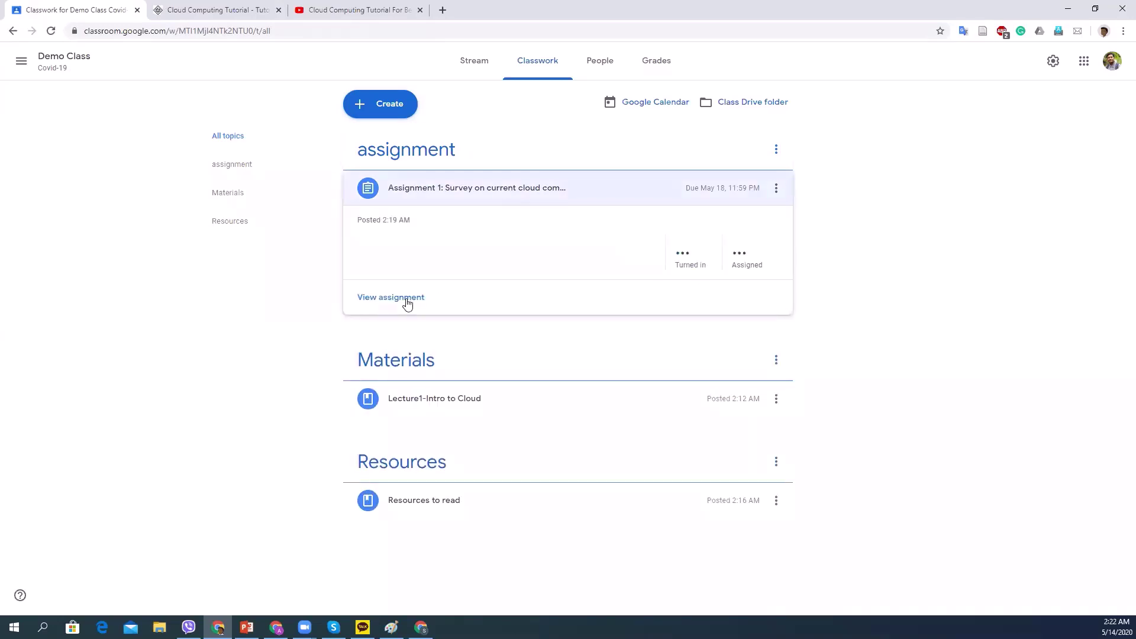
click(406, 299)
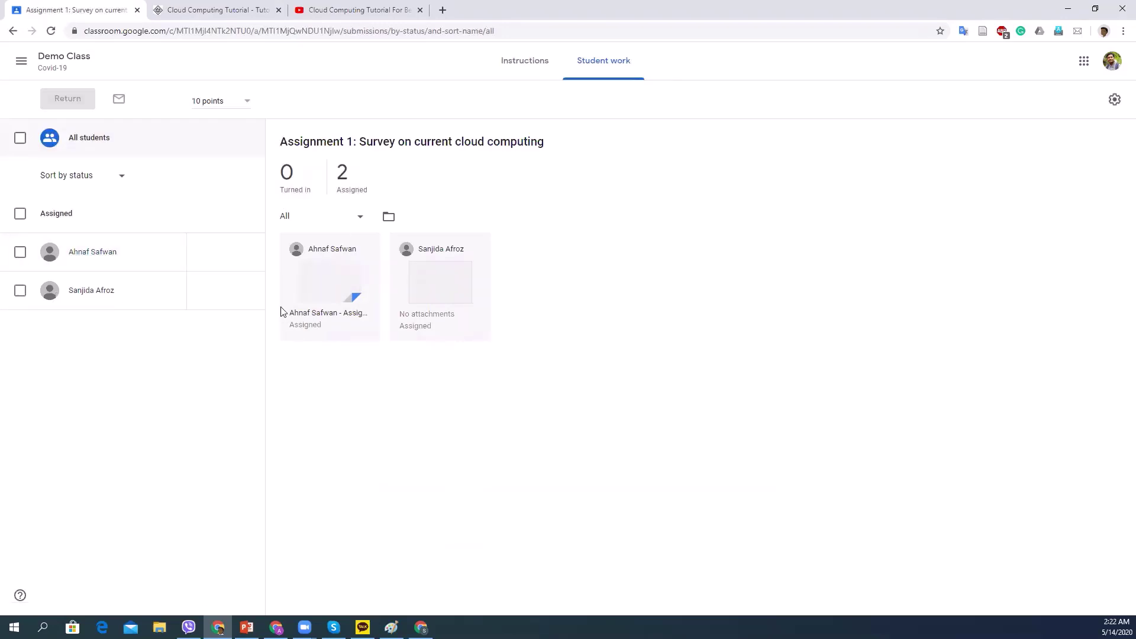
click(320, 283)
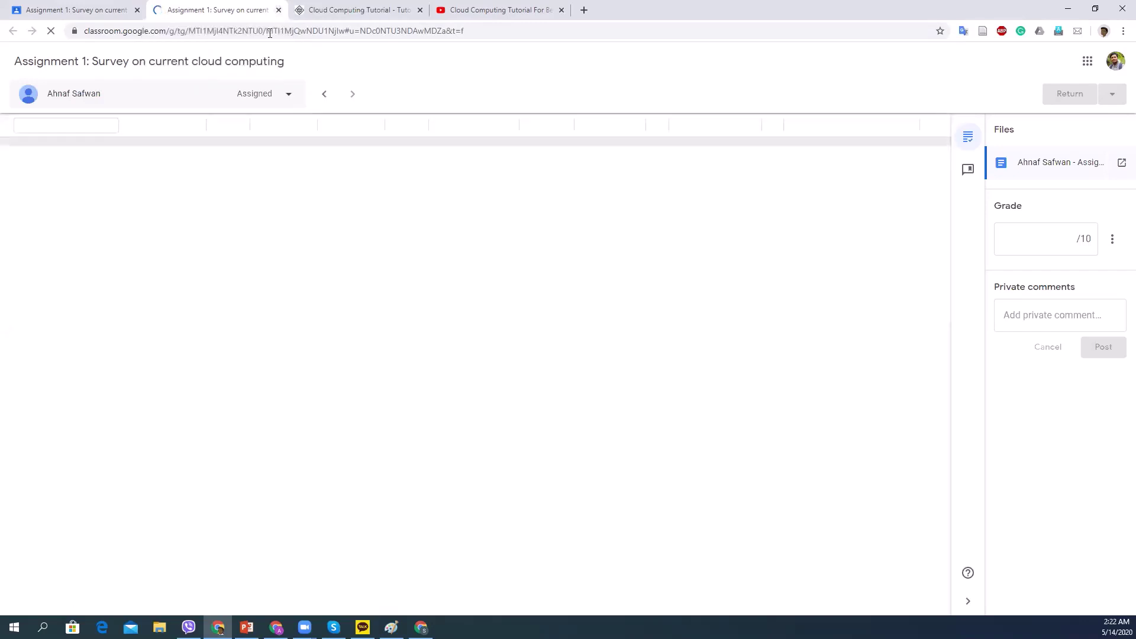
click(279, 10)
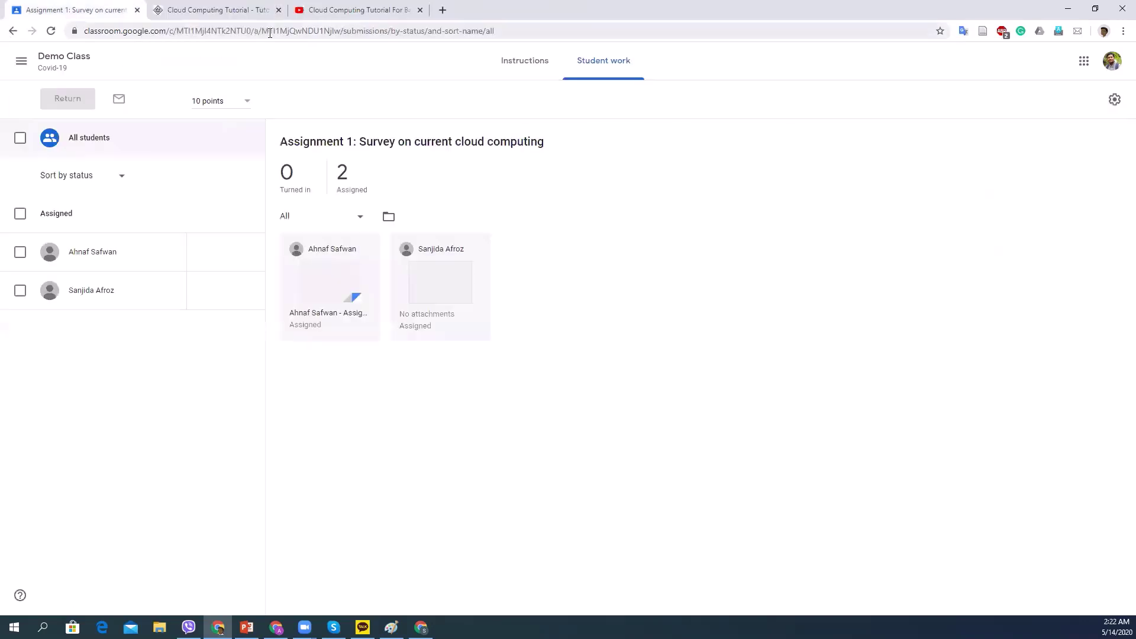
click(1096, 8)
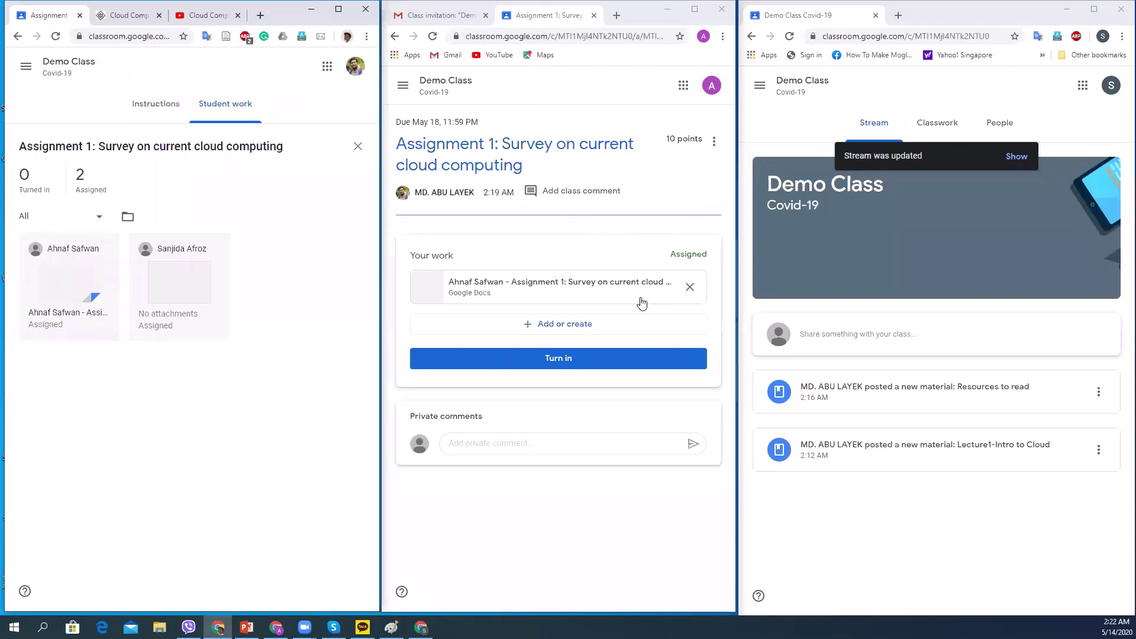
Turn in the student's Assignment 1 with the attached doc.
click(694, 10)
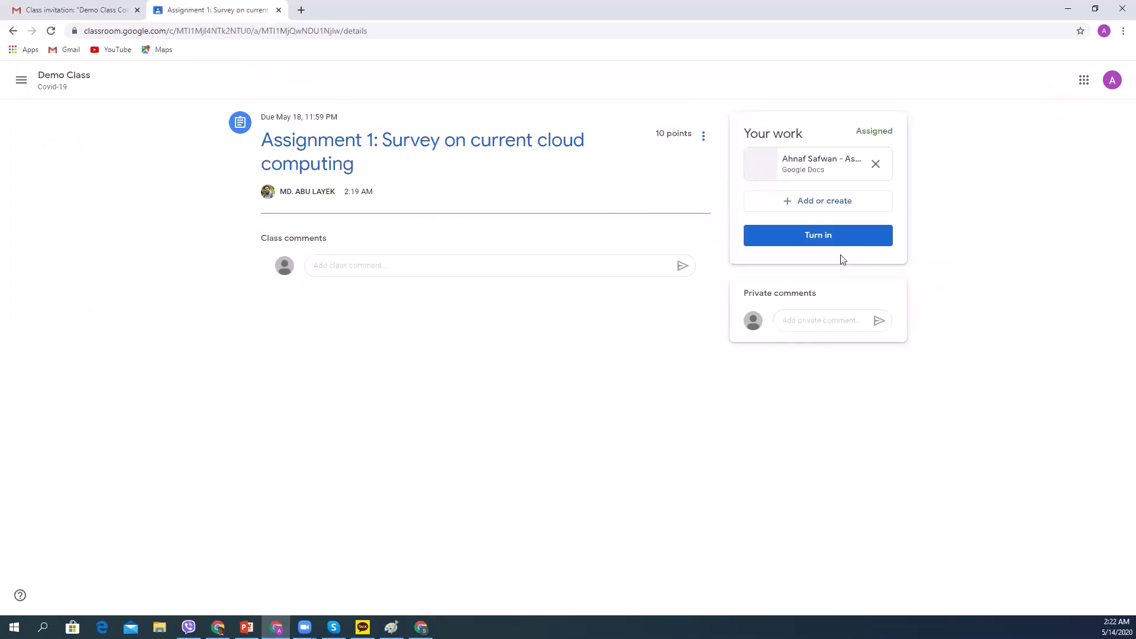
click(820, 236)
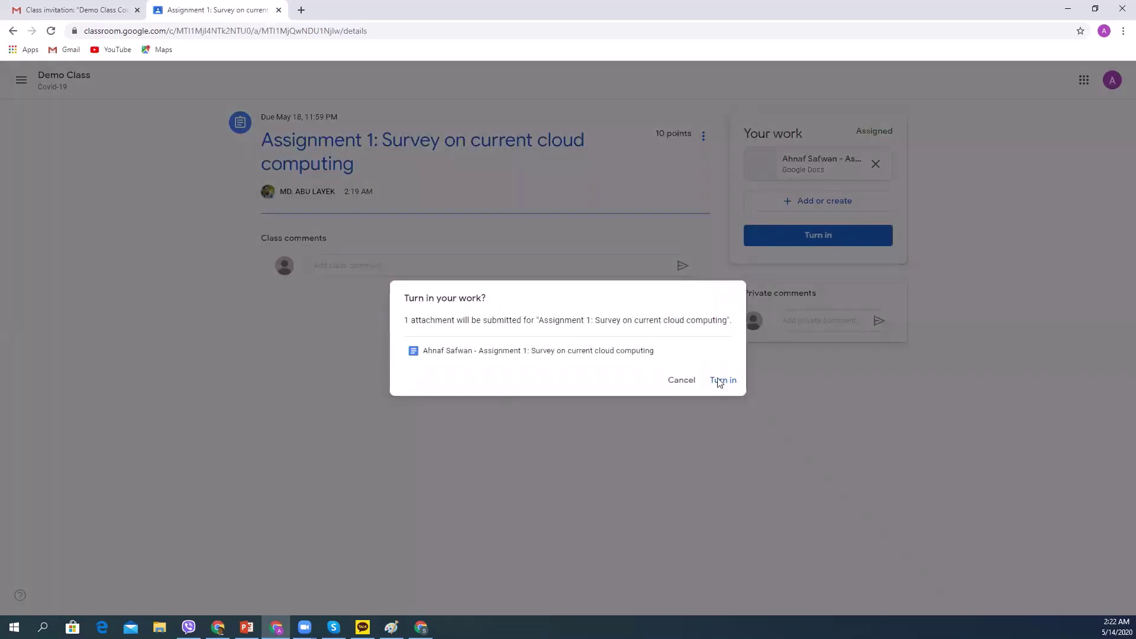
click(721, 380)
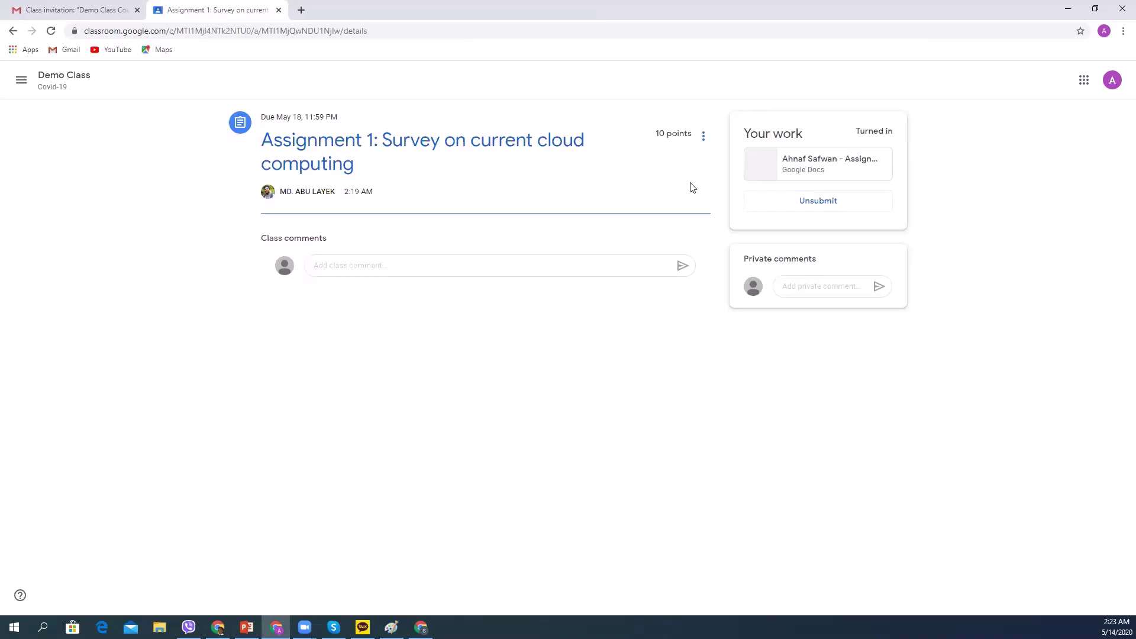
Unsubmit the work, then turn it in again so it shows Turned in.
click(829, 206)
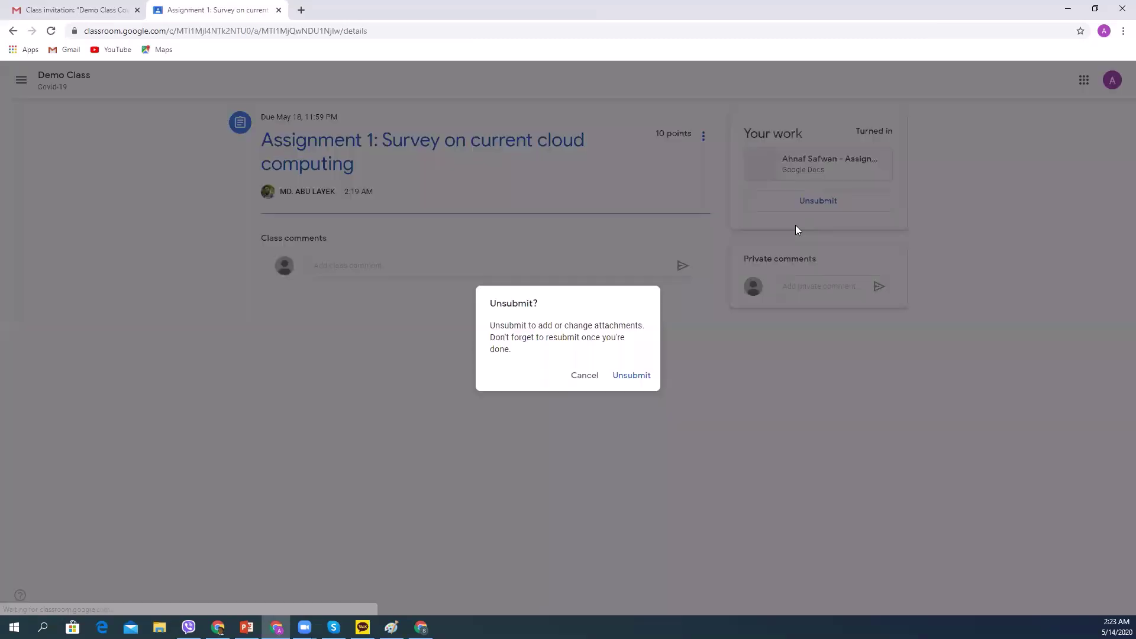
click(631, 377)
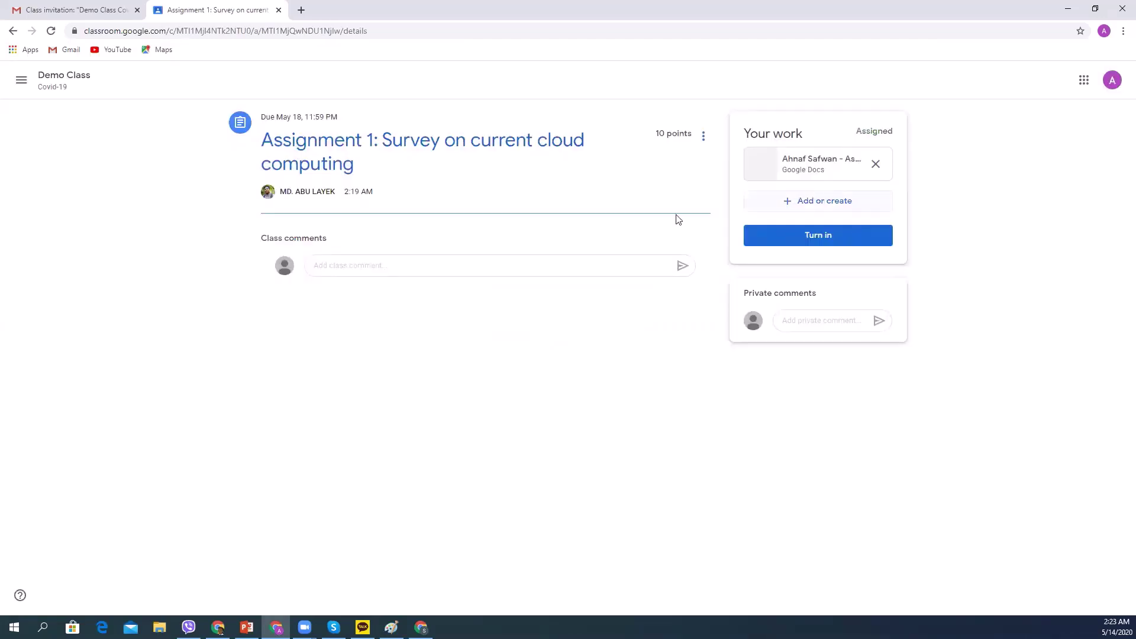
key(Return)
key(Up)
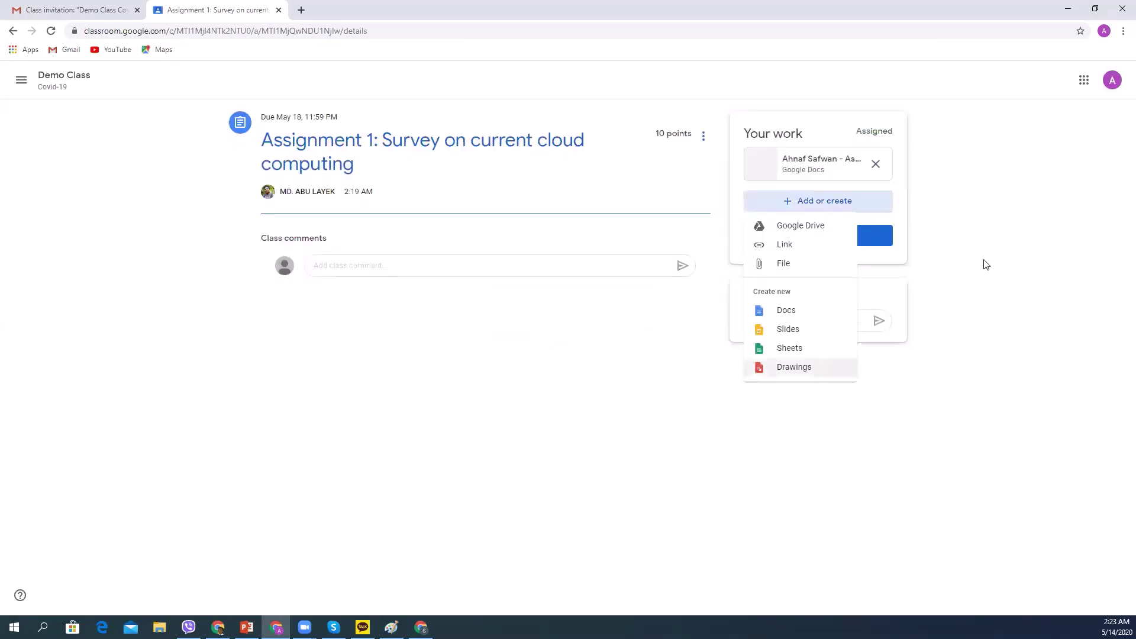
click(933, 281)
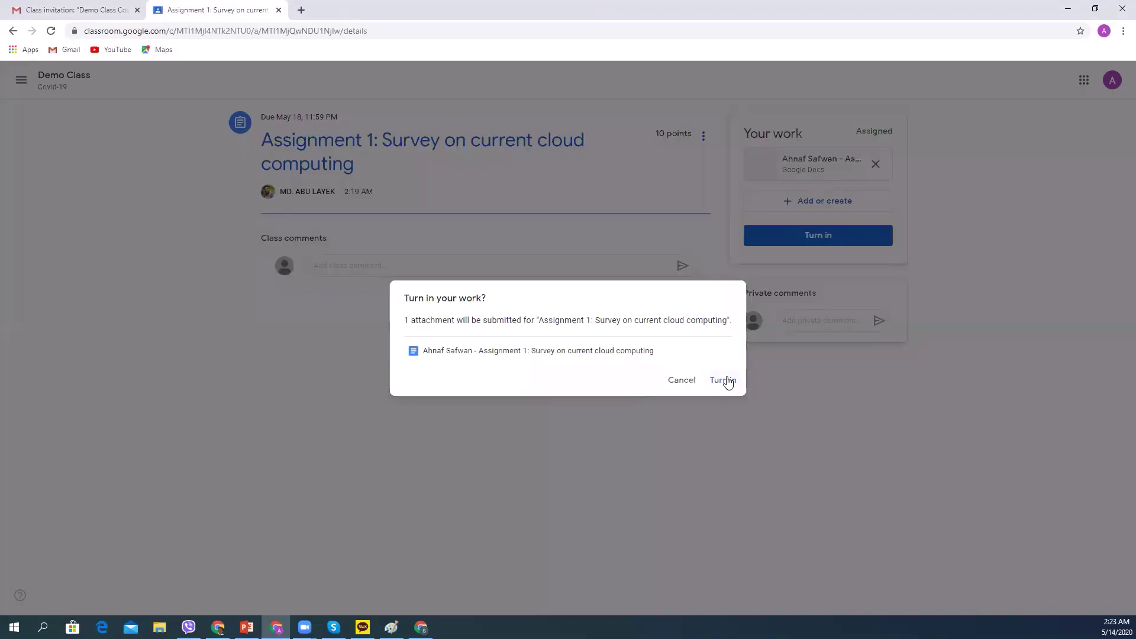
click(724, 381)
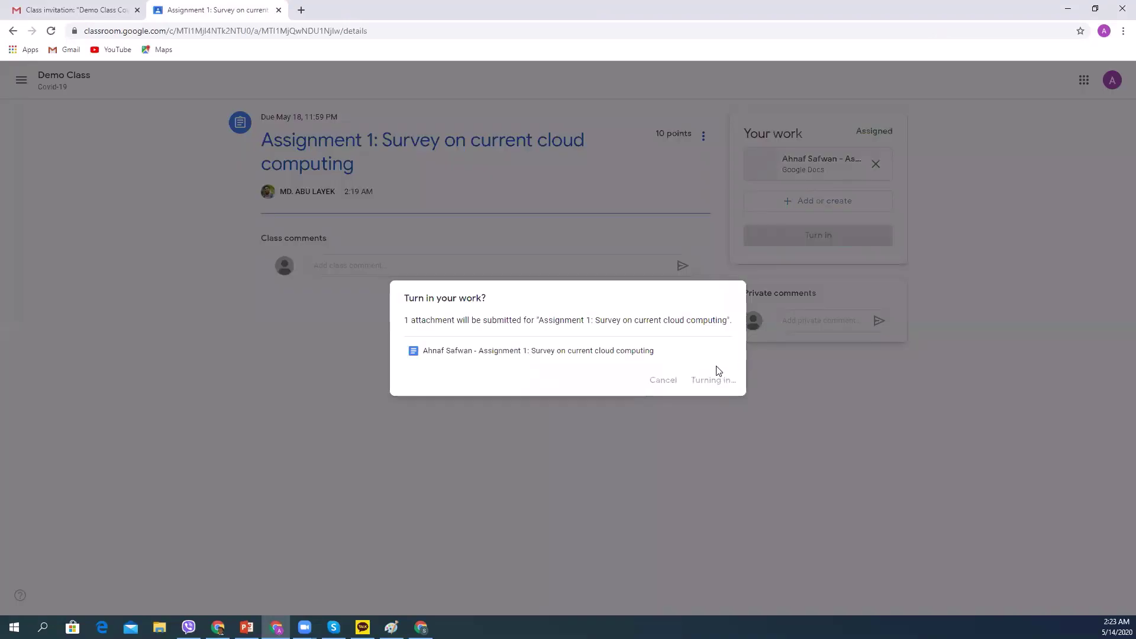
click(1096, 10)
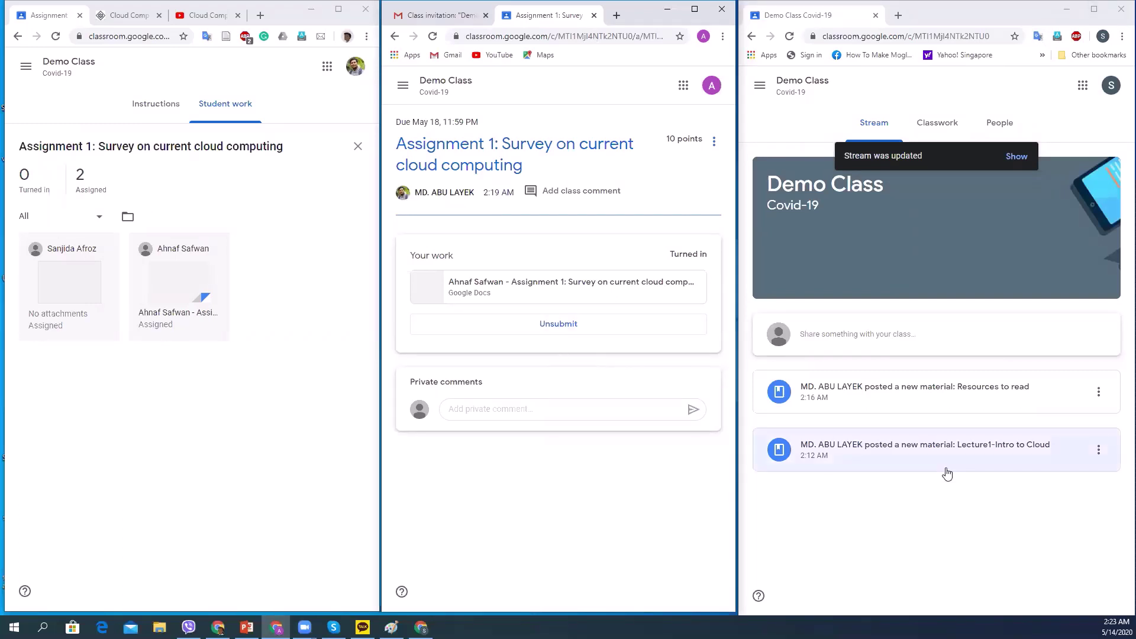
As teacher, open Demo Class's gradebook showing Assignment 1 scored out of 10.
click(338, 9)
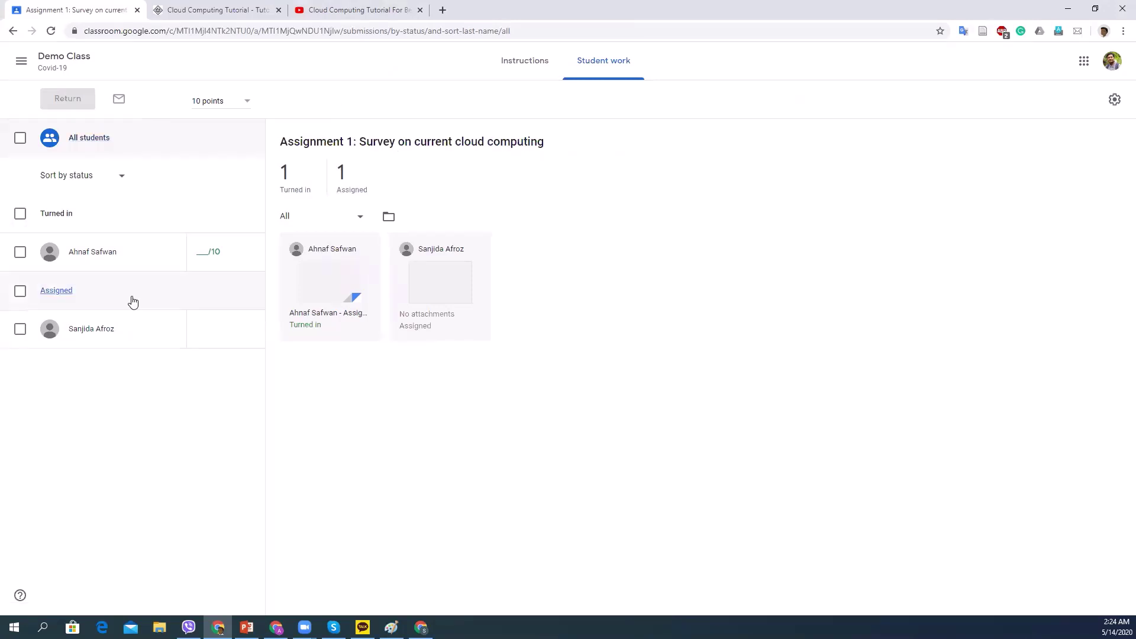
click(81, 59)
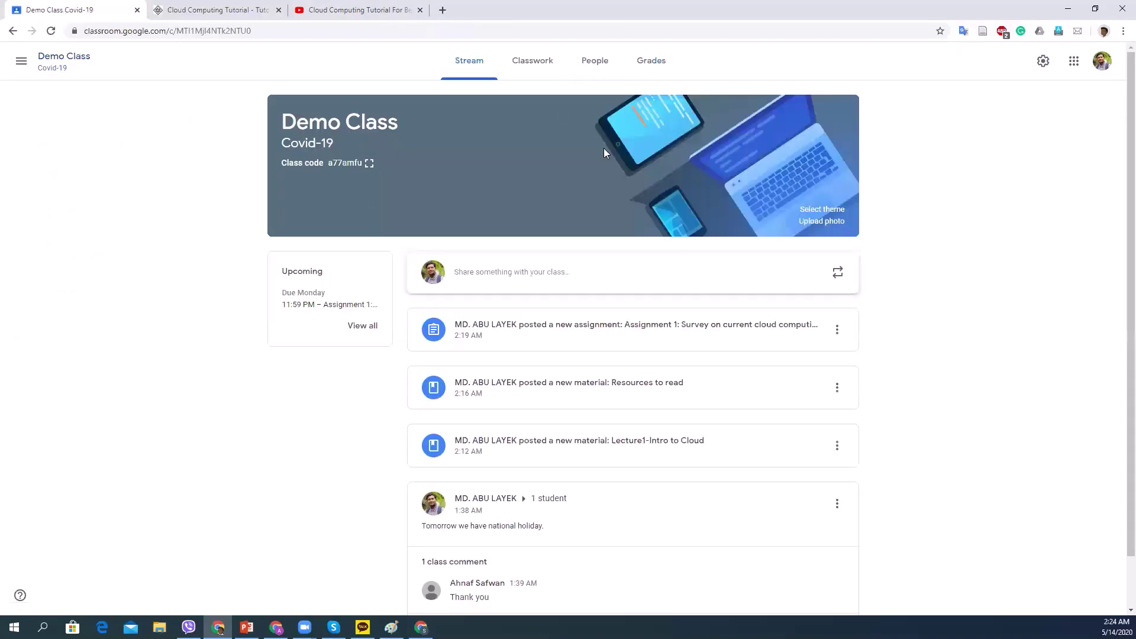
click(664, 64)
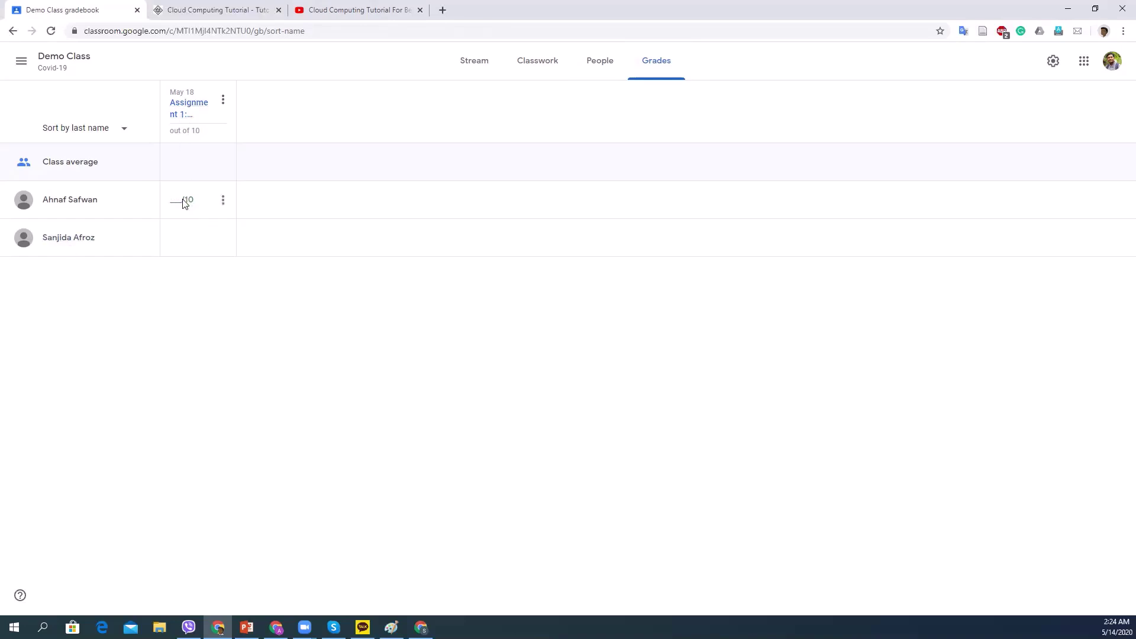
Enter a grade of 8 for the first student's Assignment 1.
click(177, 201)
text(8)
key(Return)
click(239, 305)
Return the 8/10 graded Assignment 1 to the first student.
click(223, 202)
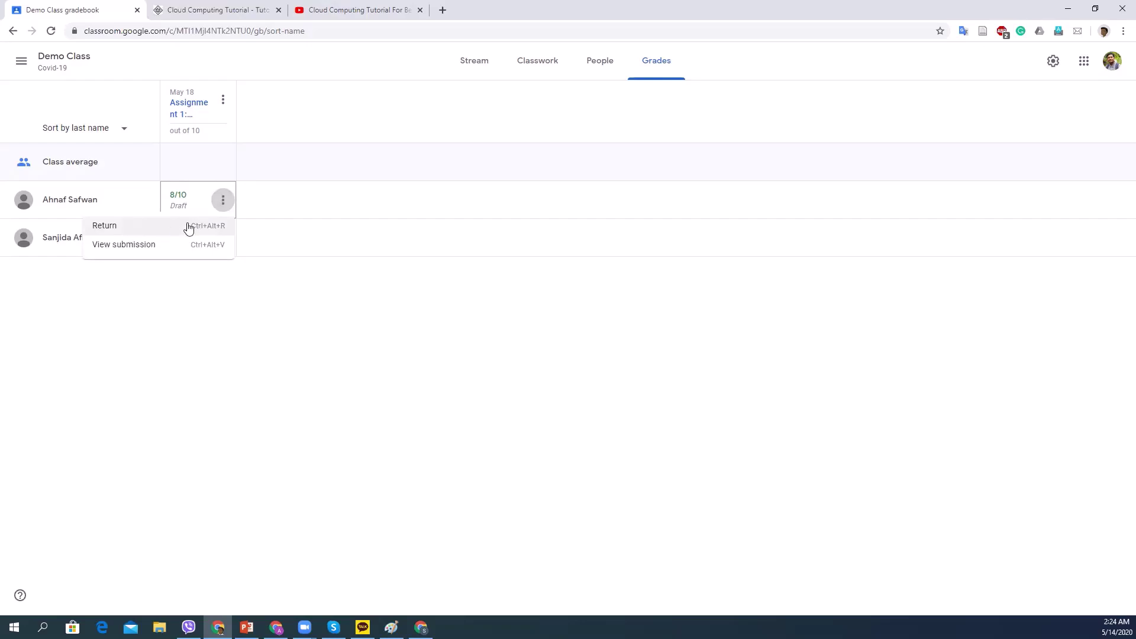
click(153, 228)
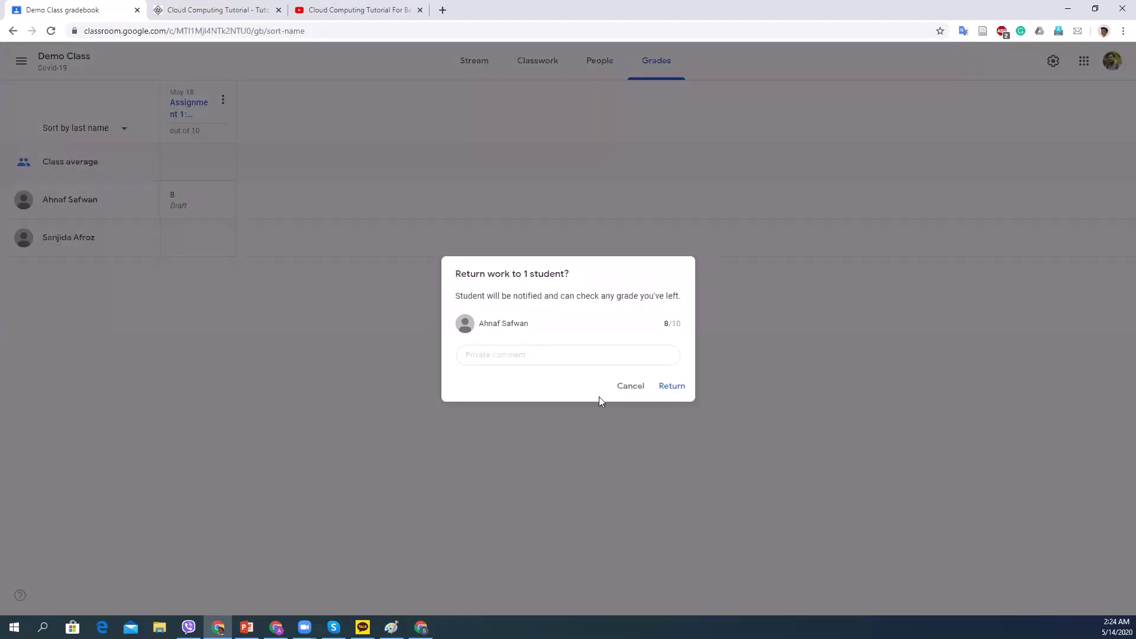
click(502, 354)
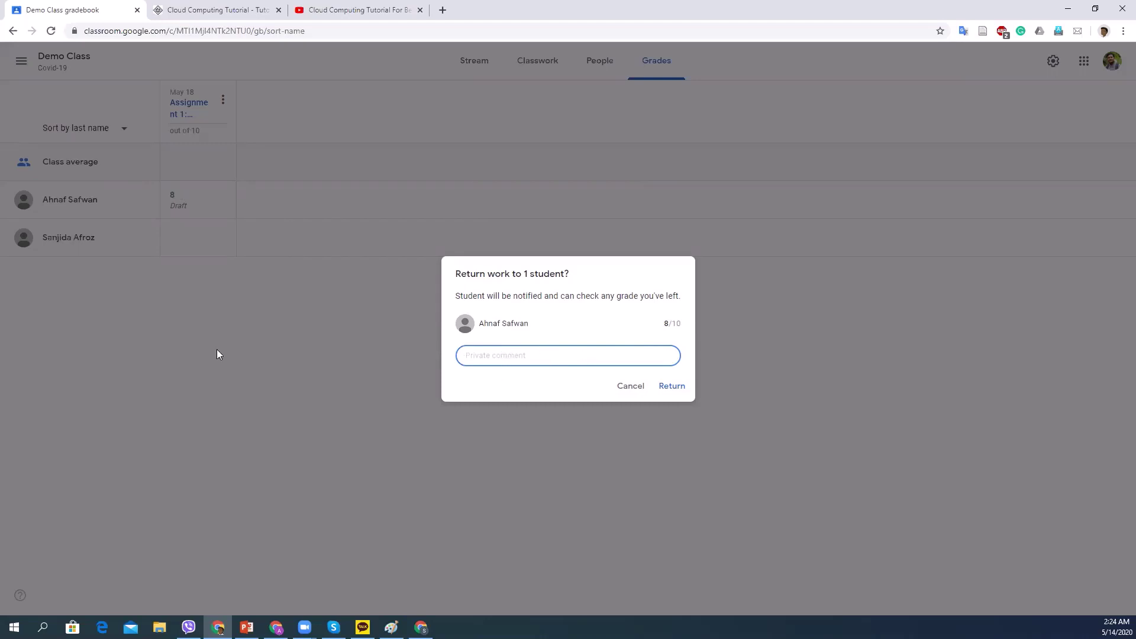
click(675, 386)
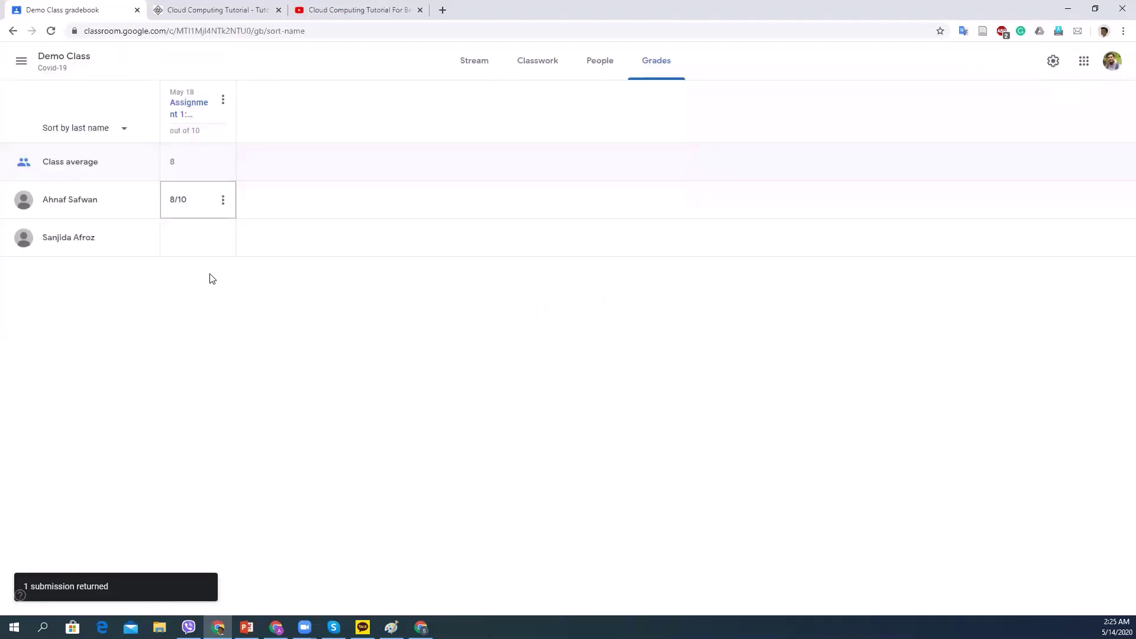
Grade the second student 0/10 on Assignment 1 and return it, making the average 4.
click(180, 238)
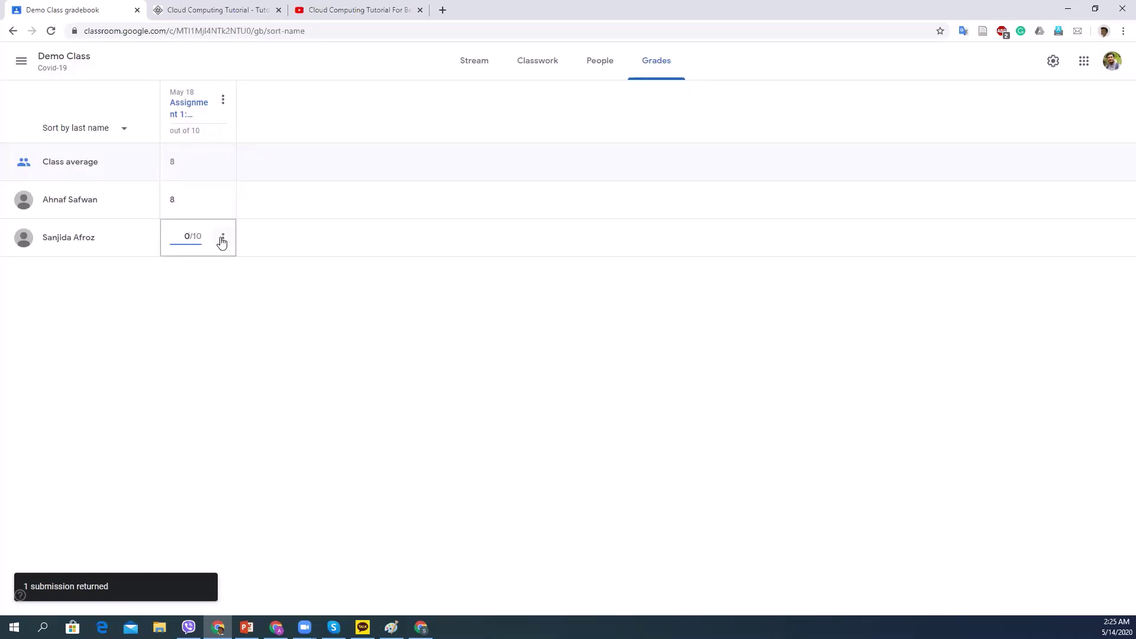
key(Return)
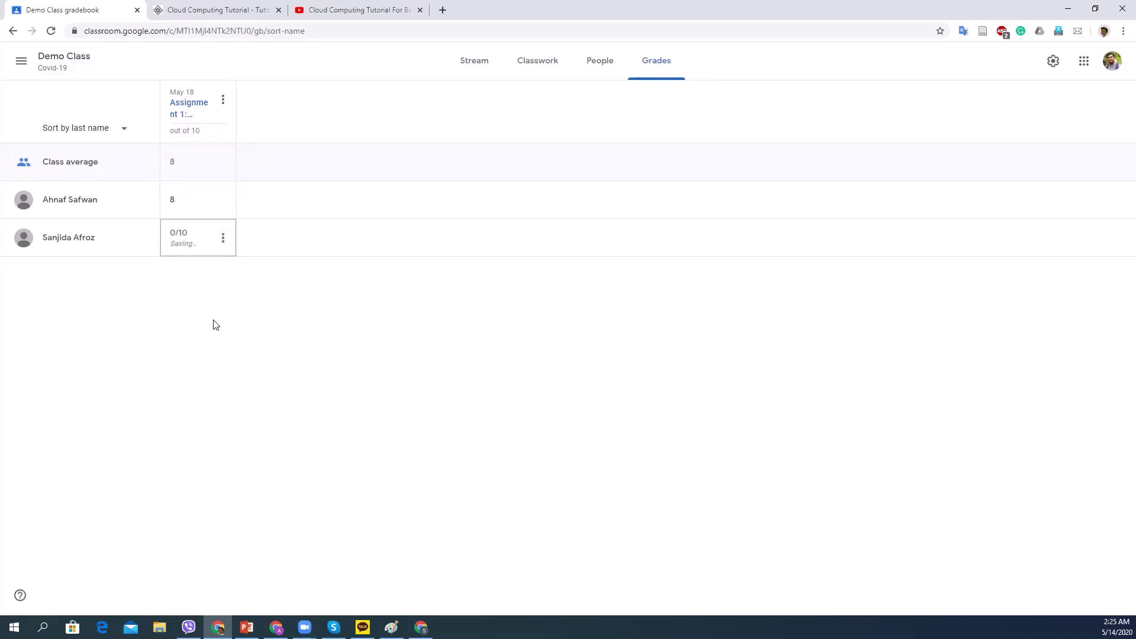
click(222, 238)
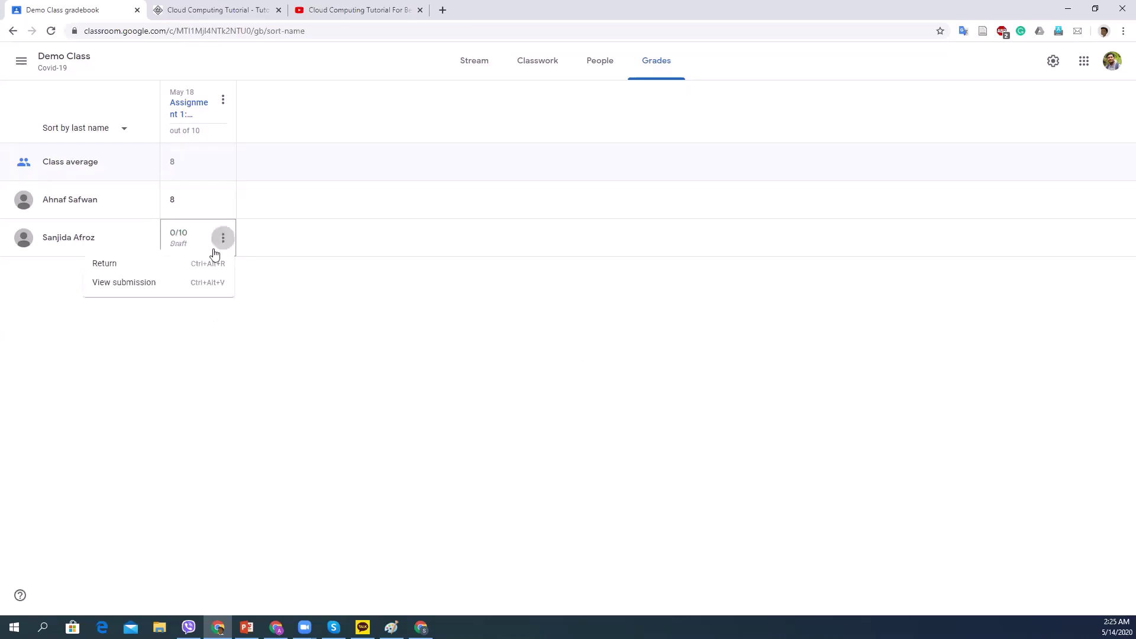
click(179, 264)
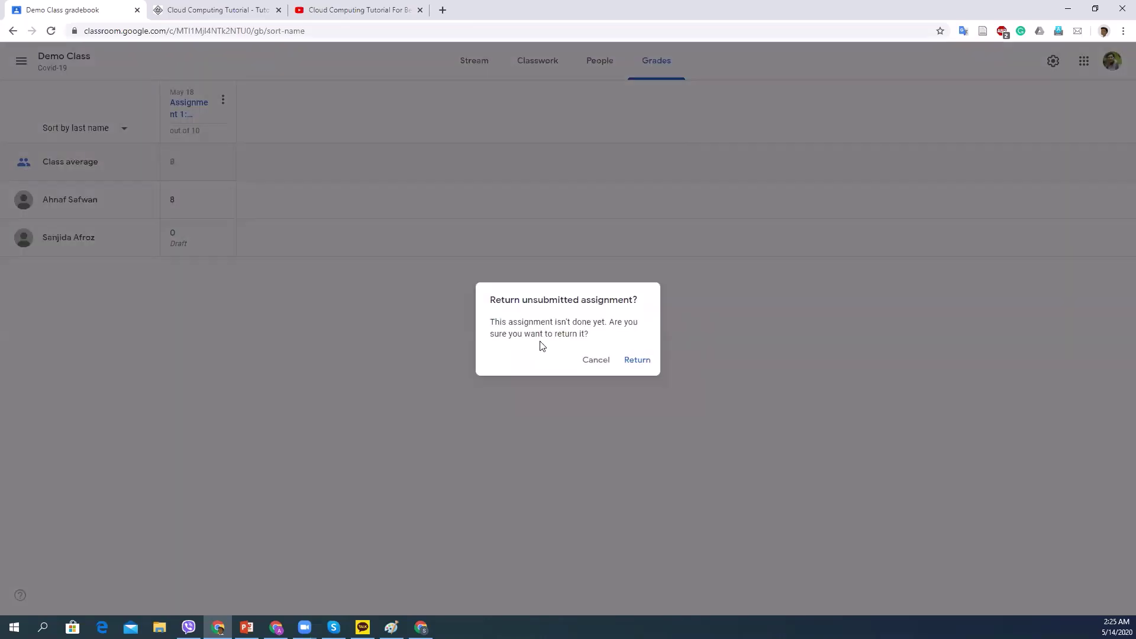
click(628, 357)
click(666, 387)
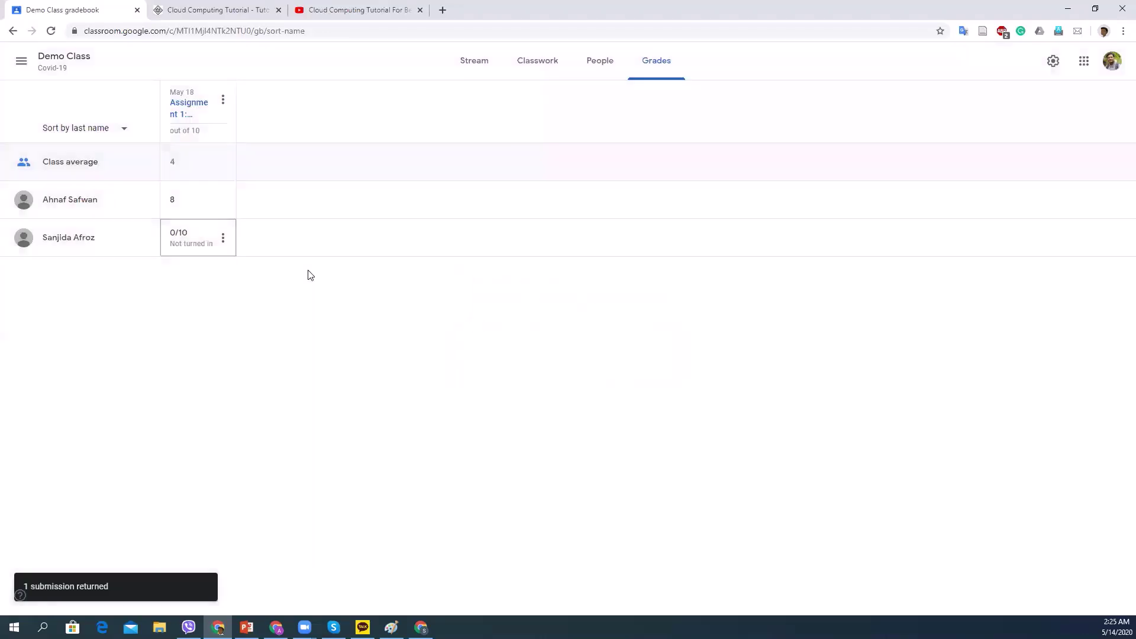
Check the first student's assignment page shows 8/10 Graded, then go back to the gradebook.
click(1097, 9)
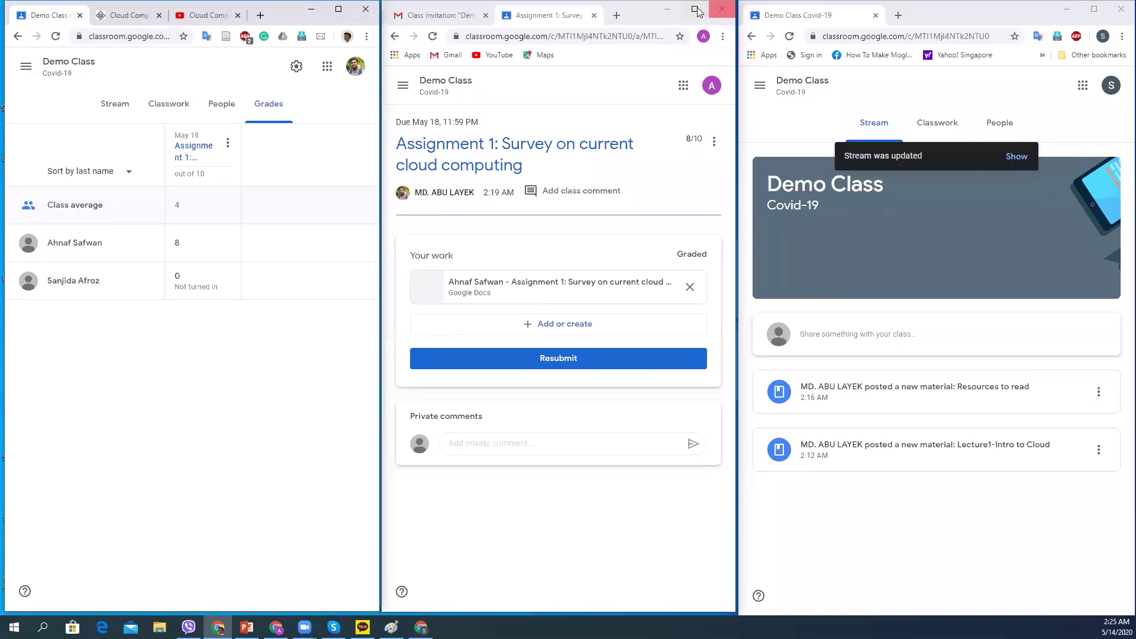
click(695, 10)
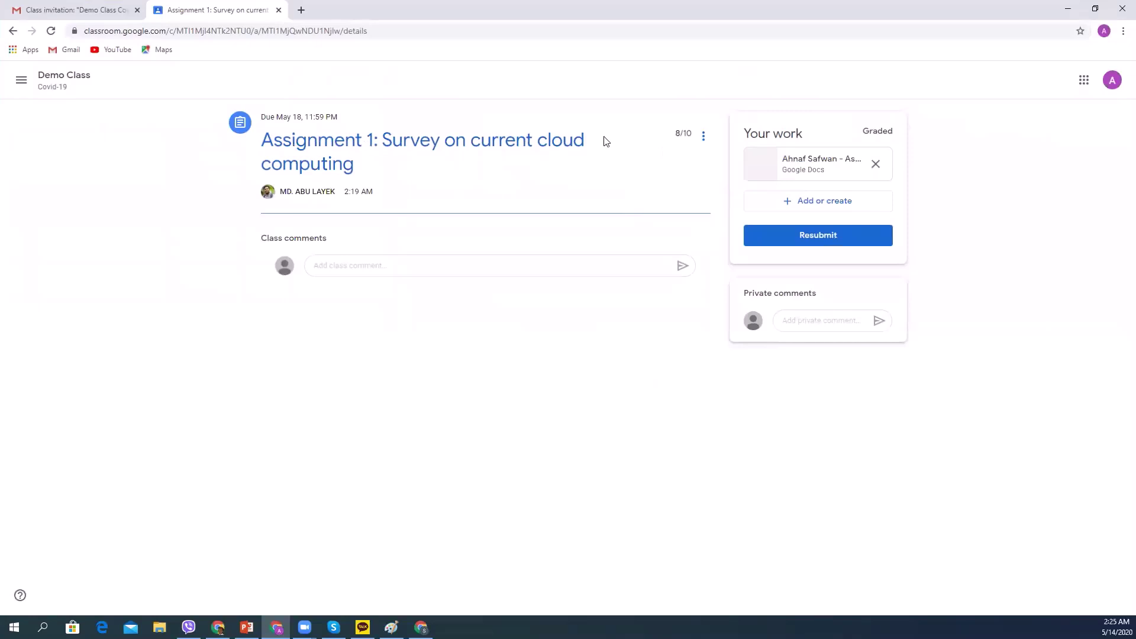
triple_click(687, 133)
click(681, 135)
triple_click(676, 135)
click(1095, 11)
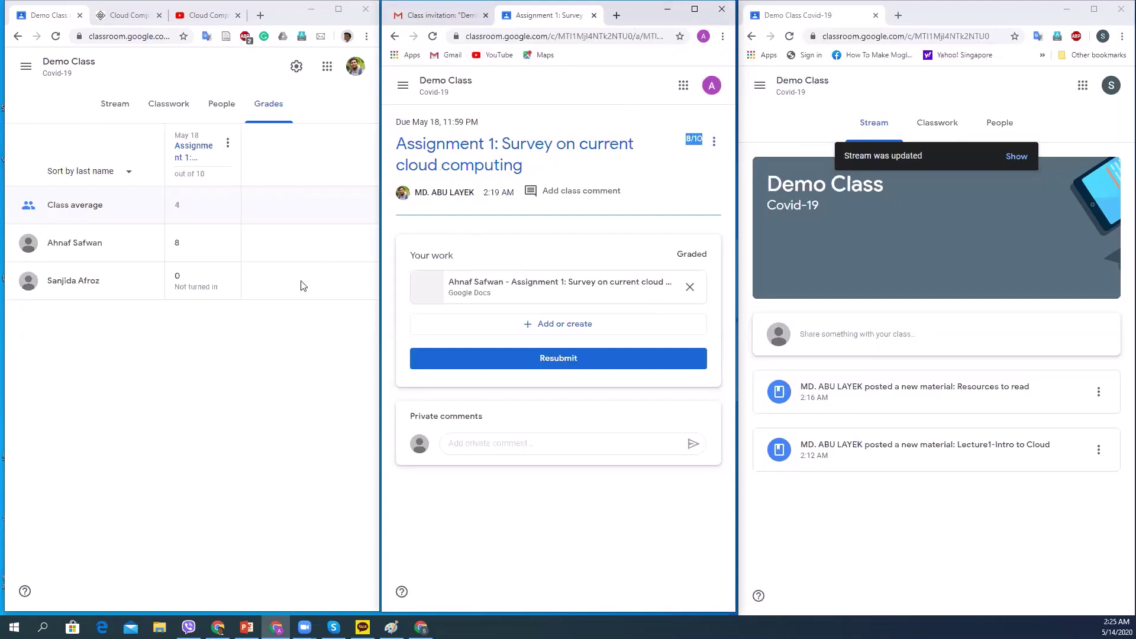
click(337, 10)
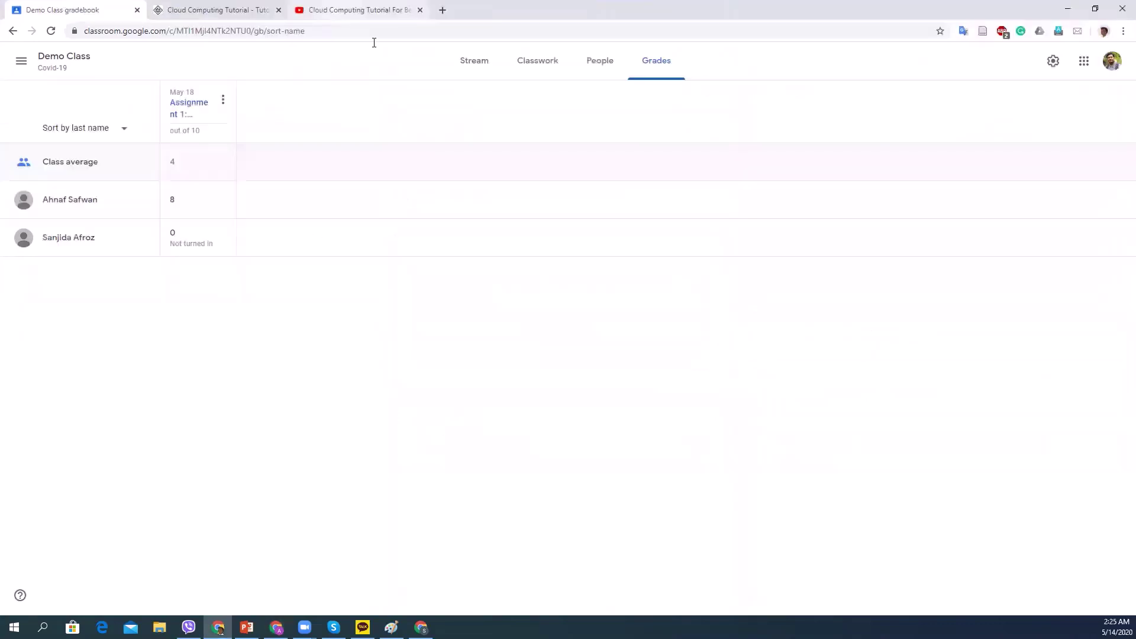
Filter Demo Class's Classwork to the Resources topic and expand Resources to read with its tutorial link and video.
click(482, 64)
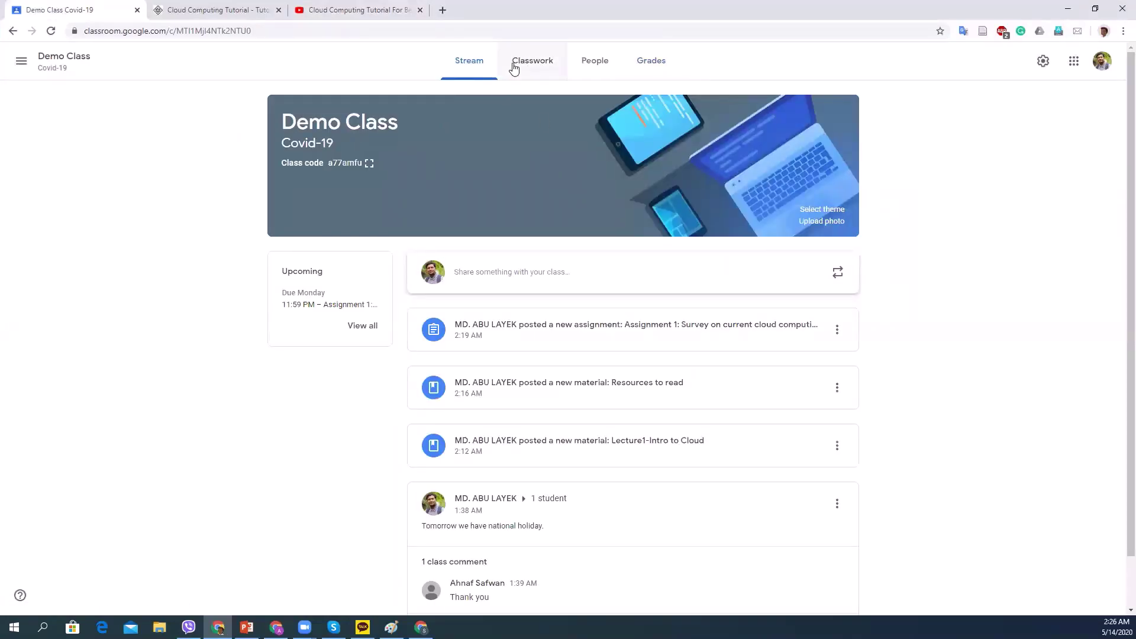
click(520, 65)
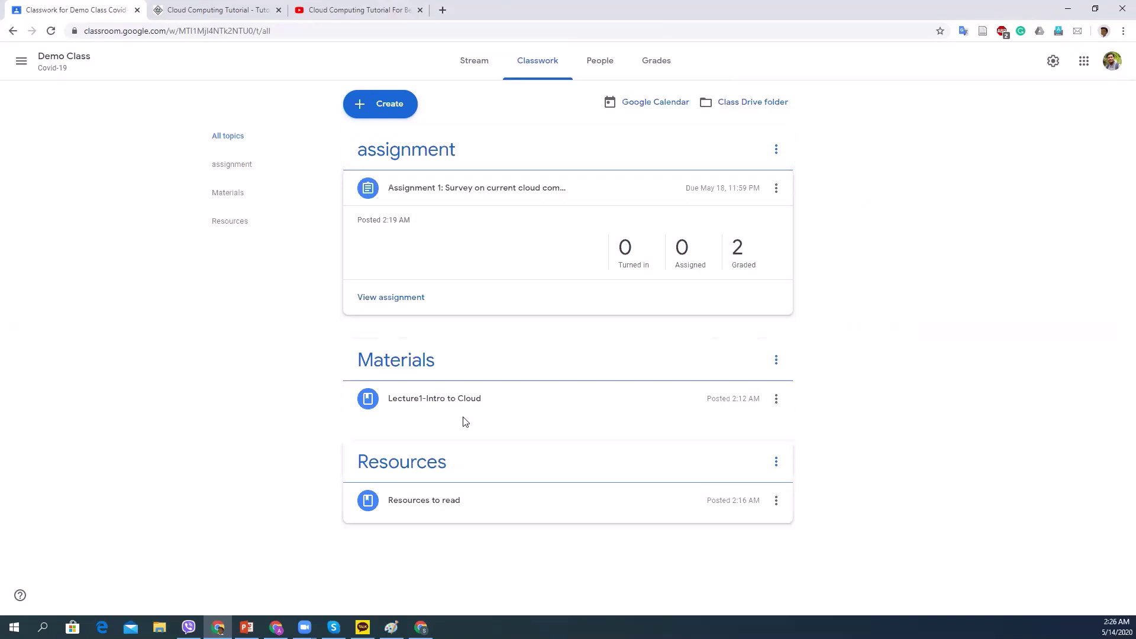
click(240, 172)
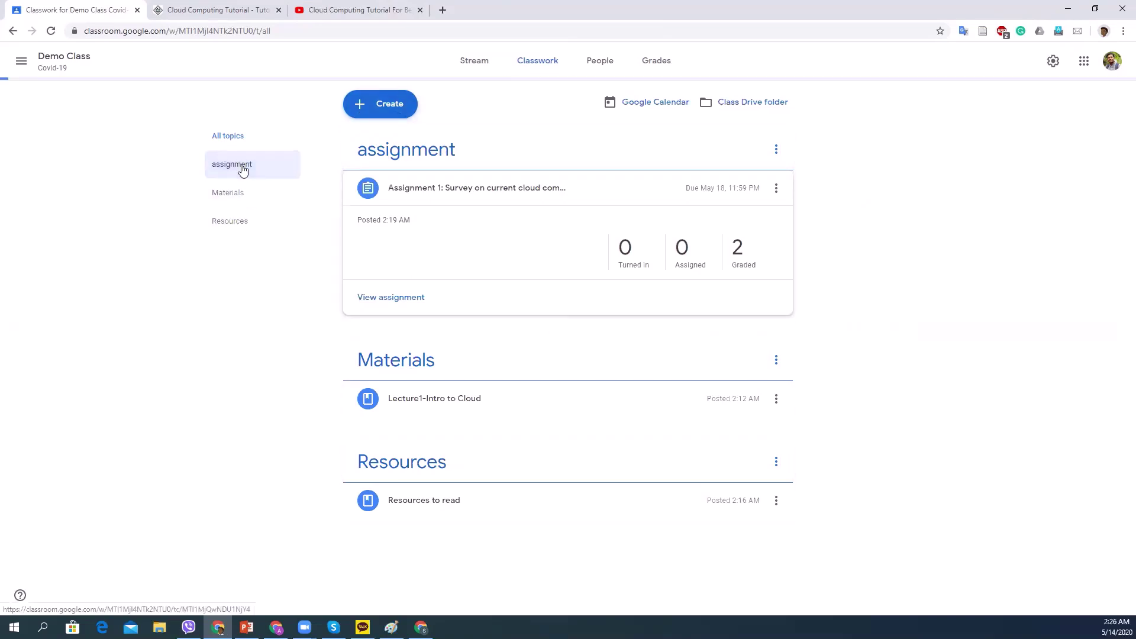
click(240, 209)
click(236, 227)
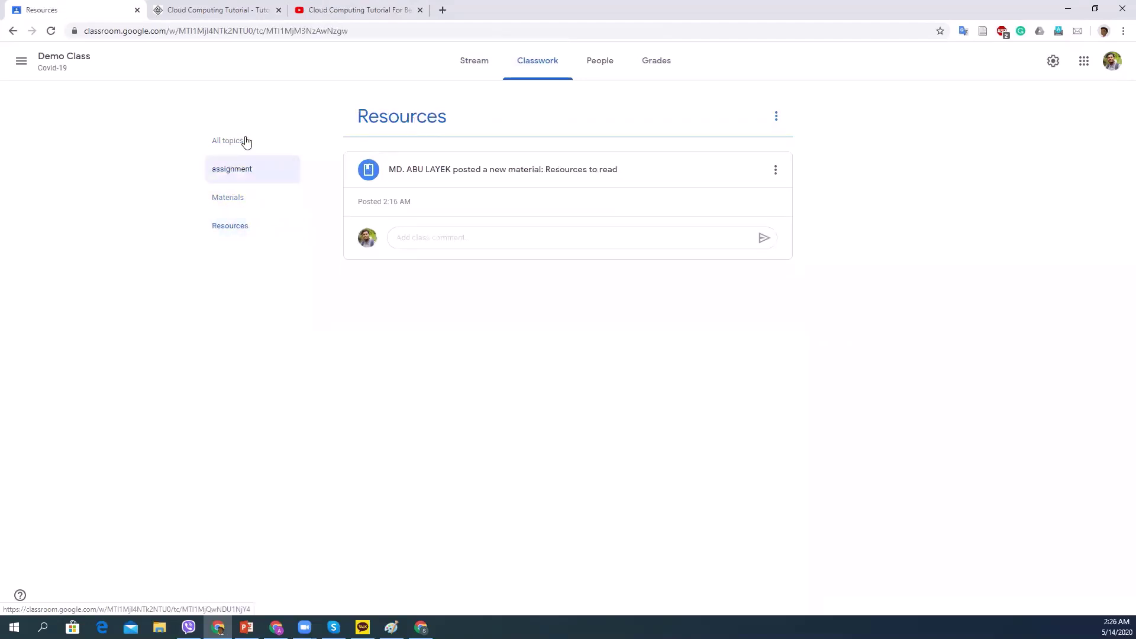
click(559, 168)
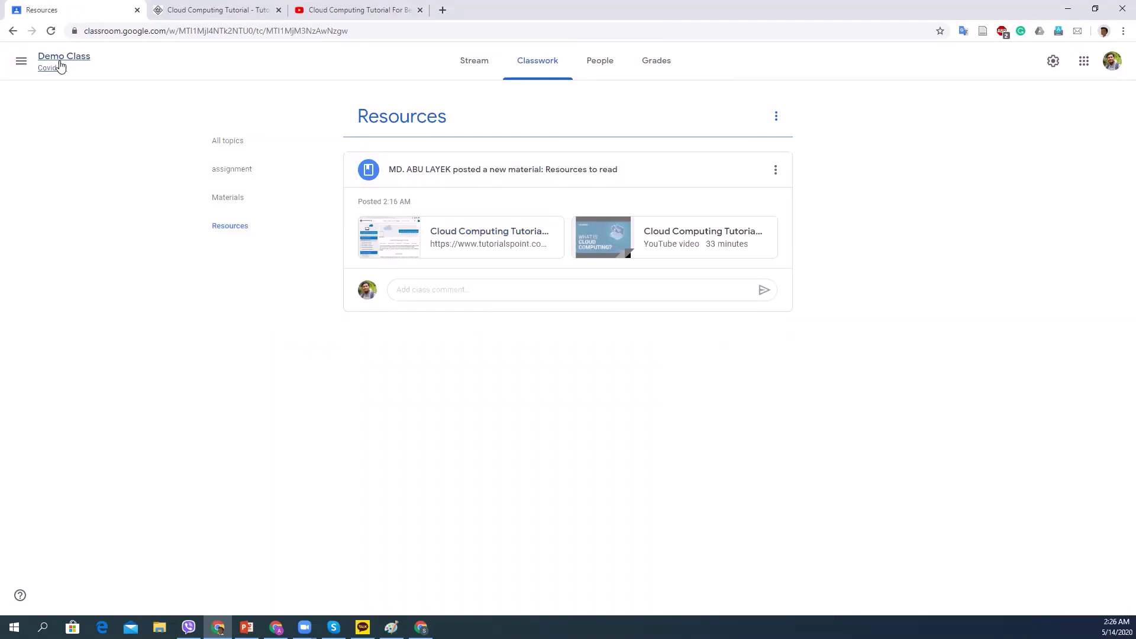
click(21, 63)
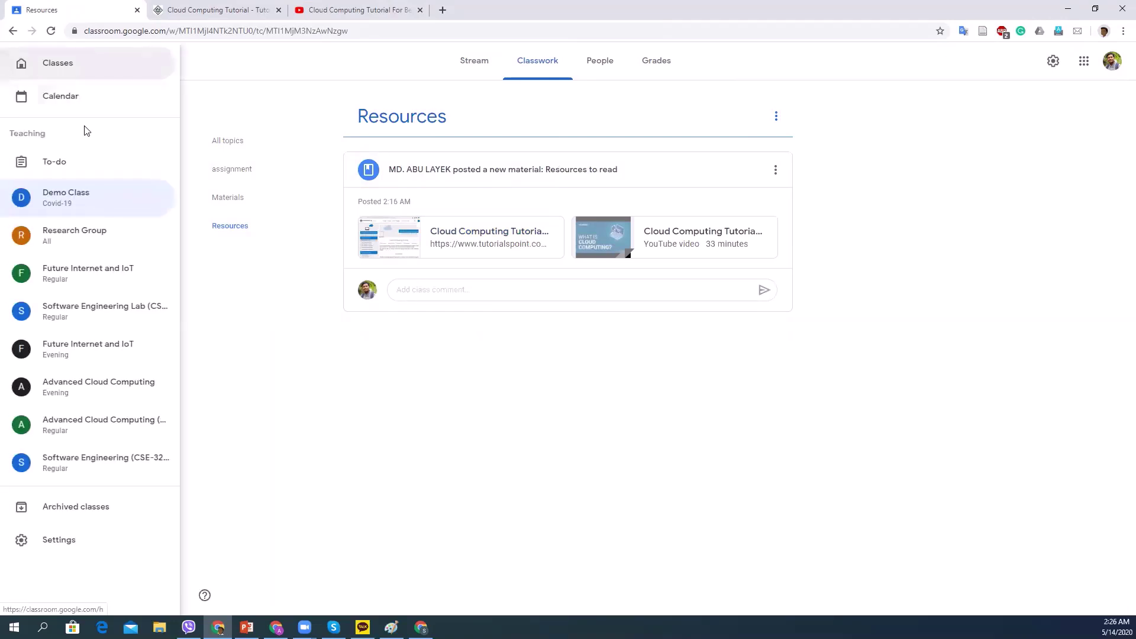
click(60, 67)
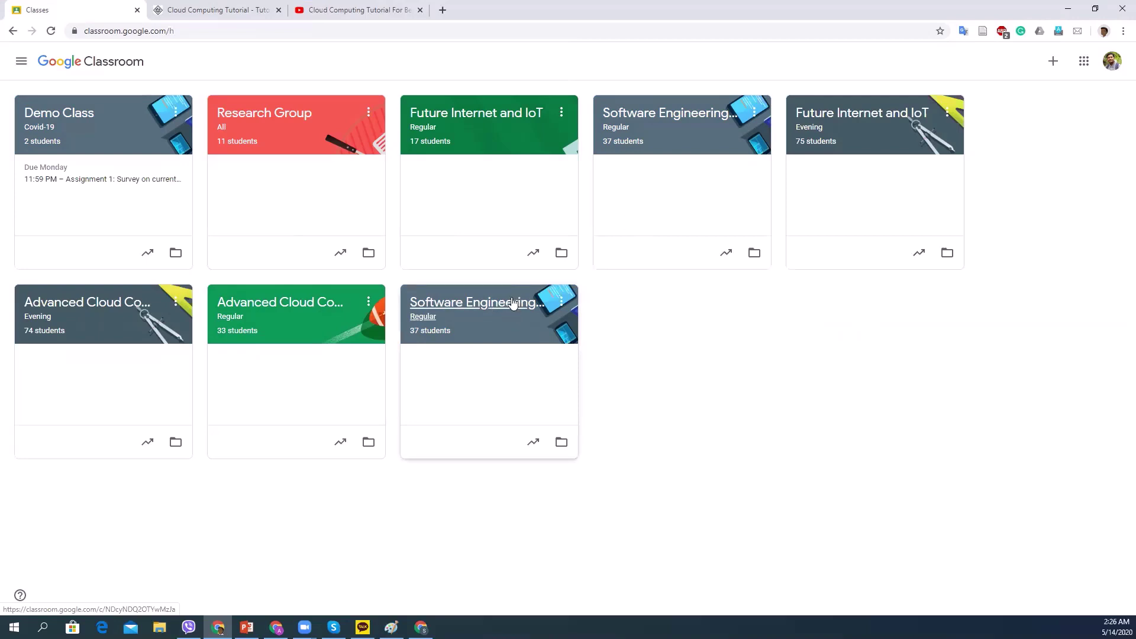
click(655, 114)
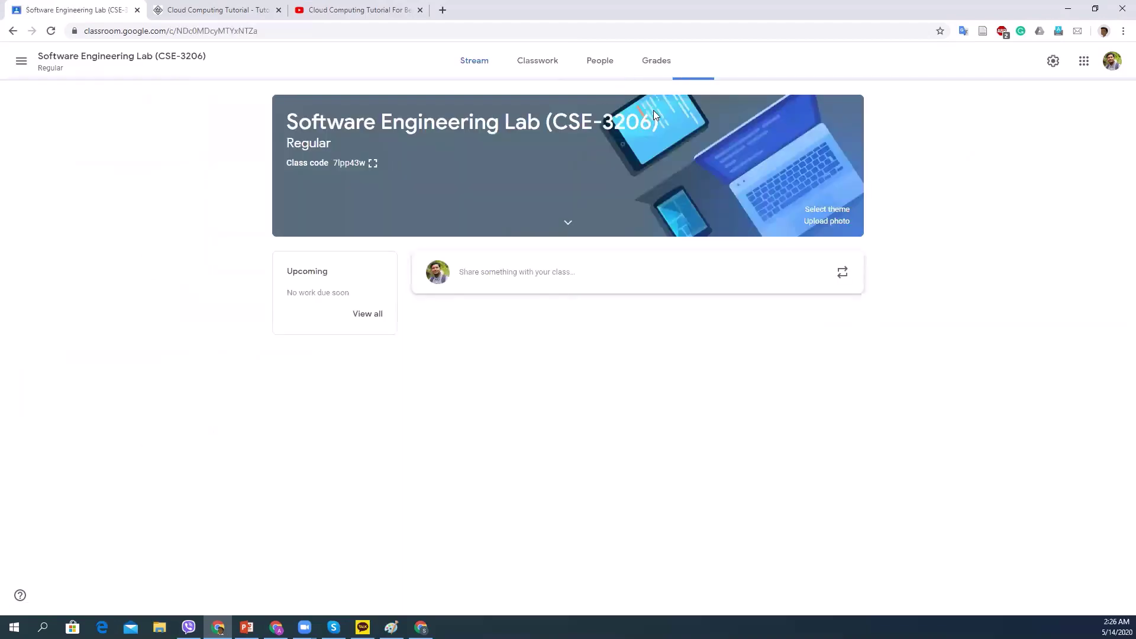
click(12, 32)
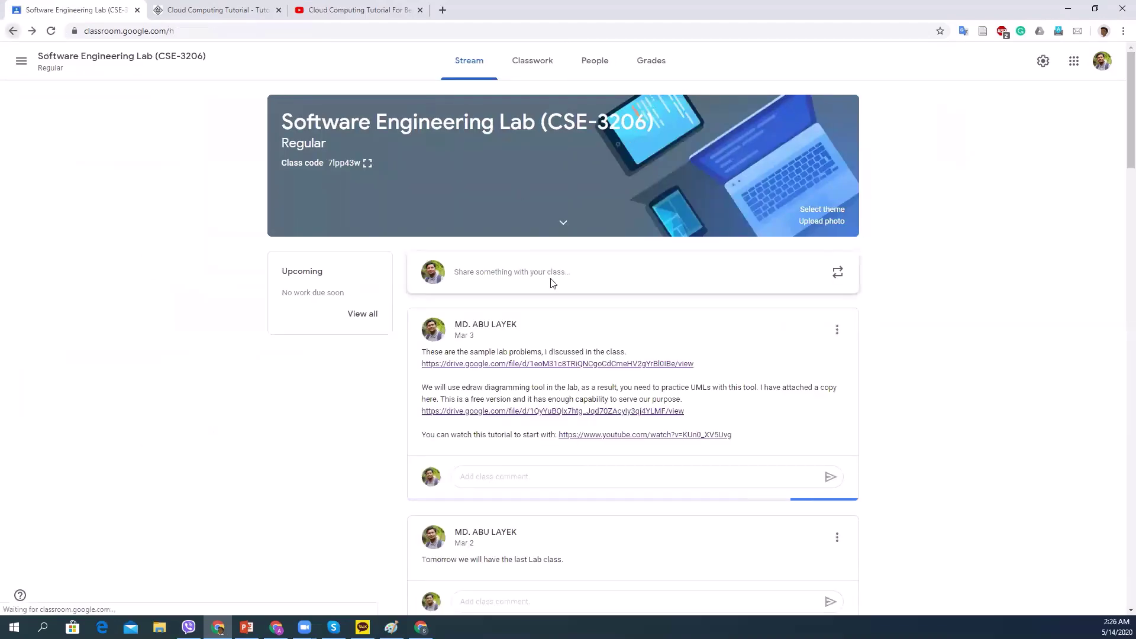
click(485, 310)
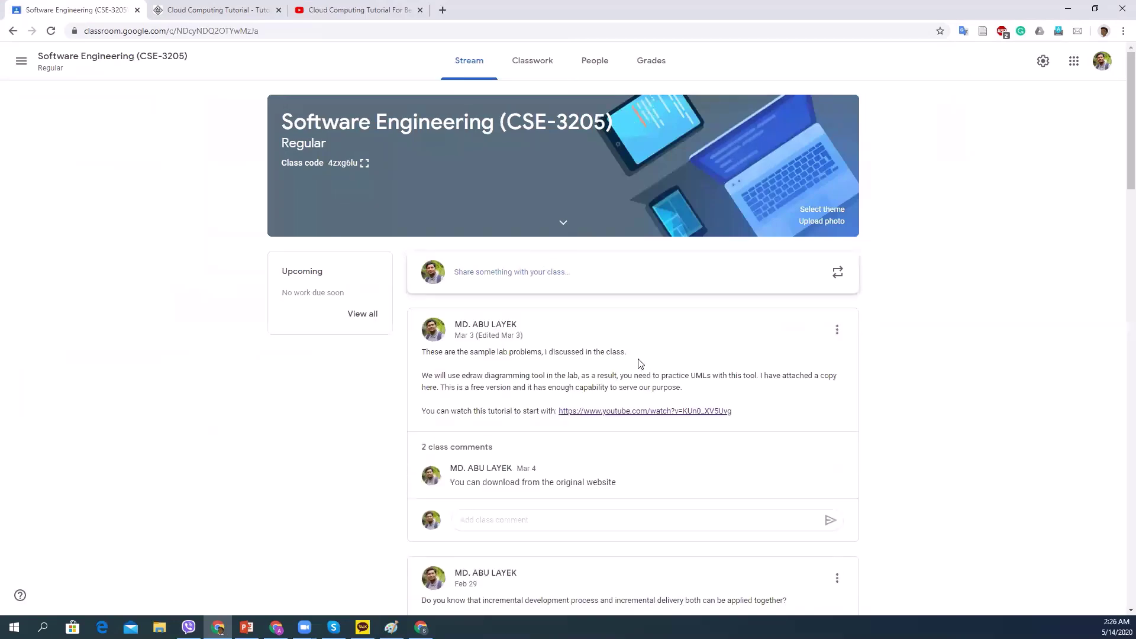
scroll(566, 355, down, 3)
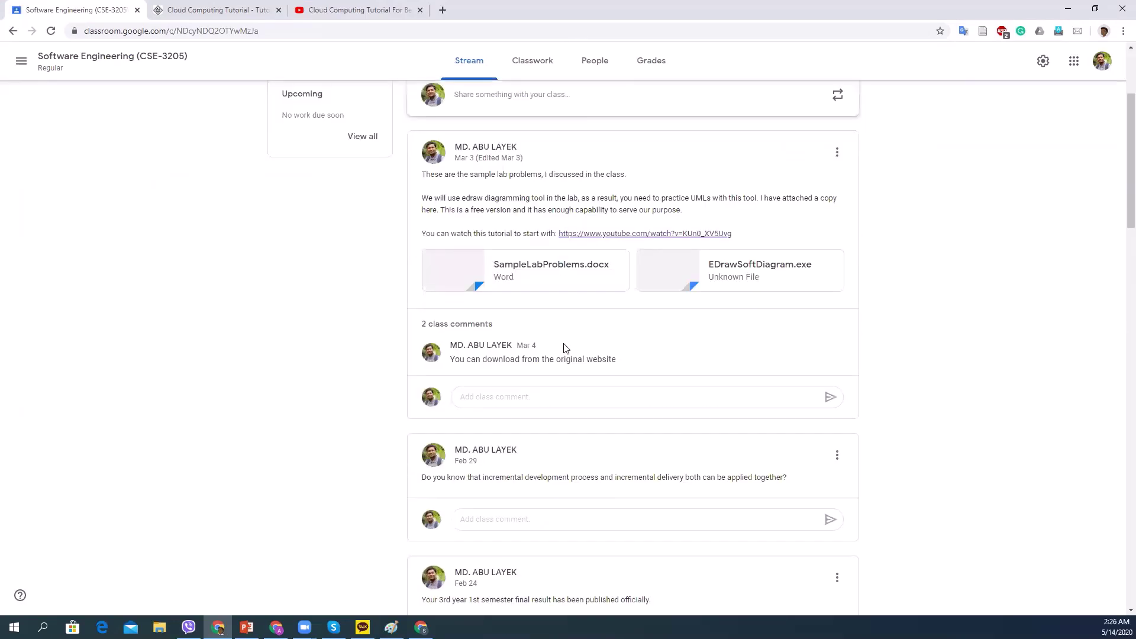
scroll(544, 224, down, 6)
scroll(548, 239, up, 1)
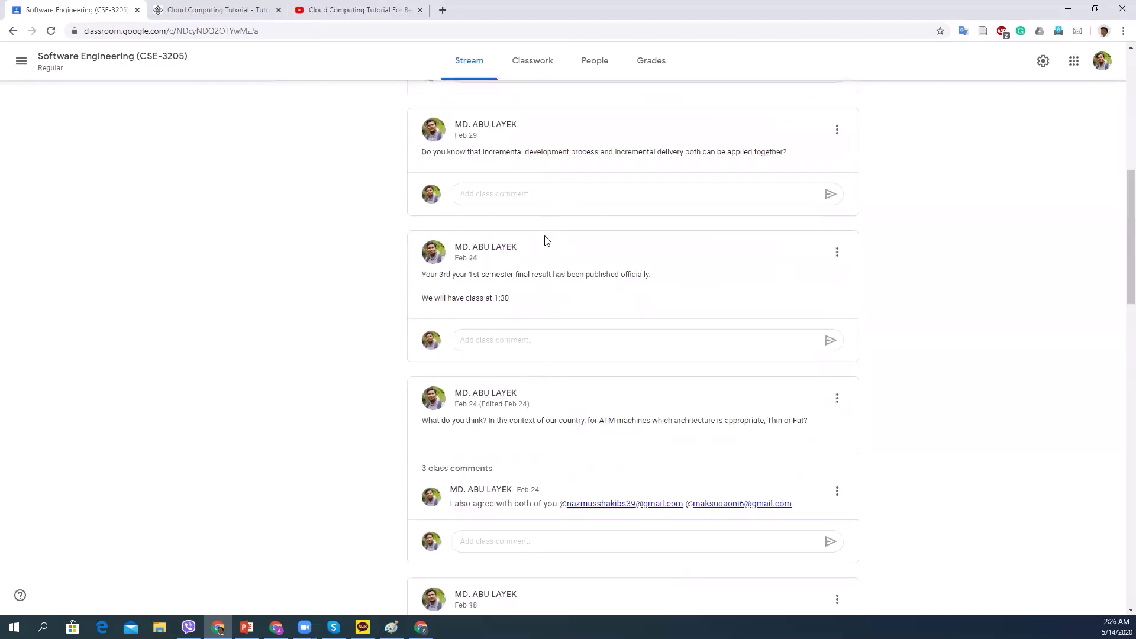
scroll(563, 272, down, 5)
scroll(564, 279, down, 5)
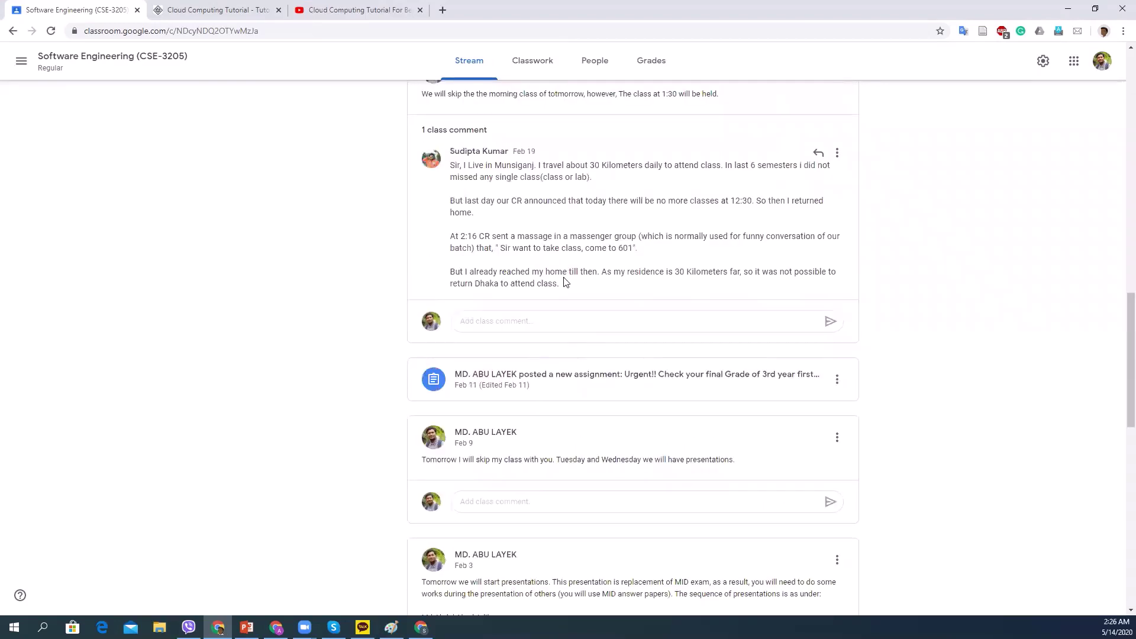
scroll(592, 314, down, 14)
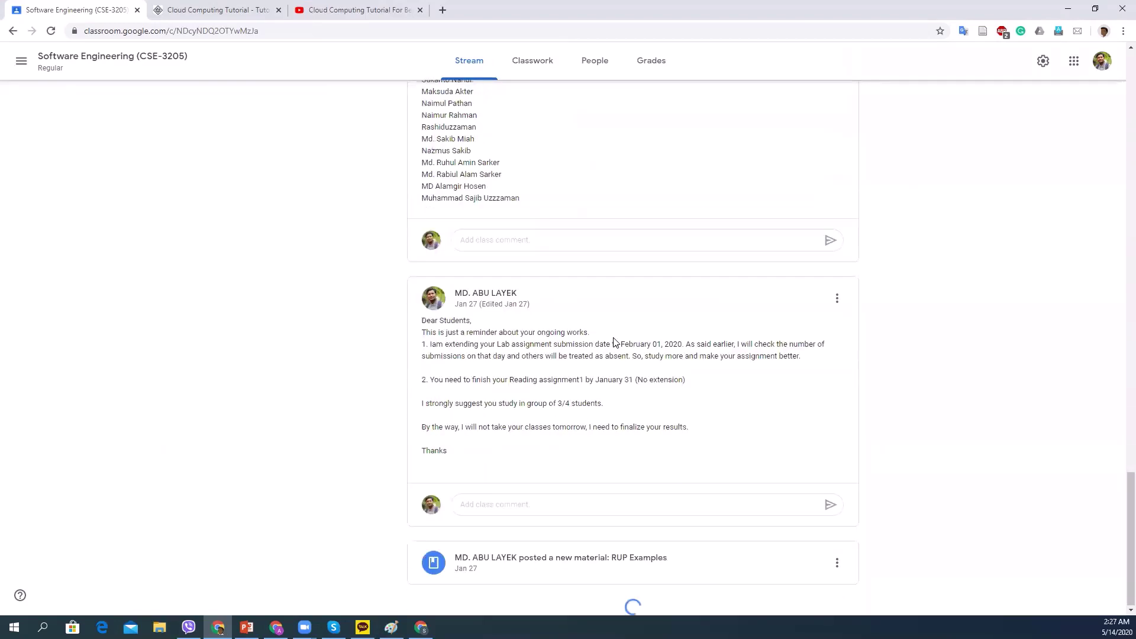
scroll(651, 384, down, 3)
scroll(681, 421, down, 20)
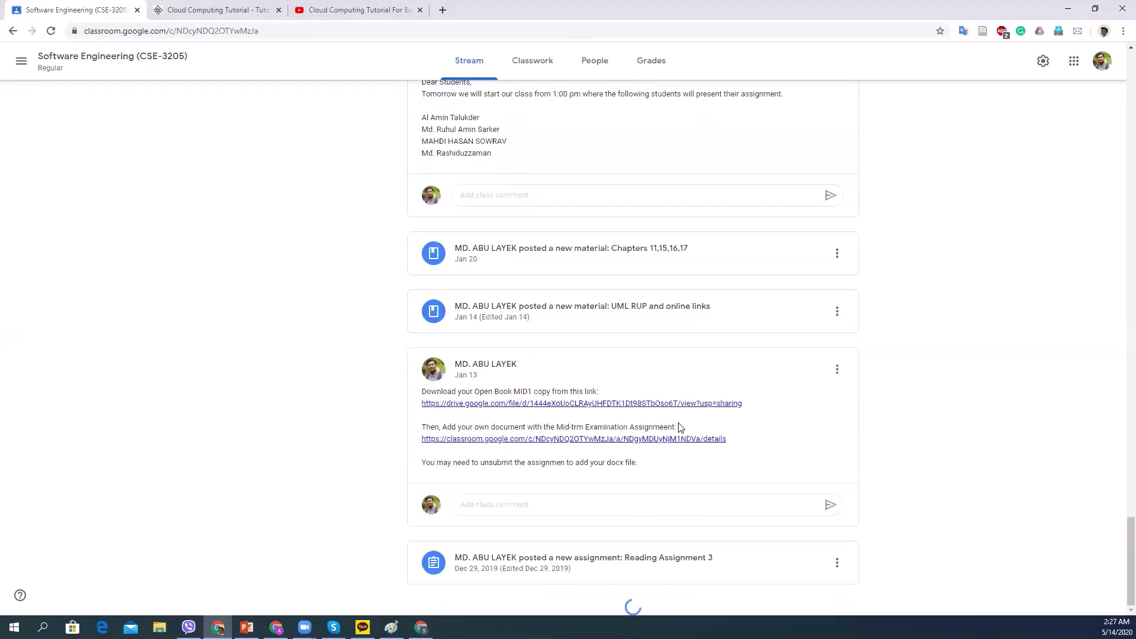
scroll(833, 466, down, 17)
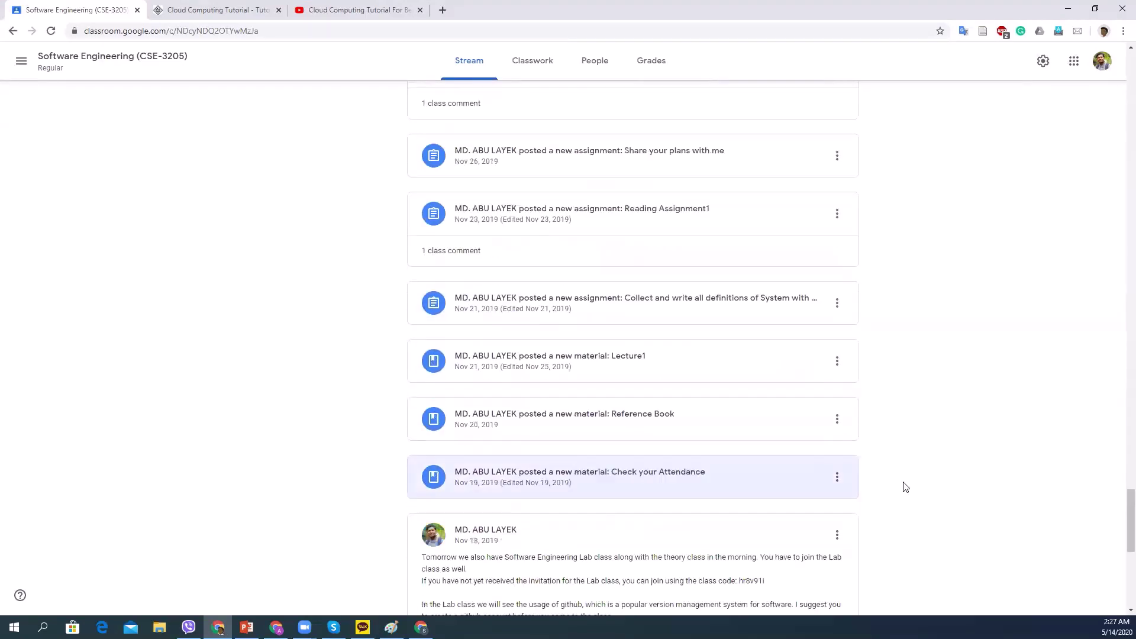
scroll(1122, 550, down, 3)
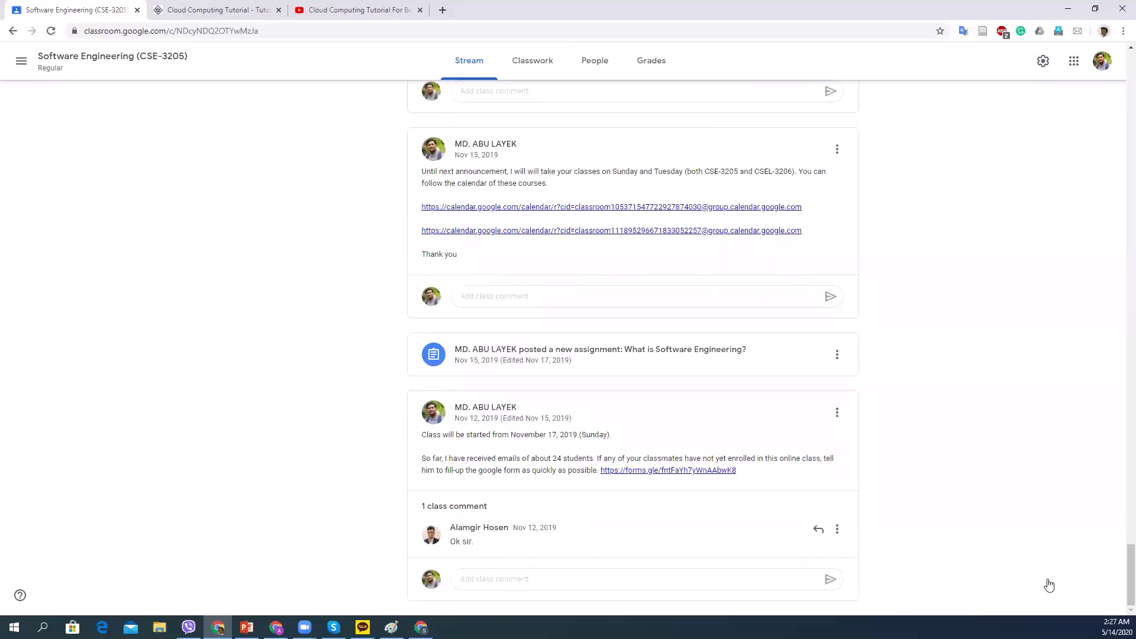
scroll(1083, 568, up, 1)
scroll(1118, 568, down, 1)
scroll(1107, 503, up, 20)
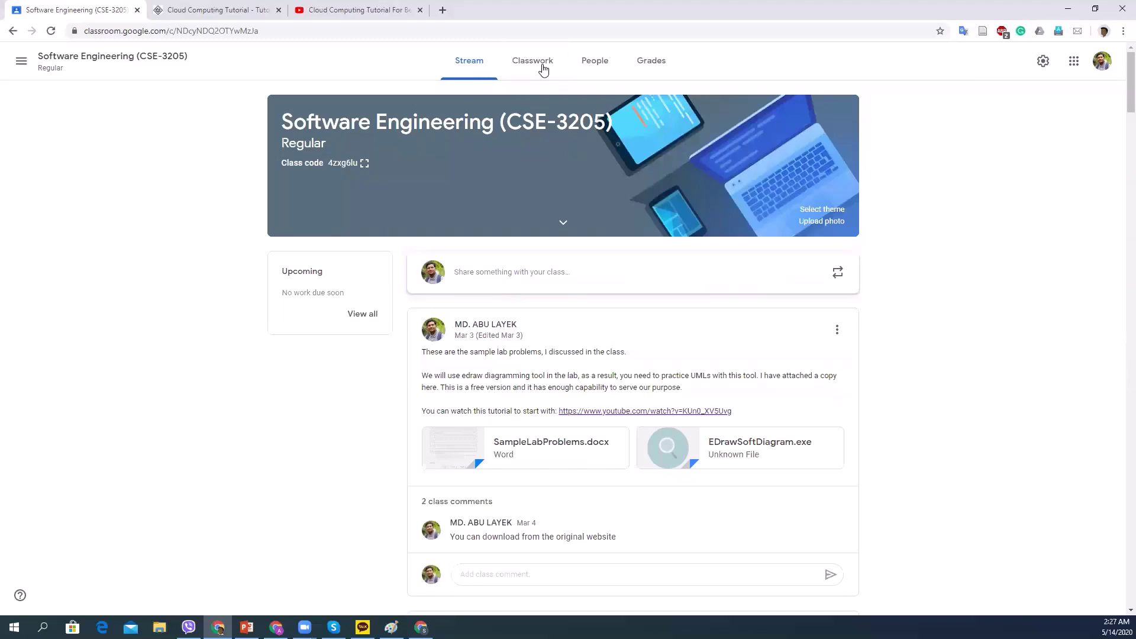
Open Software Engineering (CSE-3205) Classwork and scroll through Special Assignment, Lectures, Attendance and Quiz topics.
click(539, 64)
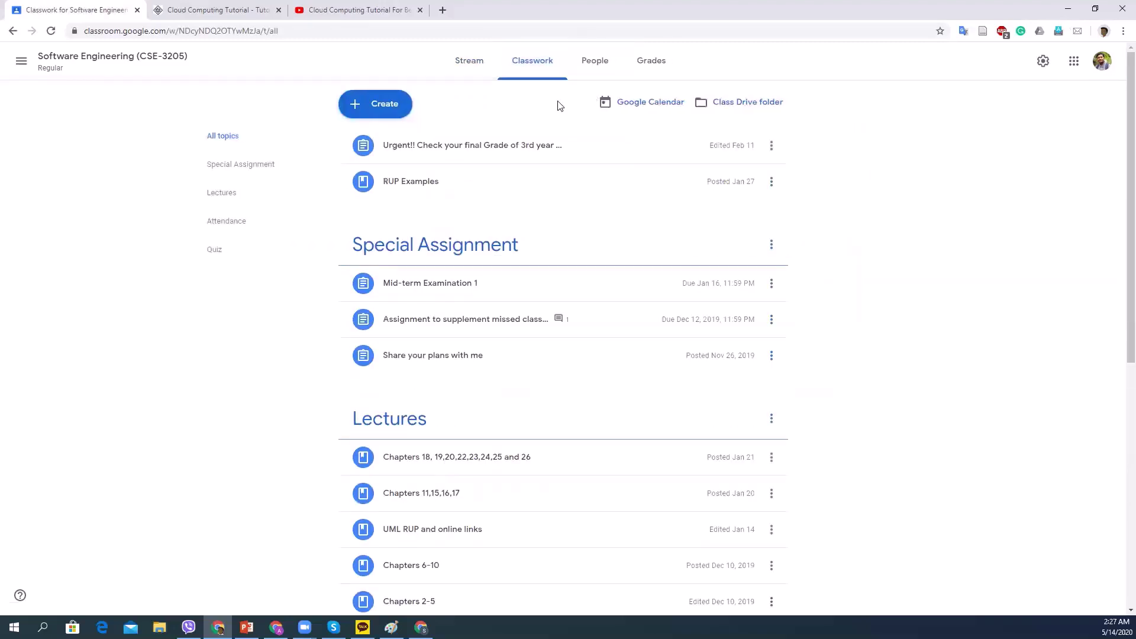
scroll(296, 216, down, 2)
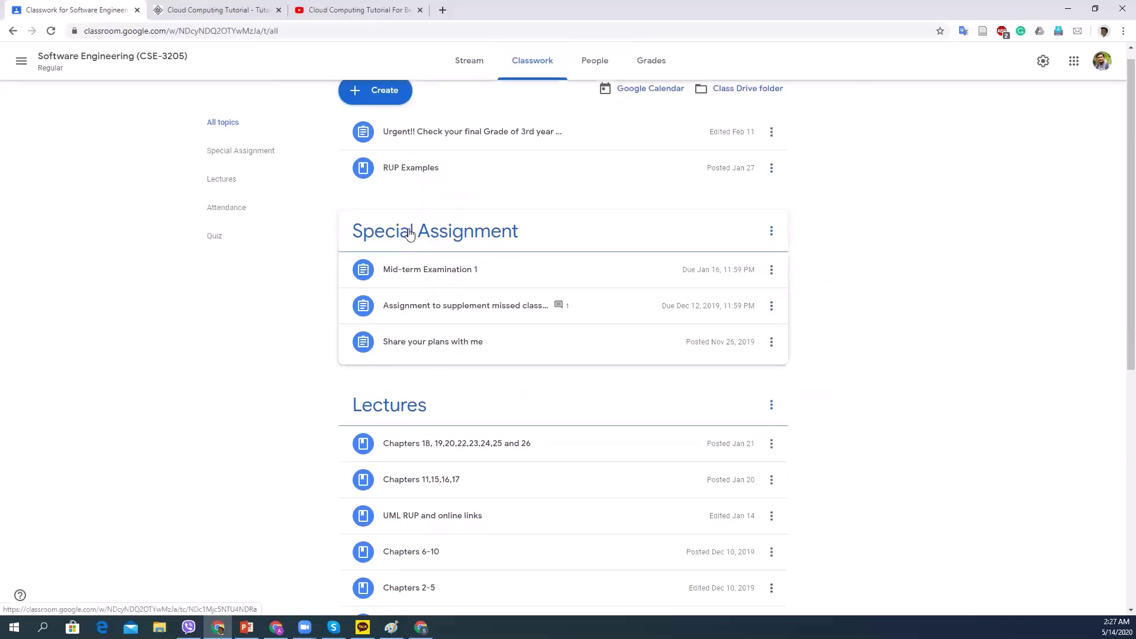
scroll(282, 266, down, 5)
scroll(308, 290, up, 6)
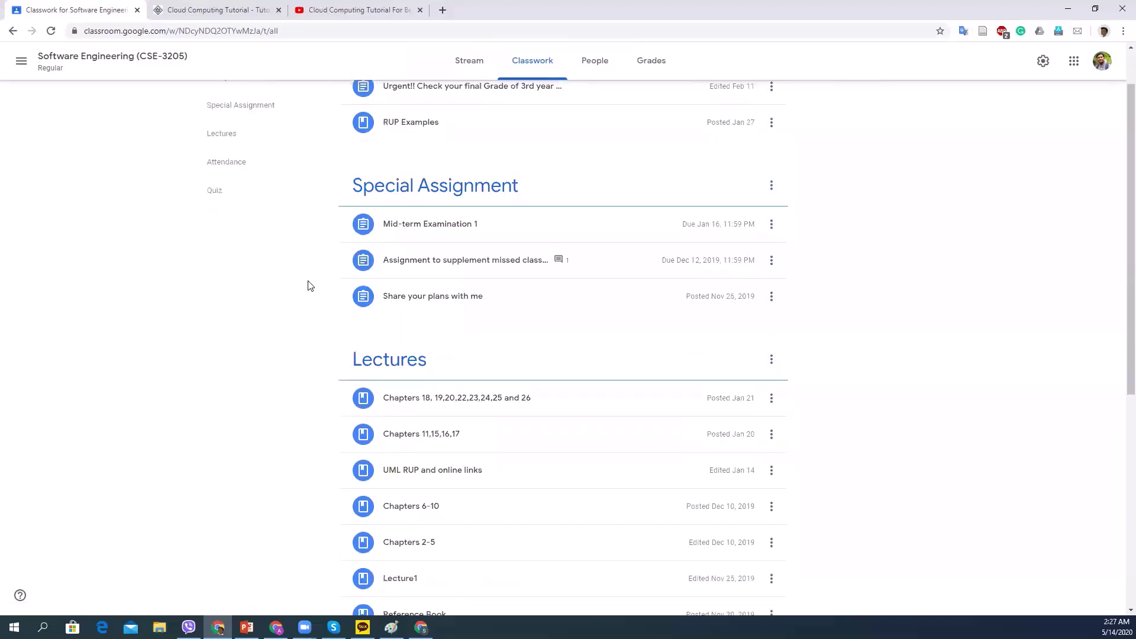
scroll(394, 225, down, 6)
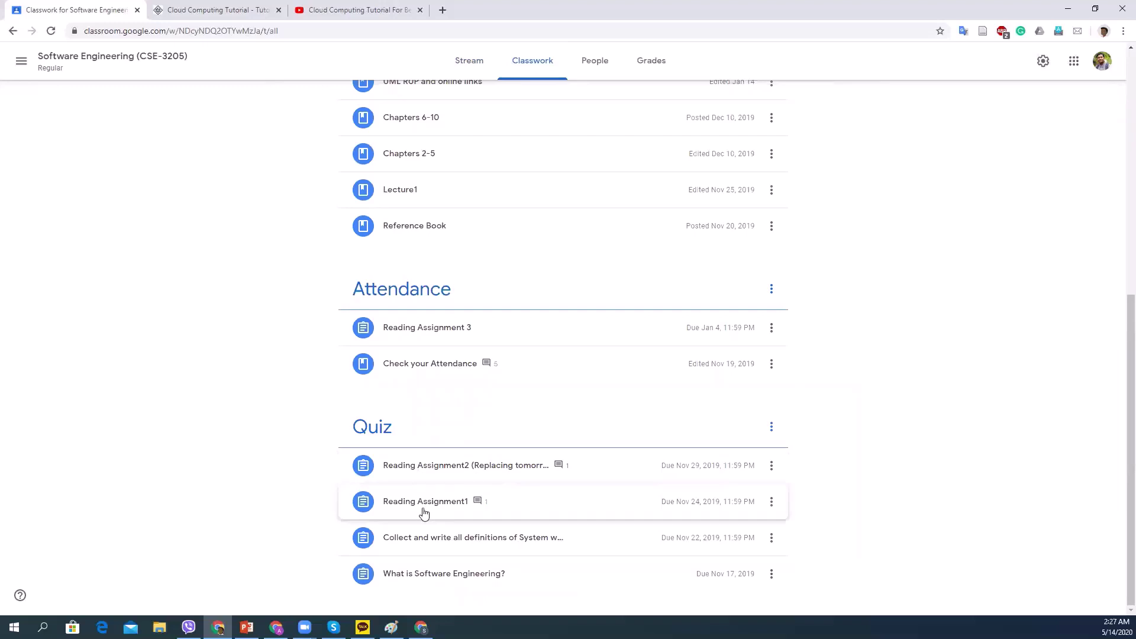
scroll(424, 513, up, 7)
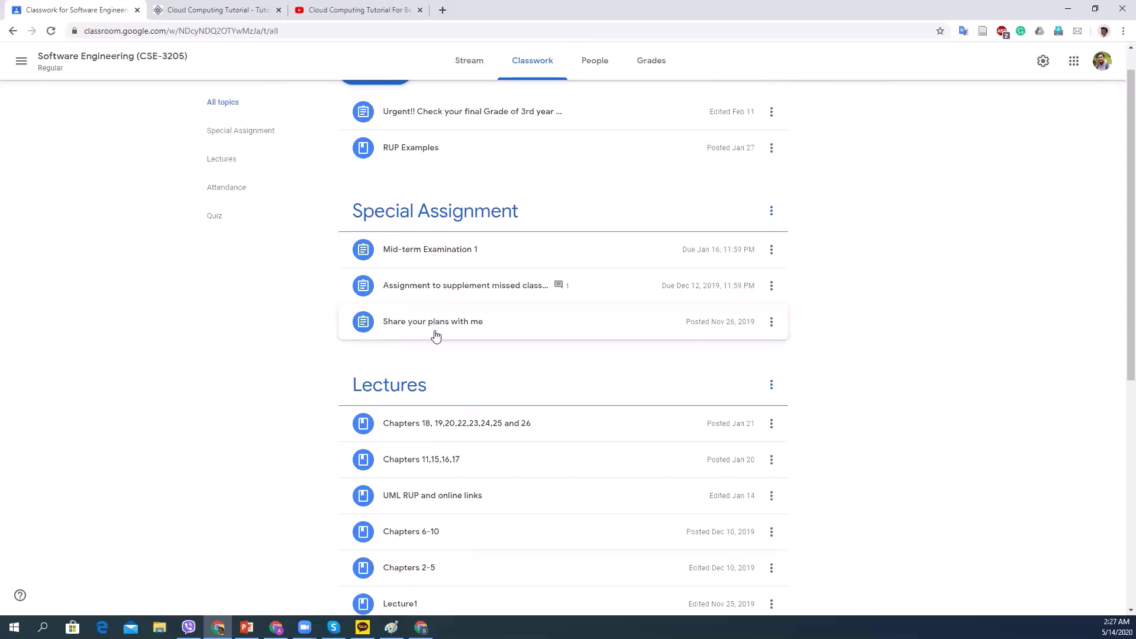
scroll(441, 340, down, 7)
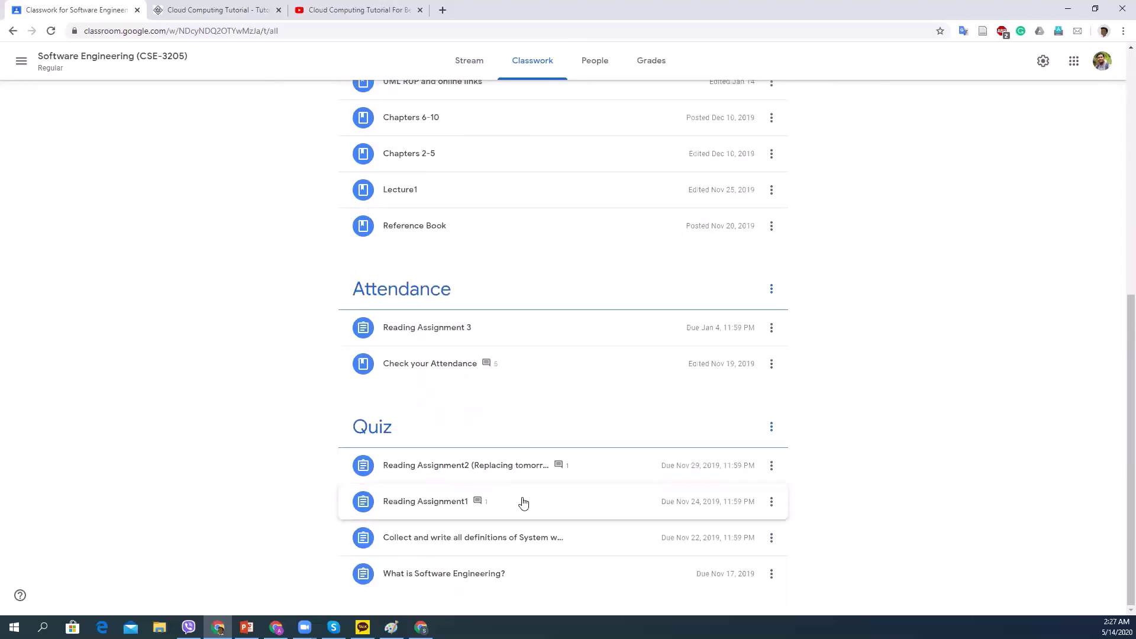
Expand the Reading Assignment1 post to show its instructions, link and turned-in counts.
click(414, 510)
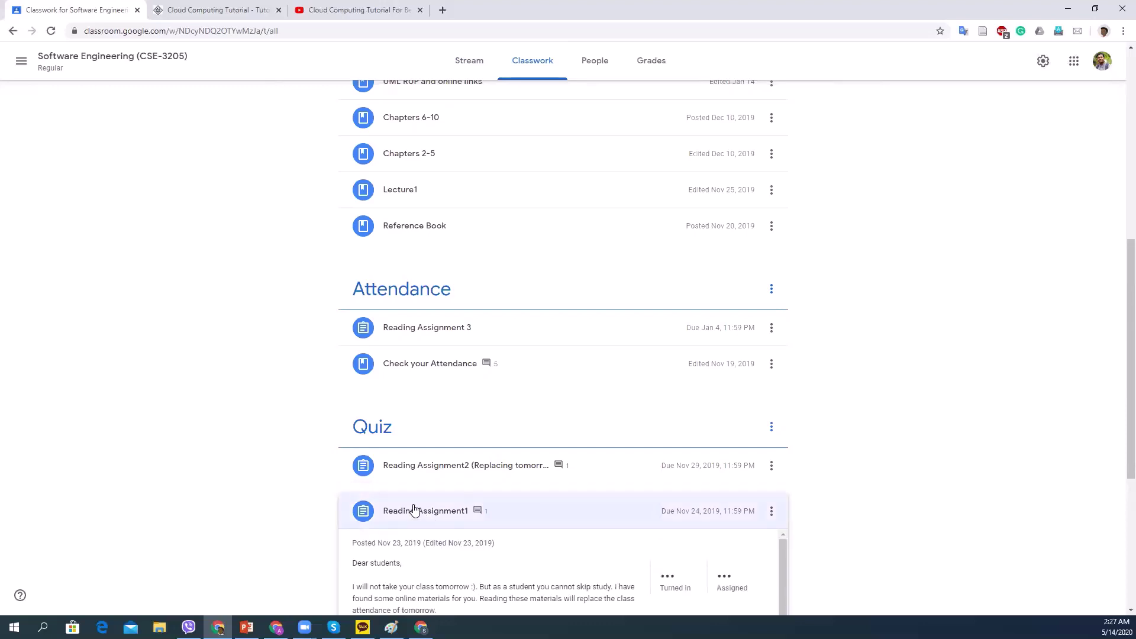
scroll(681, 538, down, 3)
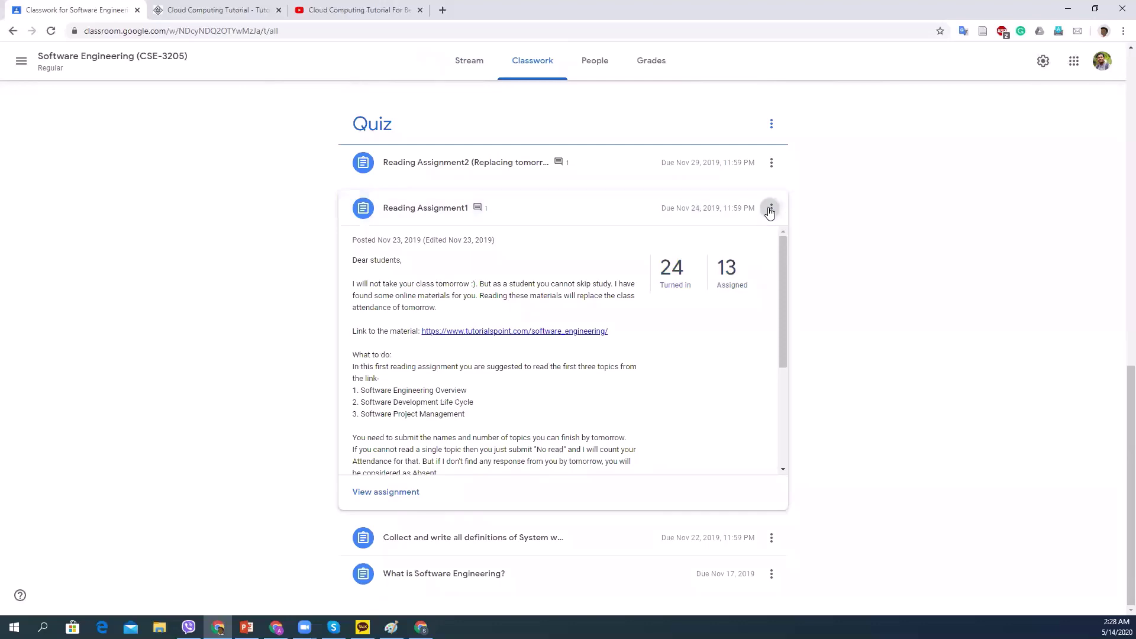
click(771, 208)
click(843, 256)
Scroll through Reading Assignment1's details and back up to the top of the Classwork page.
scroll(461, 296, up, 3)
scroll(592, 343, down, 3)
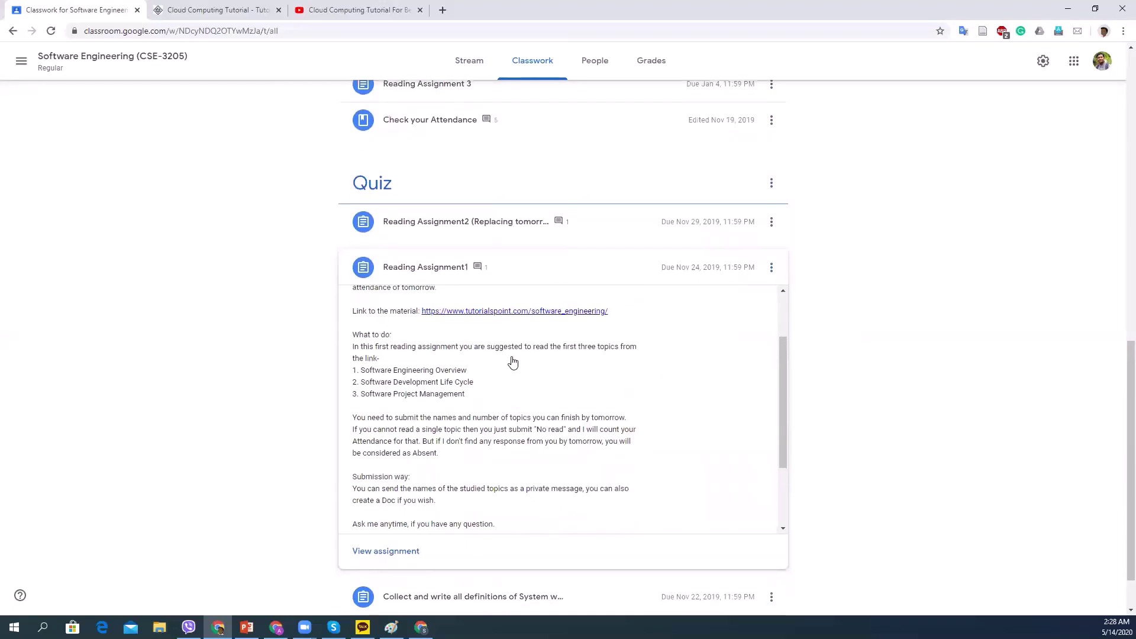
scroll(512, 363, up, 2)
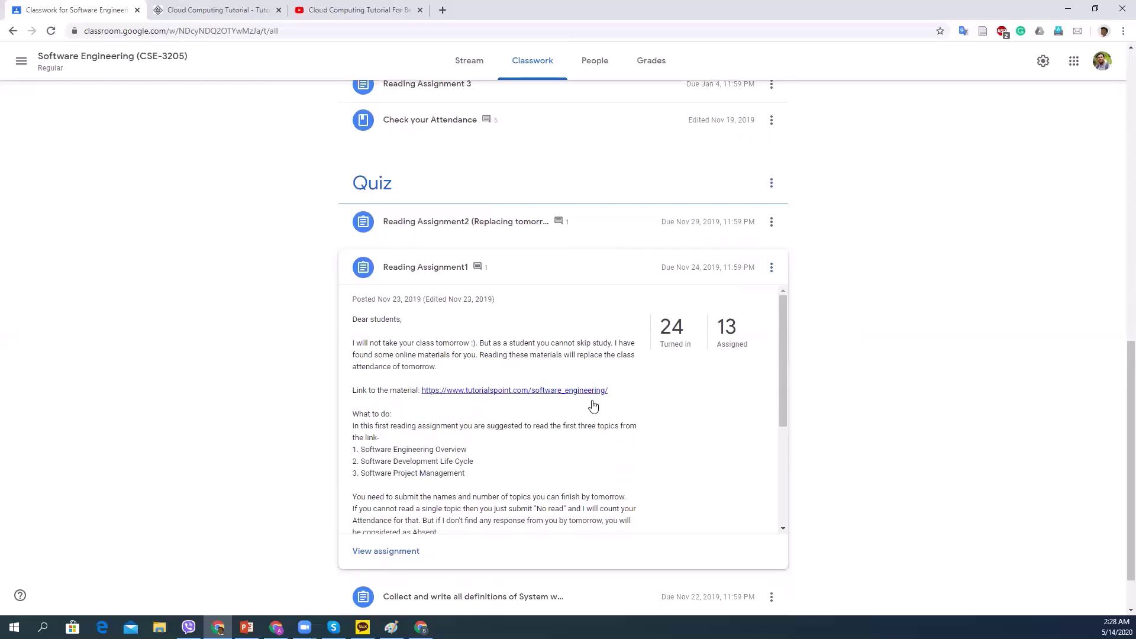
scroll(589, 404, down, 1)
scroll(464, 378, down, 2)
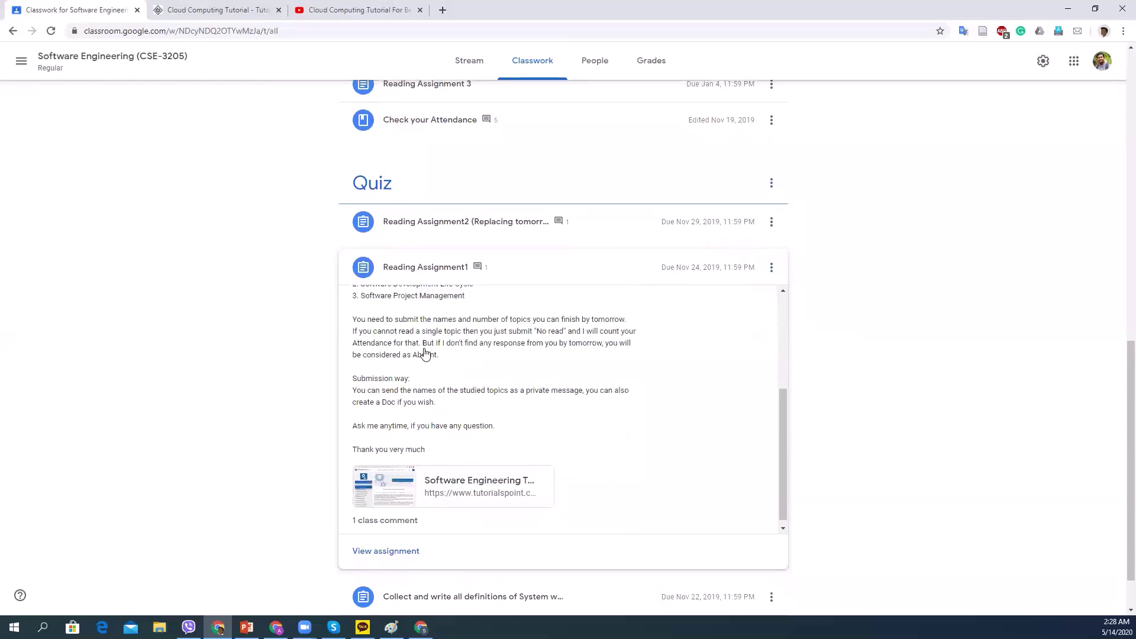
scroll(407, 342, up, 1)
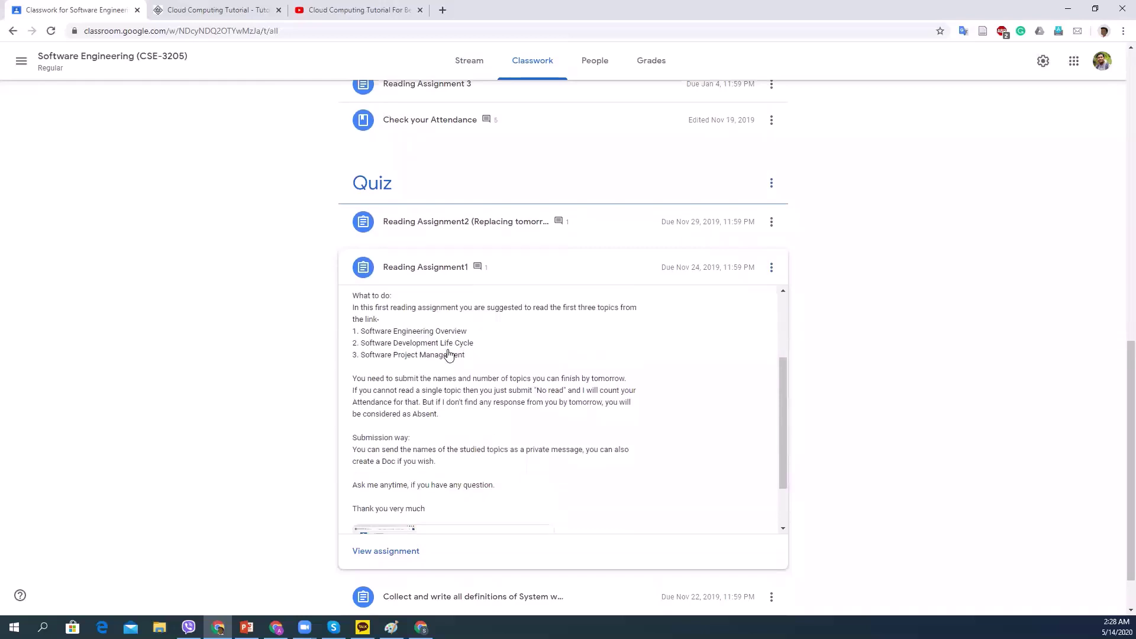
scroll(446, 358, down, 1)
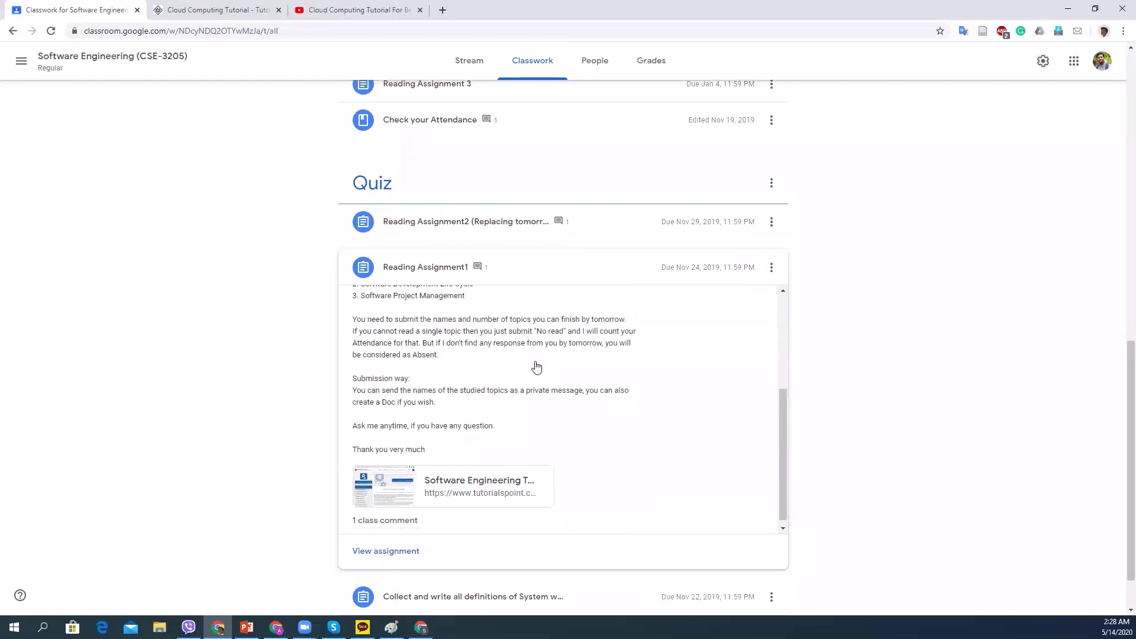
scroll(510, 385, down, 2)
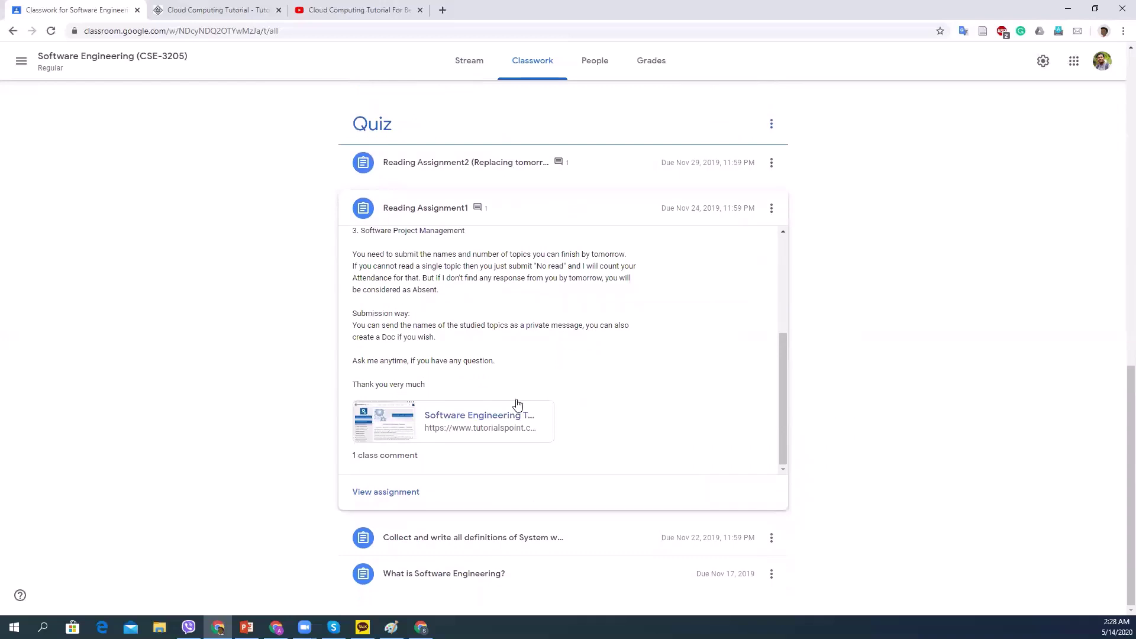
scroll(518, 401, up, 1)
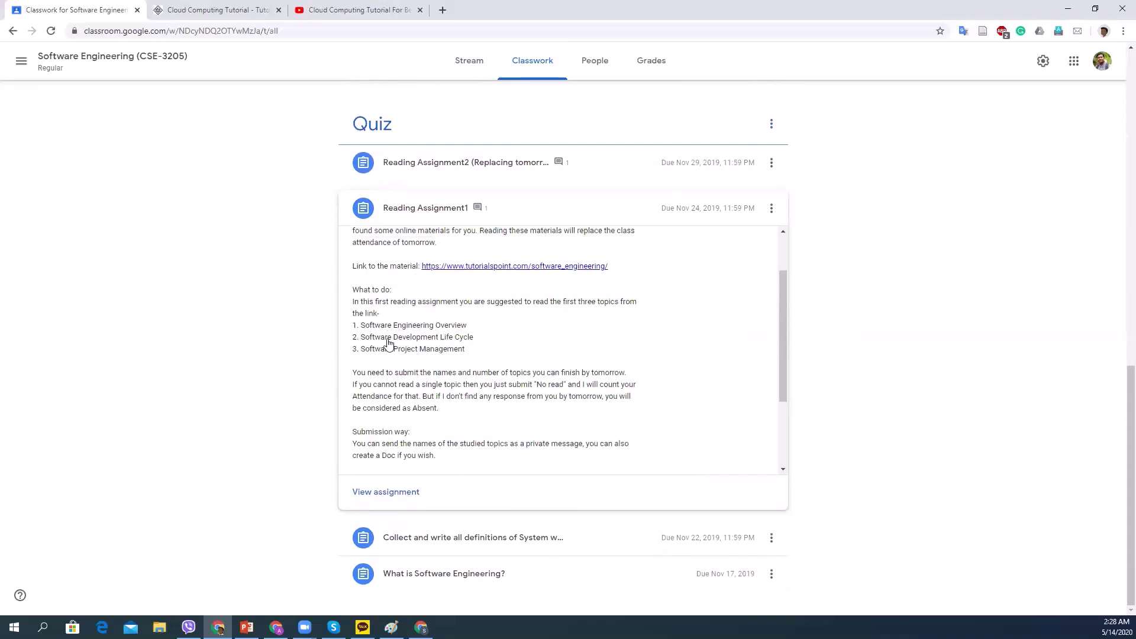
scroll(390, 408, down, 1)
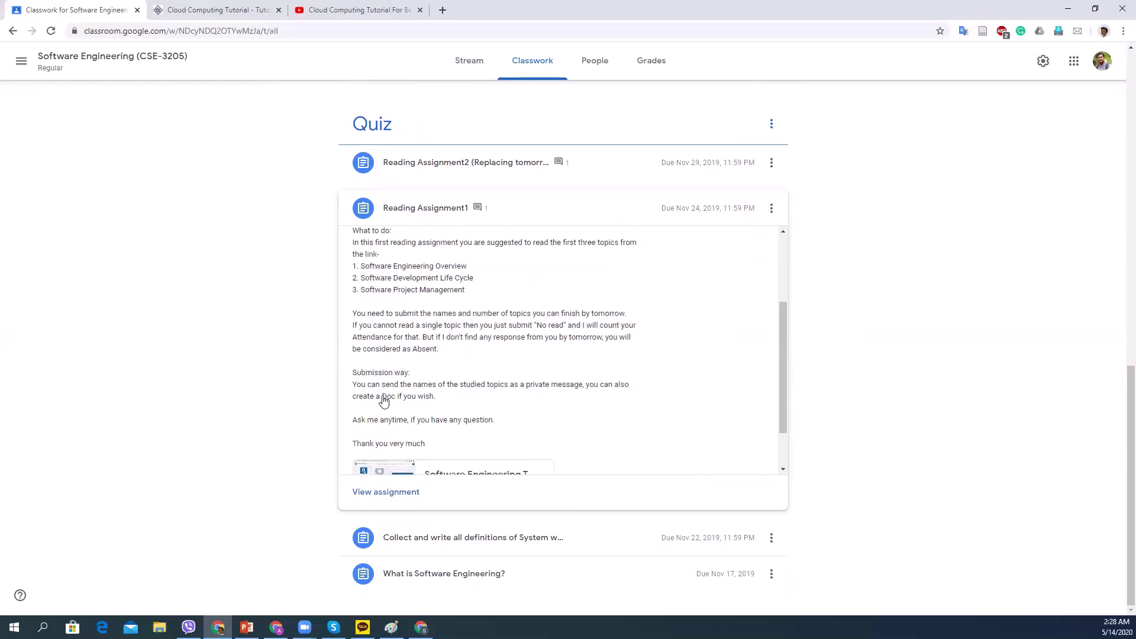
scroll(604, 401, down, 1)
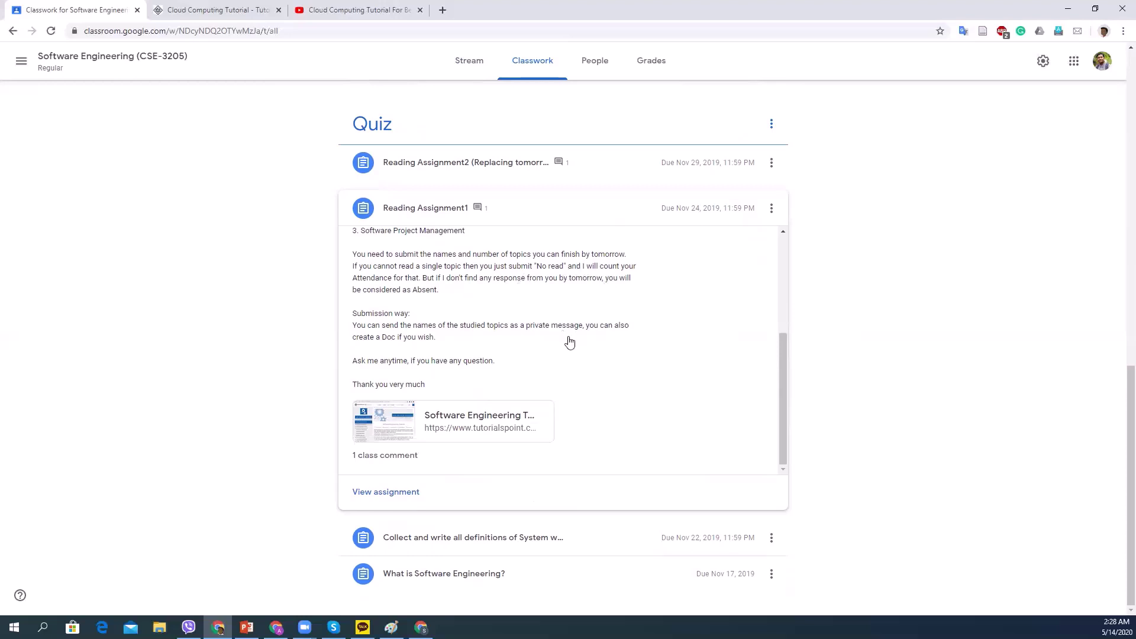
scroll(568, 349, up, 3)
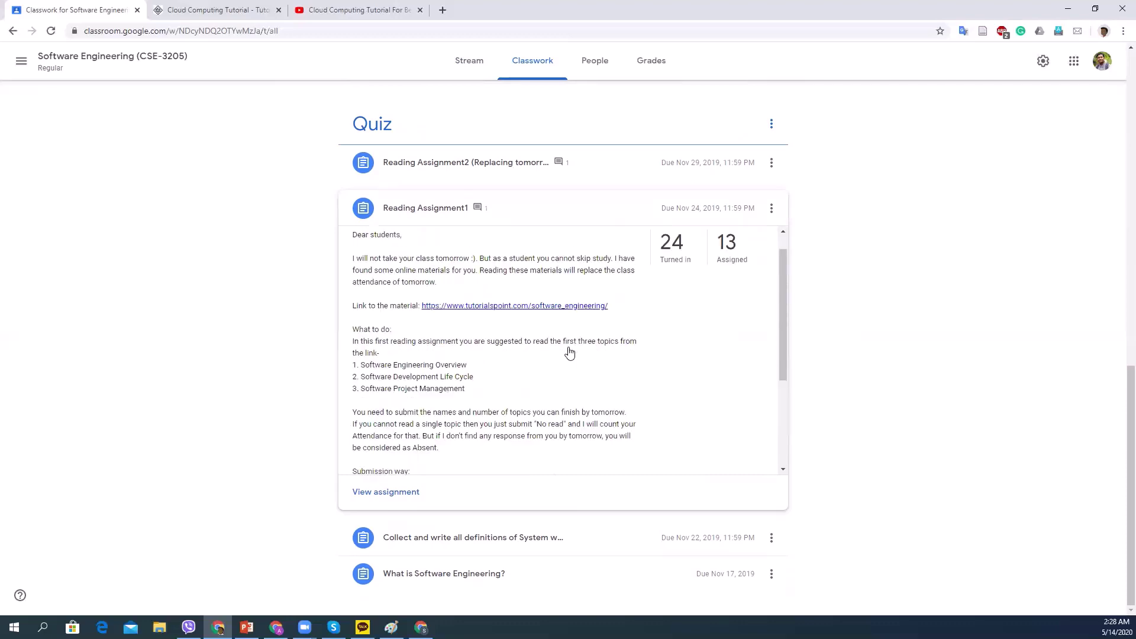
scroll(562, 372, down, 3)
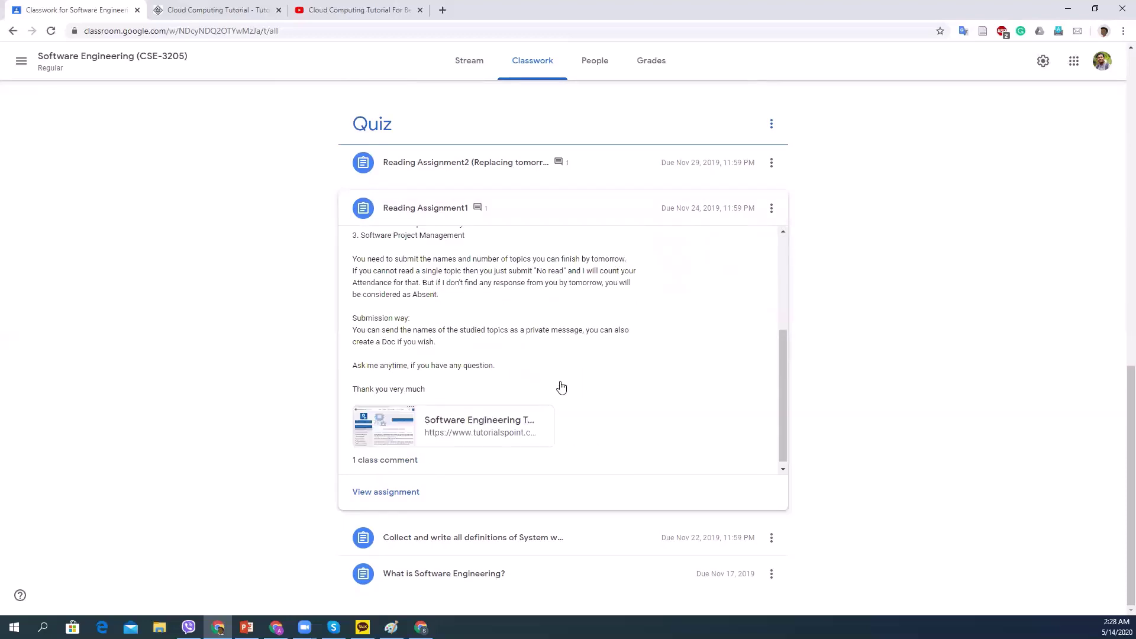
scroll(677, 384, up, 10)
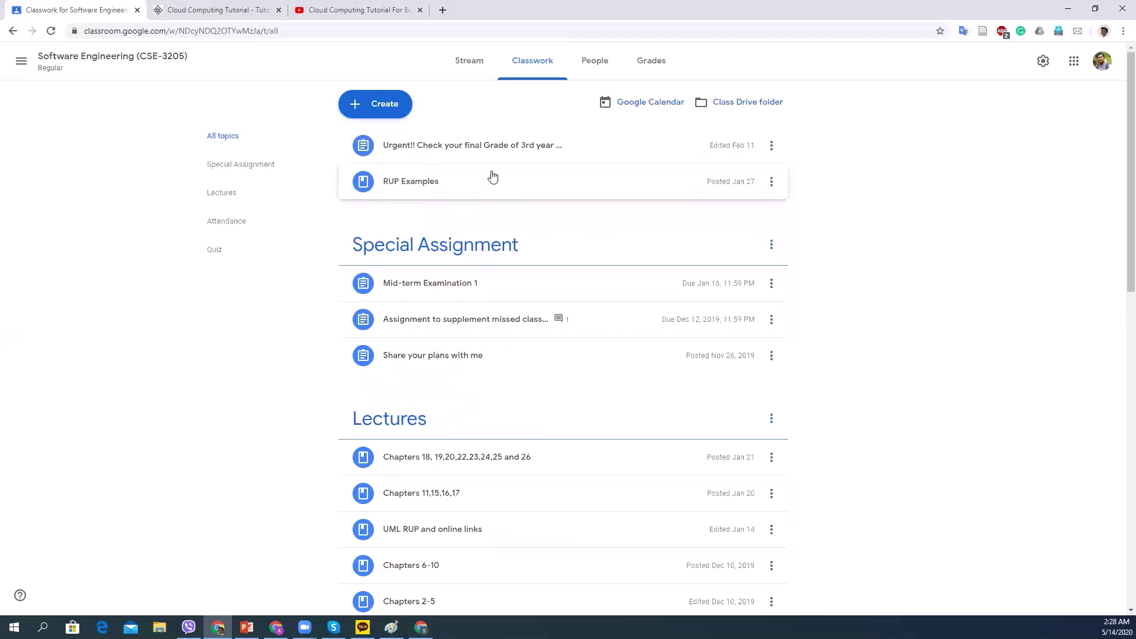
Navigate back through classwork and stream to the Classes home page with all eight class cards.
click(15, 30)
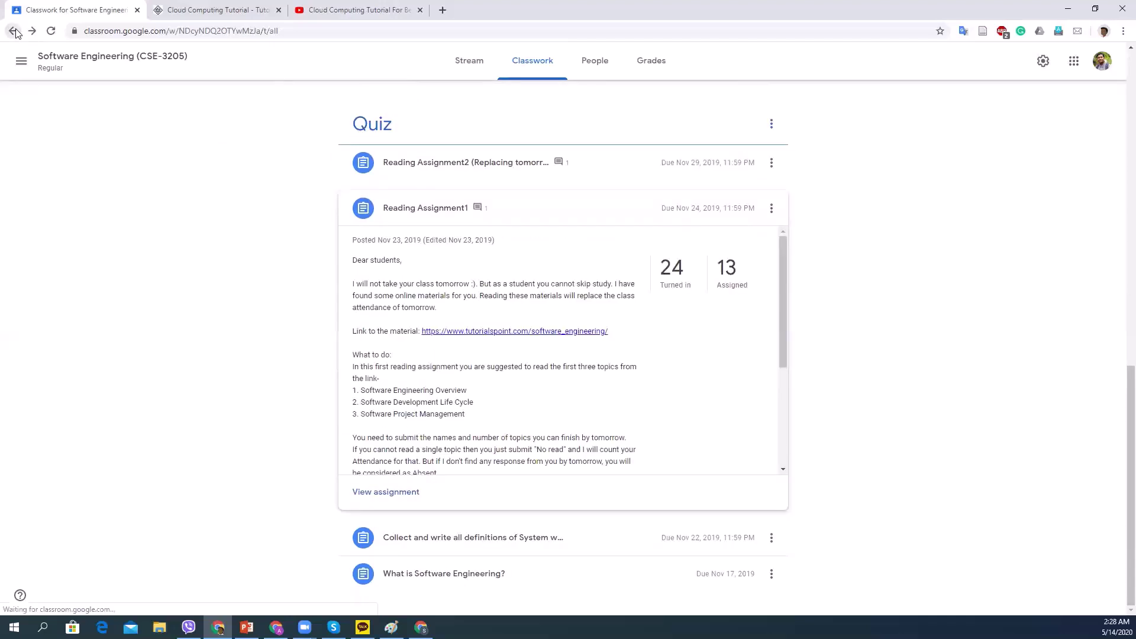
click(12, 31)
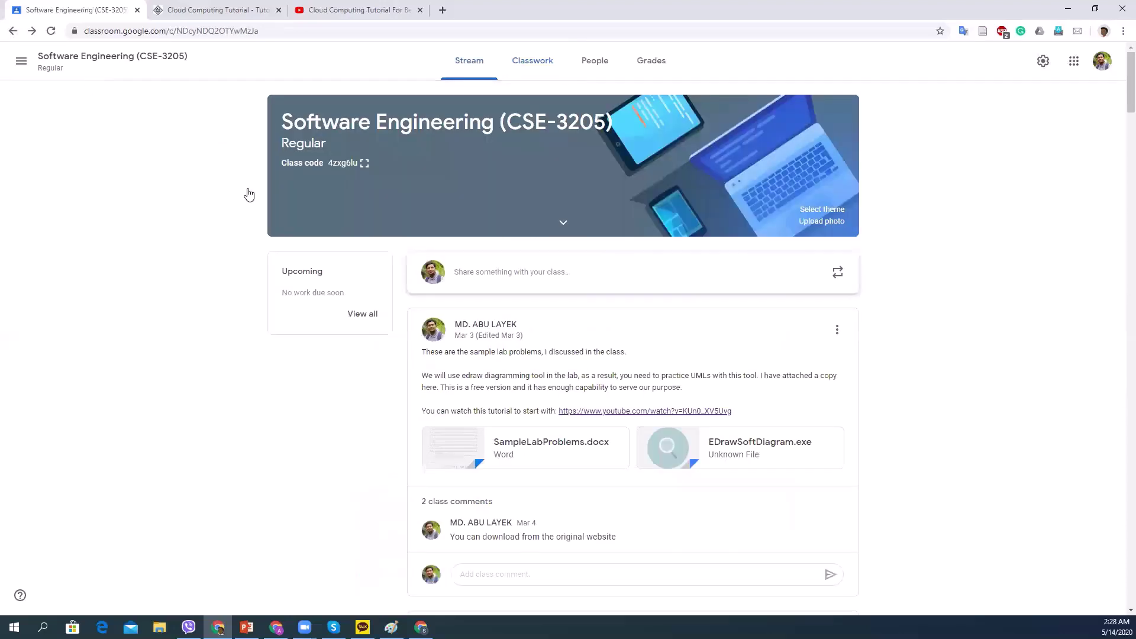
click(10, 31)
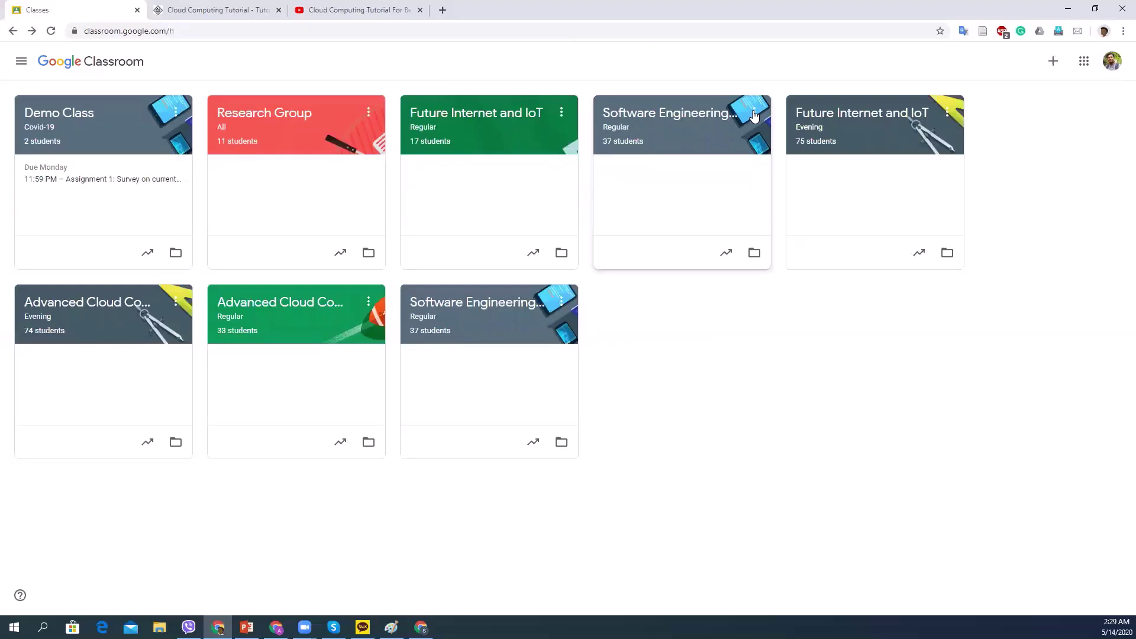
Copy the first Software Engineering class and remove the 'Copy of' prefix from its name.
click(754, 114)
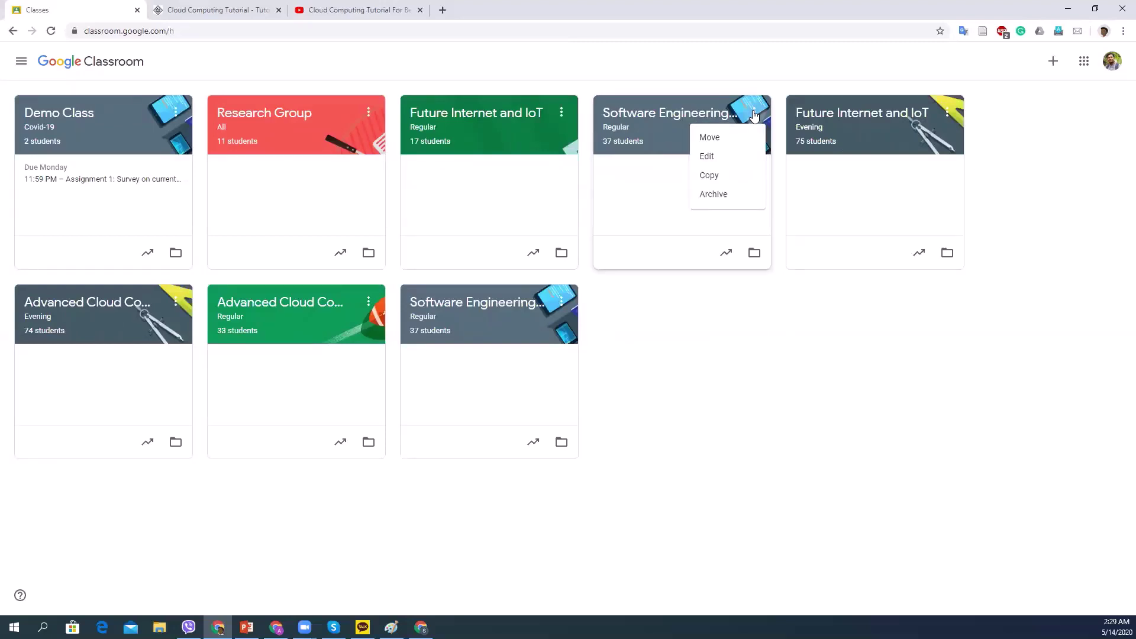
click(733, 176)
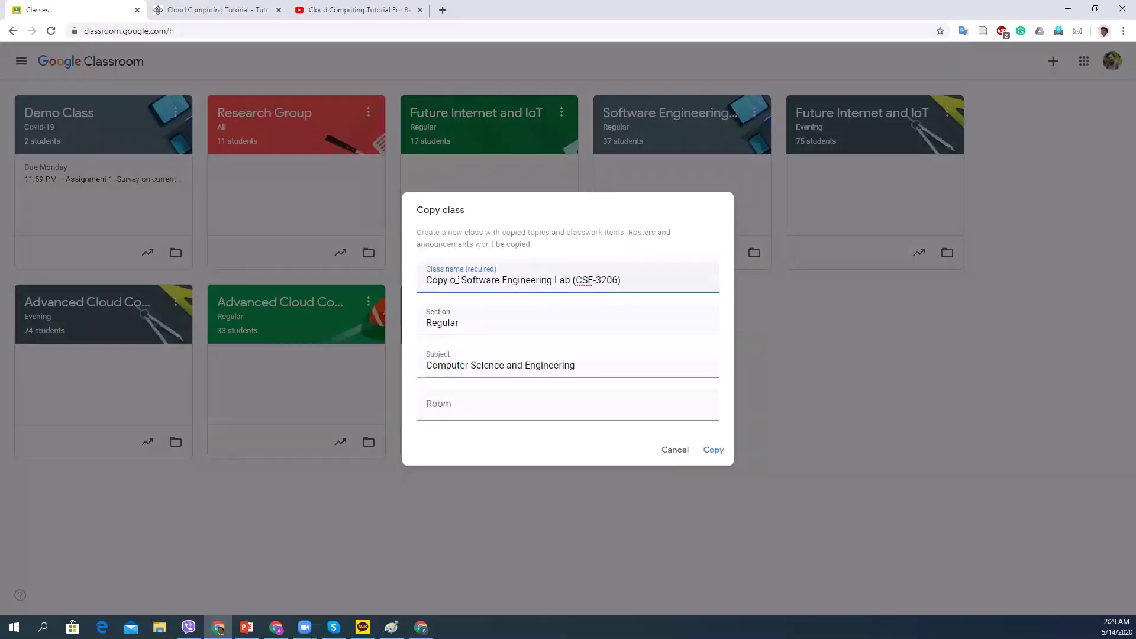
key(shift+Home)
key(BackSpace)
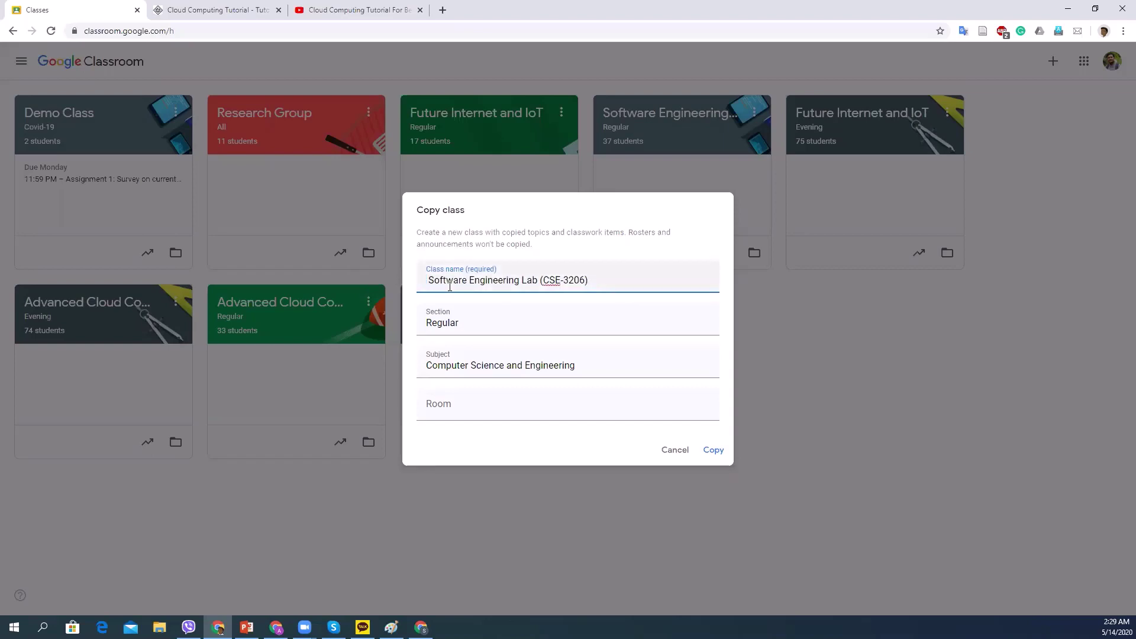
key(Delete)
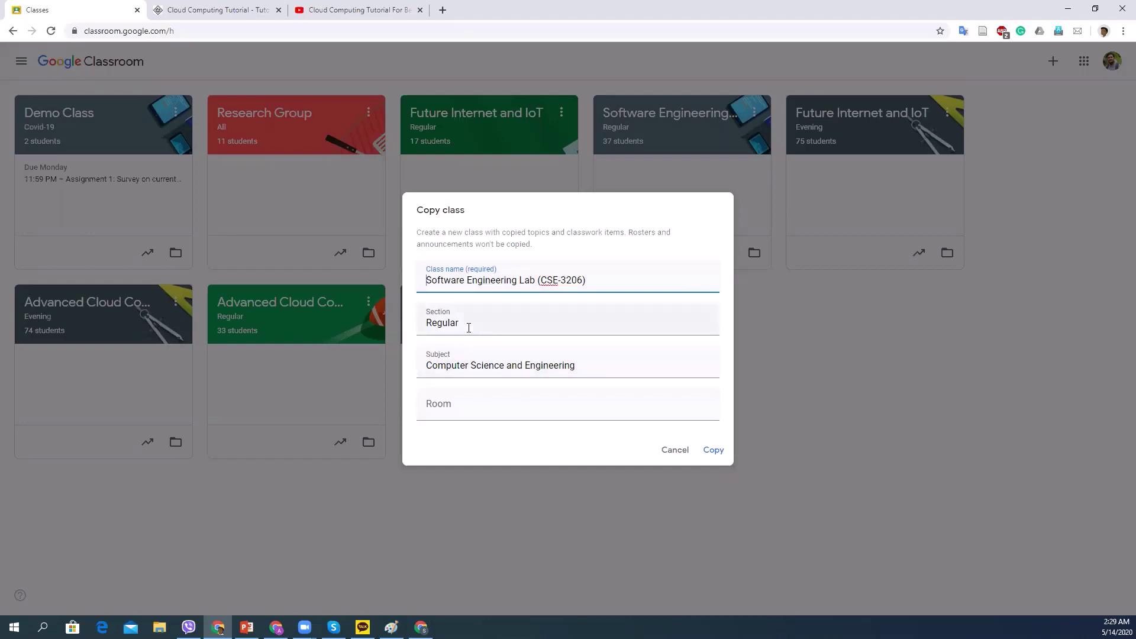
Set section to Regular-12Batch, rename to 'Software Engineering Lab-1 (CSE-3206)', and create the copy.
drag(469, 327, 450, 318)
click(460, 322)
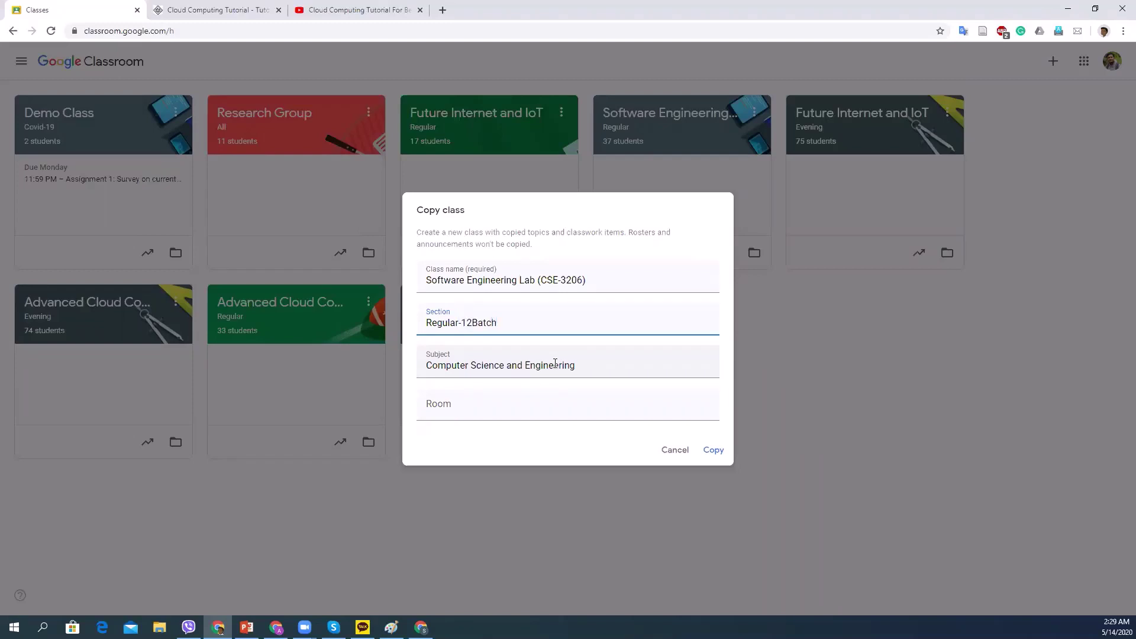
click(535, 279)
text(-1)
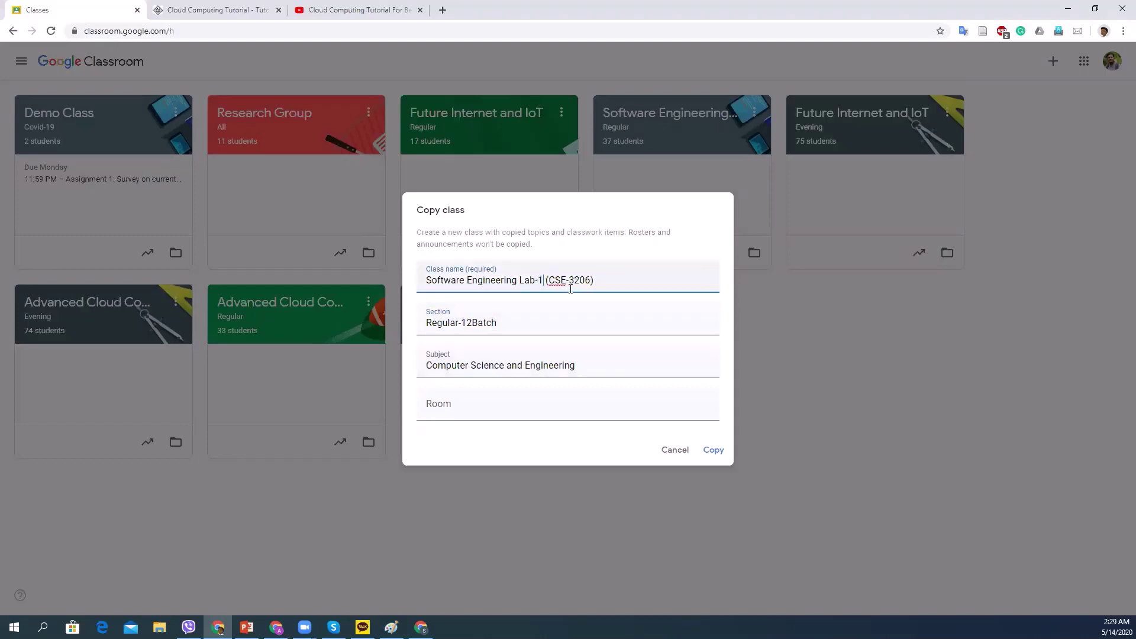
click(722, 449)
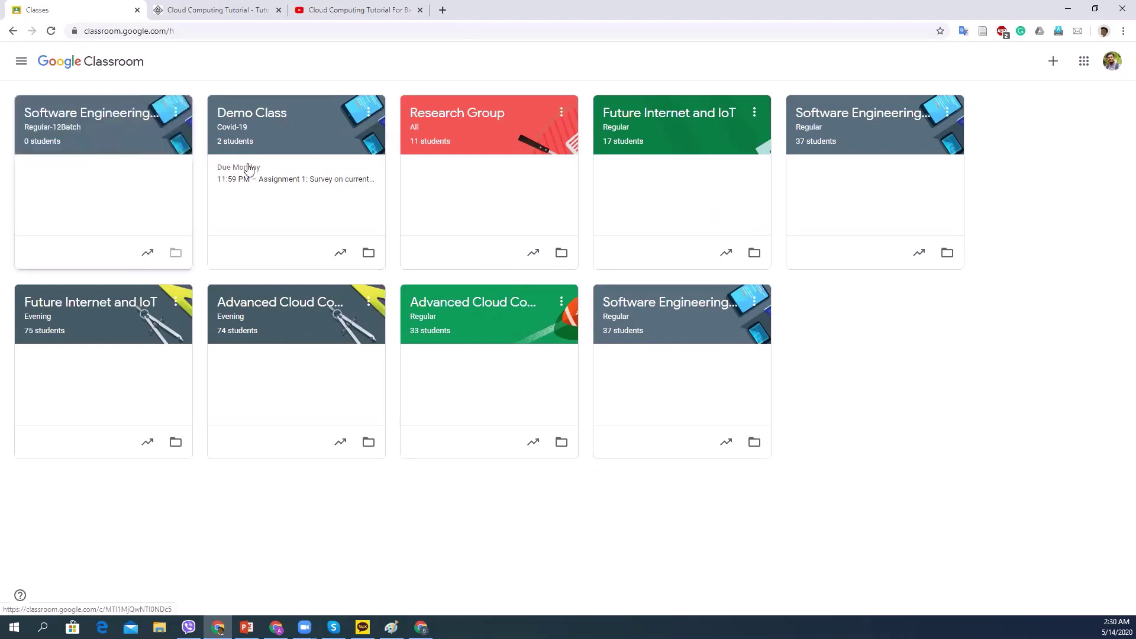
Open Software Engineering Lab-1 (CSE-3206), check People, then browse its copied Classwork drafts.
click(87, 117)
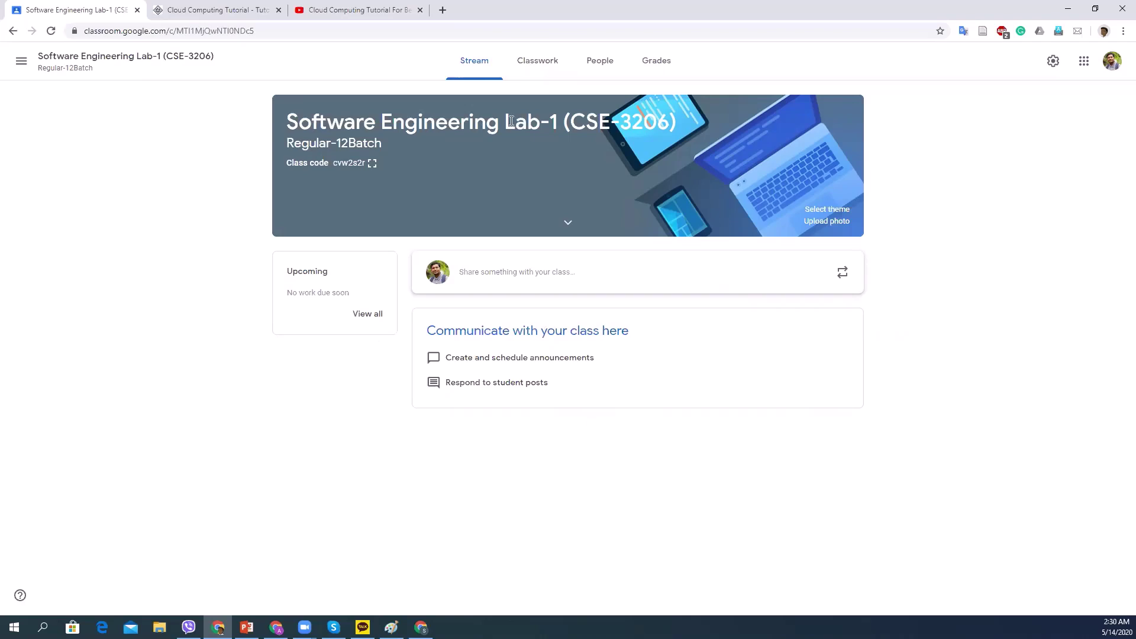
click(616, 61)
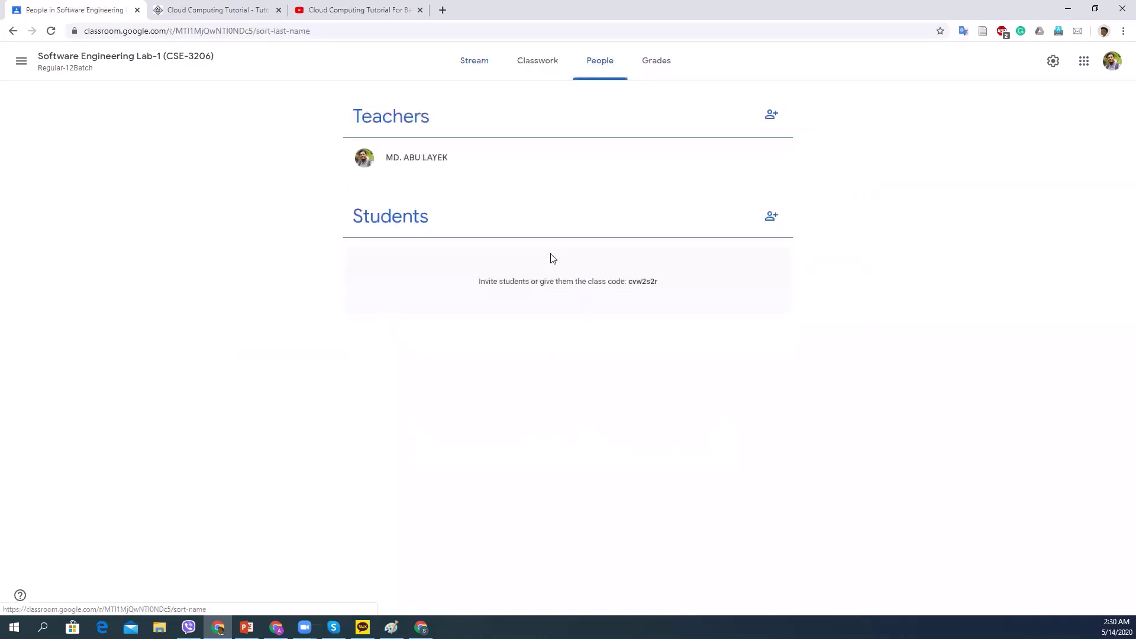
click(532, 65)
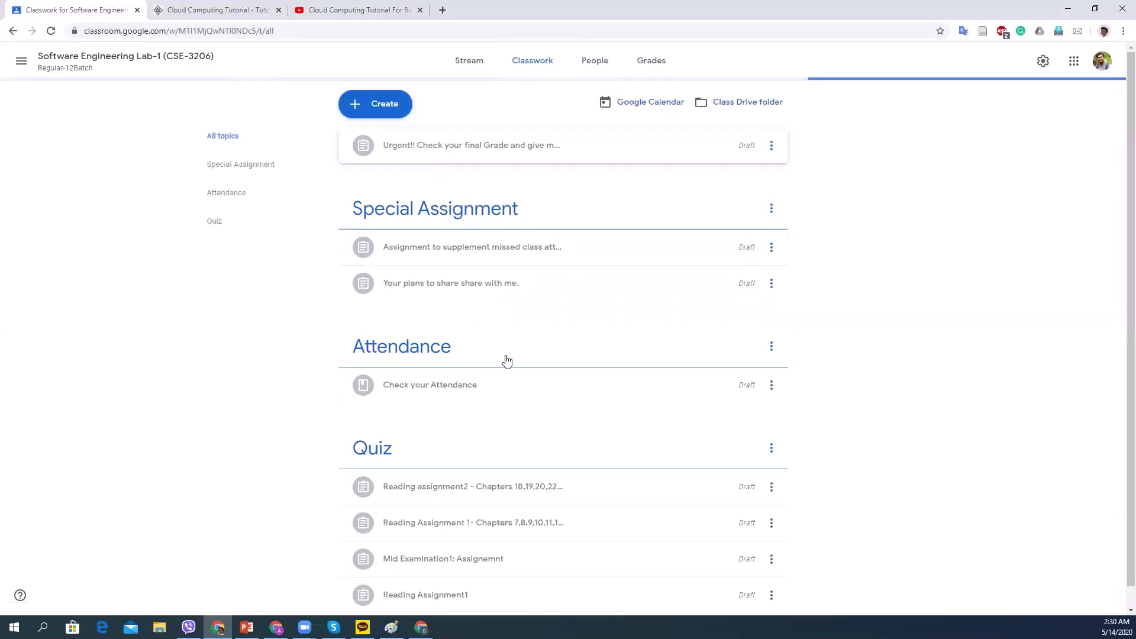
scroll(507, 361, down, 1)
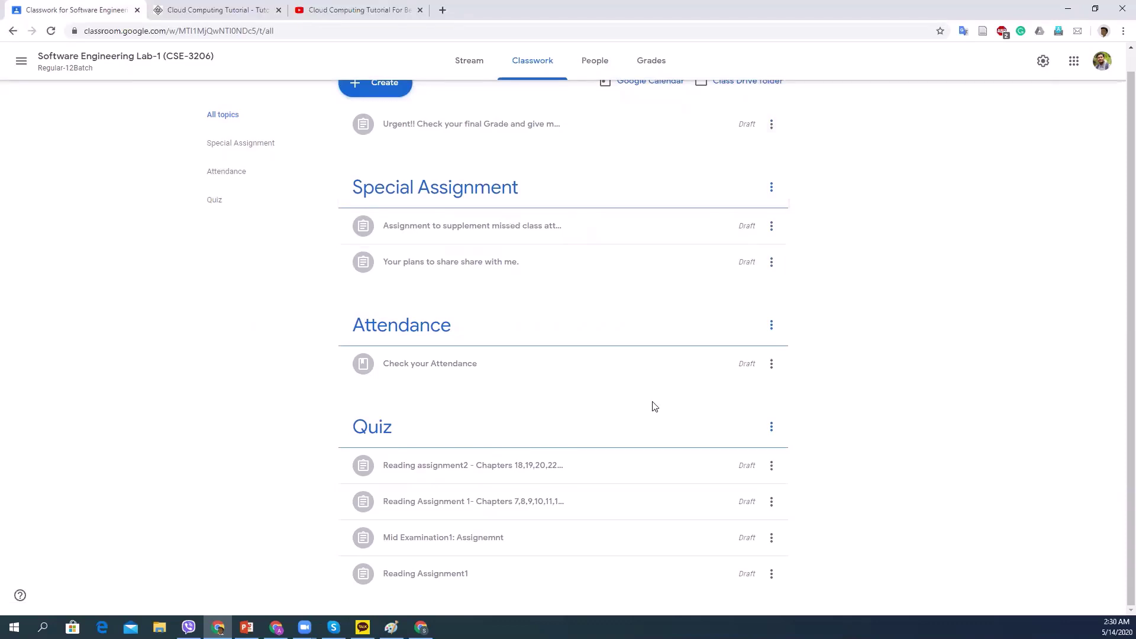
click(771, 124)
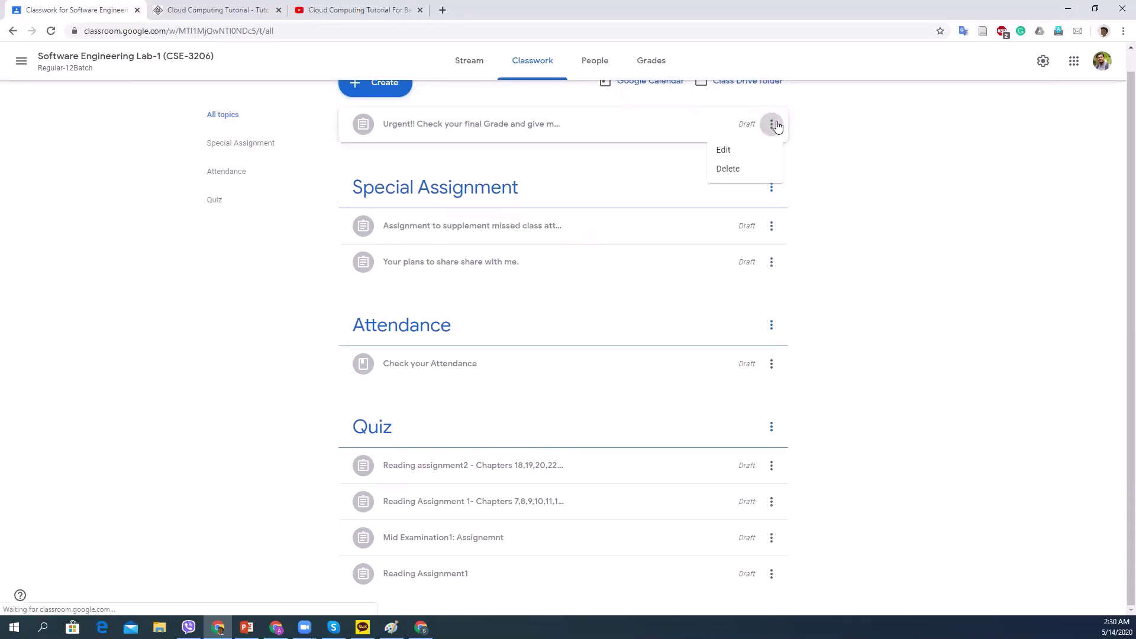
click(748, 150)
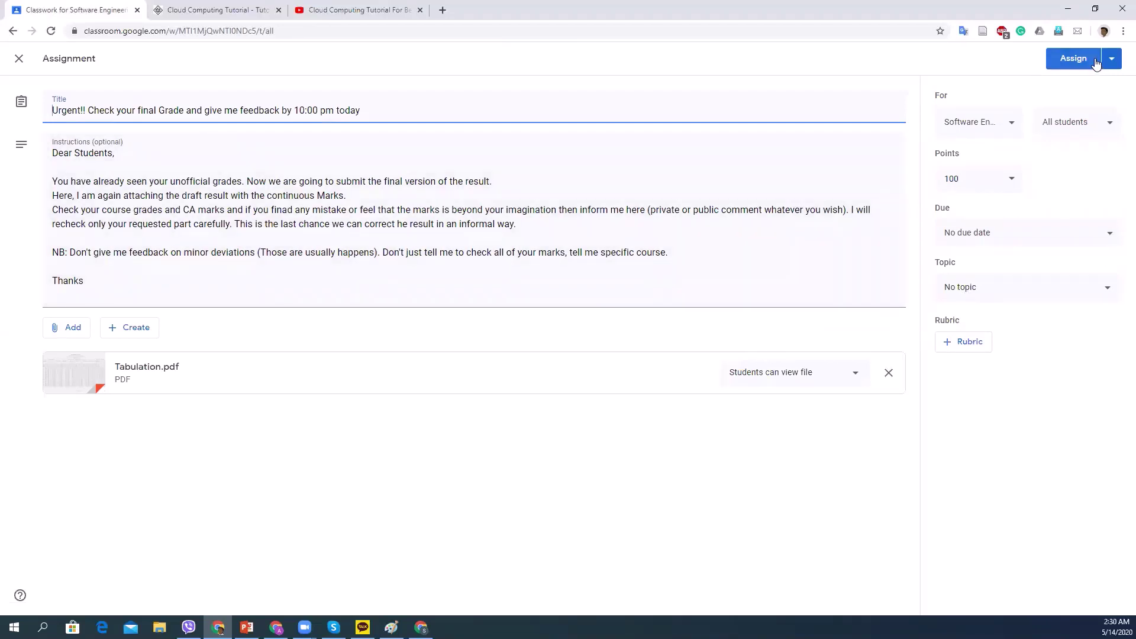
drag(670, 253, 22, 151)
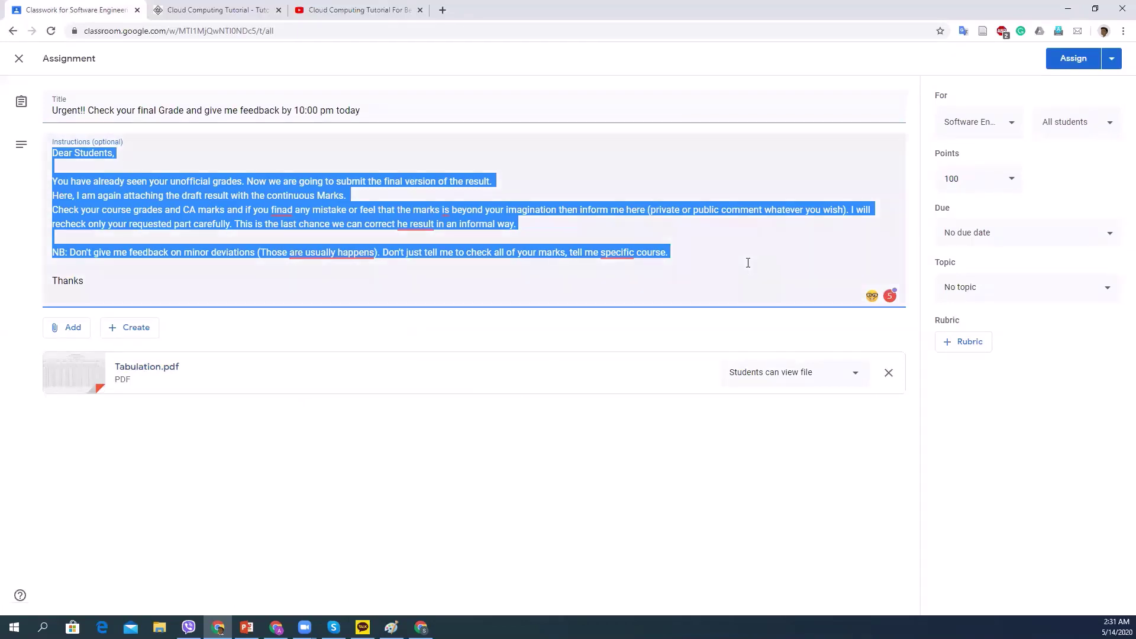
click(18, 60)
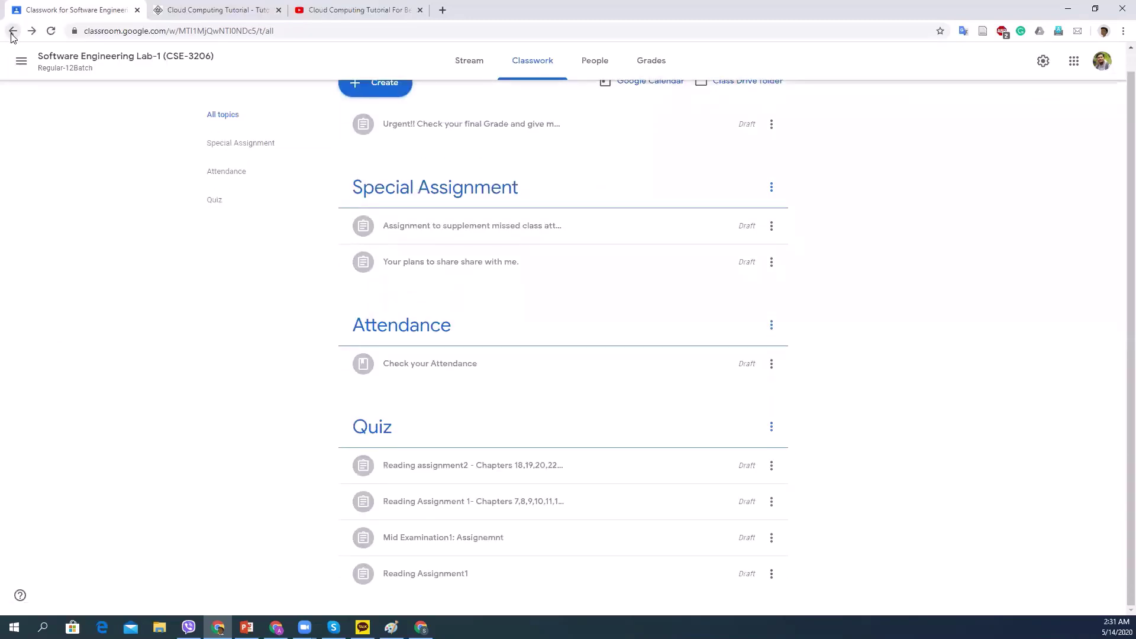
Return to the class list, open Demo Class, and go to its Classwork page.
scroll(430, 220, up, 1)
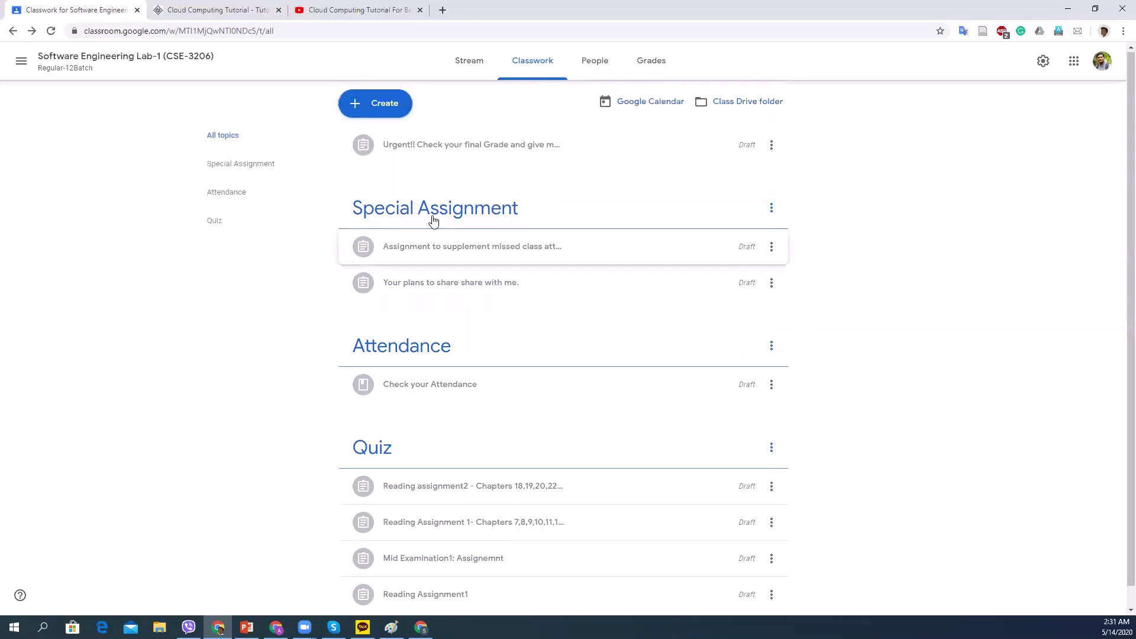
click(8, 30)
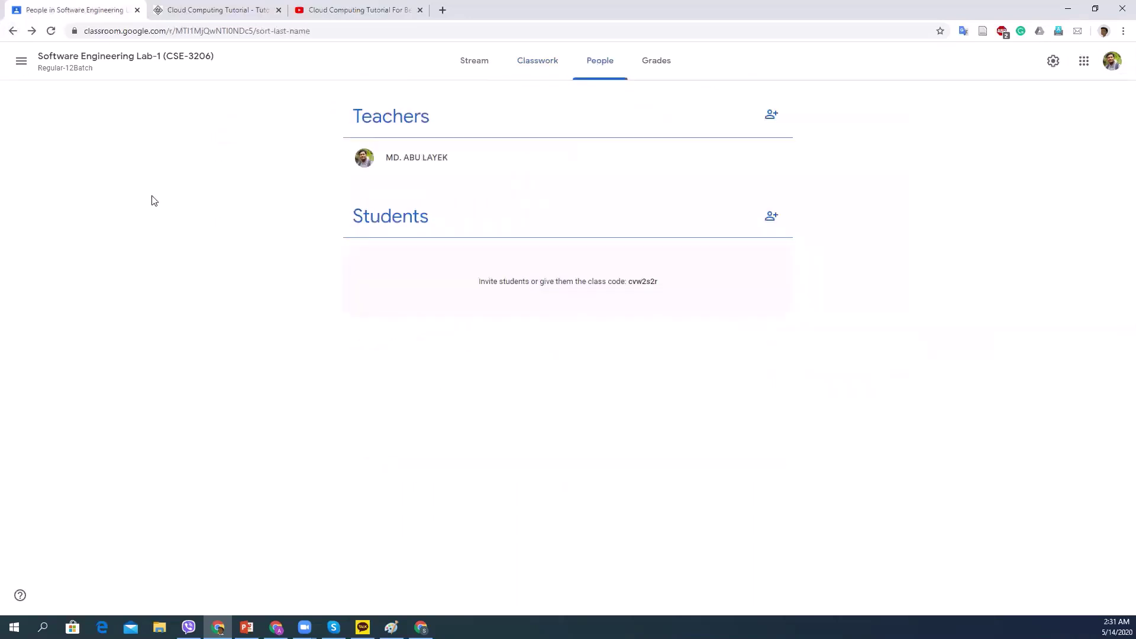
click(13, 32)
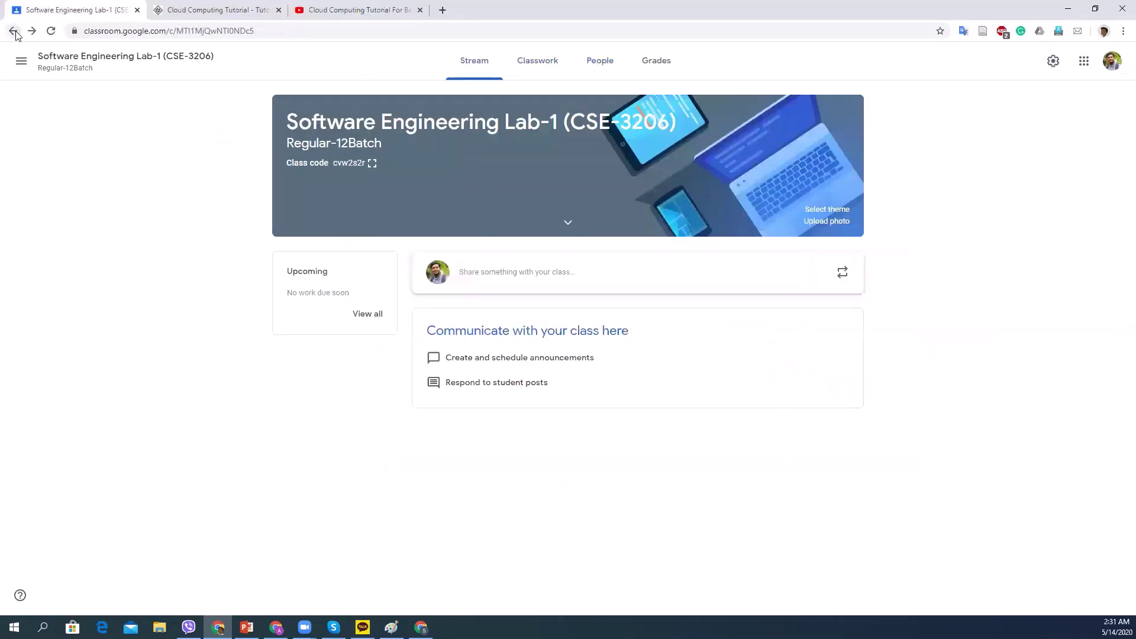
click(13, 31)
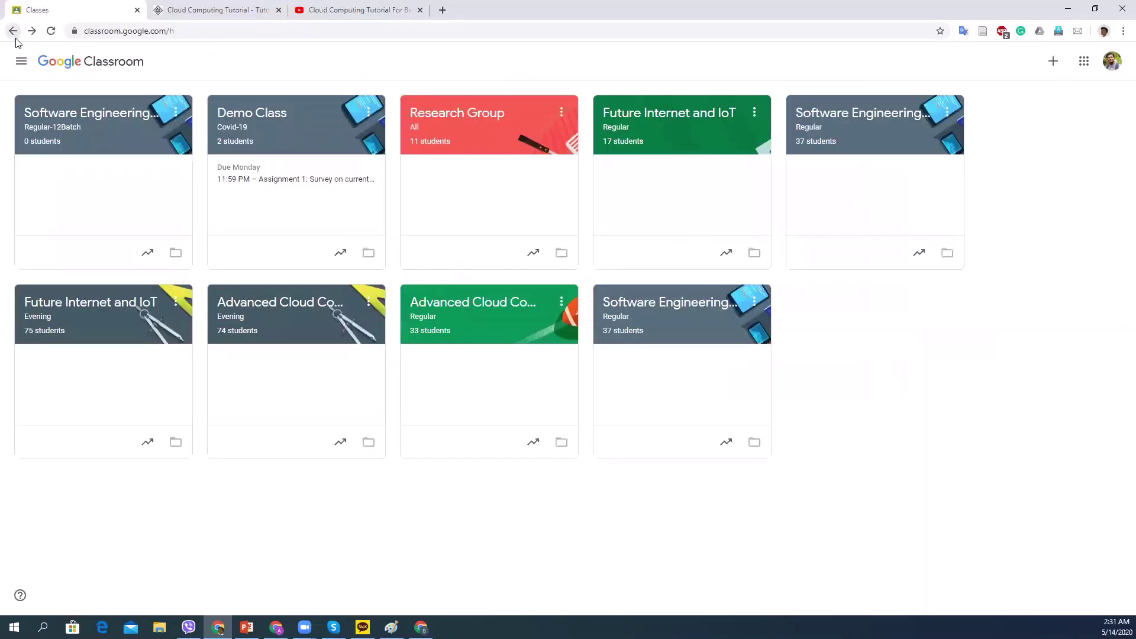
click(265, 114)
scroll(627, 438, down, 2)
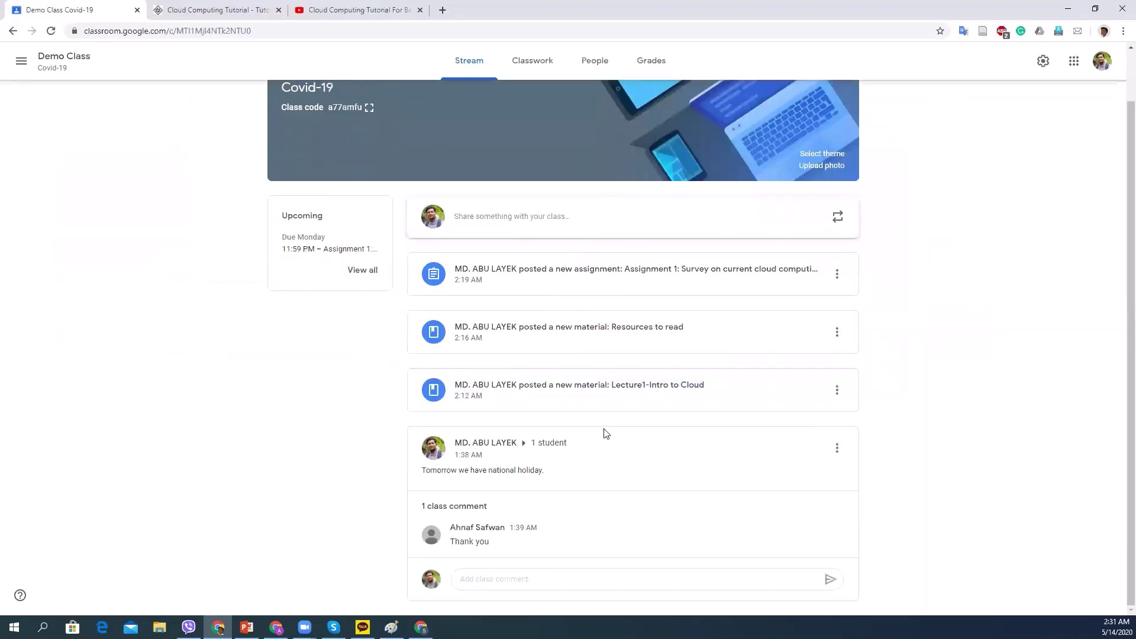
click(532, 55)
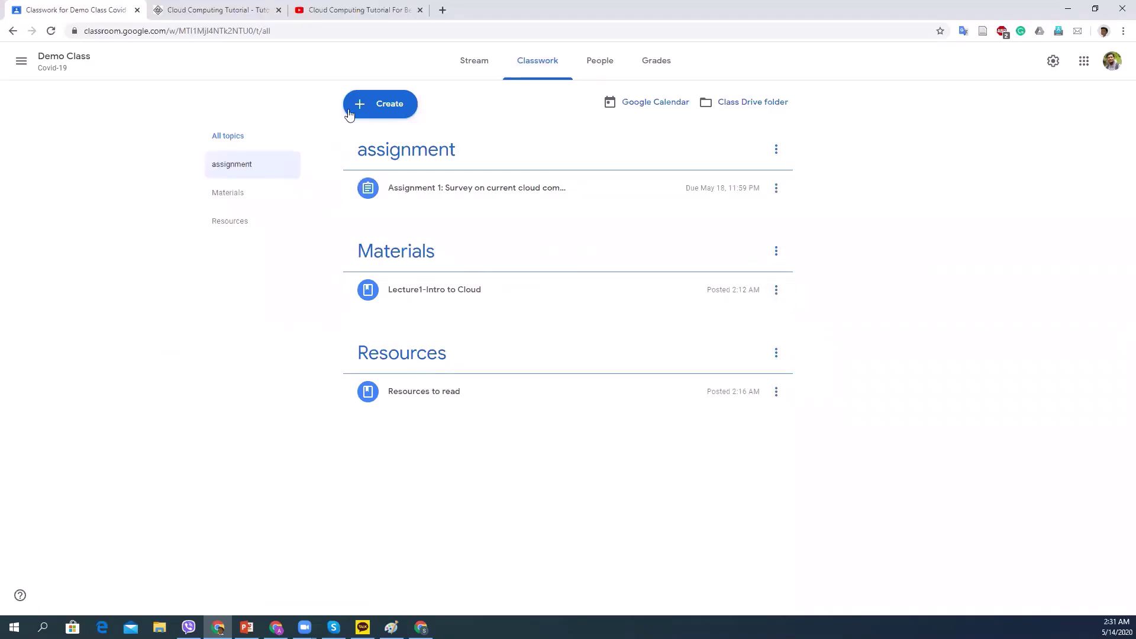
click(379, 106)
Reuse a post from Future Internet and IoT (Regular), selecting Lecture2- Virtualization.
click(405, 212)
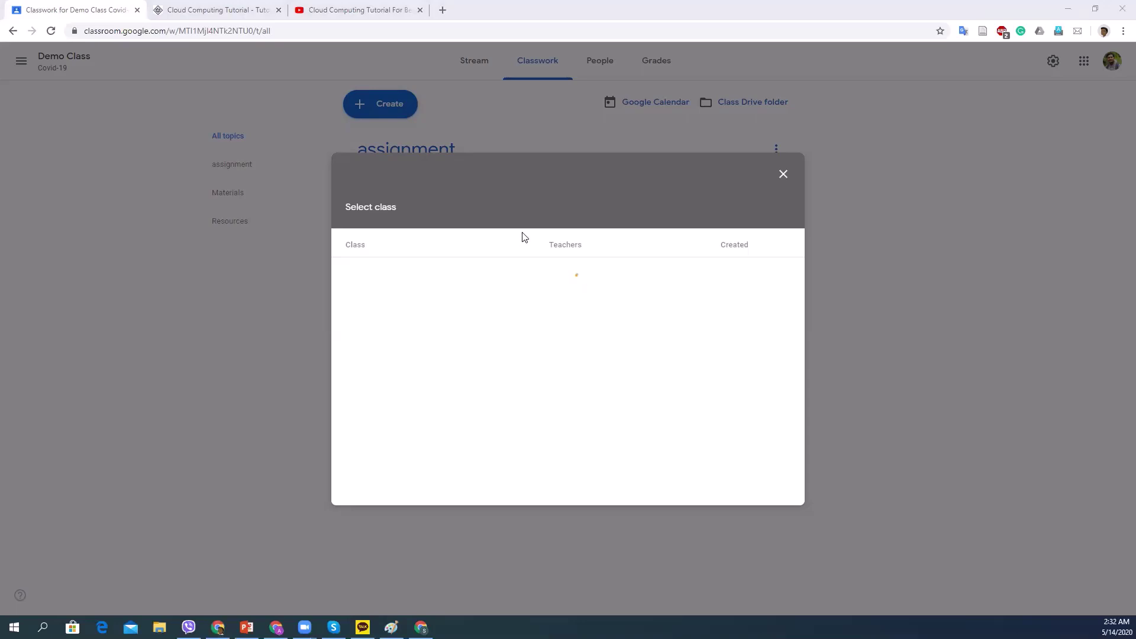
click(551, 170)
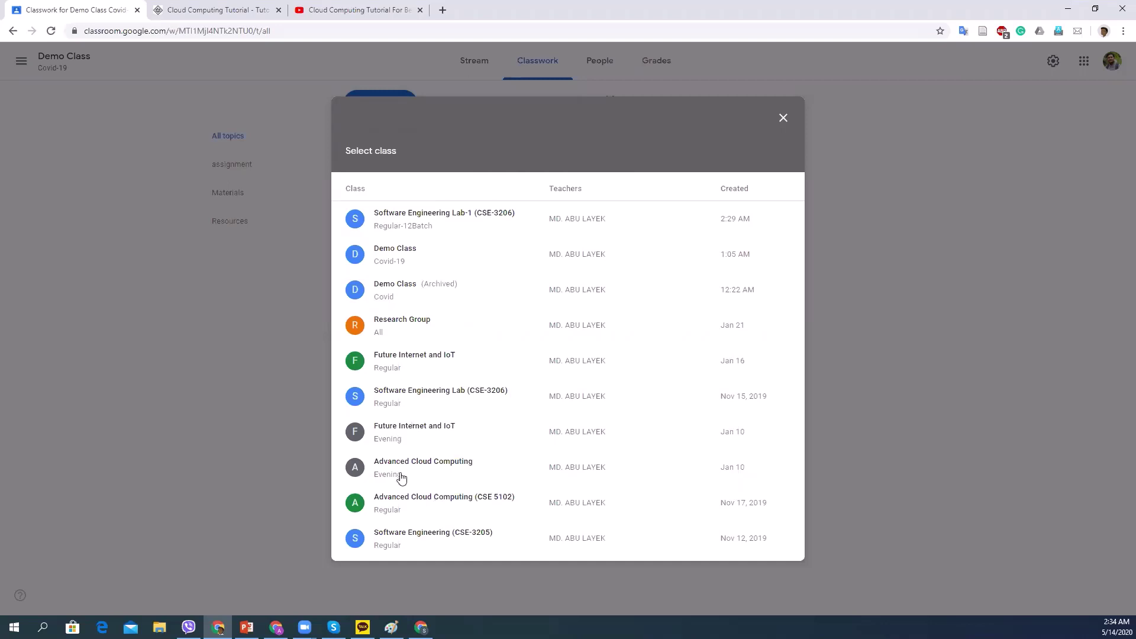
click(418, 355)
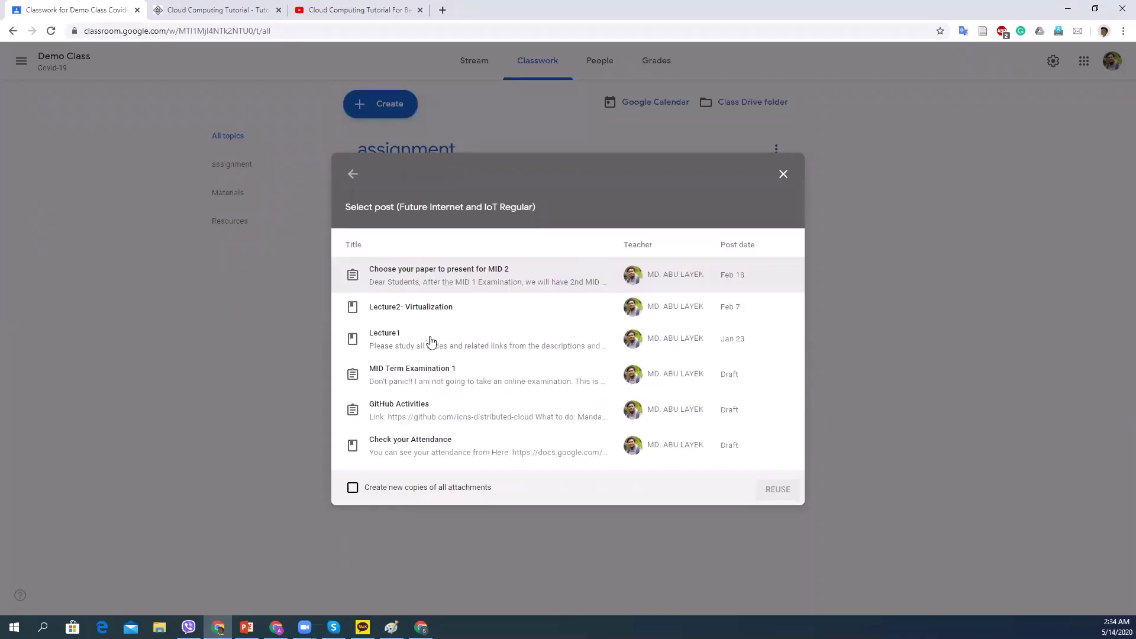
click(429, 310)
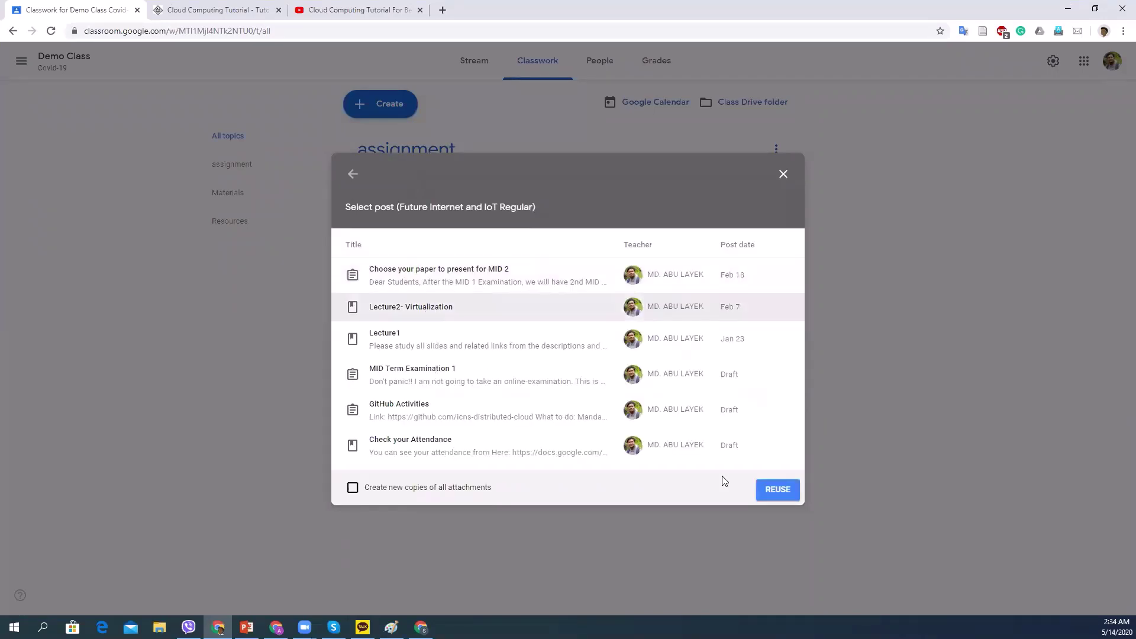
Post the reused Lecture2- Virtualization material with 2.1_virtualization.pptx to Demo Class under Lectures.
click(780, 491)
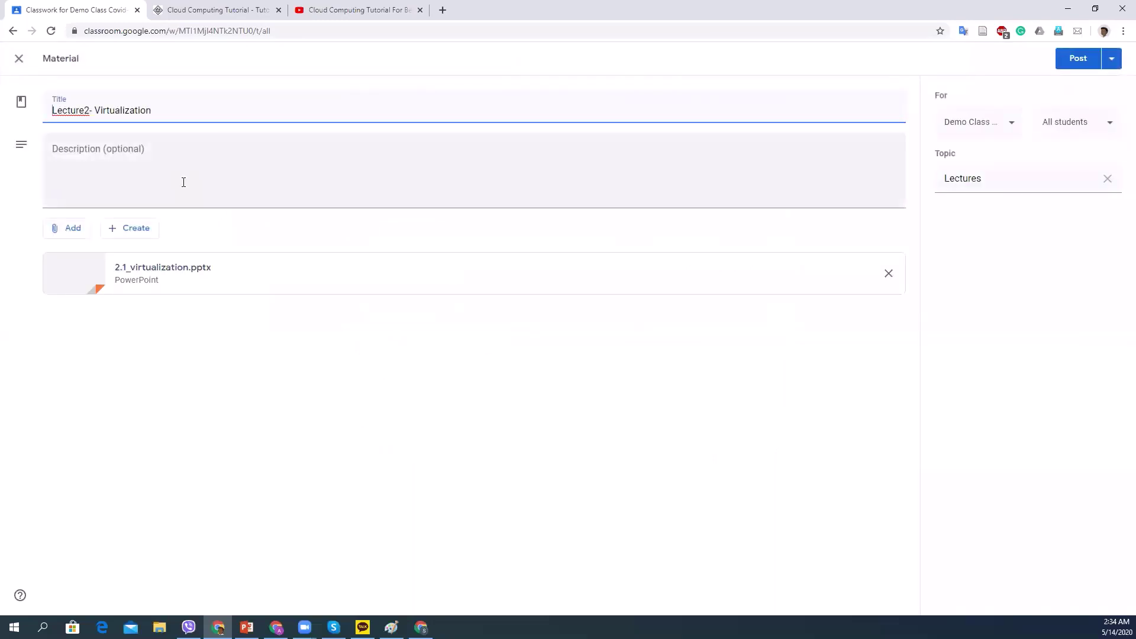
click(117, 161)
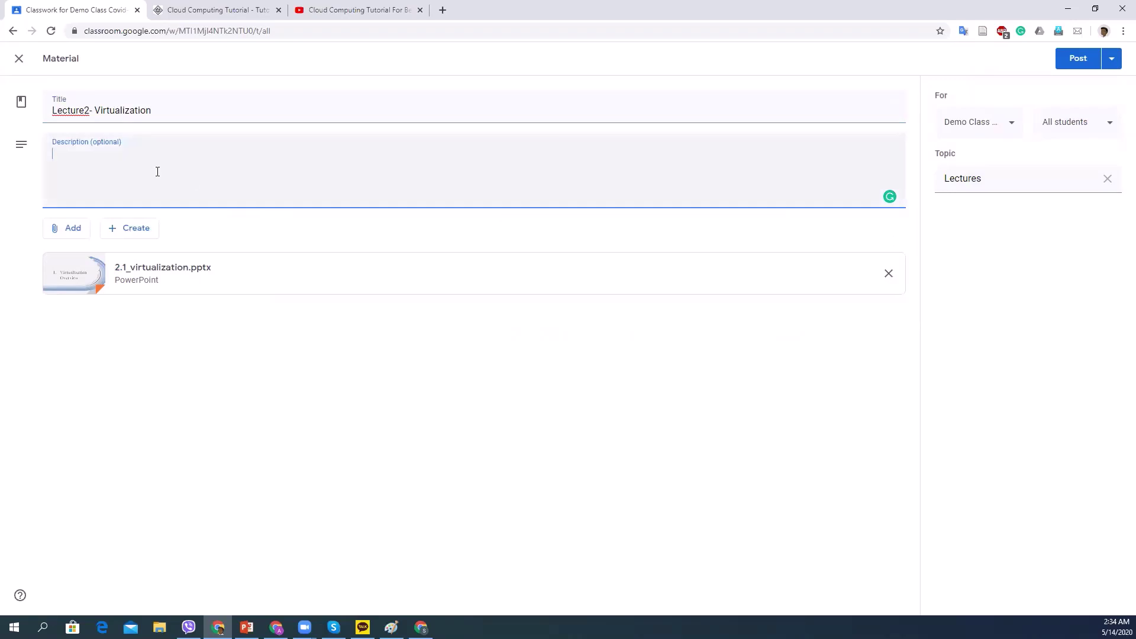
click(1067, 57)
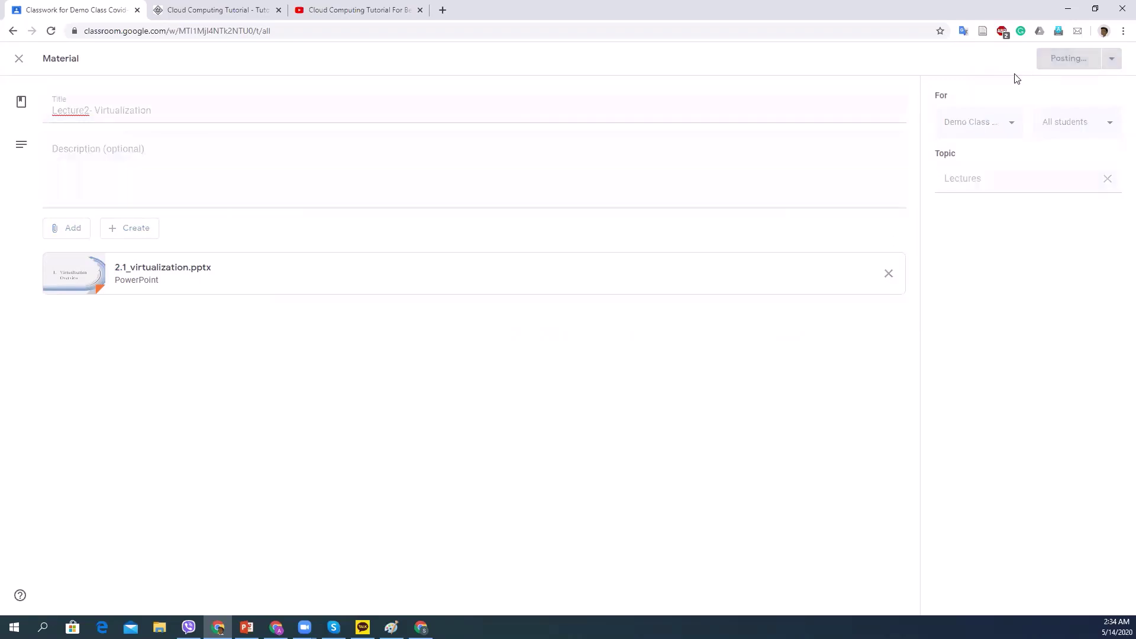